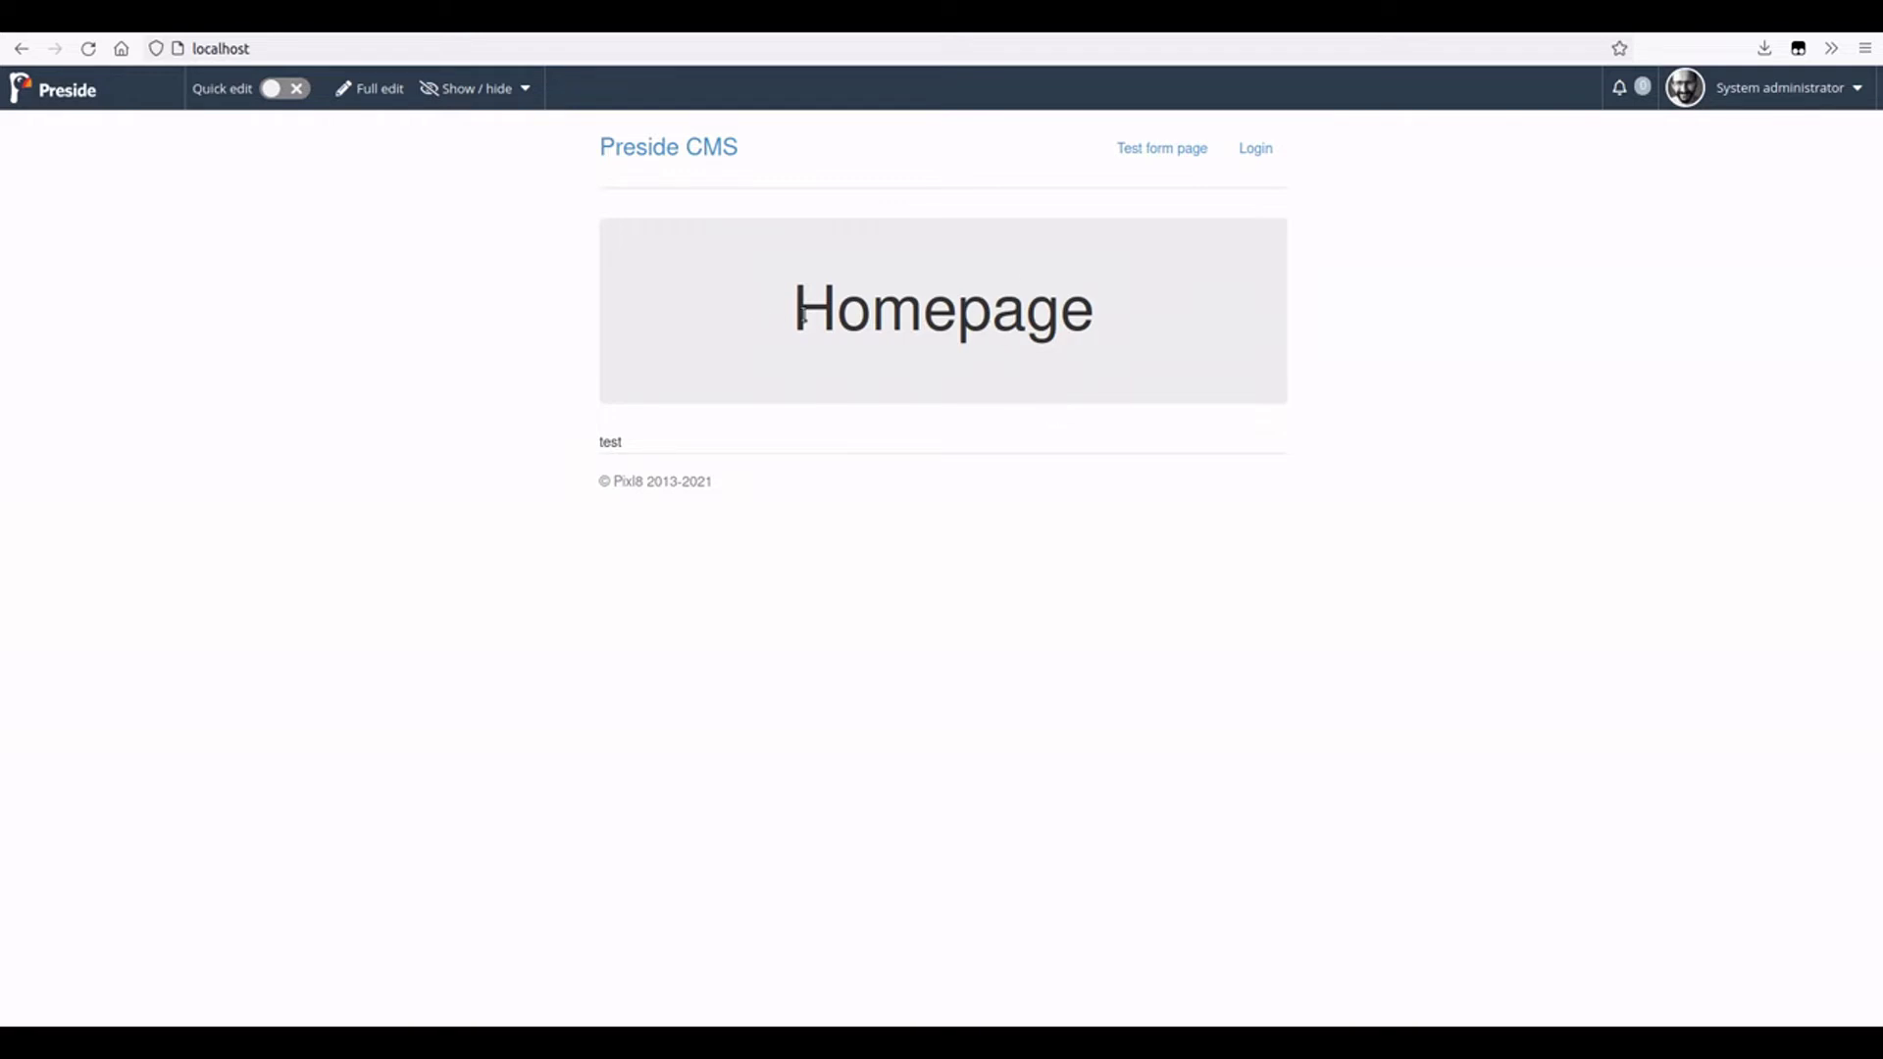
- Switch to the Firefox window showing the Preside Data manager admin
key(alt+Tab)
key(alt+Tab)
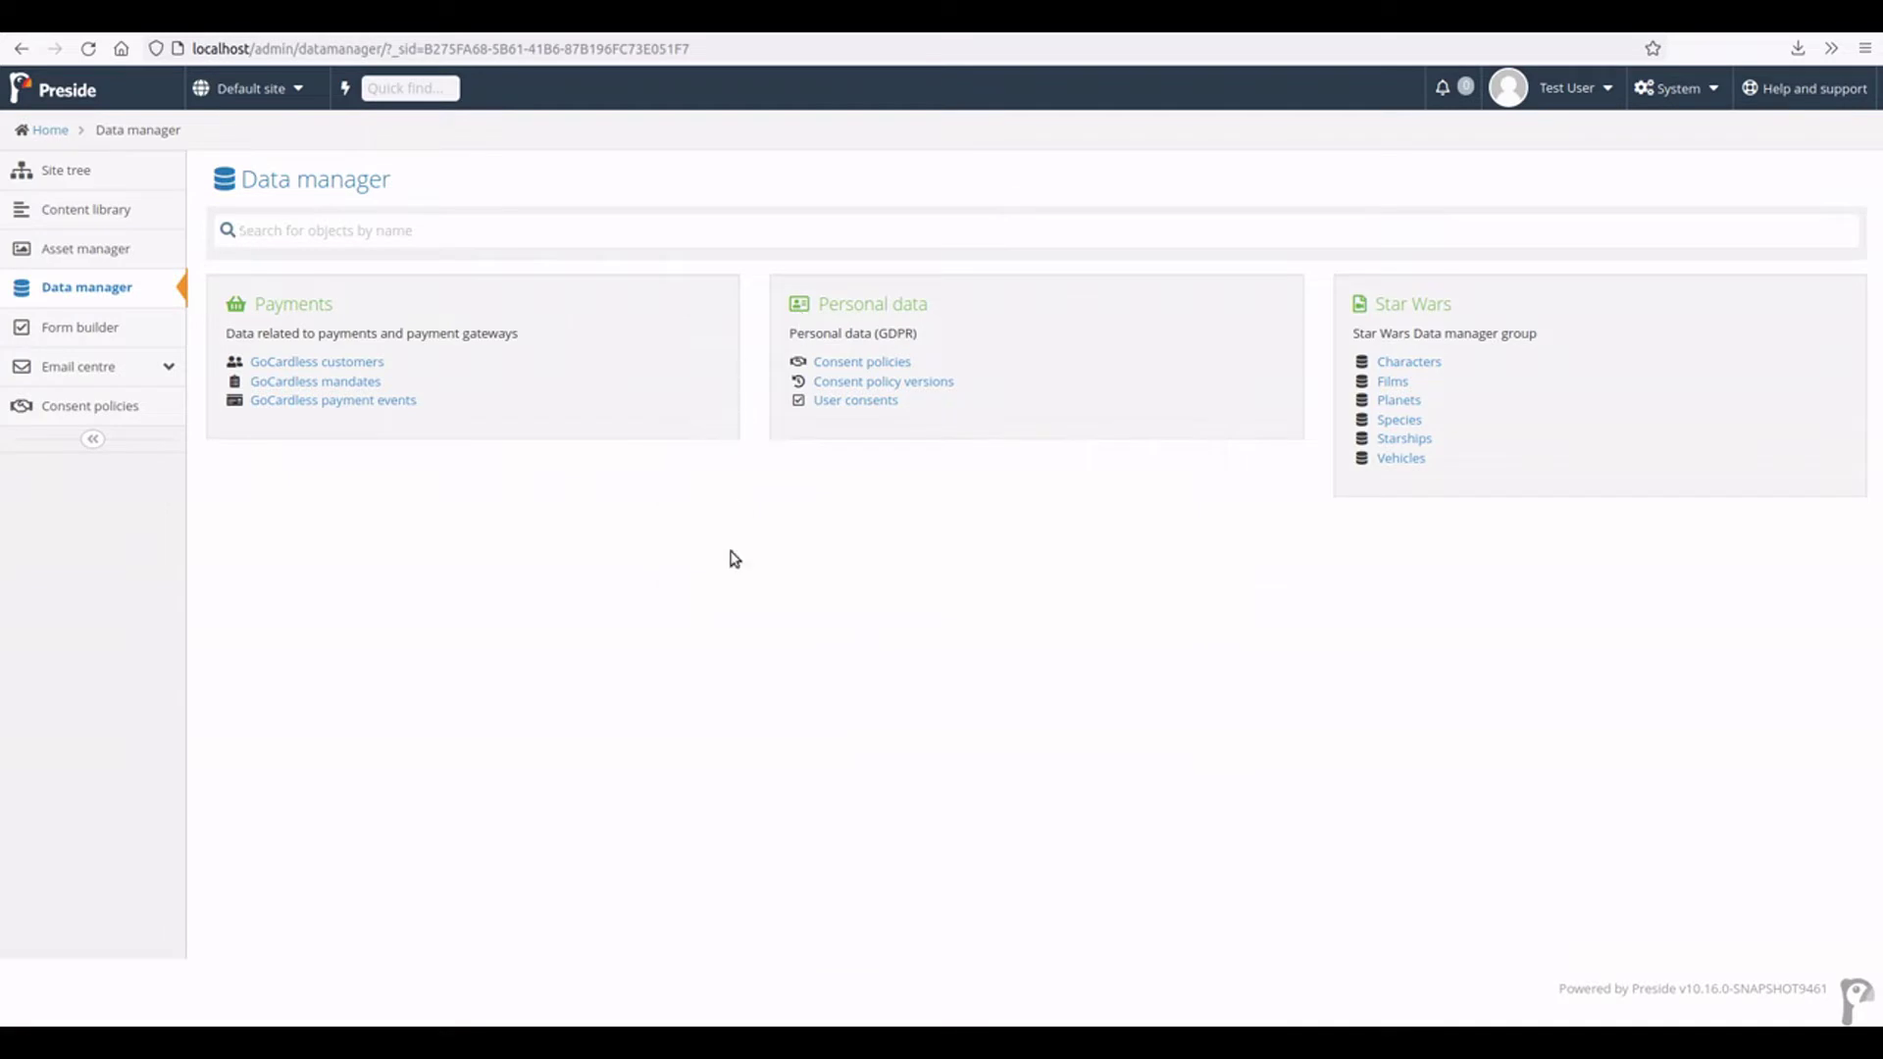
- Set up two-factor authentication in the test user's profile using the authenticator app's code
click(1590, 94)
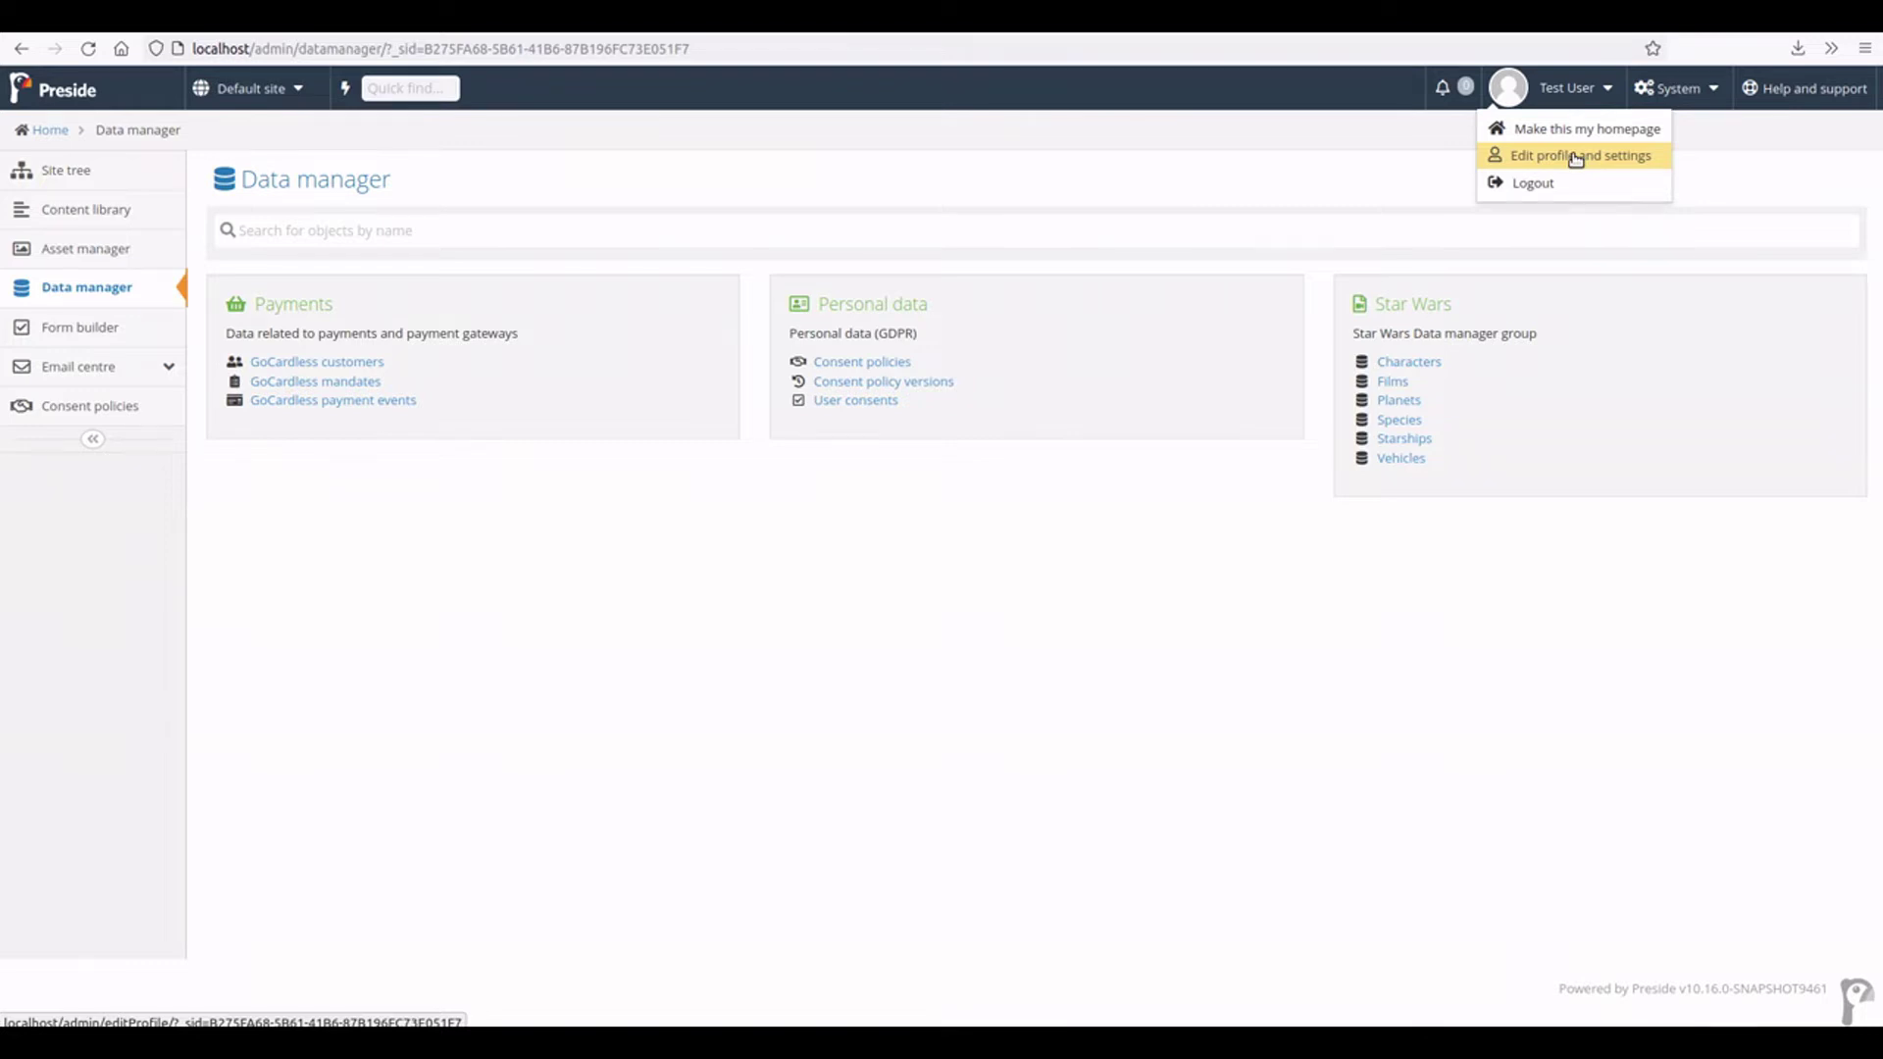
click(1574, 157)
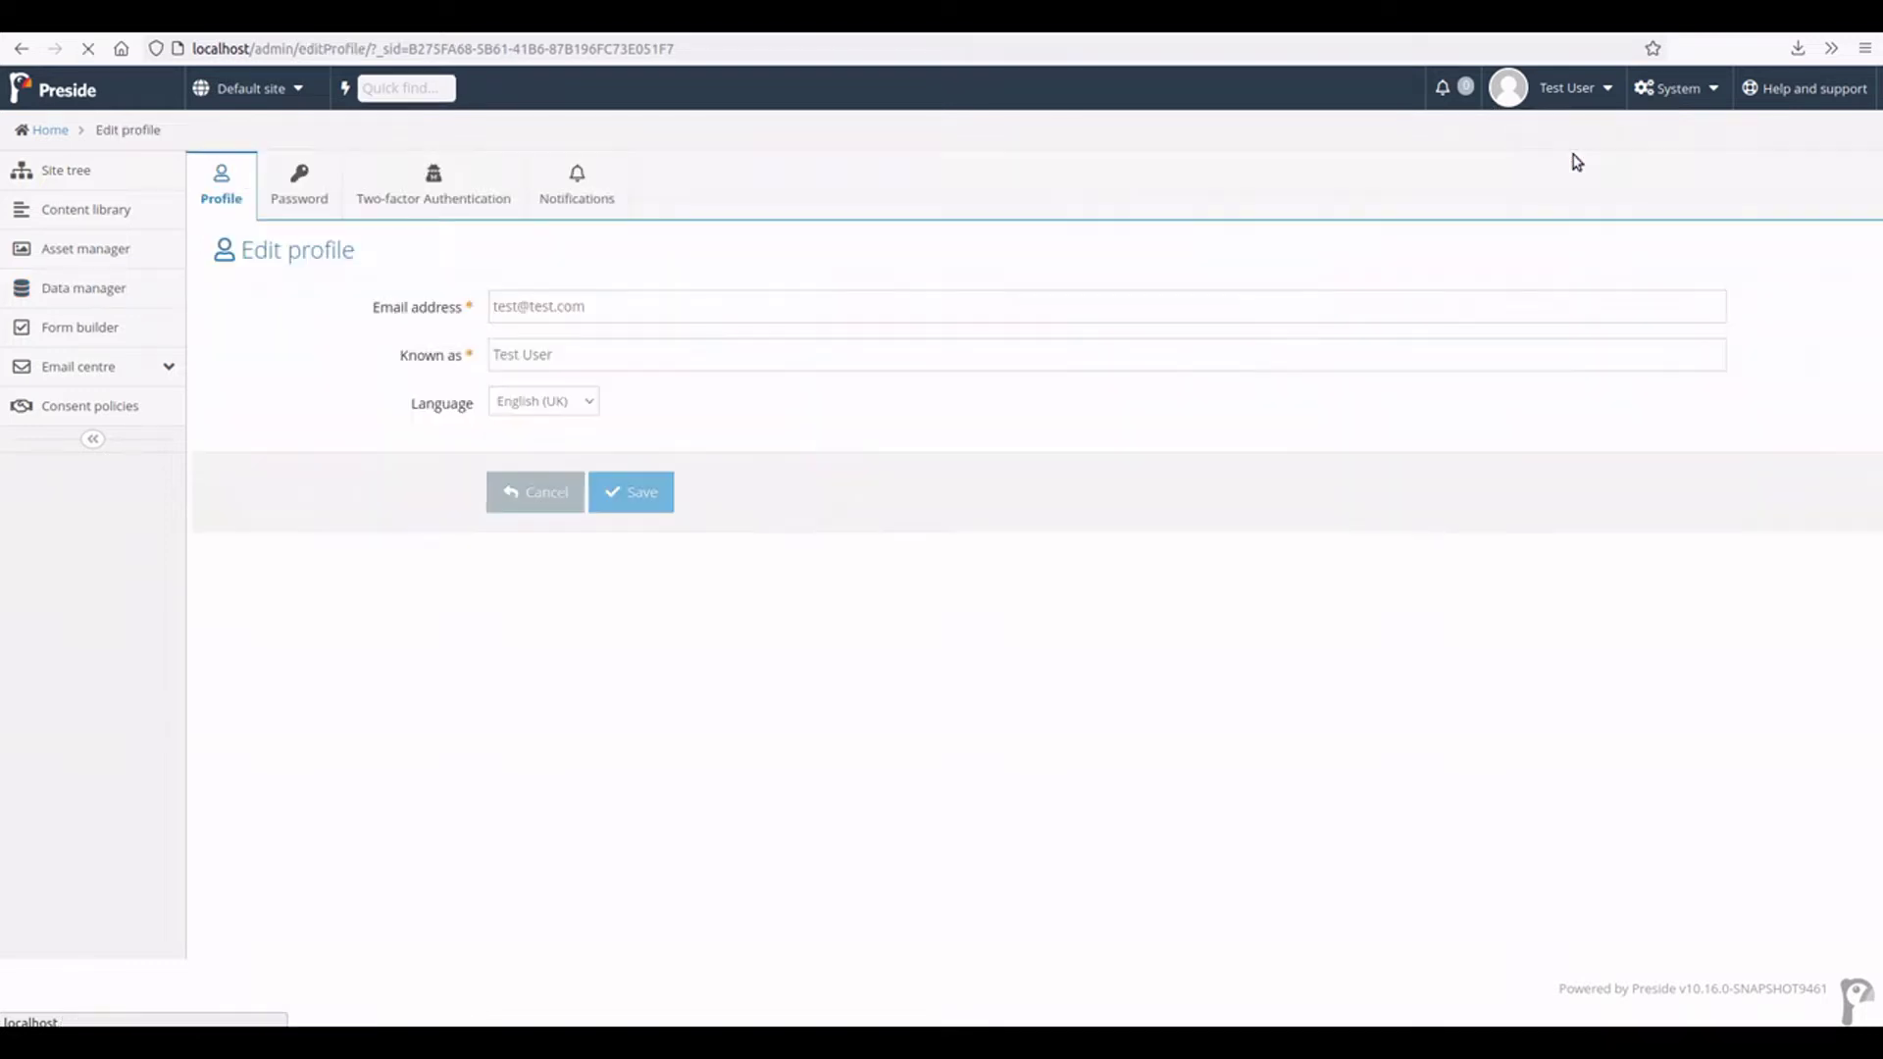
click(420, 198)
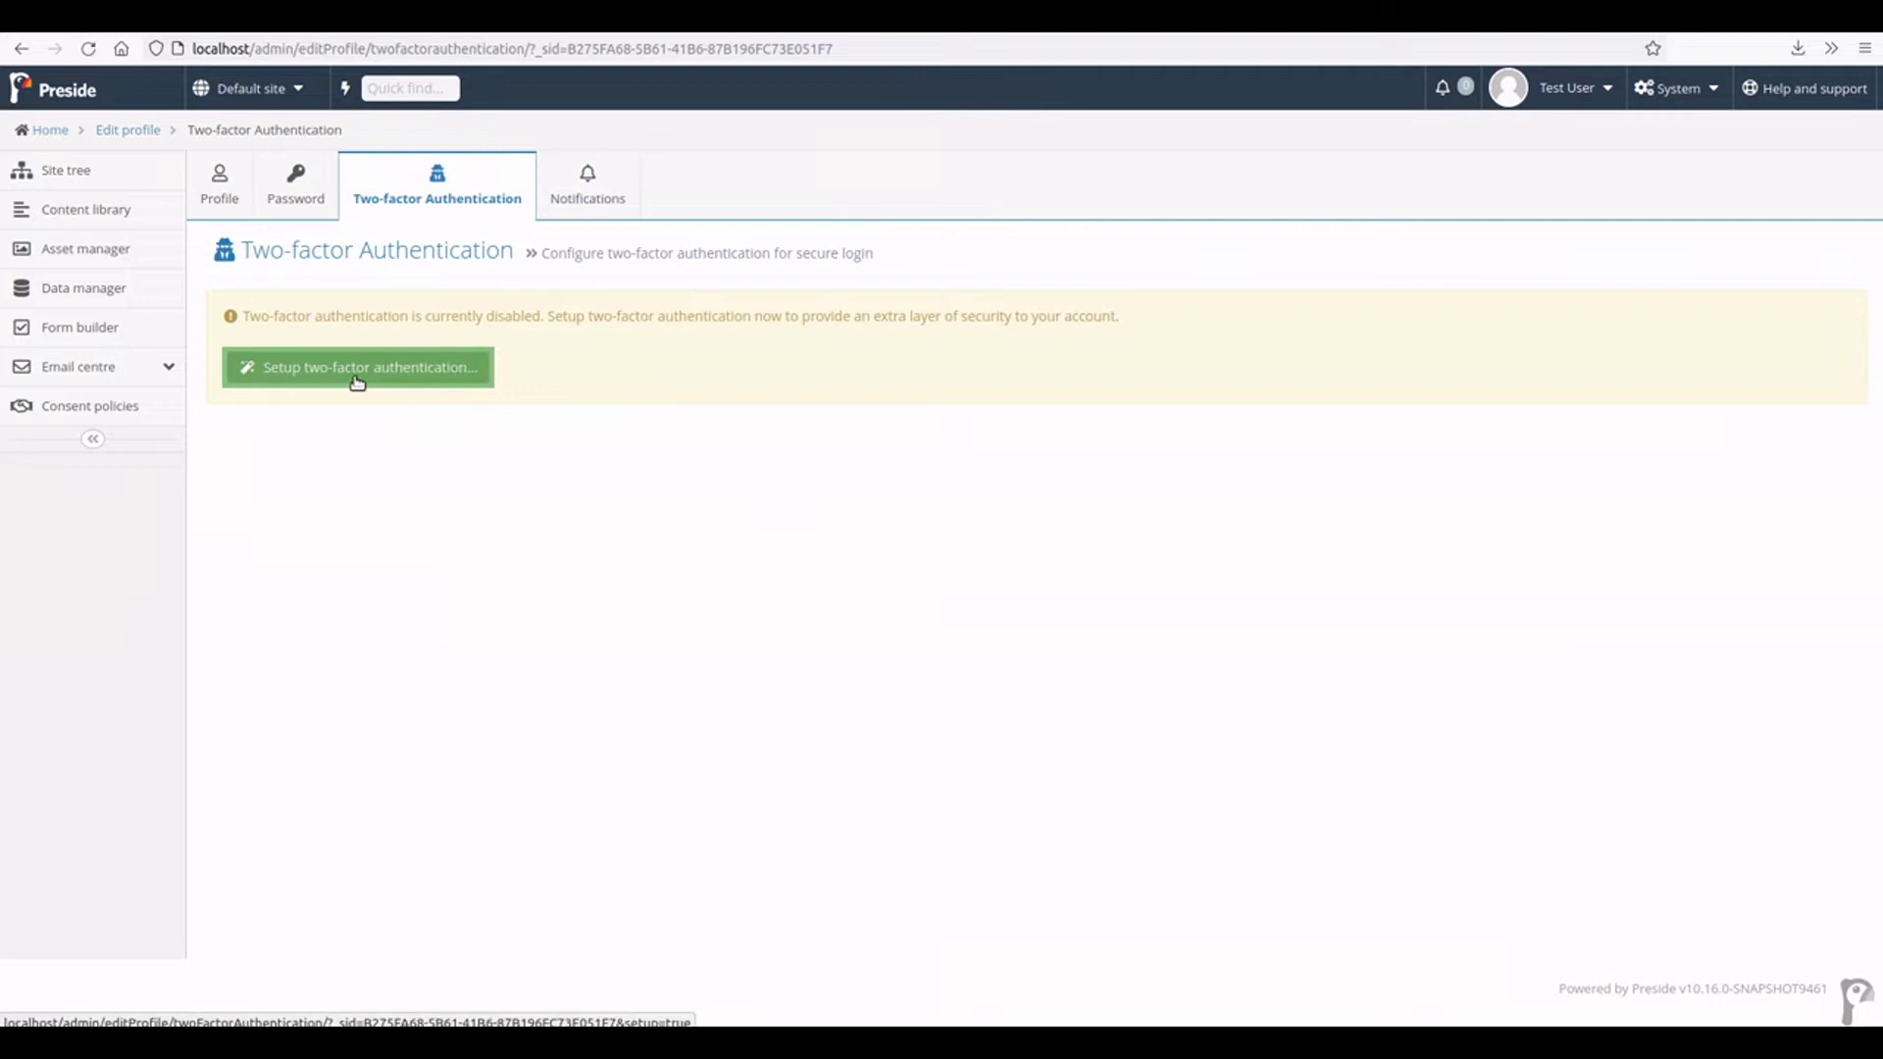
click(357, 382)
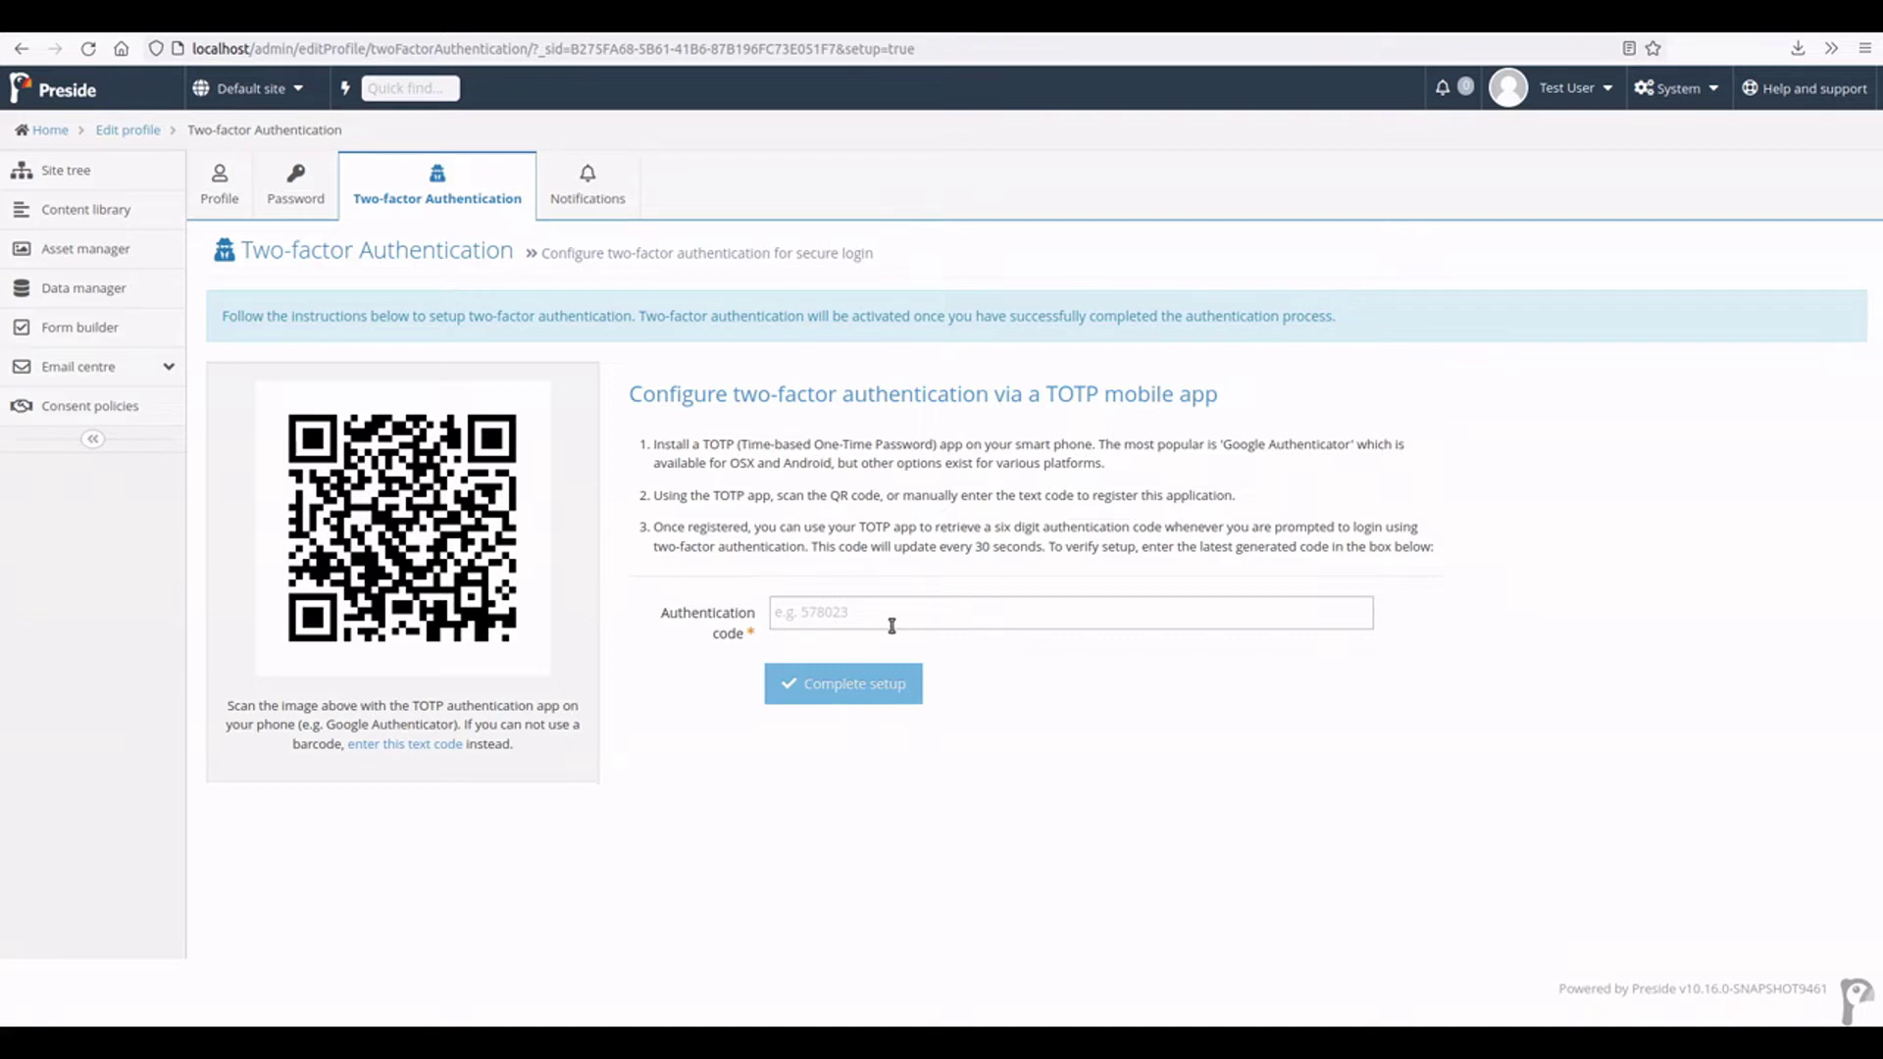
text(743065)
key(Return)
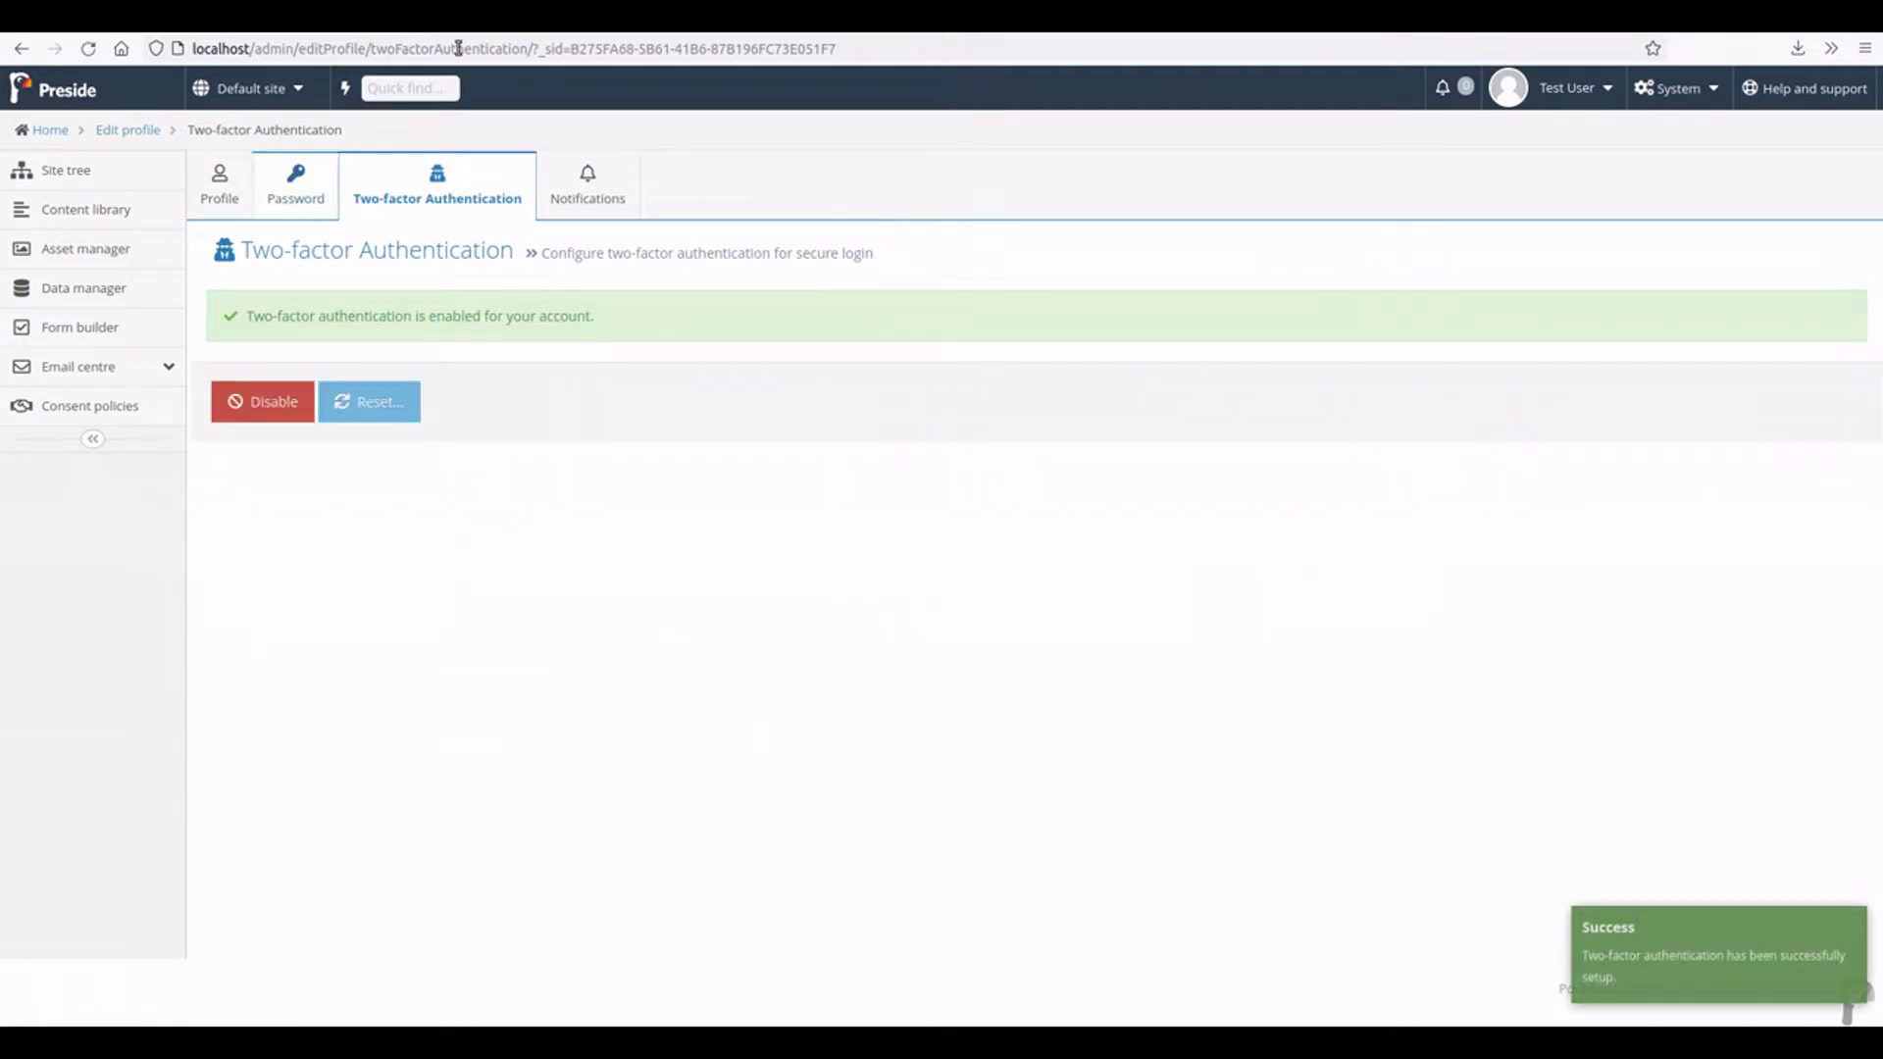
- Log the test user out of the admin from the Site tree
click(74, 176)
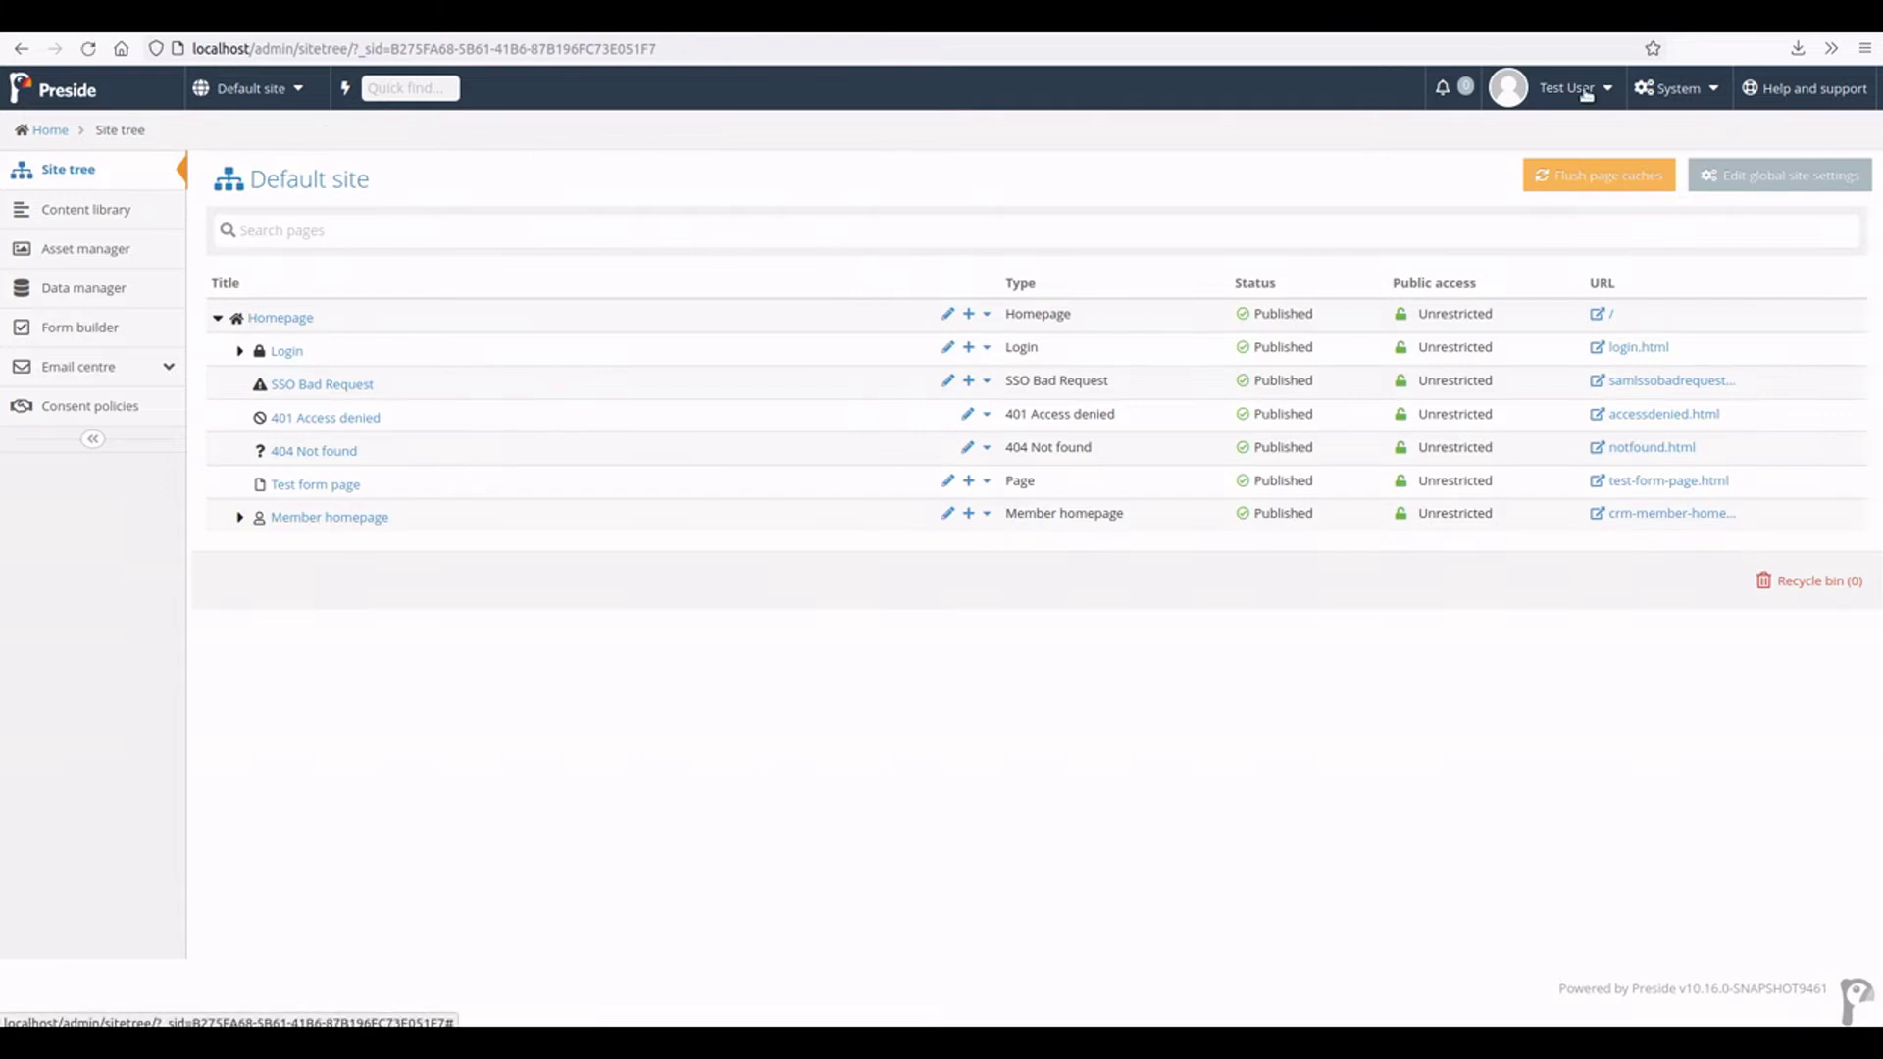
click(1573, 93)
click(1573, 186)
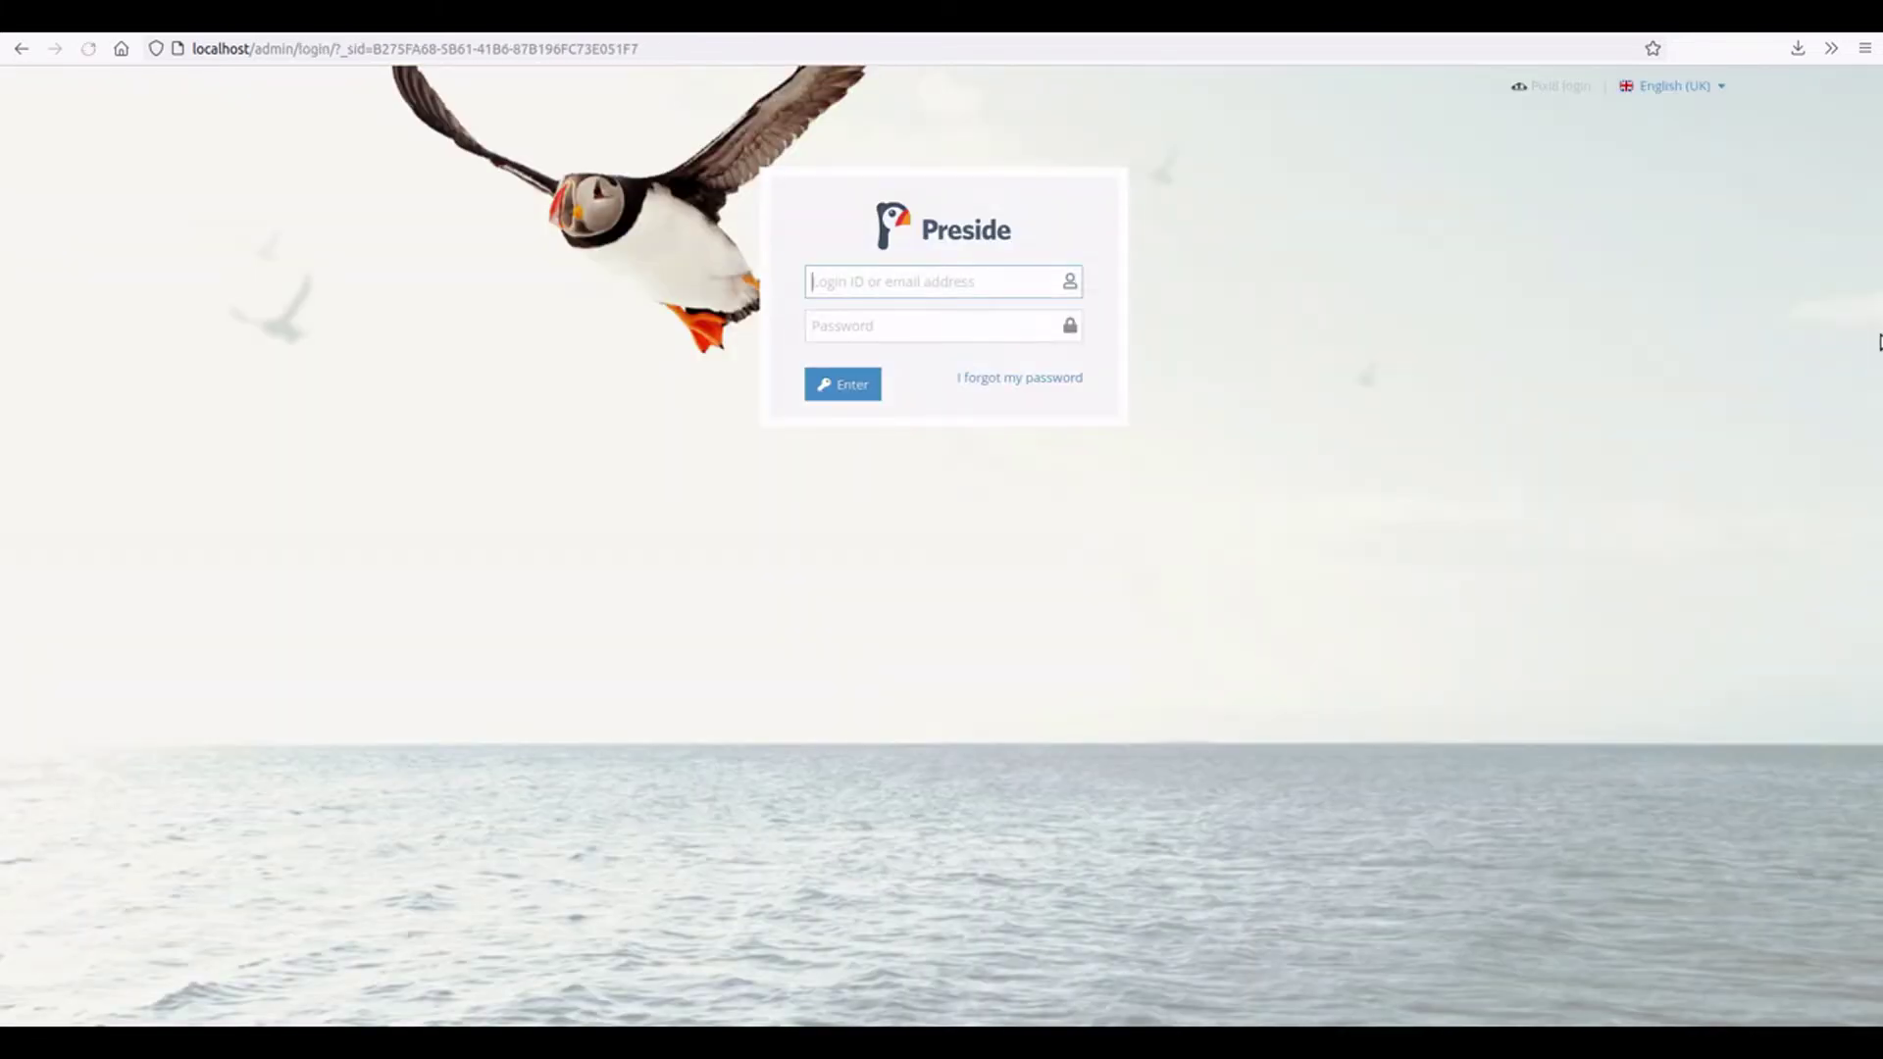
- Log back in with the test user's login ID and password, reaching the two-factor code prompt
click(897, 286)
text(test)
key(Tab)
text(test)
key(Return)
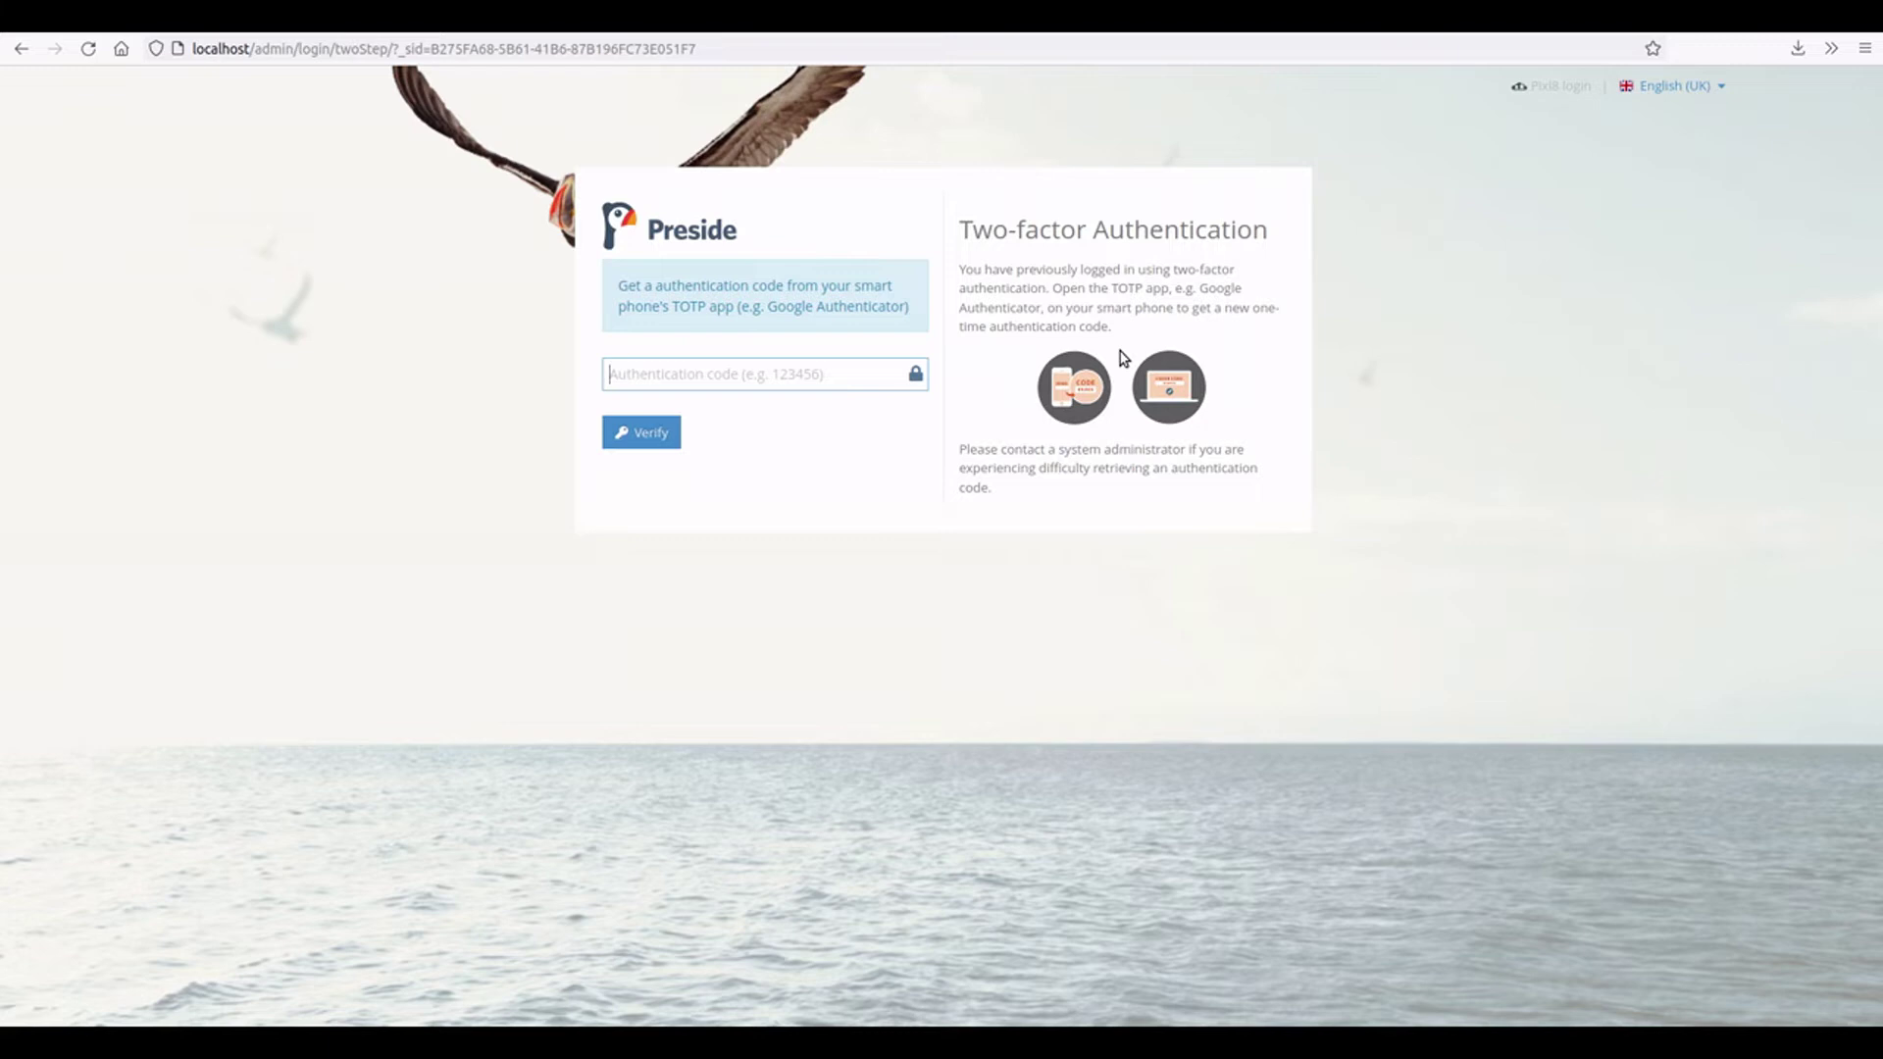
key(alt+Tab)
key(alt+Tab)
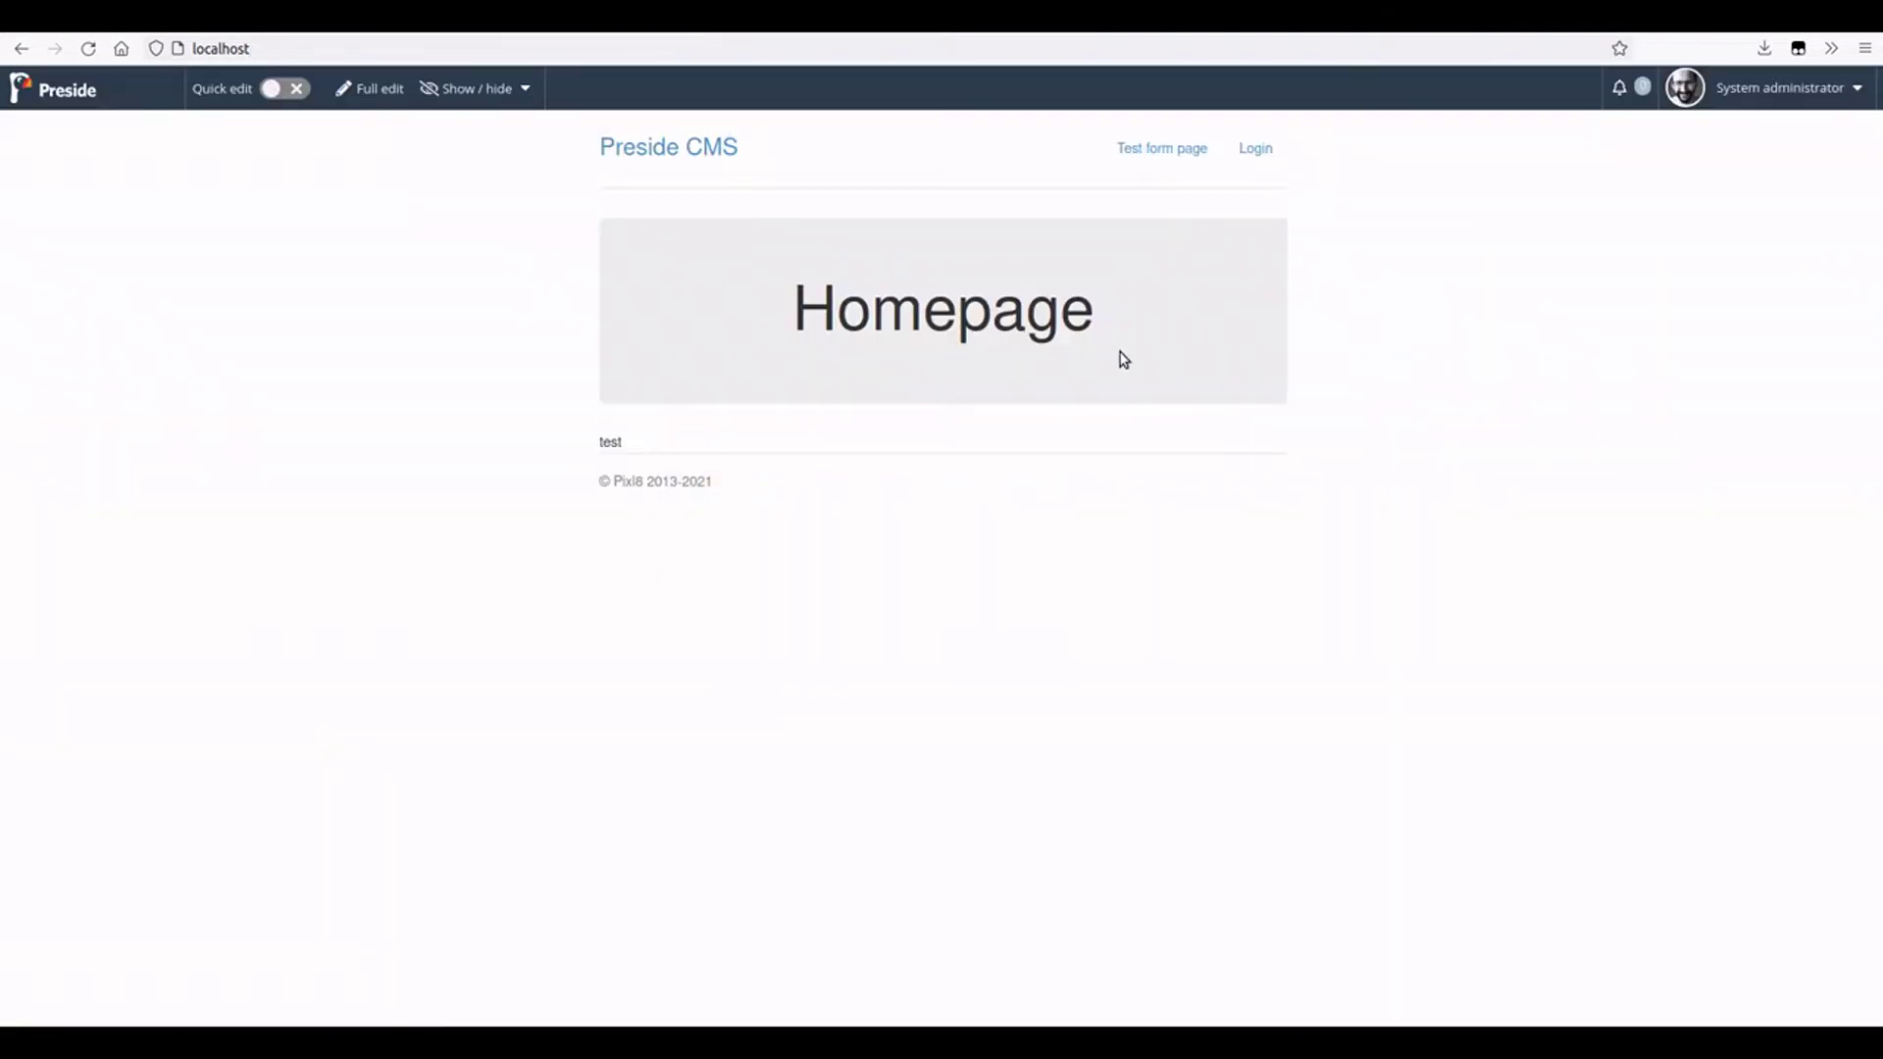
- As administrator, open Test User under System > Users and reset 2FA, confirming with 'RESET'
click(112, 96)
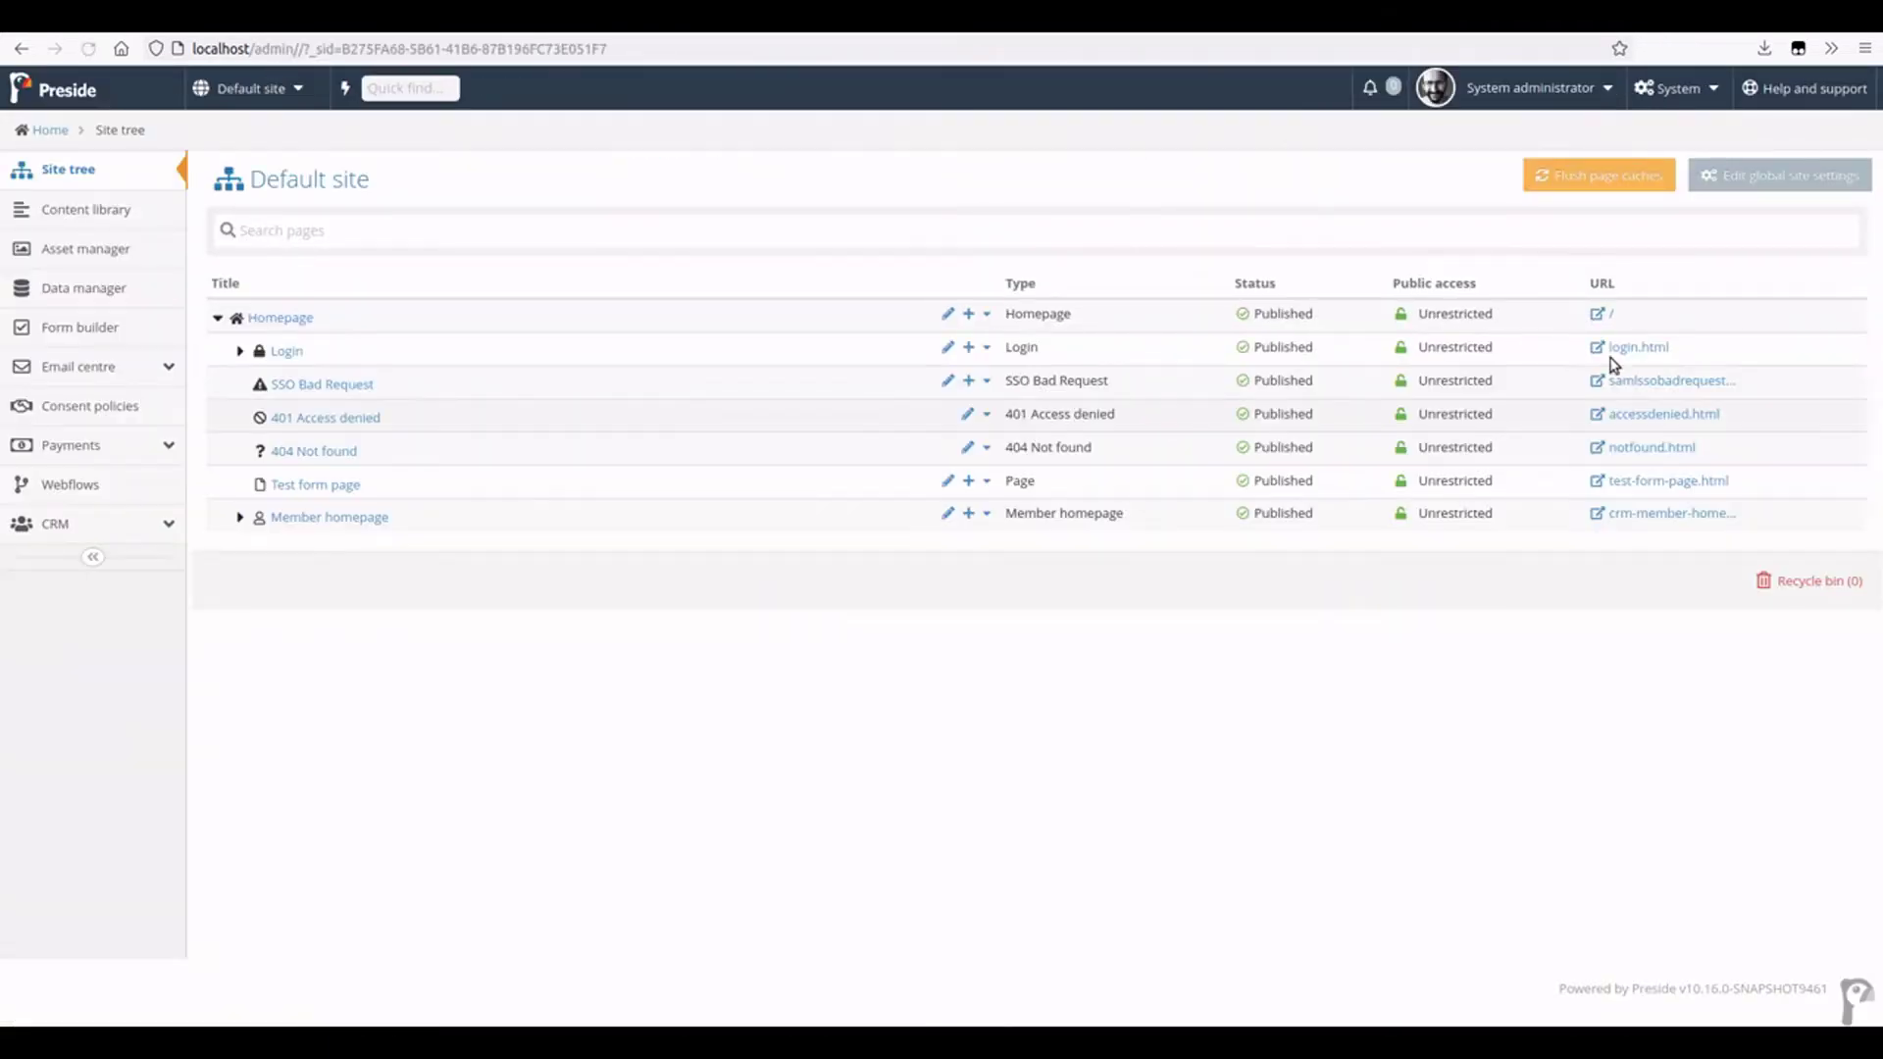
click(1670, 90)
click(1657, 129)
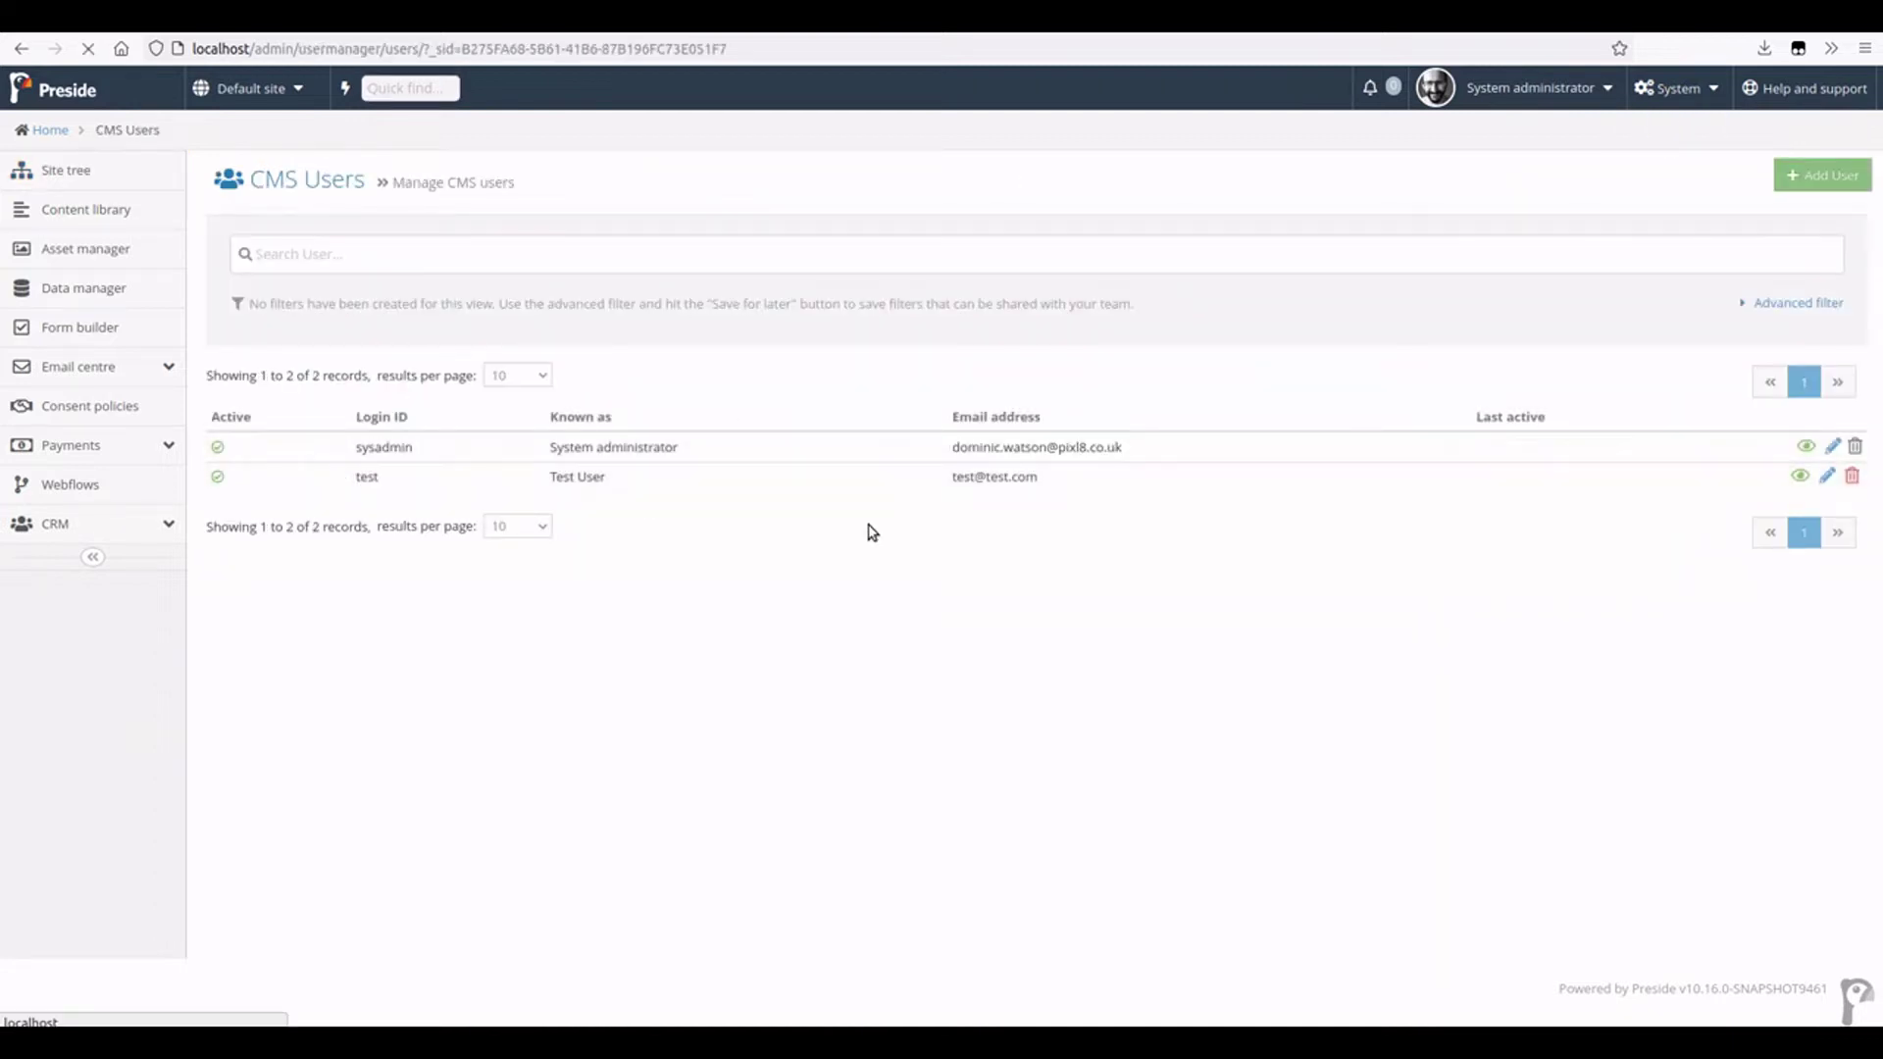
click(887, 480)
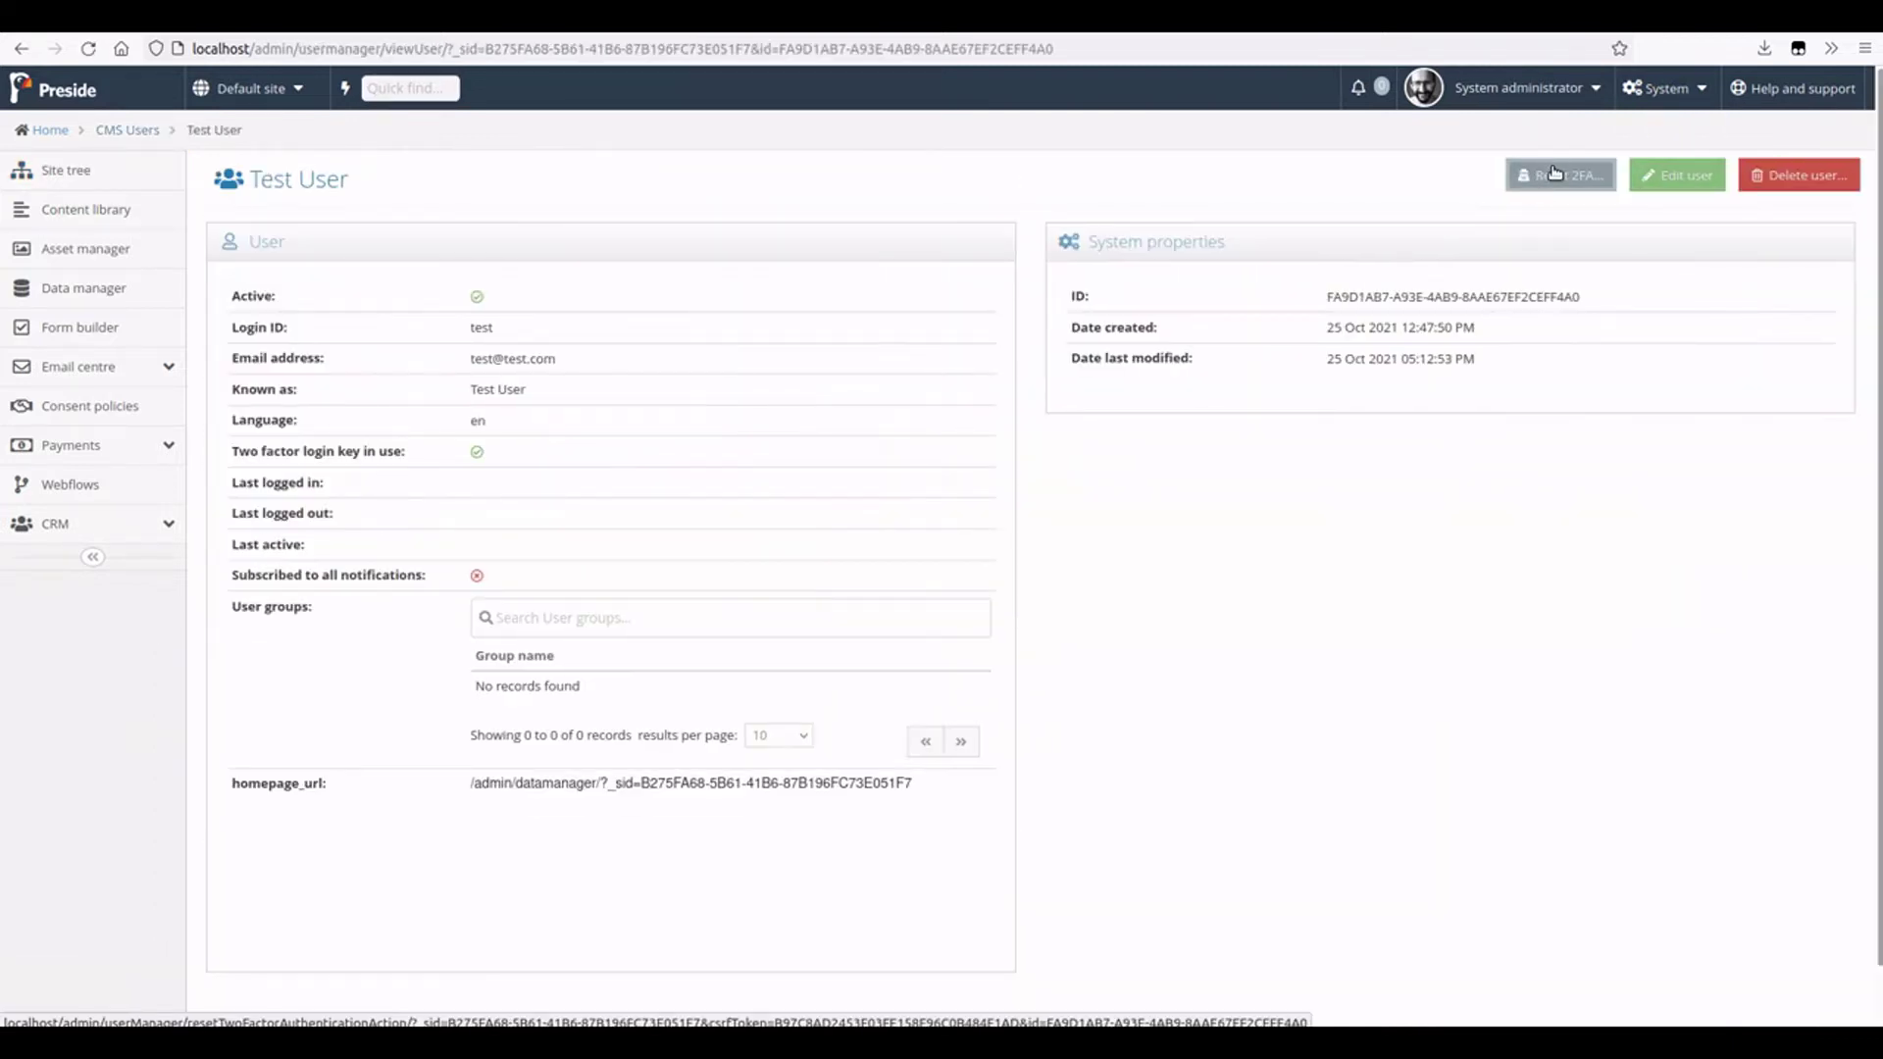
click(1554, 173)
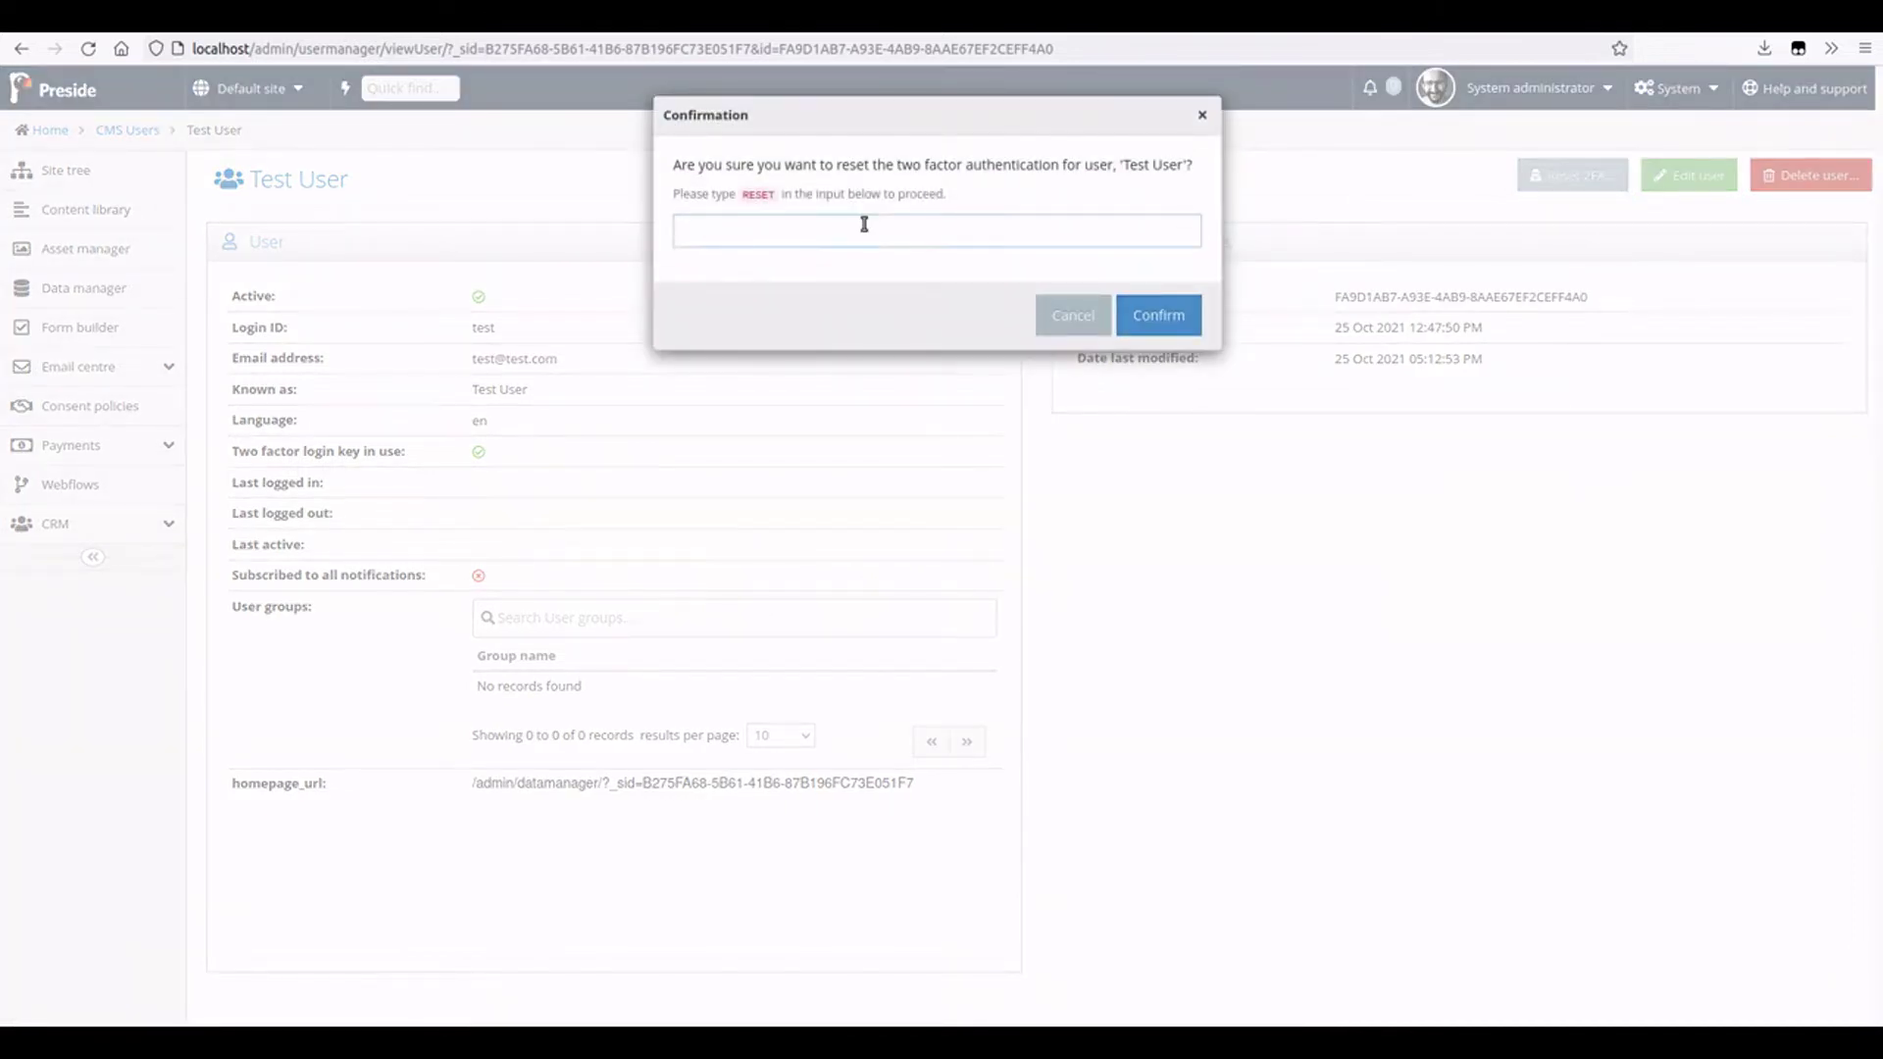
text(RESET)
click(1158, 314)
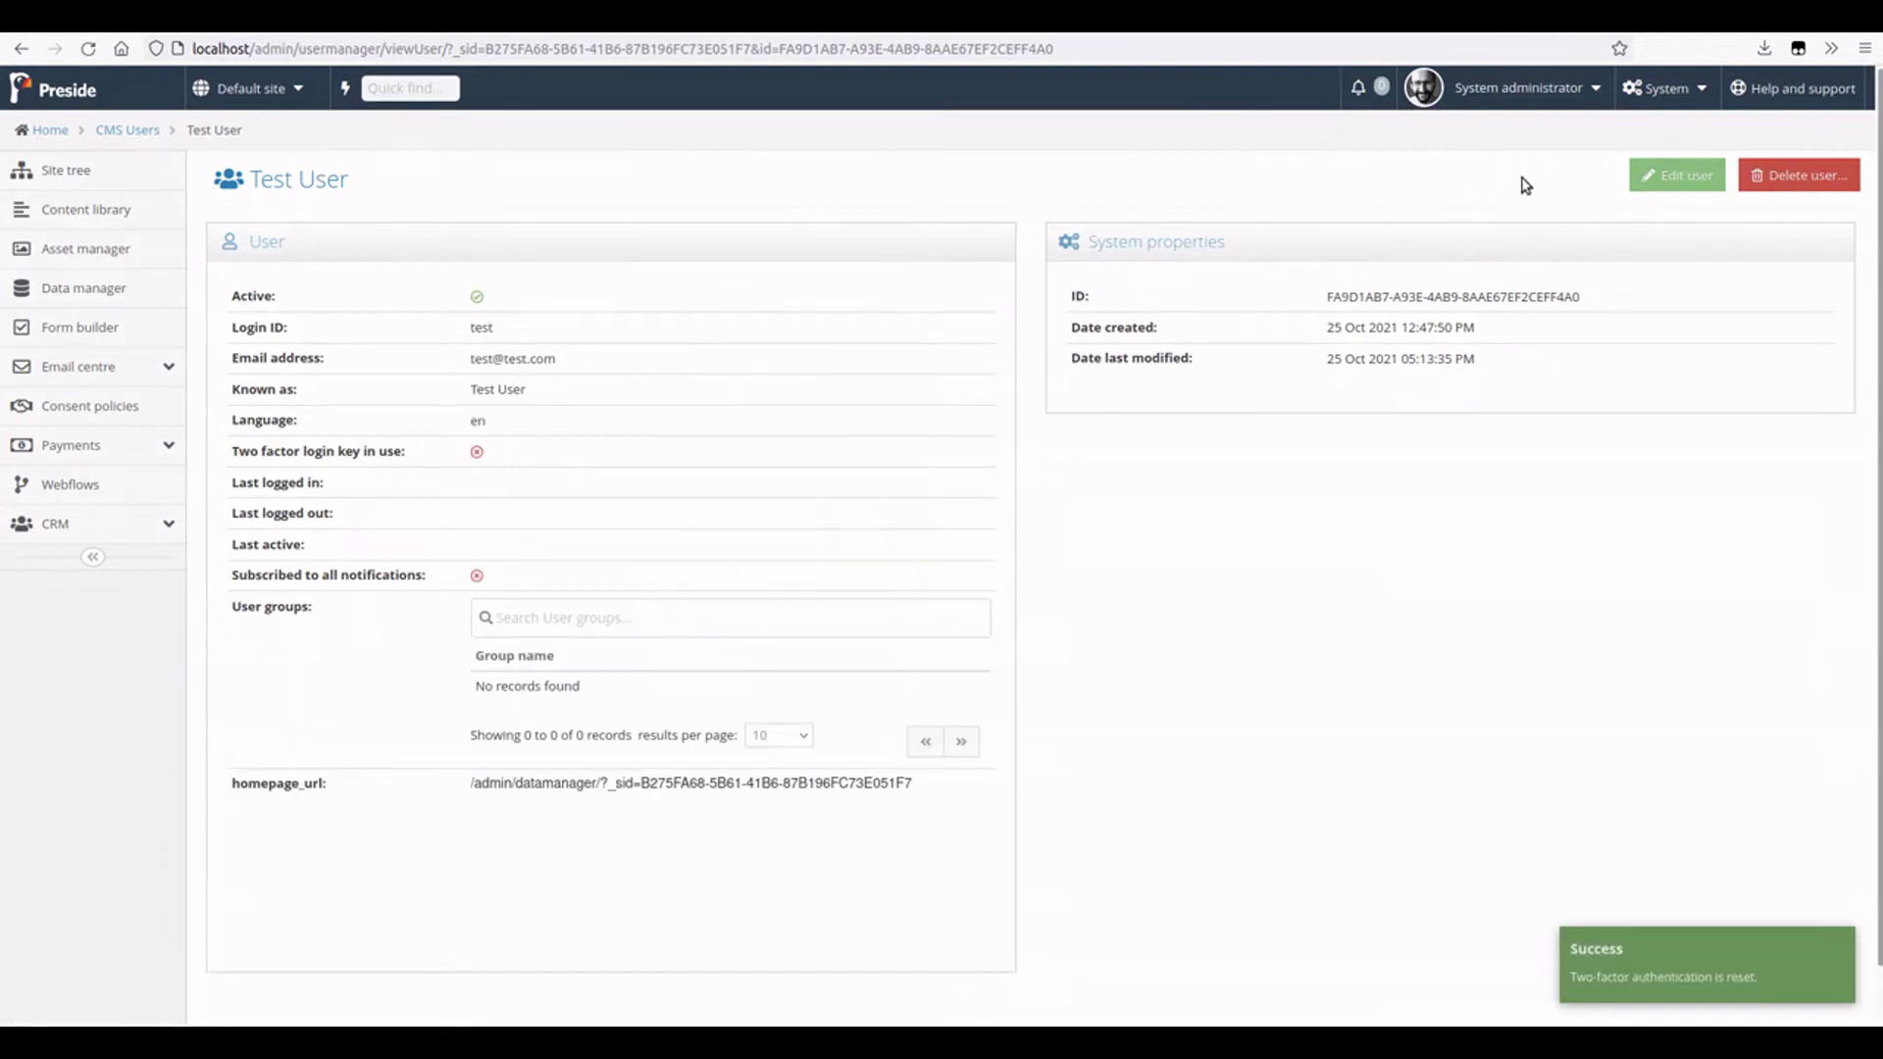
- Reload the test user's pending login, then view the Two-factor Authentication tab showing it disabled
key(alt+Tab)
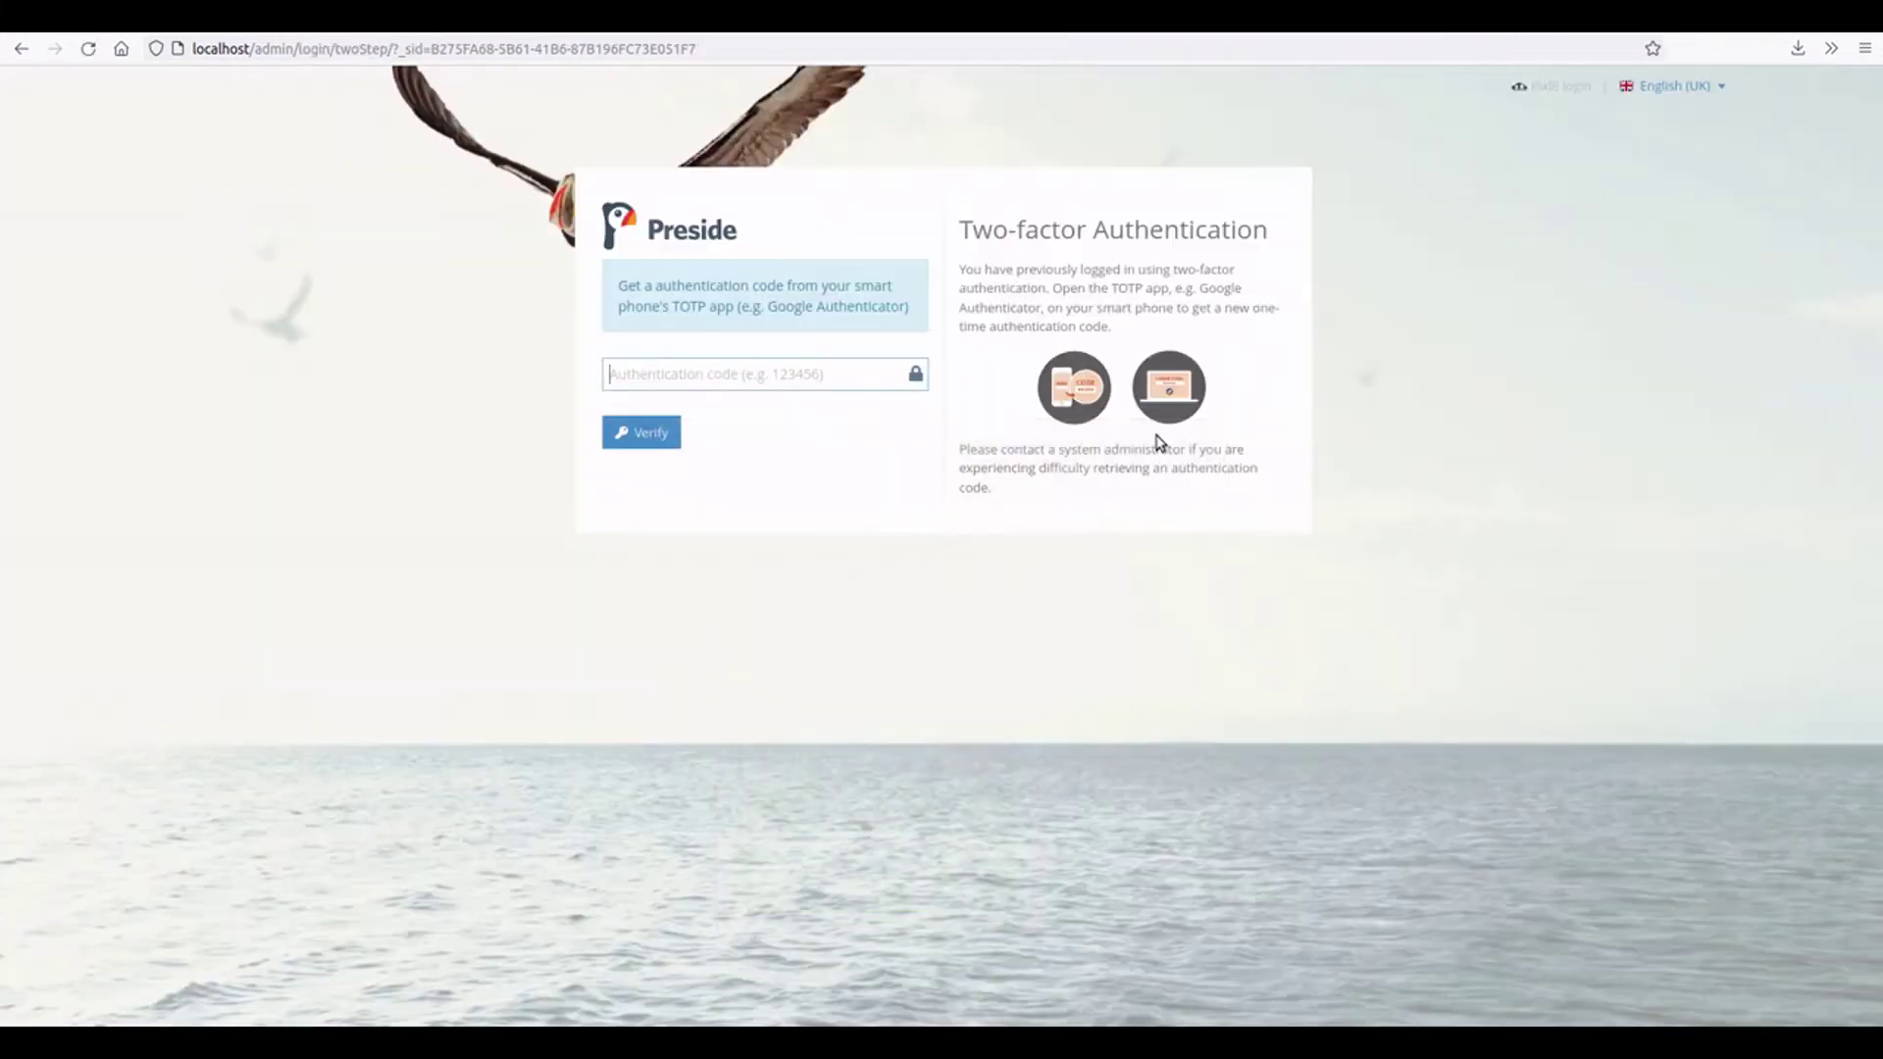
key(F5)
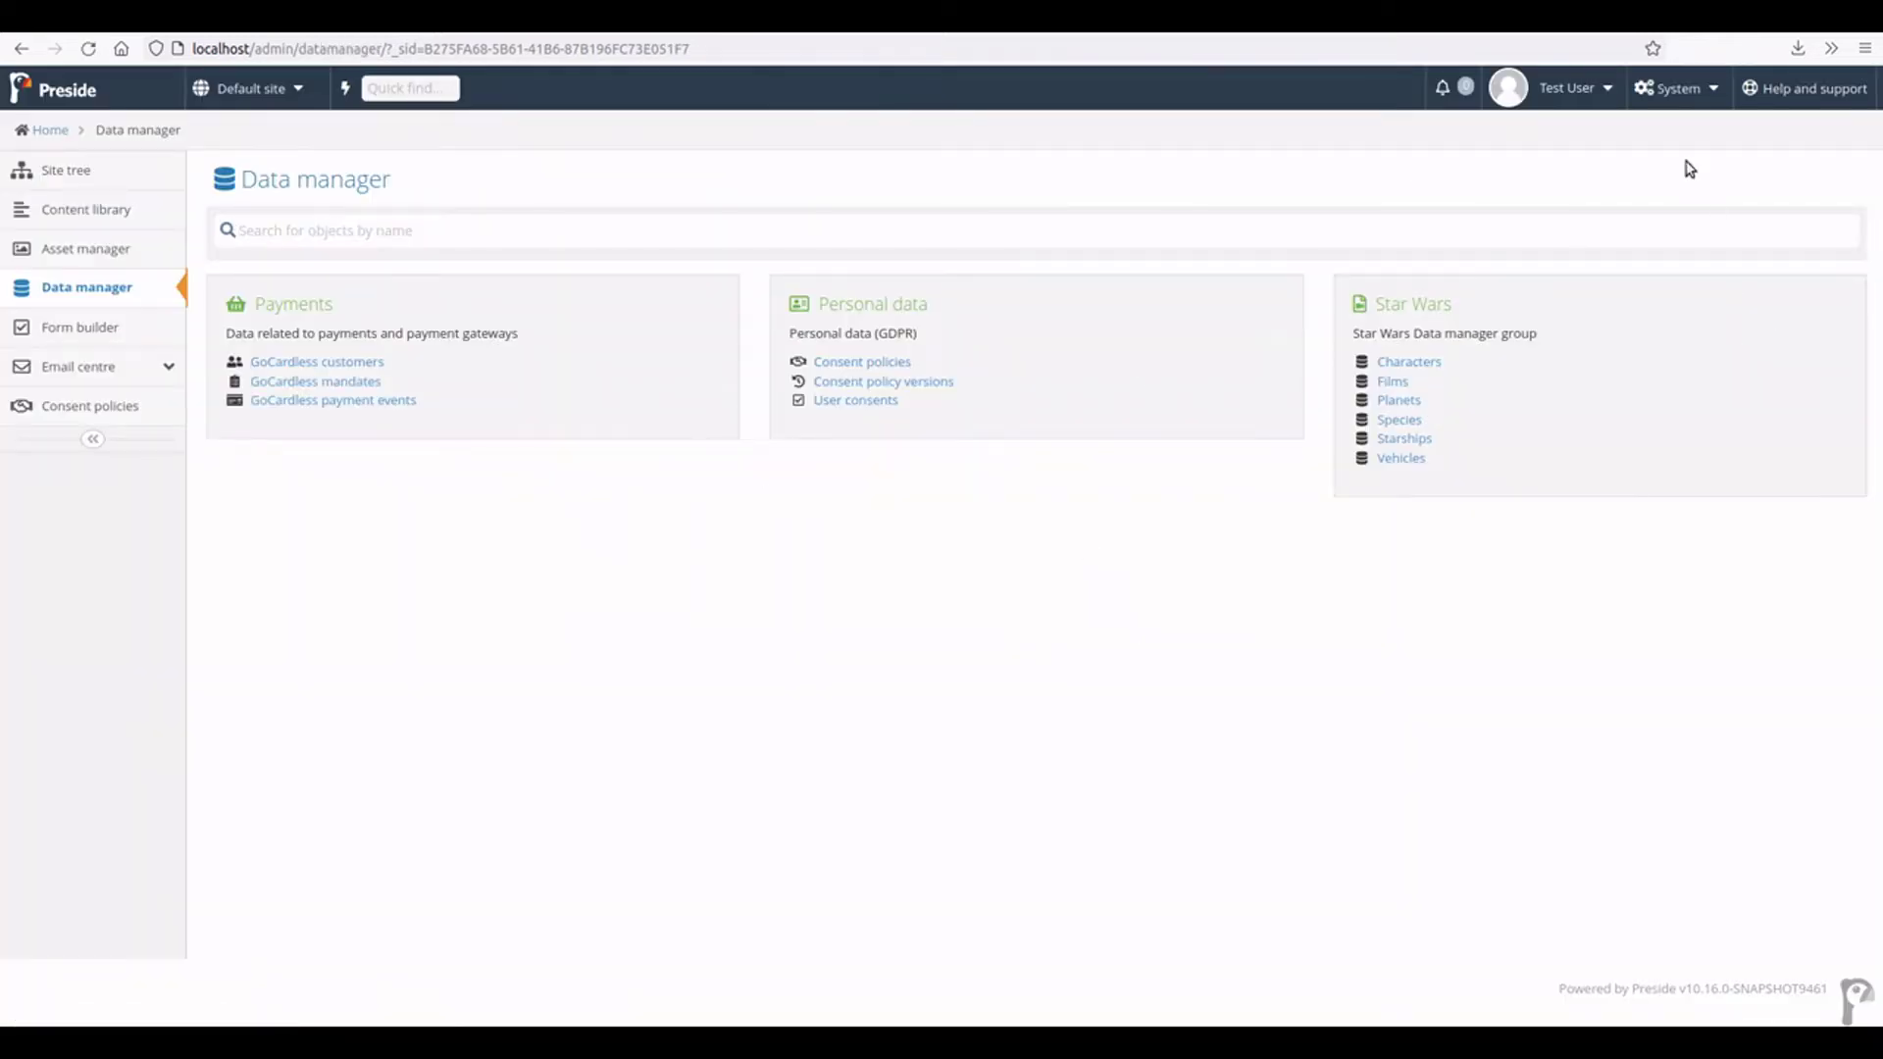
click(1580, 88)
click(1578, 157)
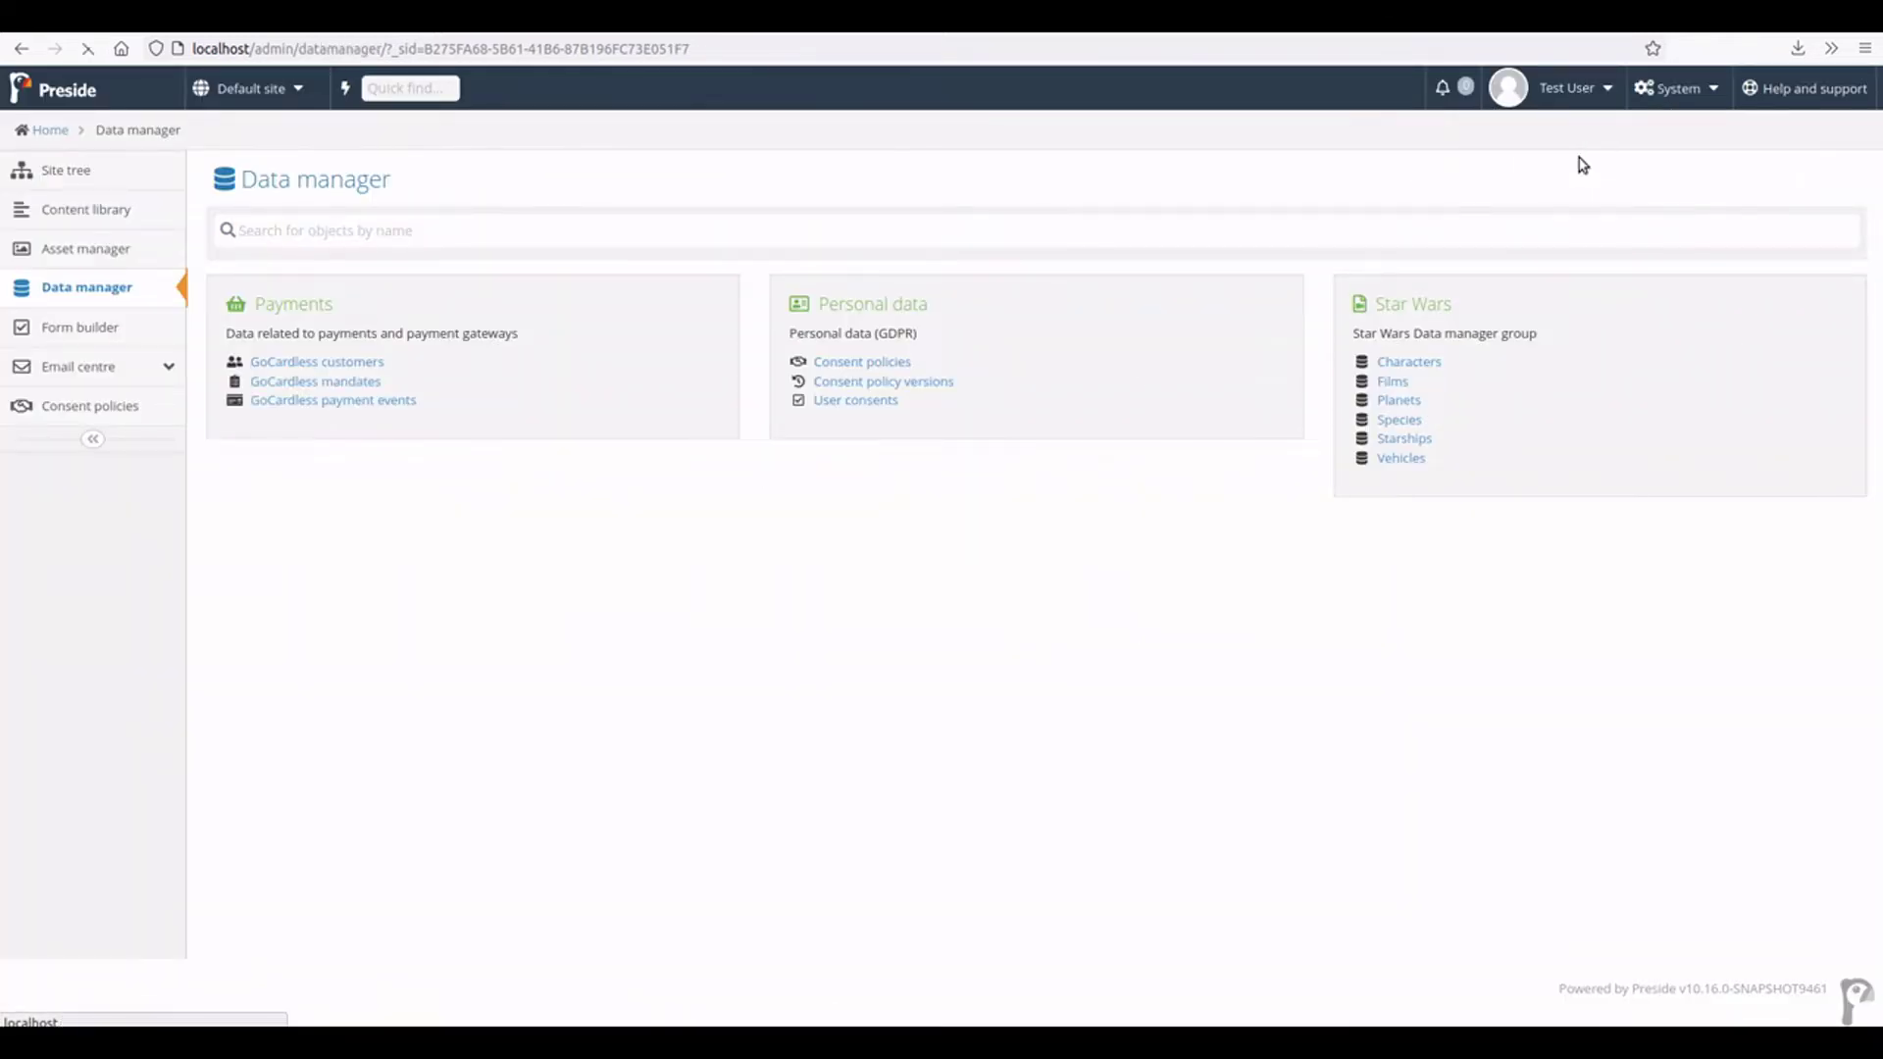
click(433, 186)
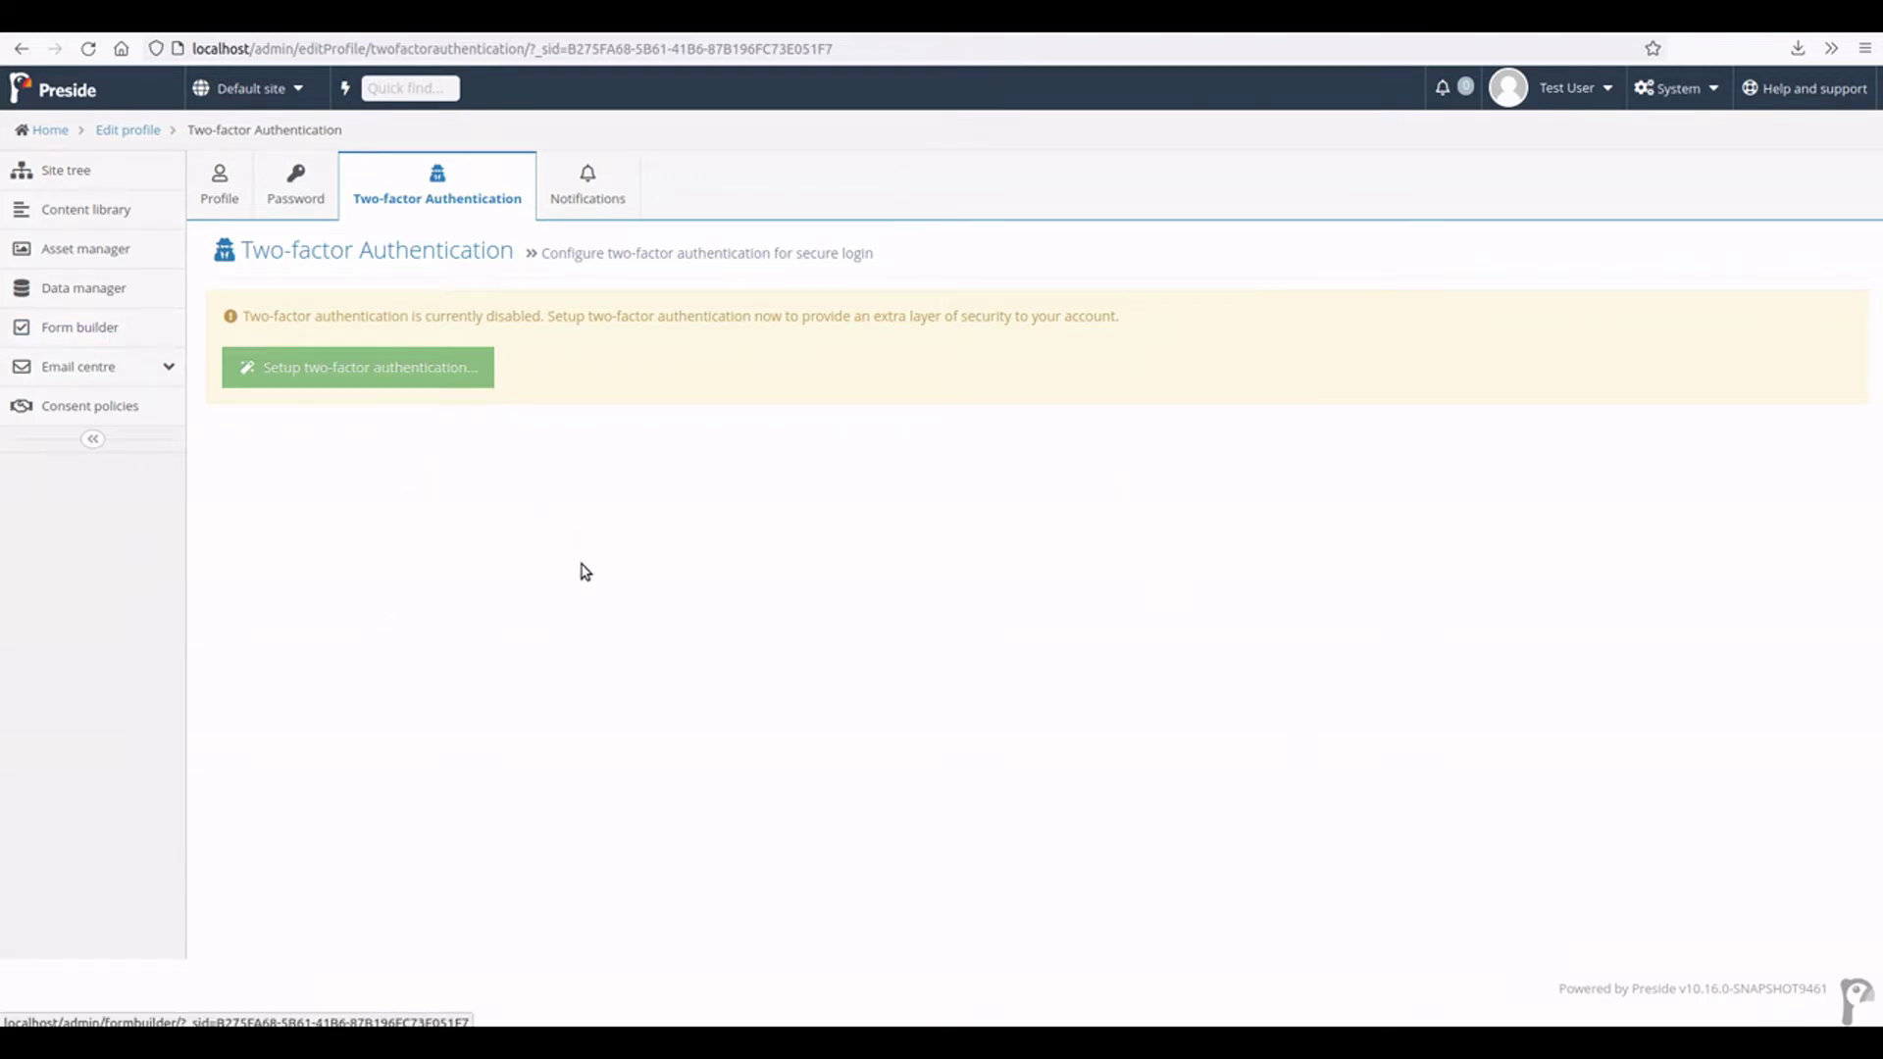
- Make the Data manager the test user's admin homepage
click(84, 292)
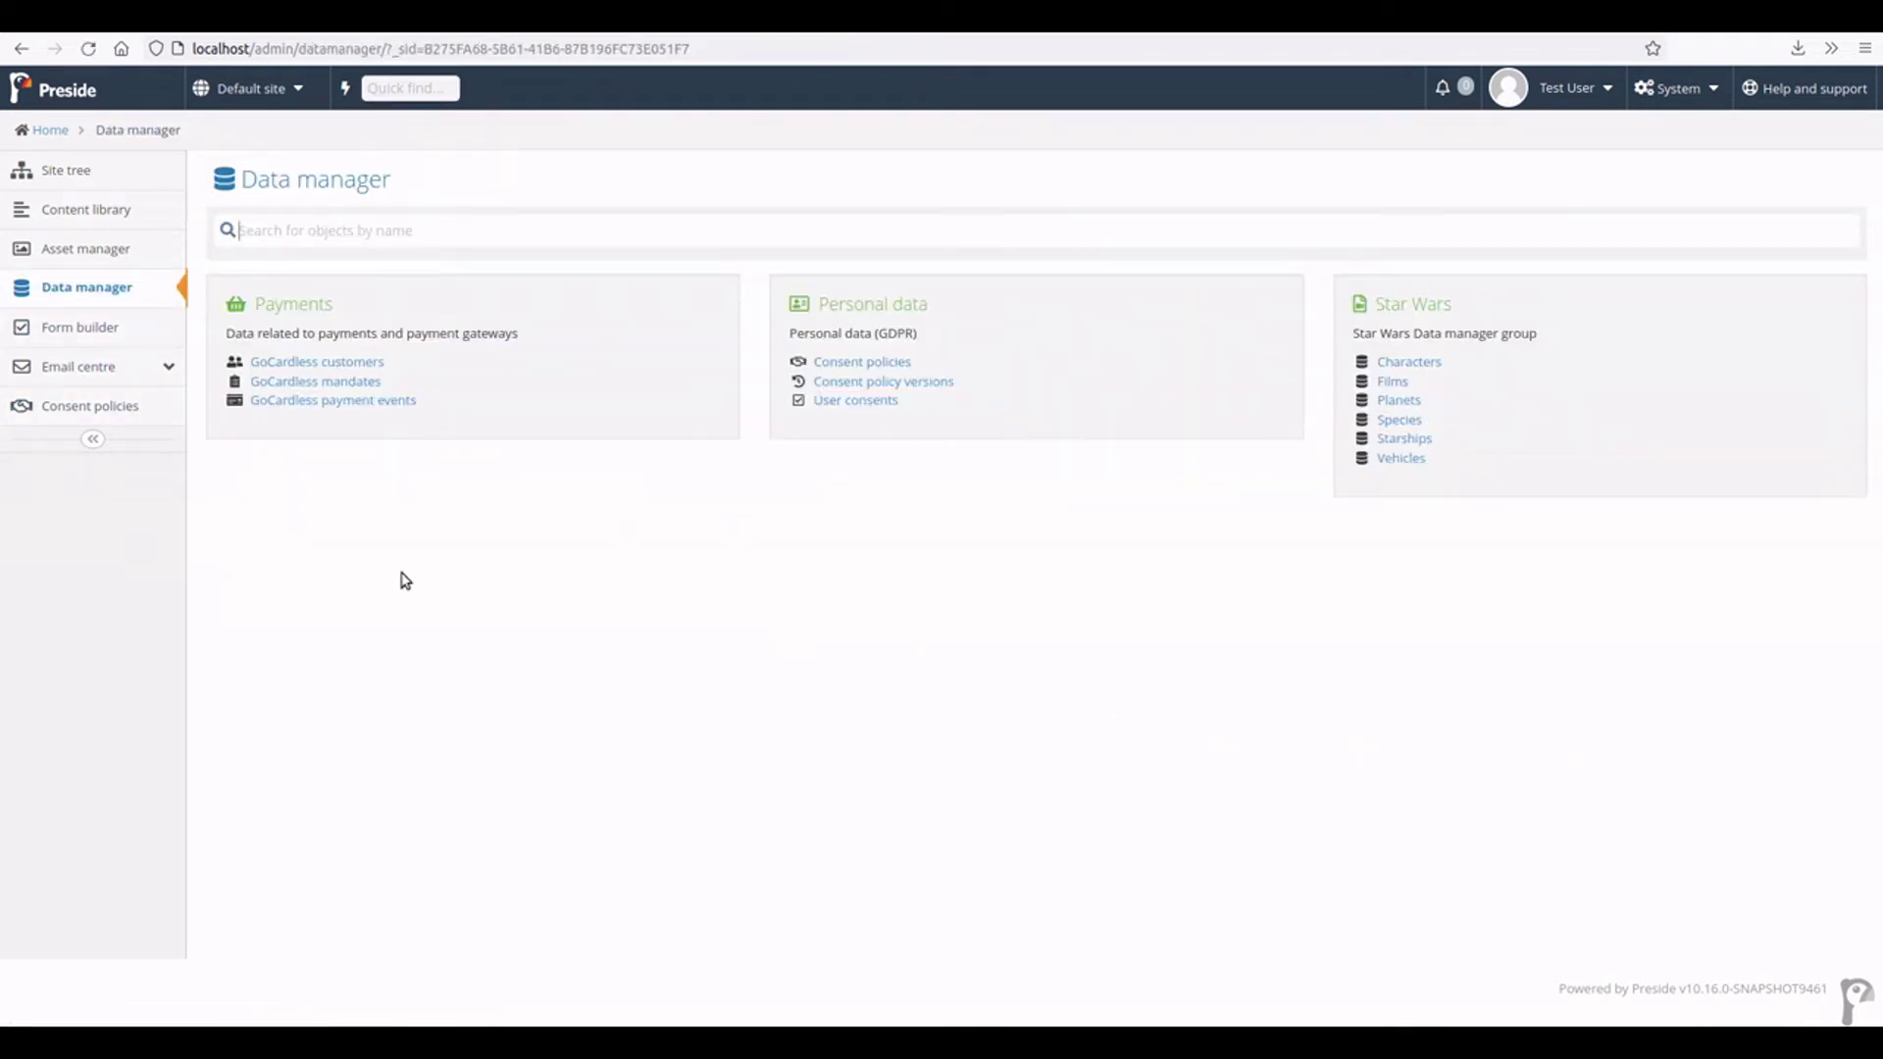
click(1566, 90)
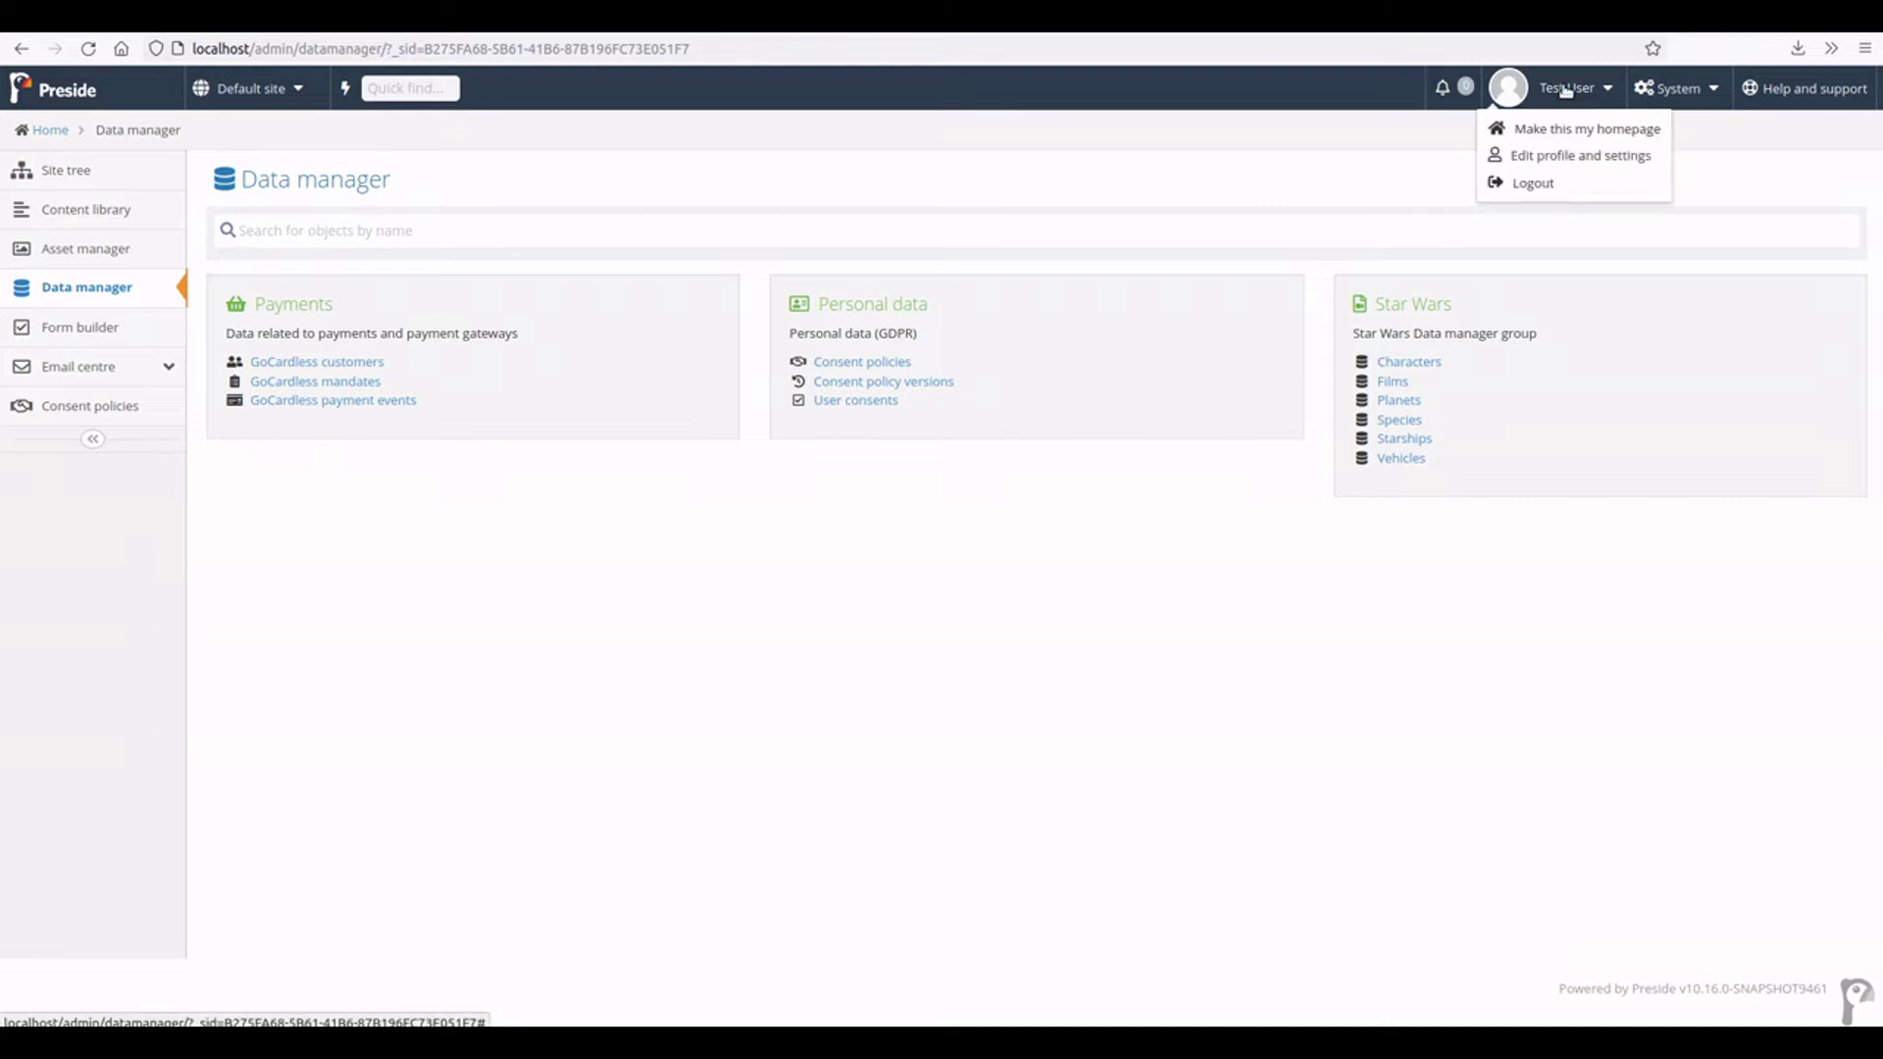
click(1575, 137)
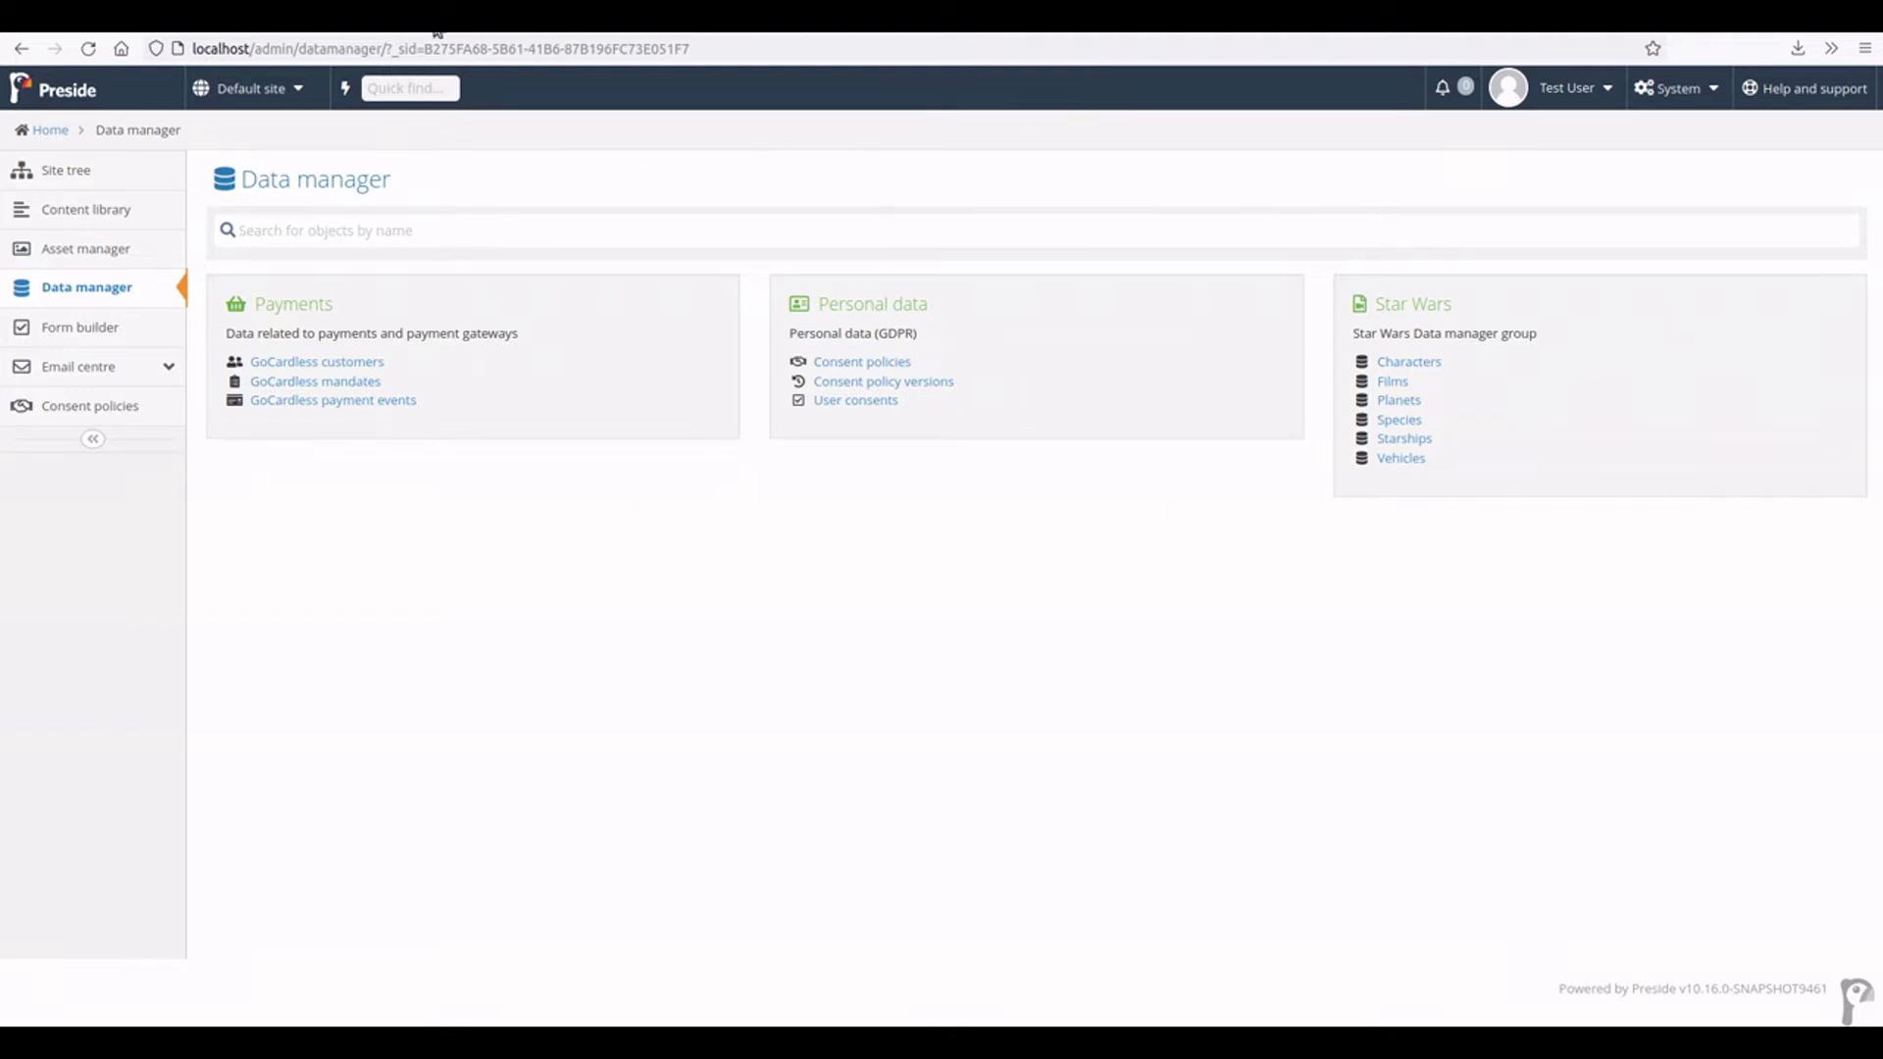
- Trim the address to localhost/admin/ to check it lands on the Data manager
drag(298, 48, 801, 48)
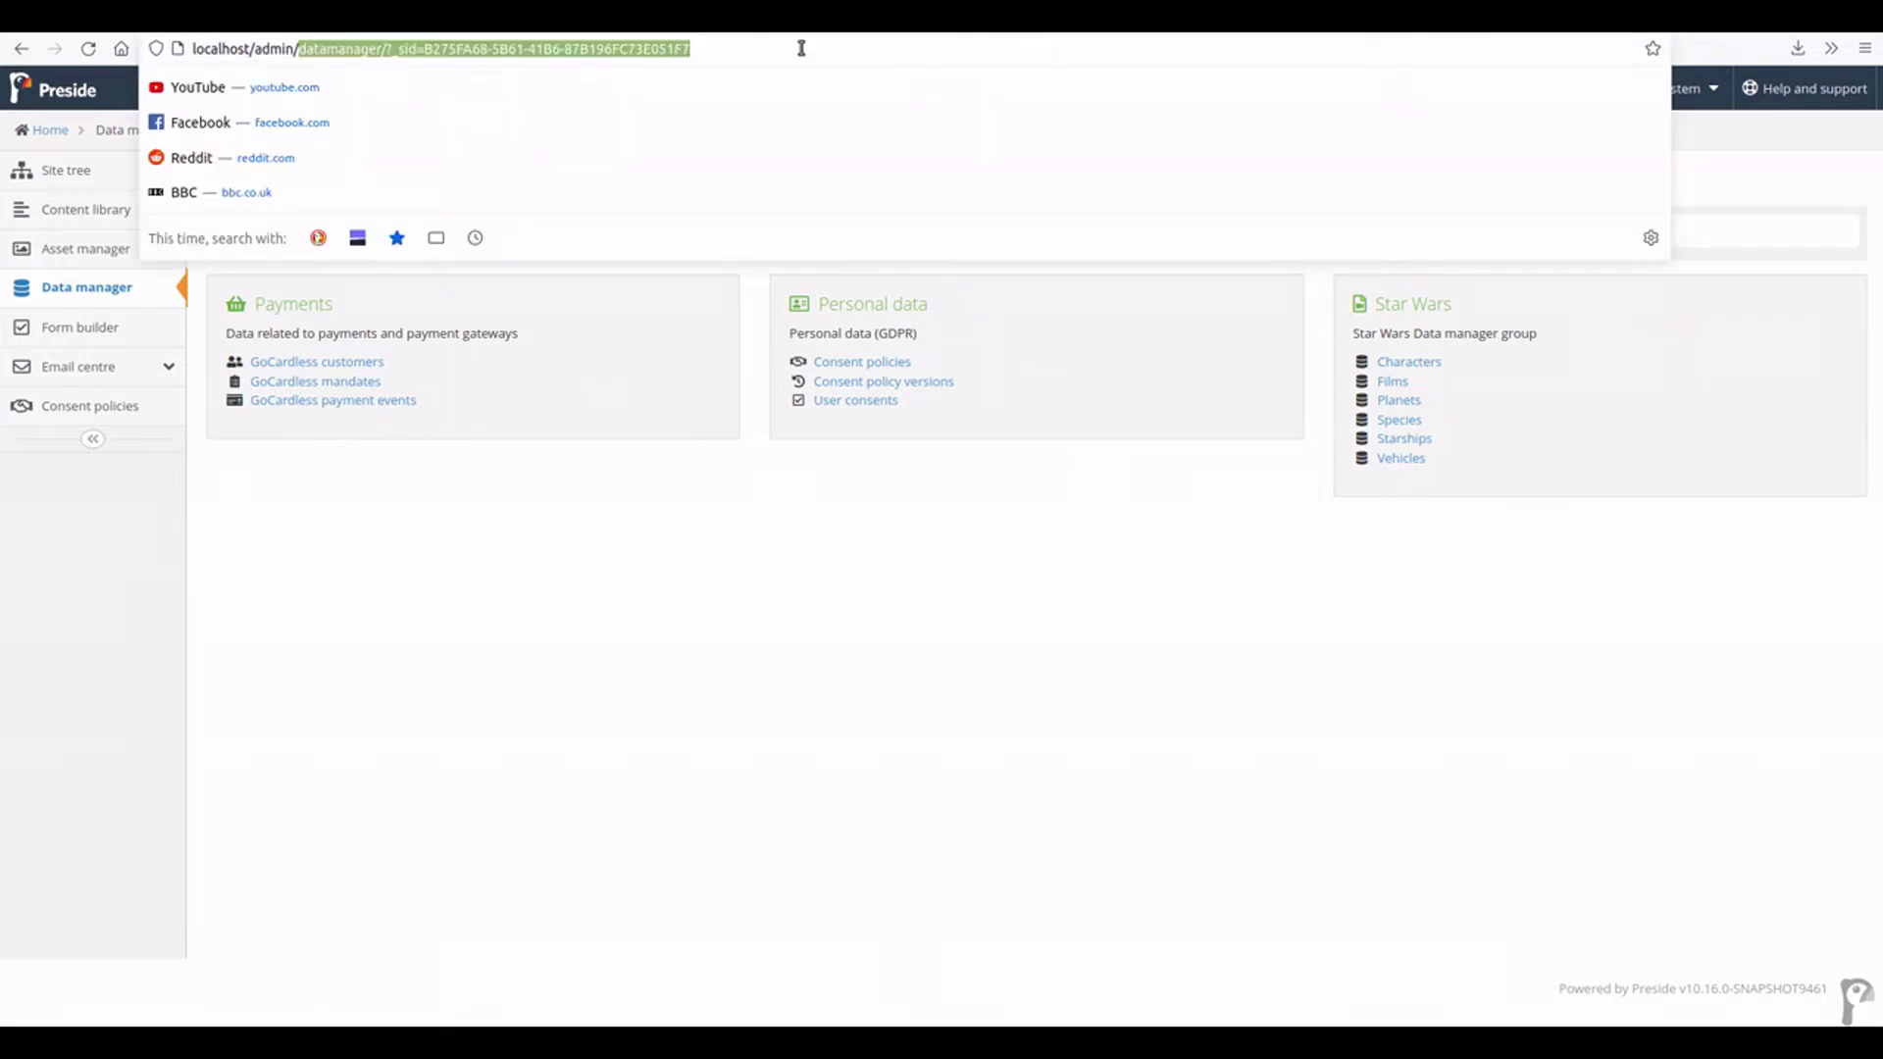
key(BackSpace)
key(Escape)
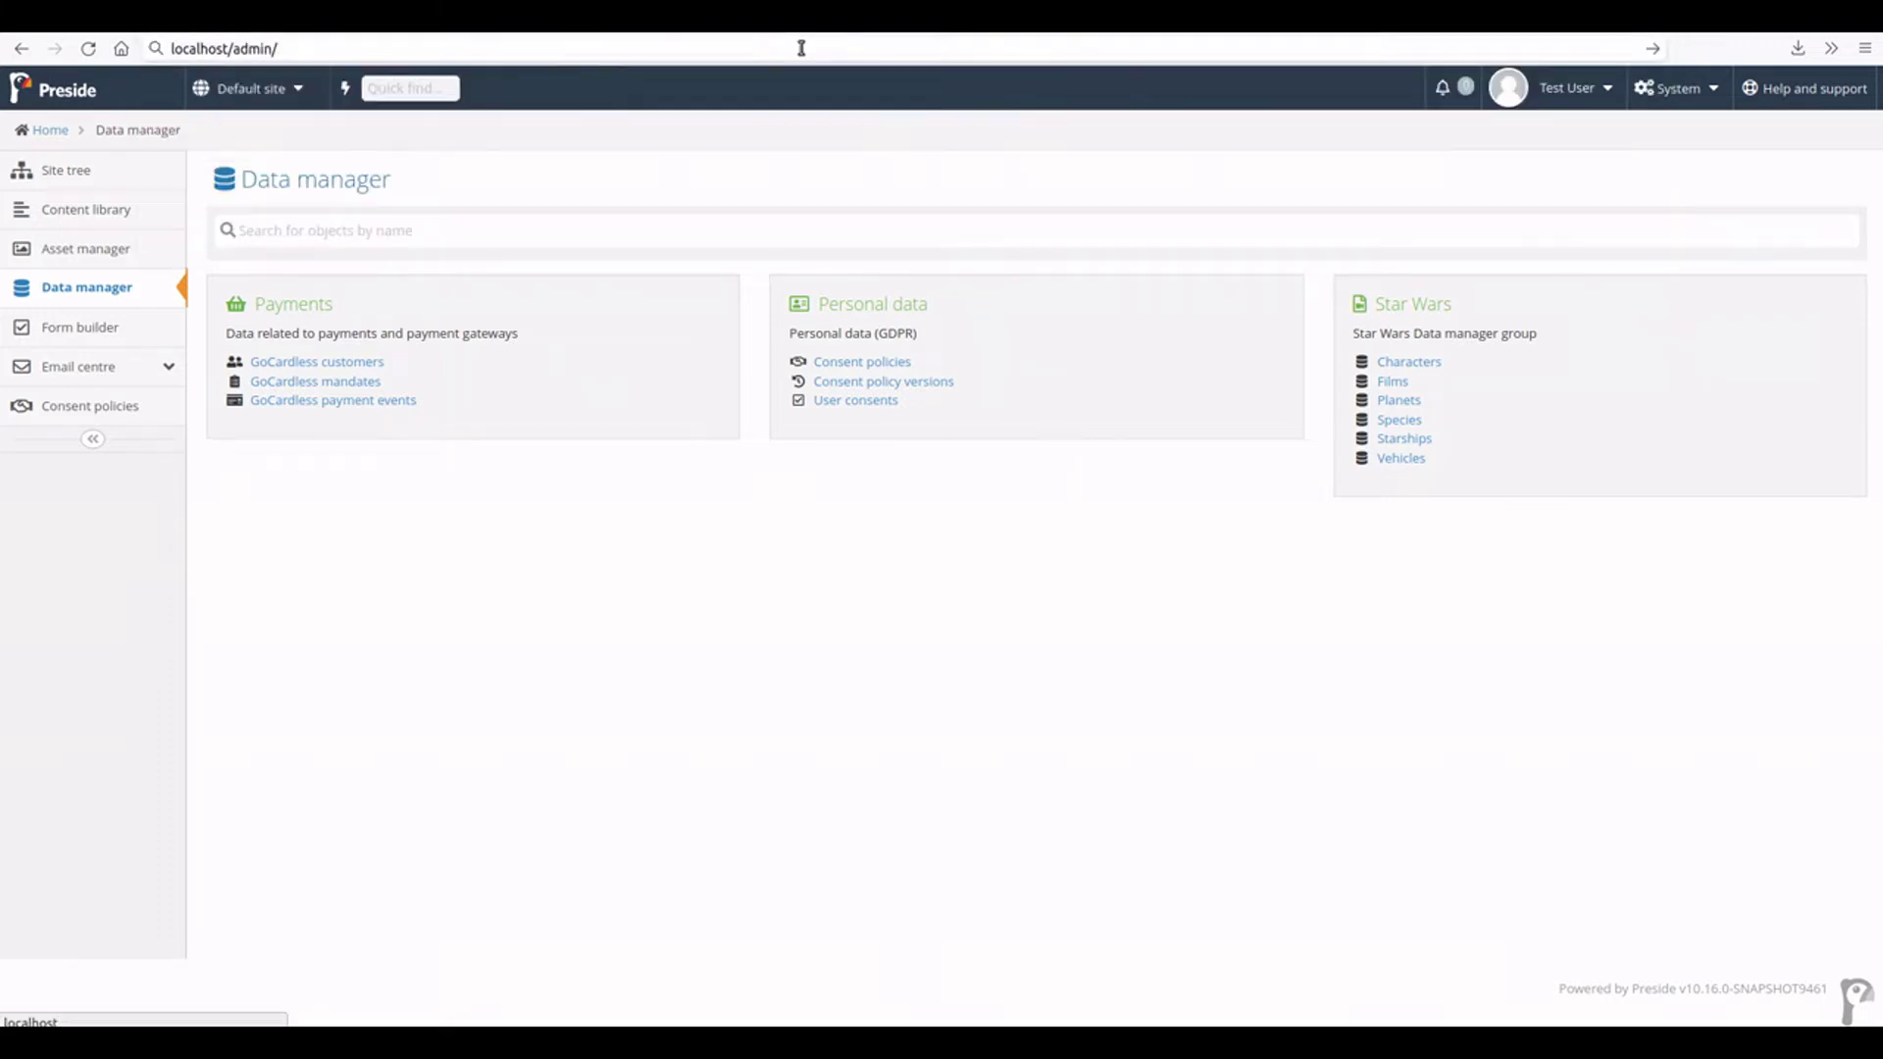
key(Escape)
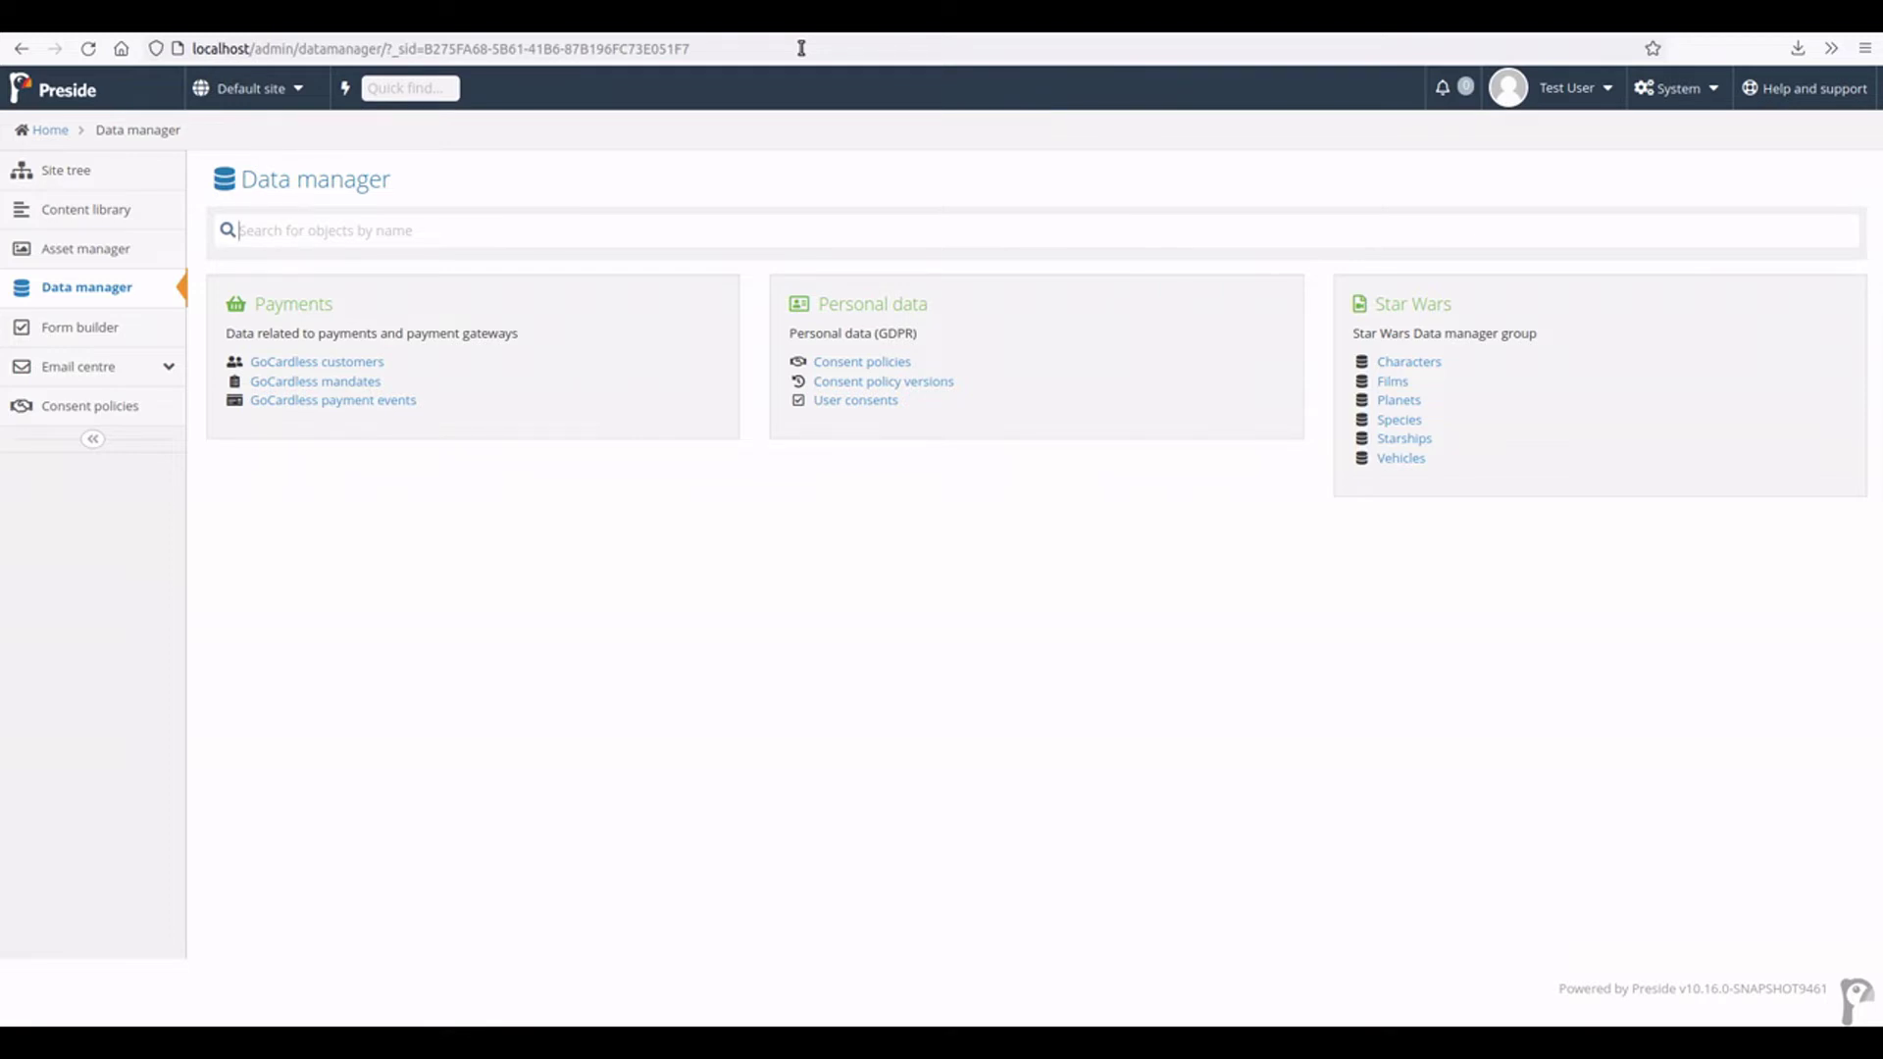
- Impersonate the first contact in CRM > Contacts on the public website
click(380, 231)
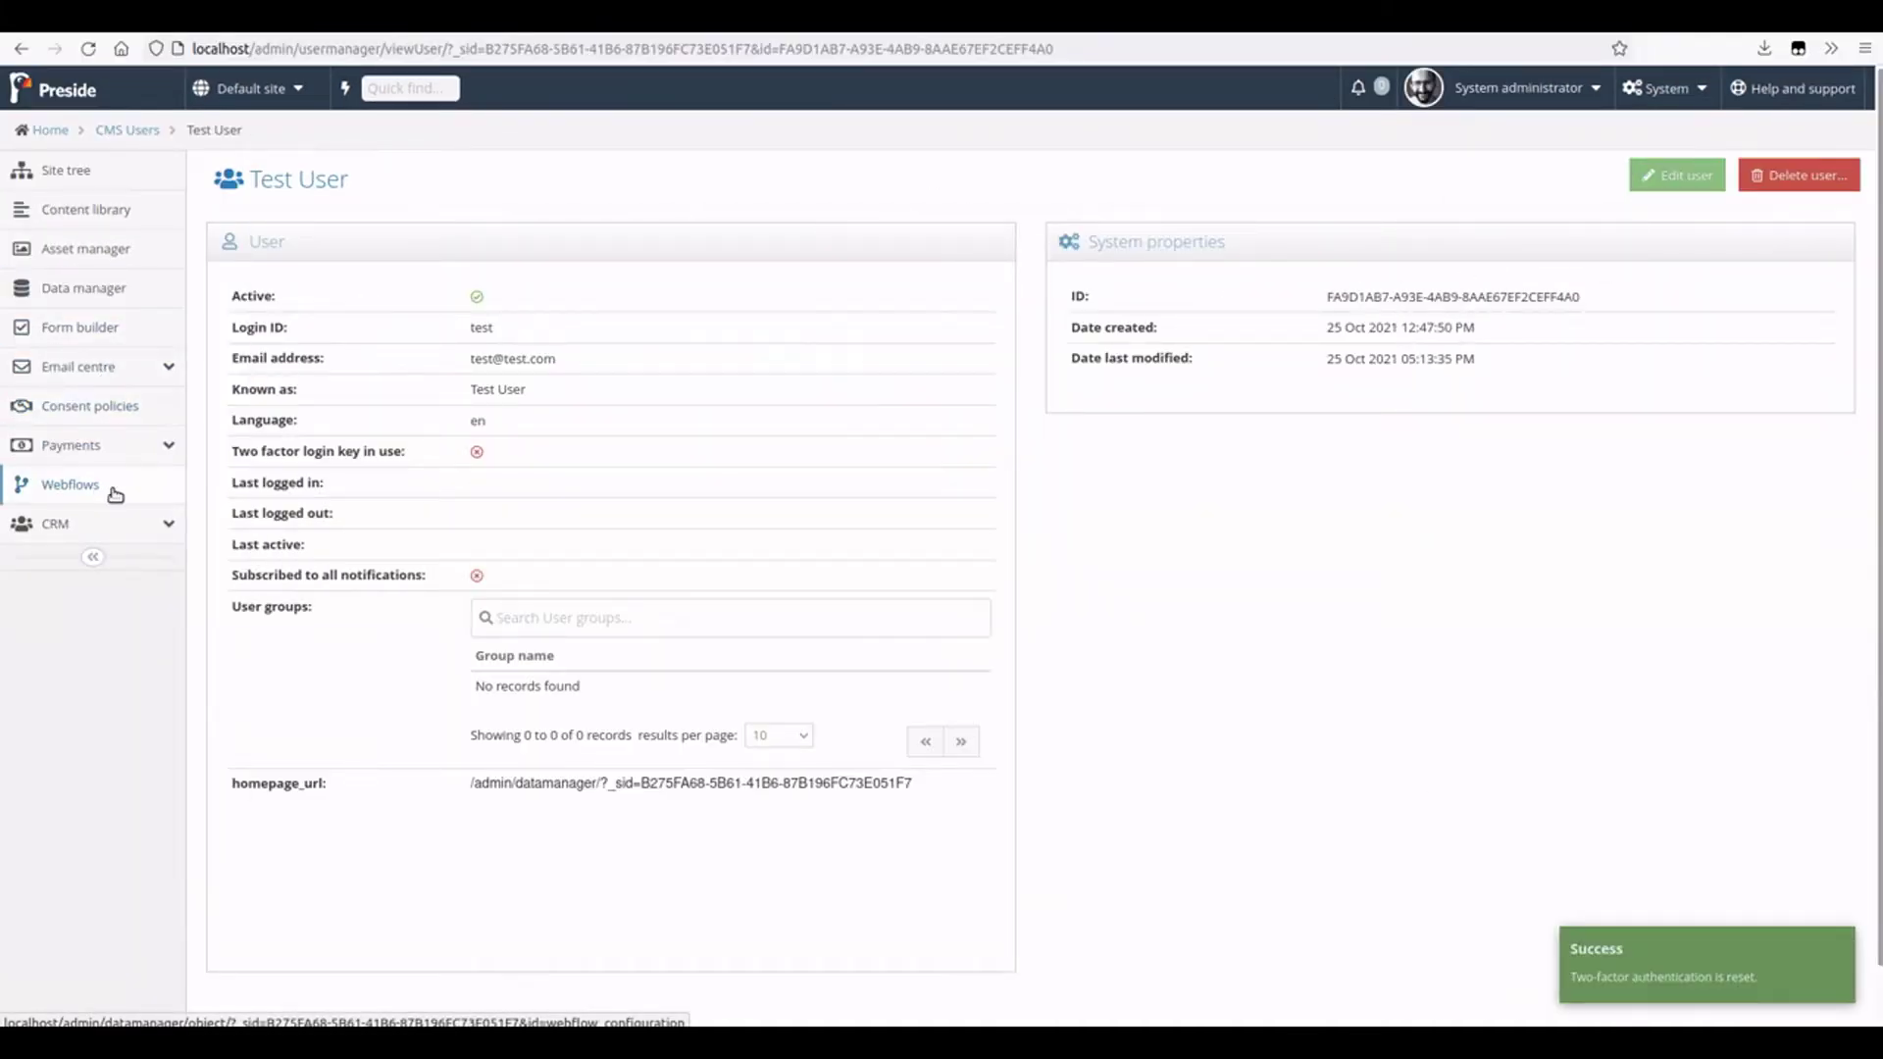
click(110, 525)
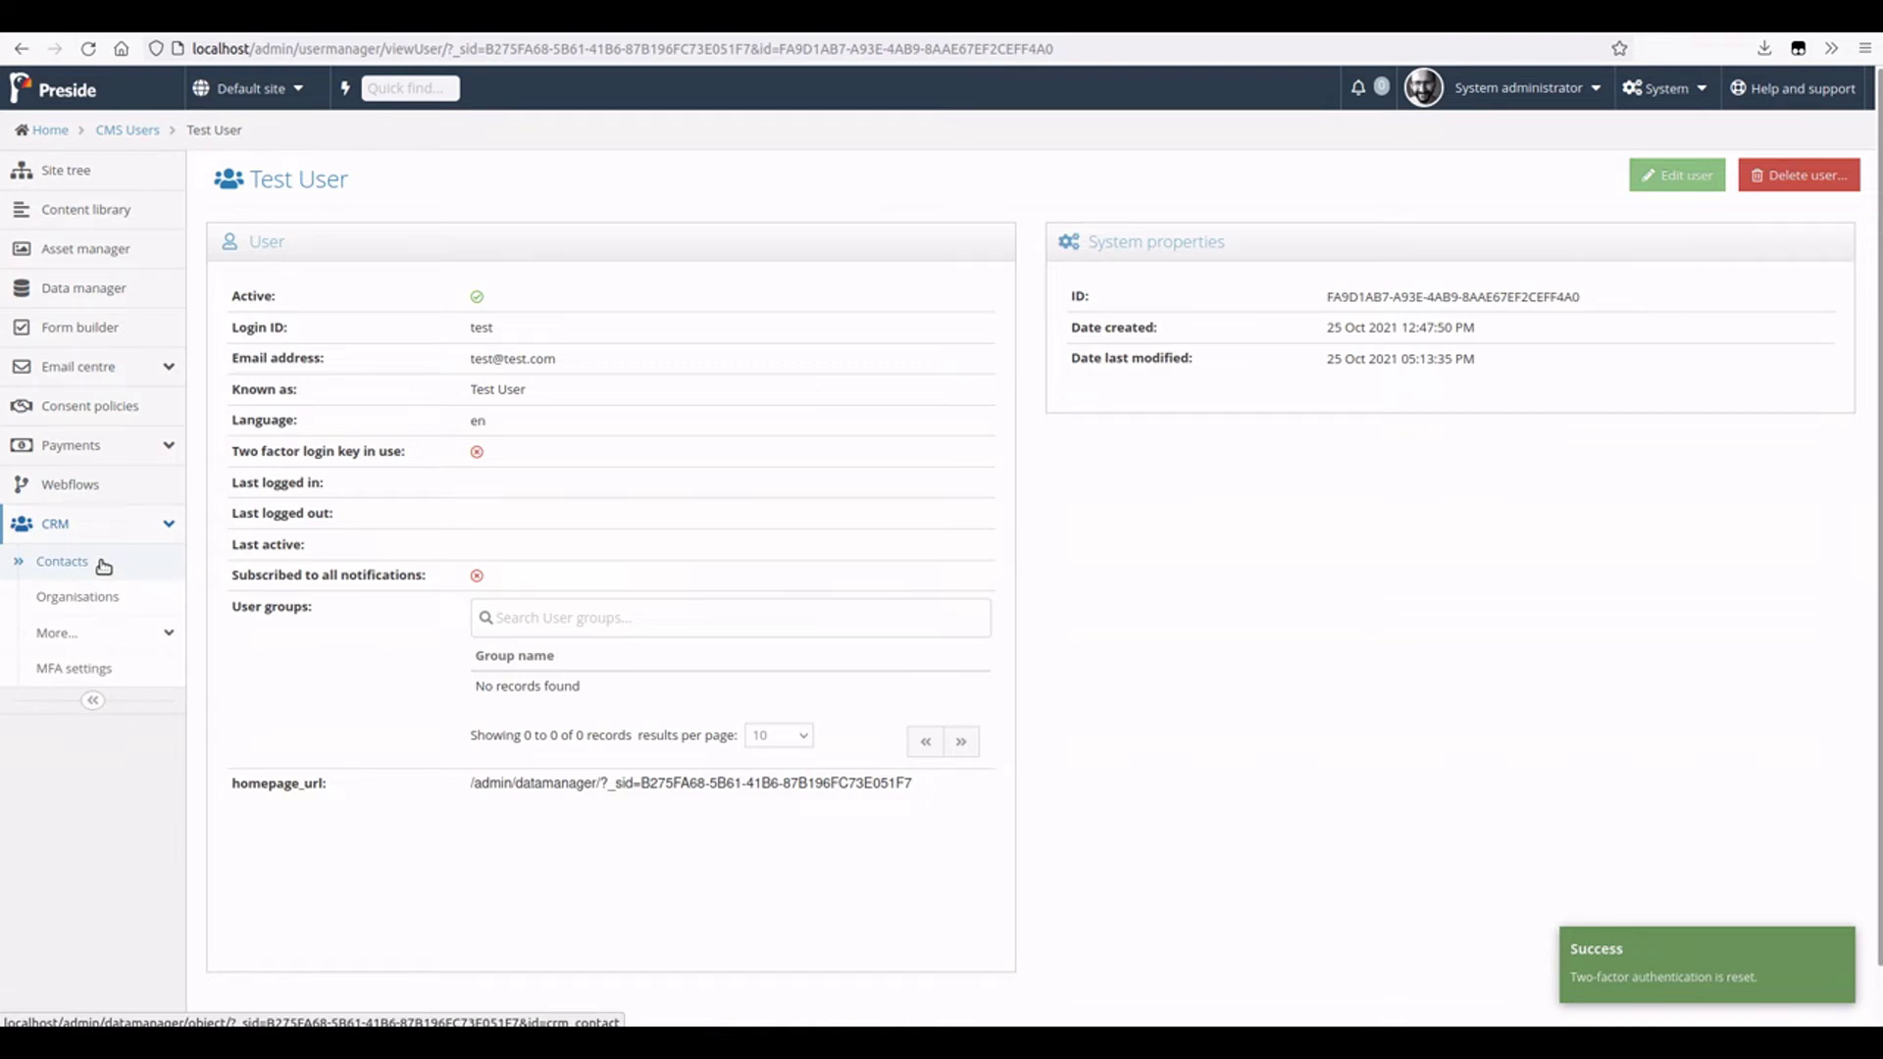
click(65, 567)
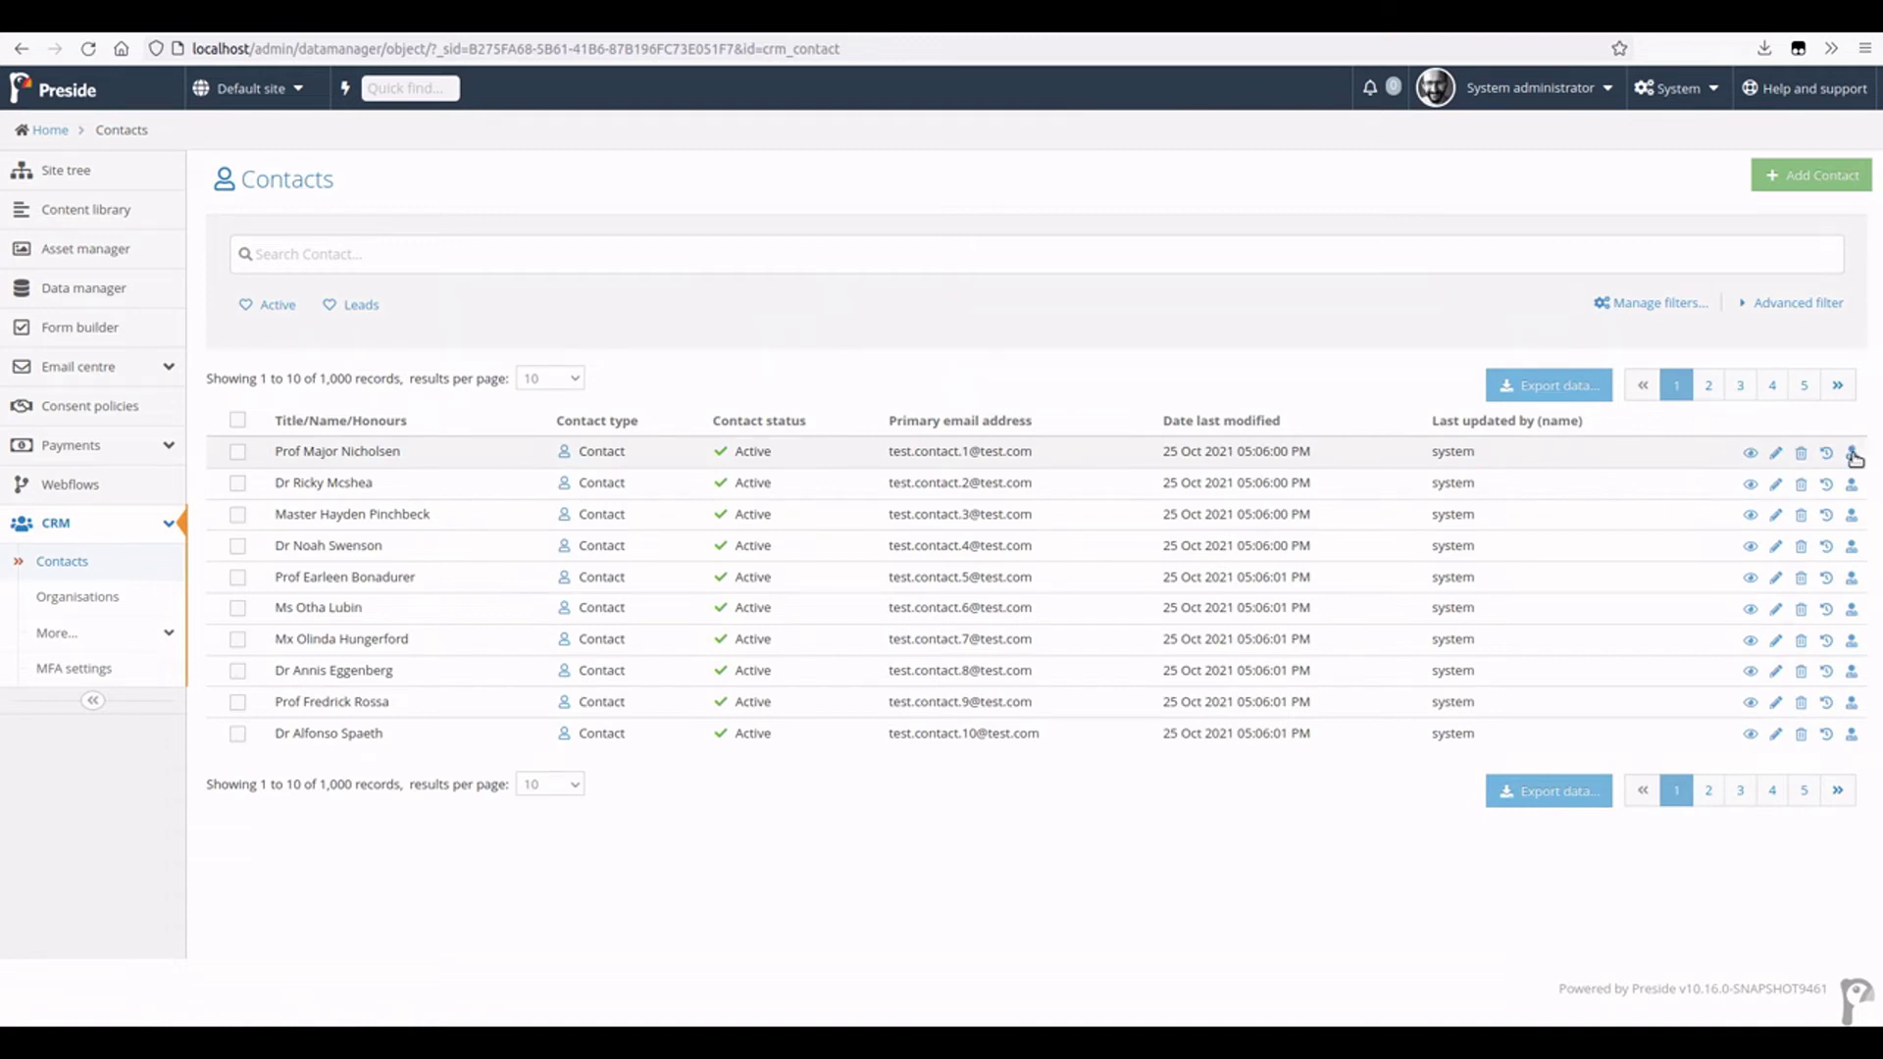
click(1852, 454)
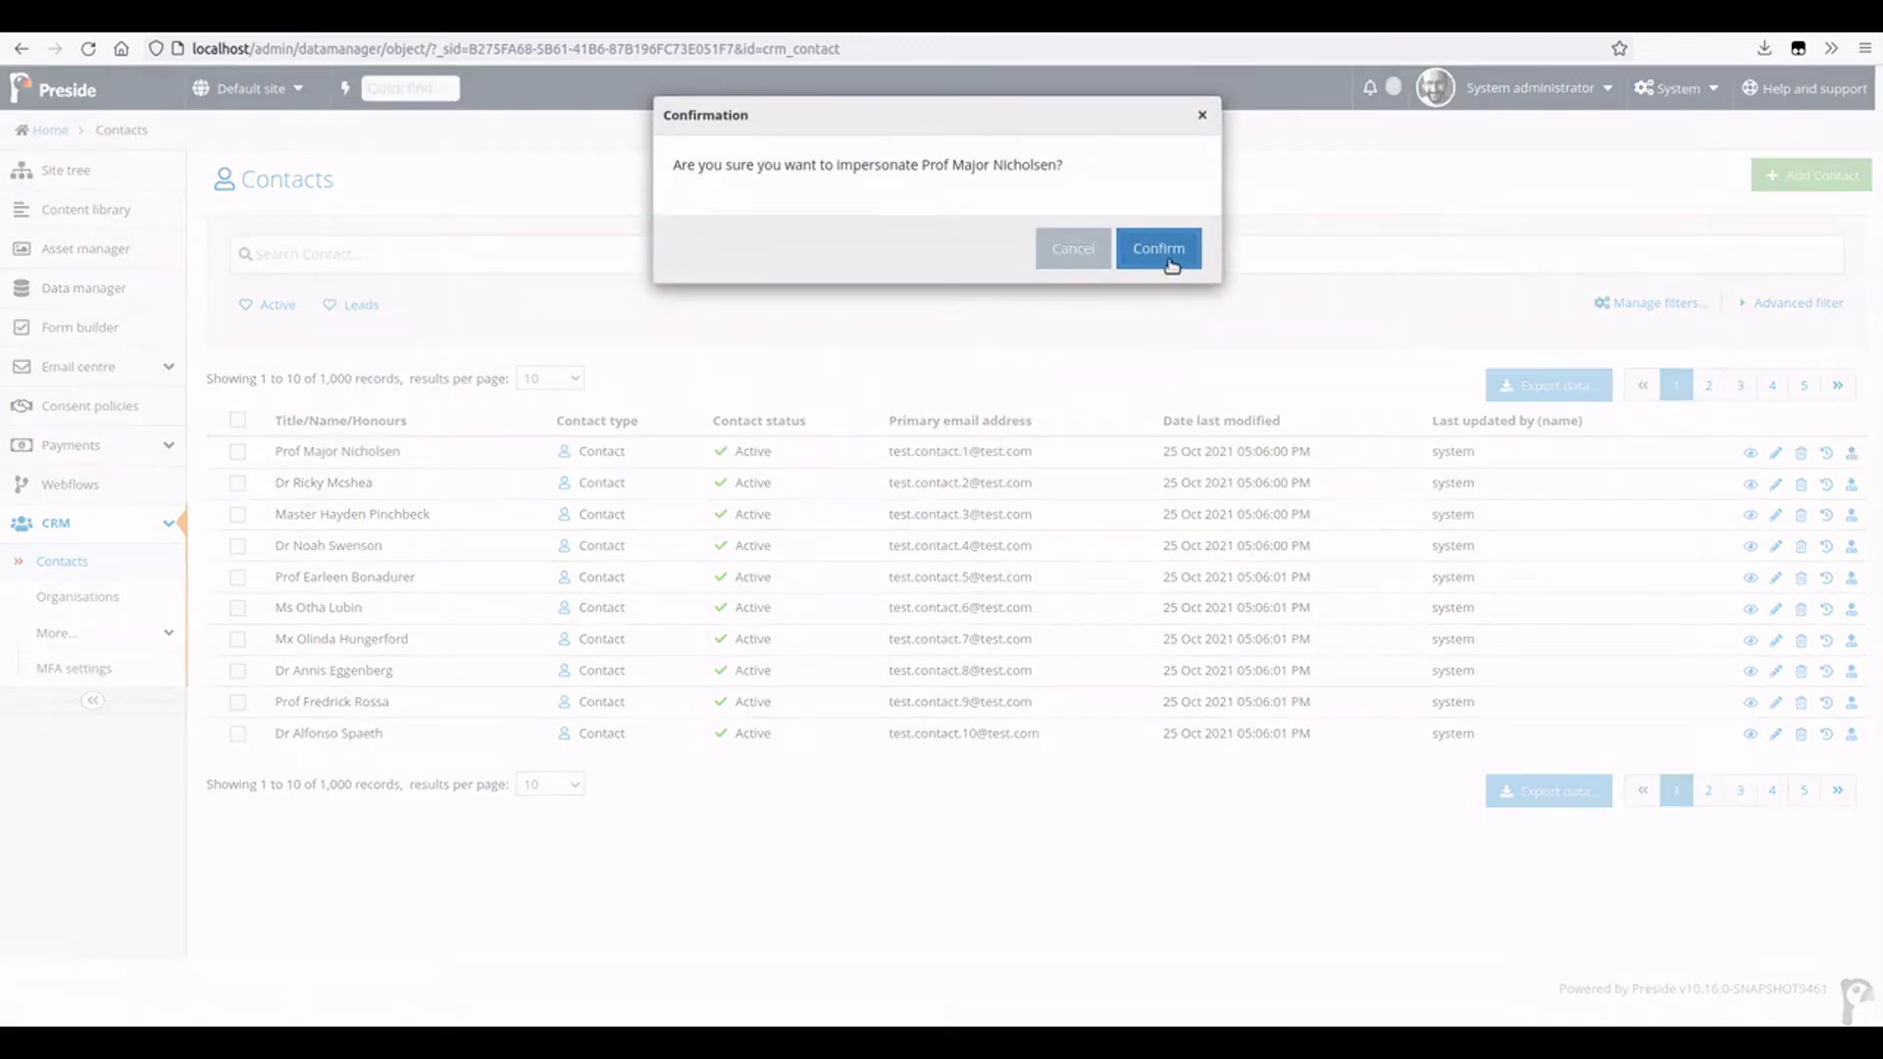
click(1159, 250)
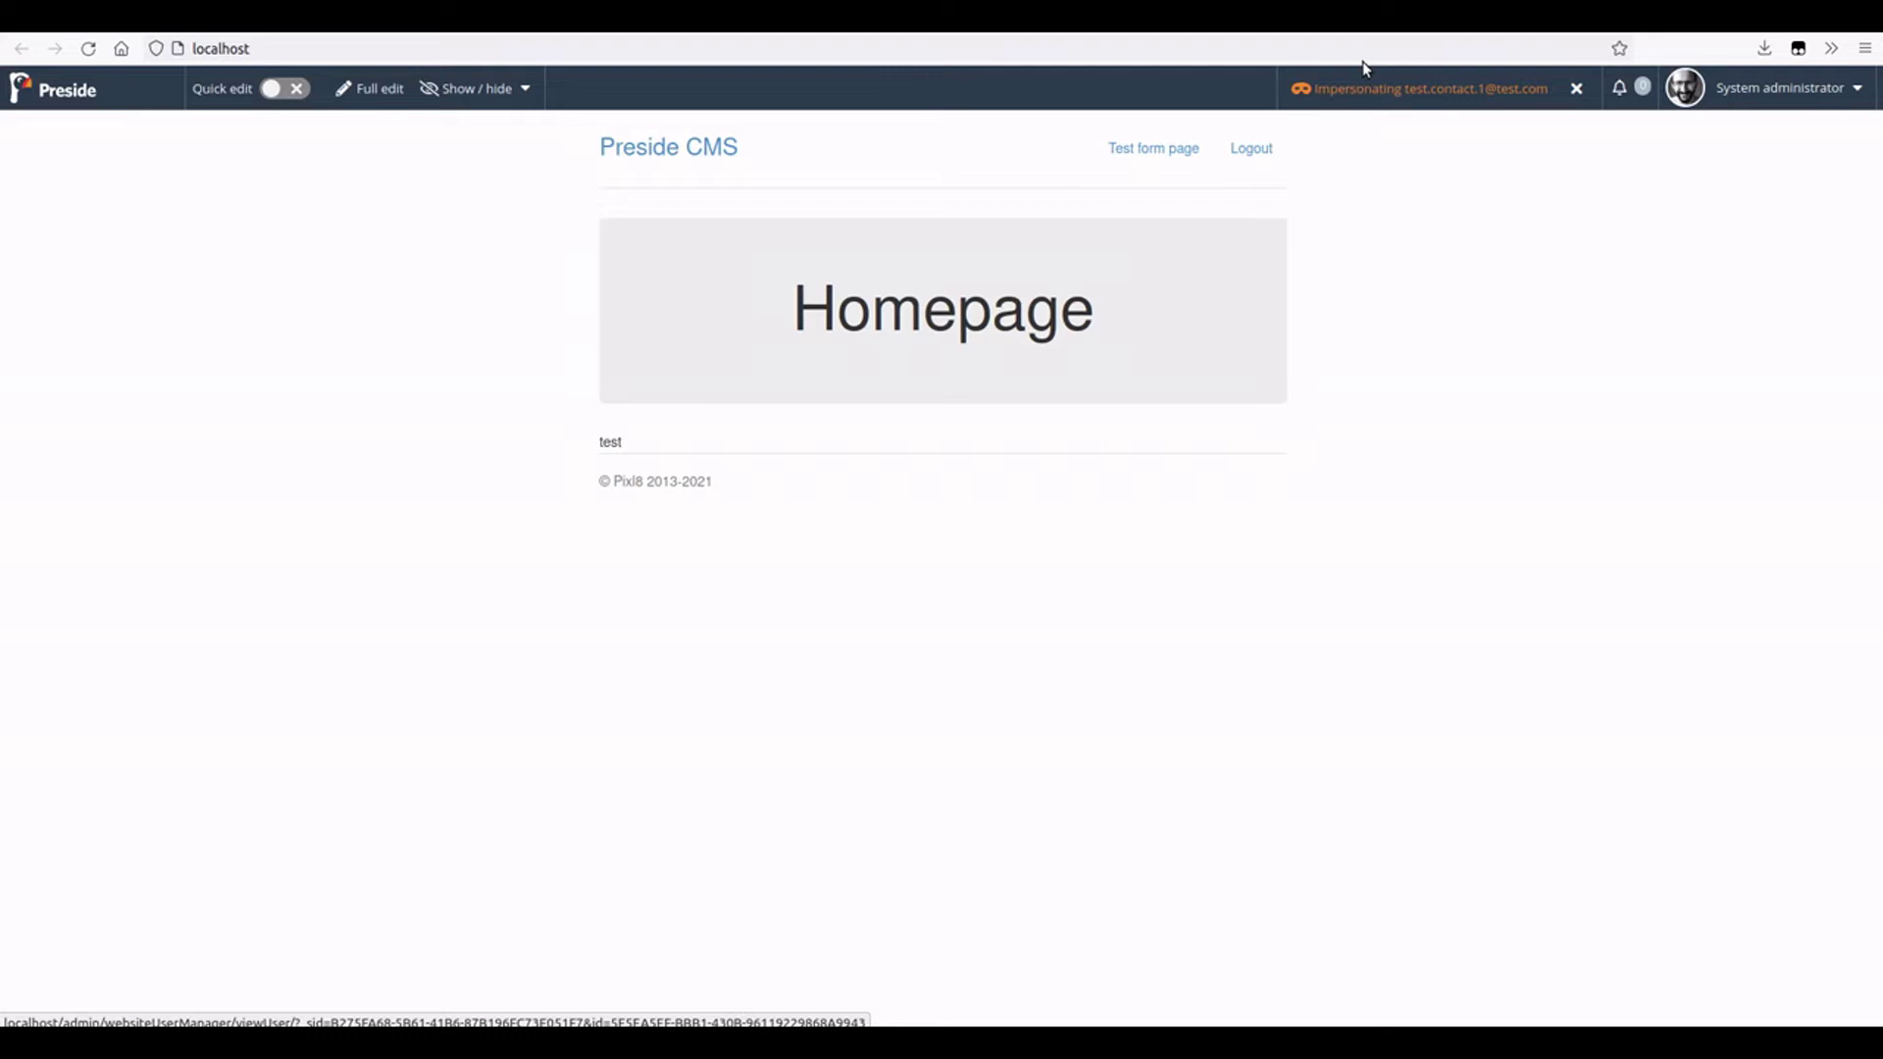
- Stop impersonating the contact and return to the admin via the Preside logo
click(1363, 91)
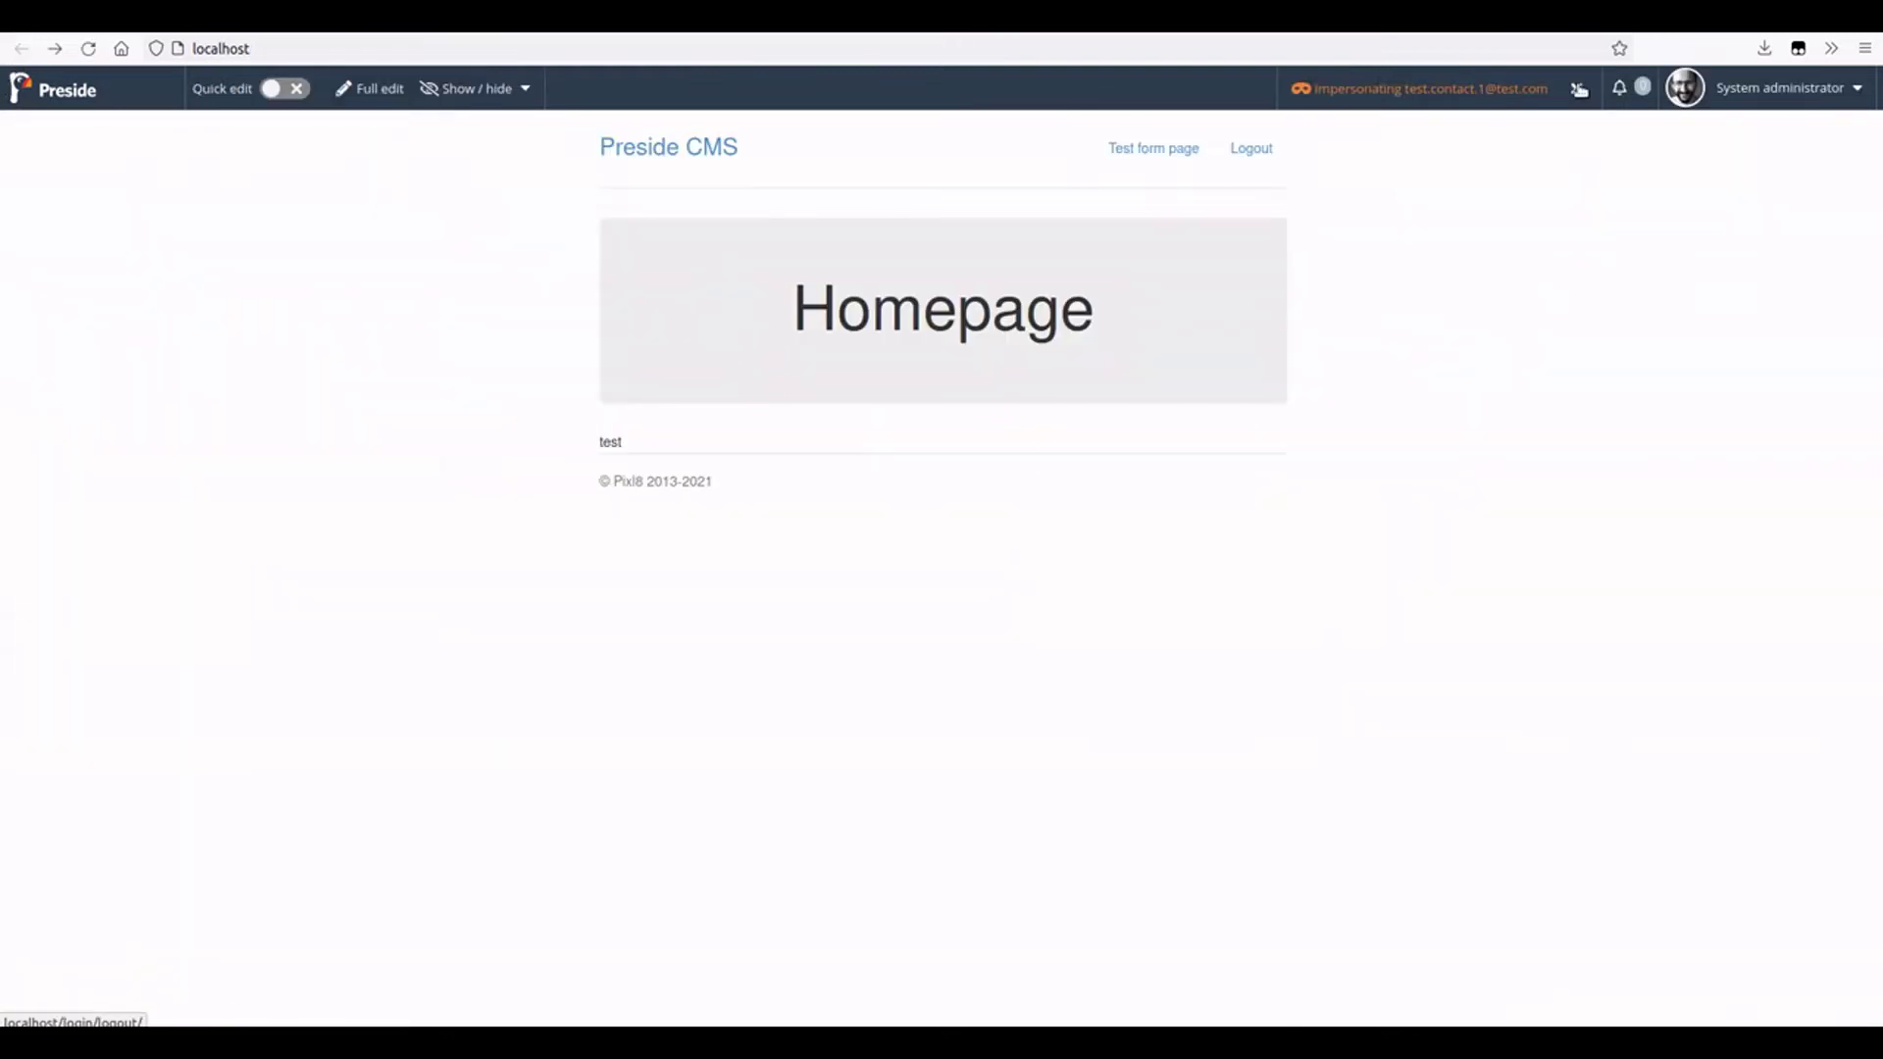
click(1579, 89)
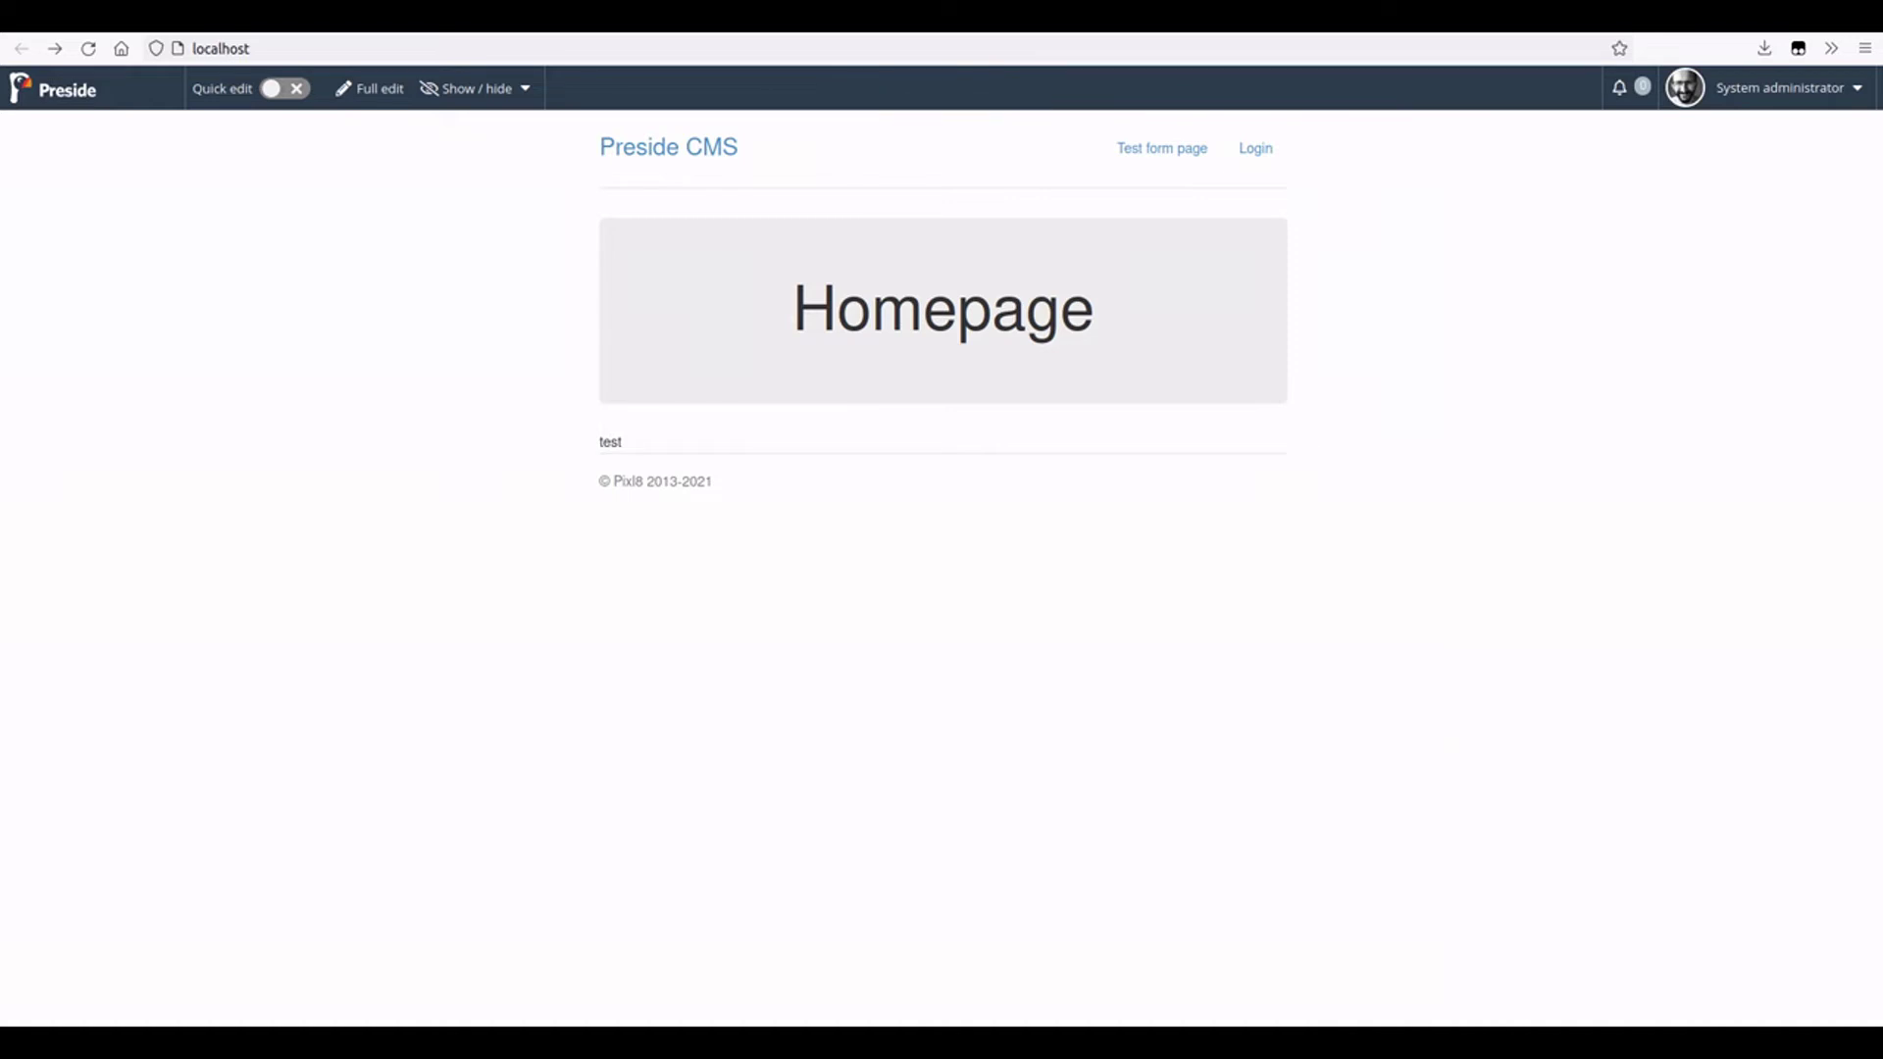
click(57, 96)
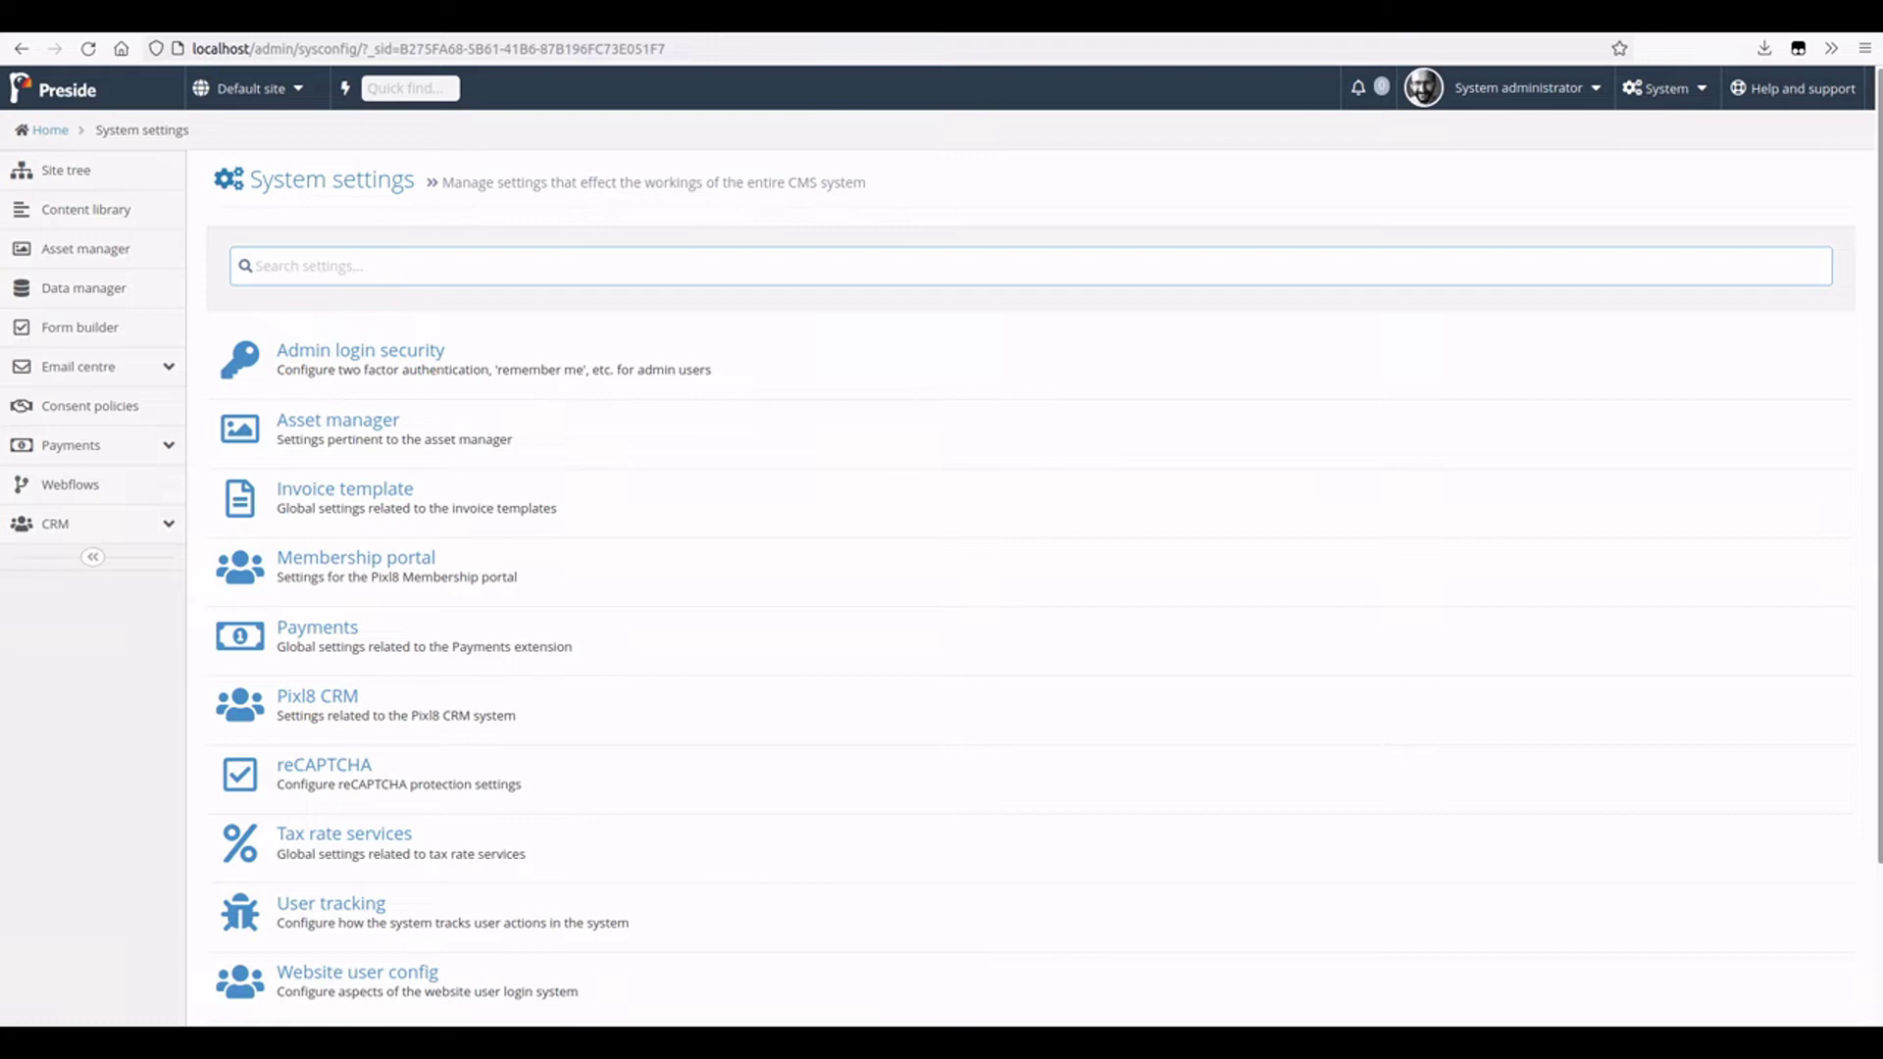
- Browse the System settings list and filter it by 'pixl8'
scroll(1260, 480, down, 3)
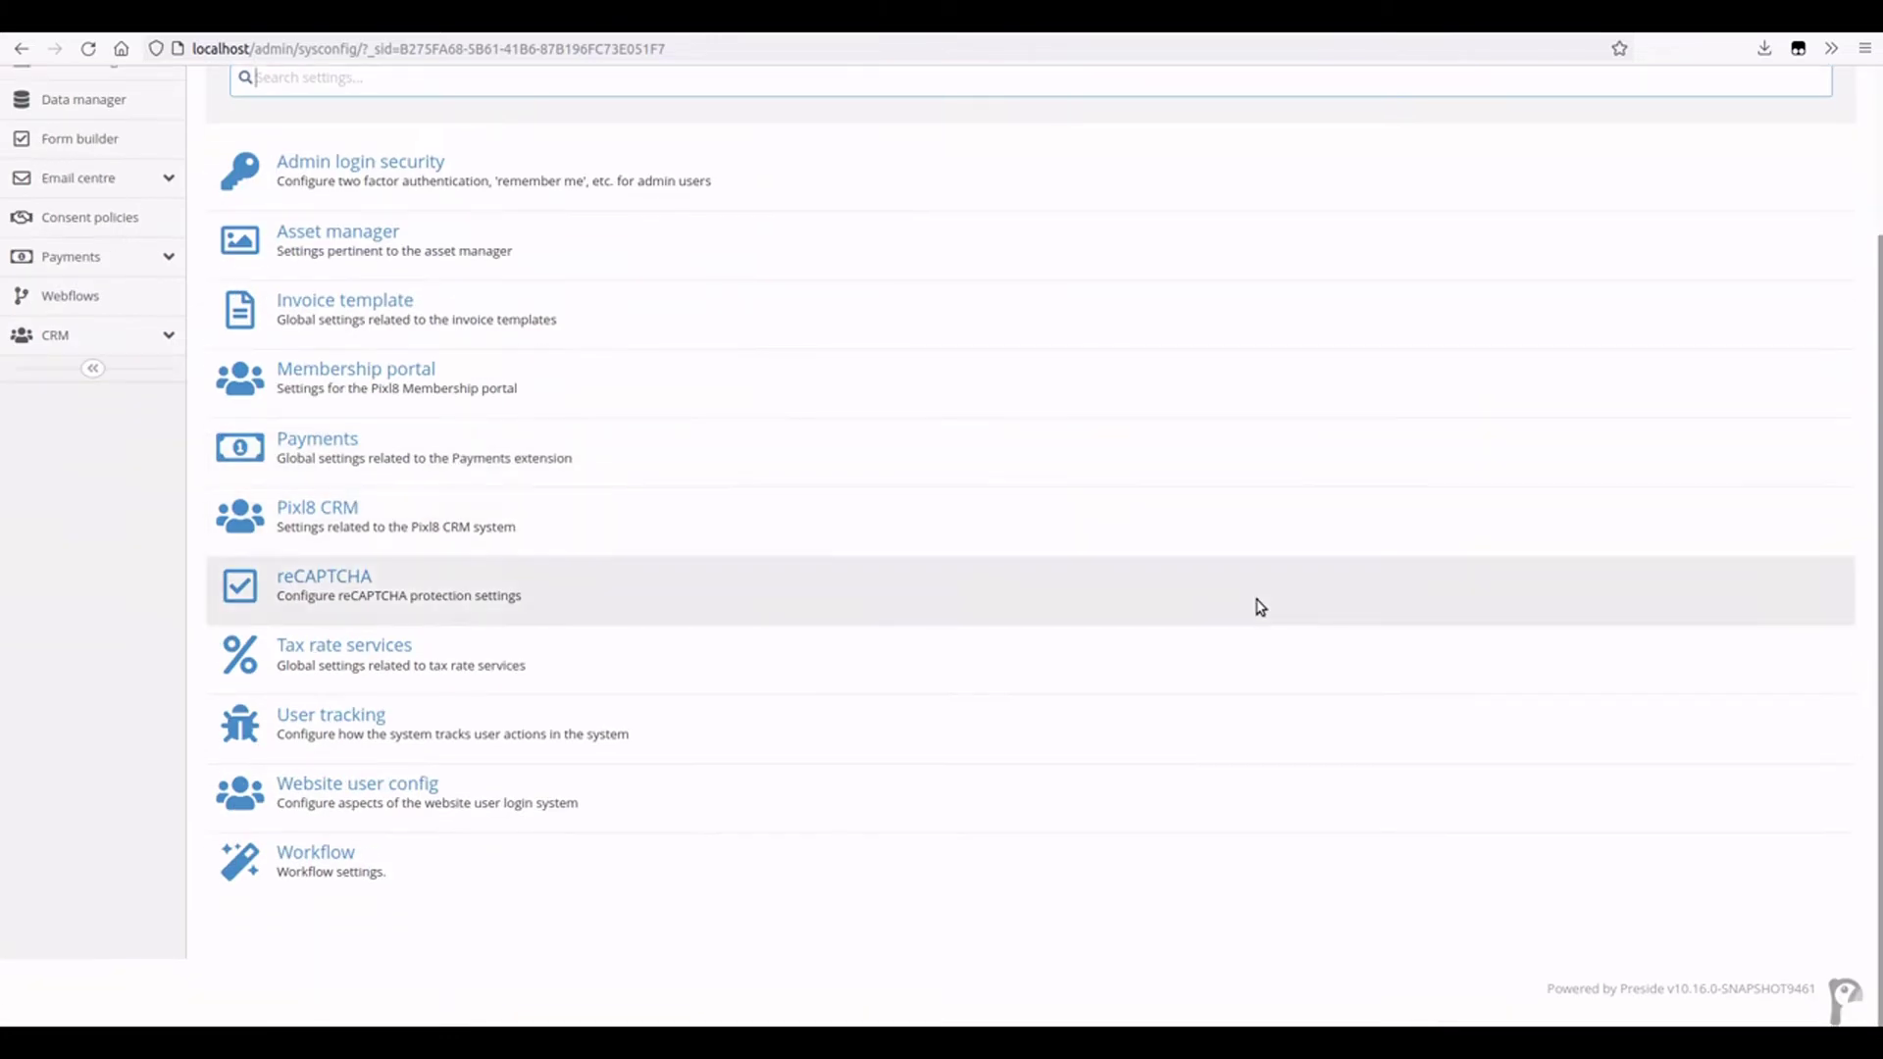
scroll(1256, 606, up, 3)
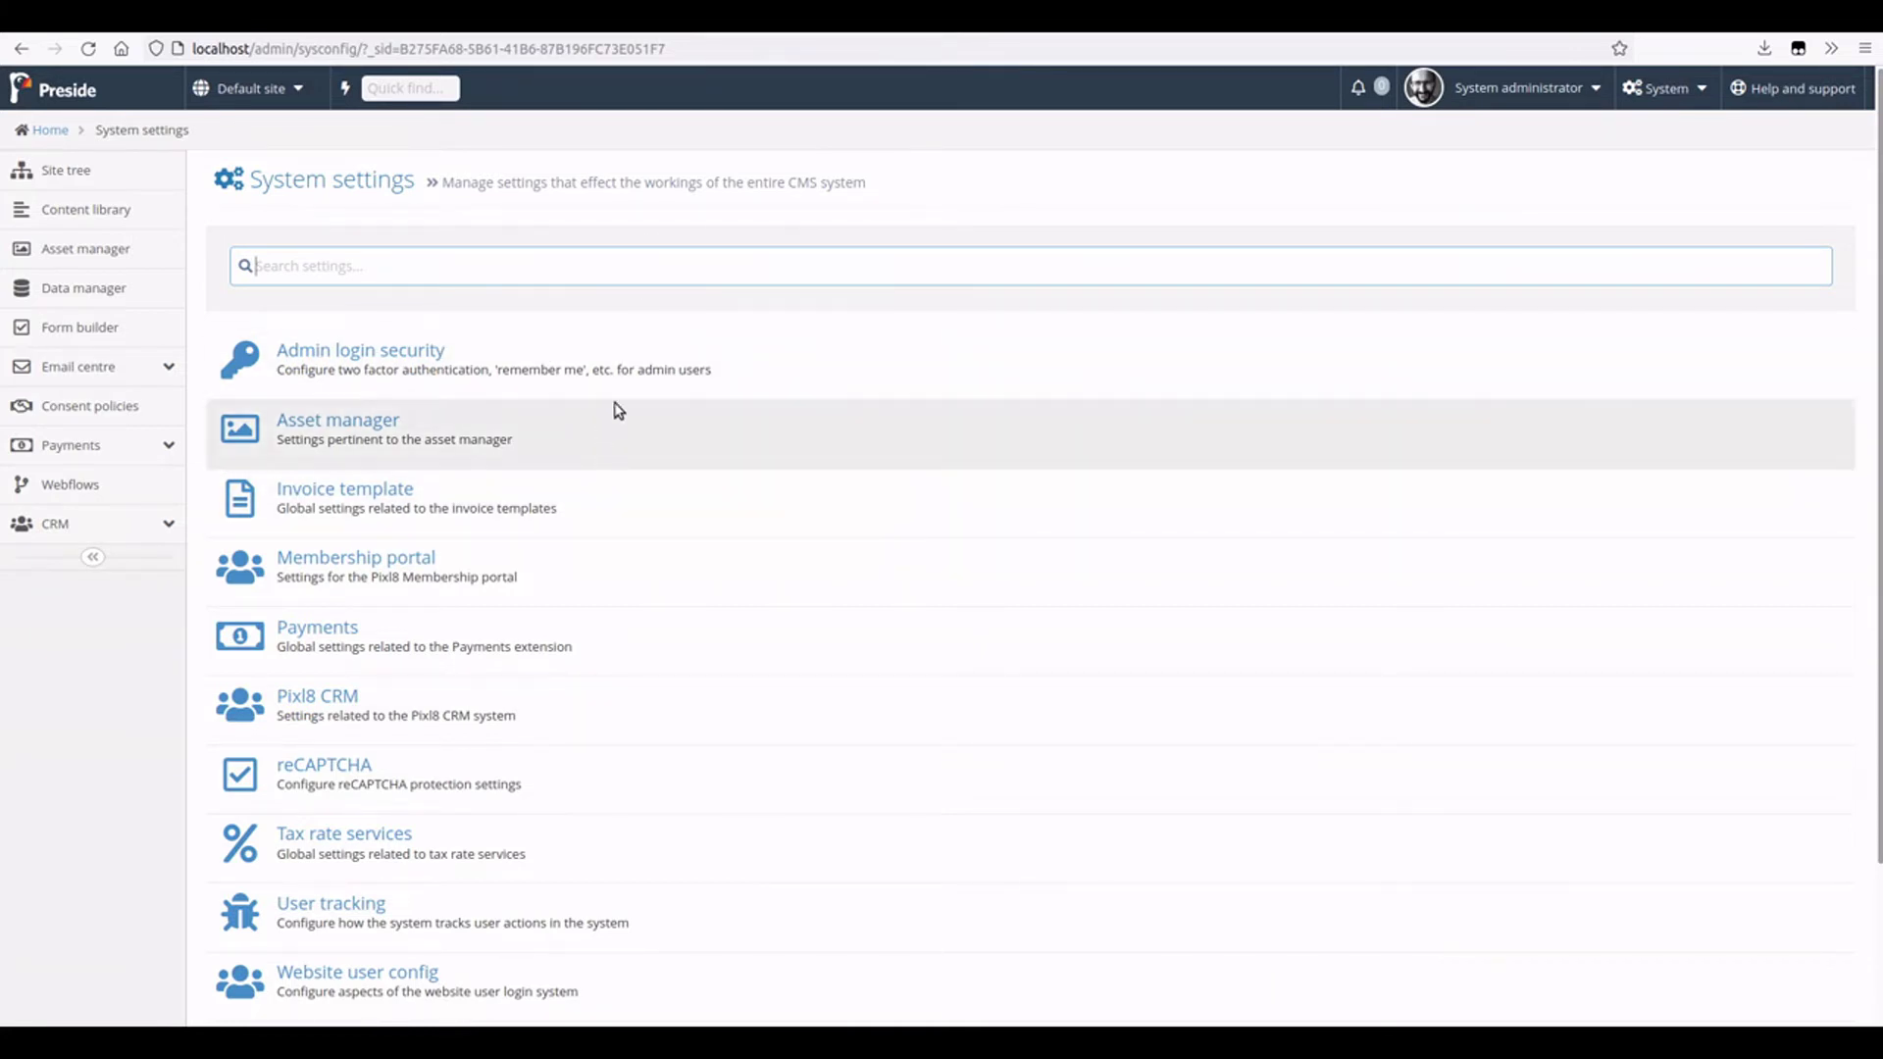
scroll(618, 412, down, 3)
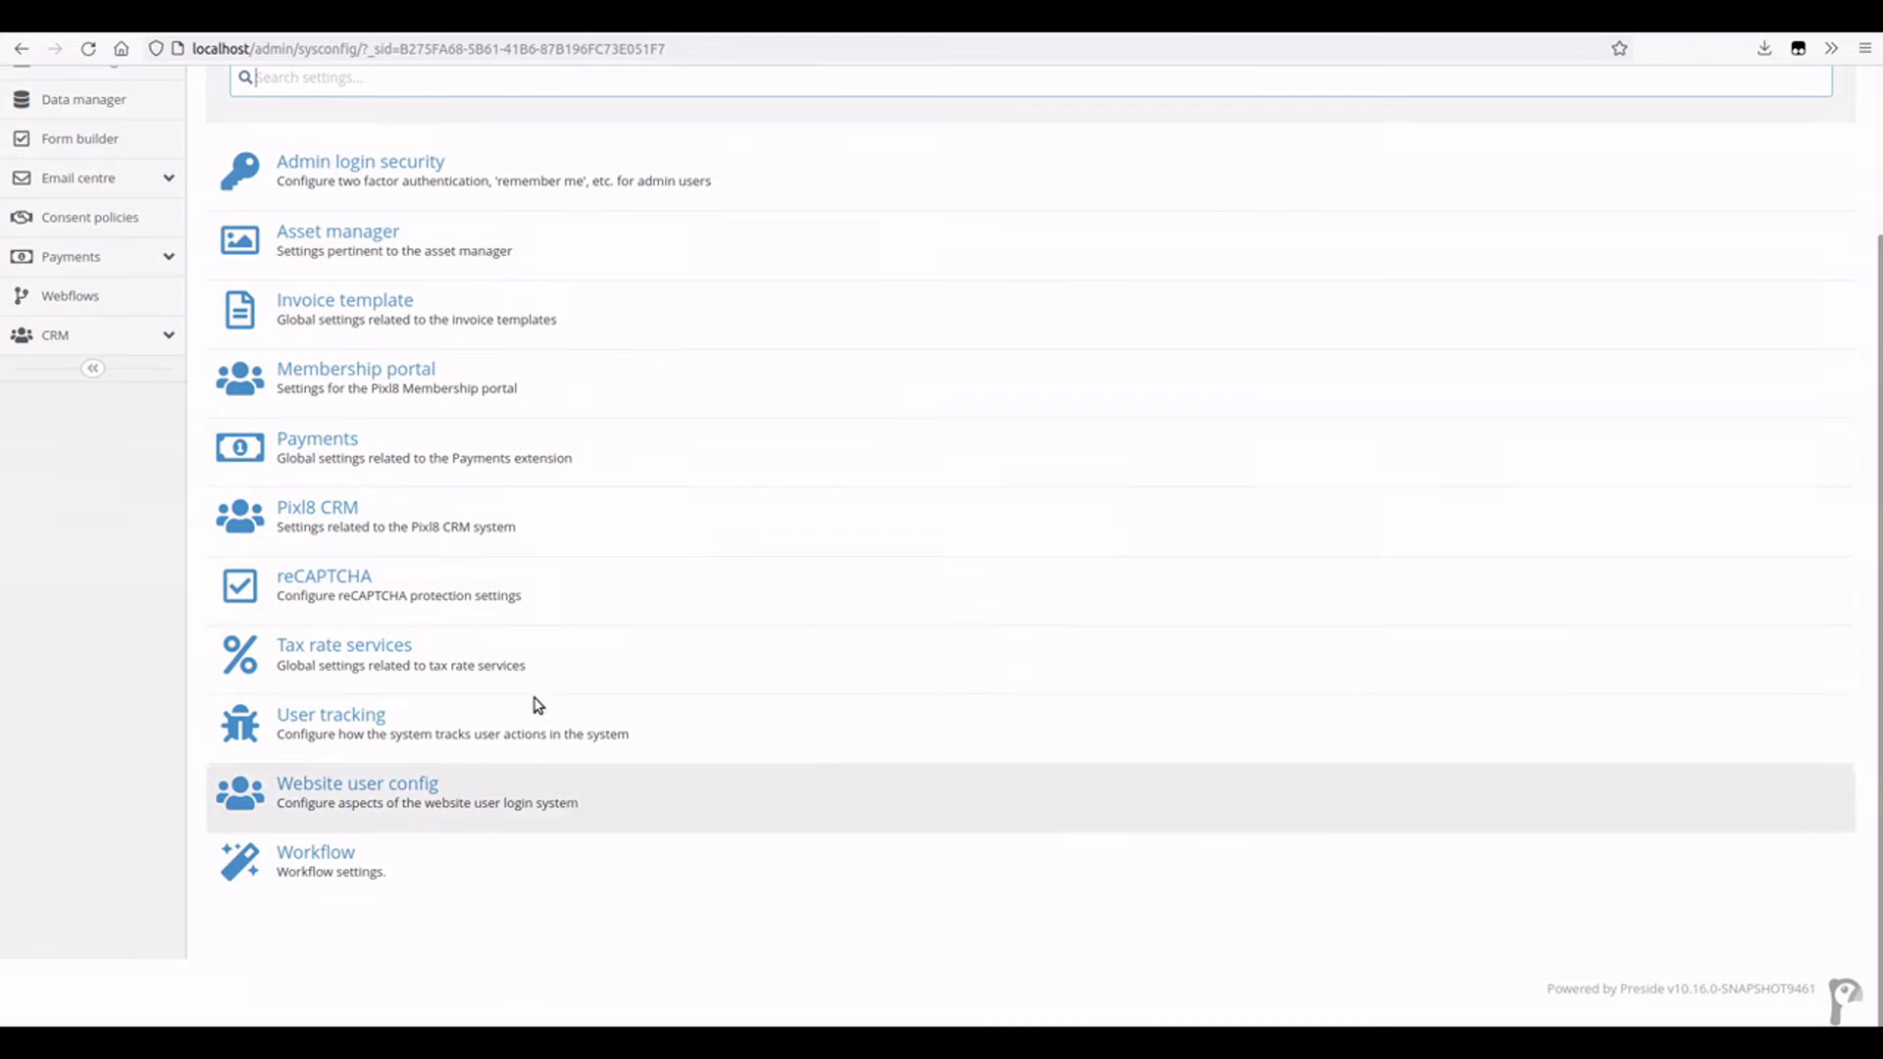
scroll(481, 863, up, 3)
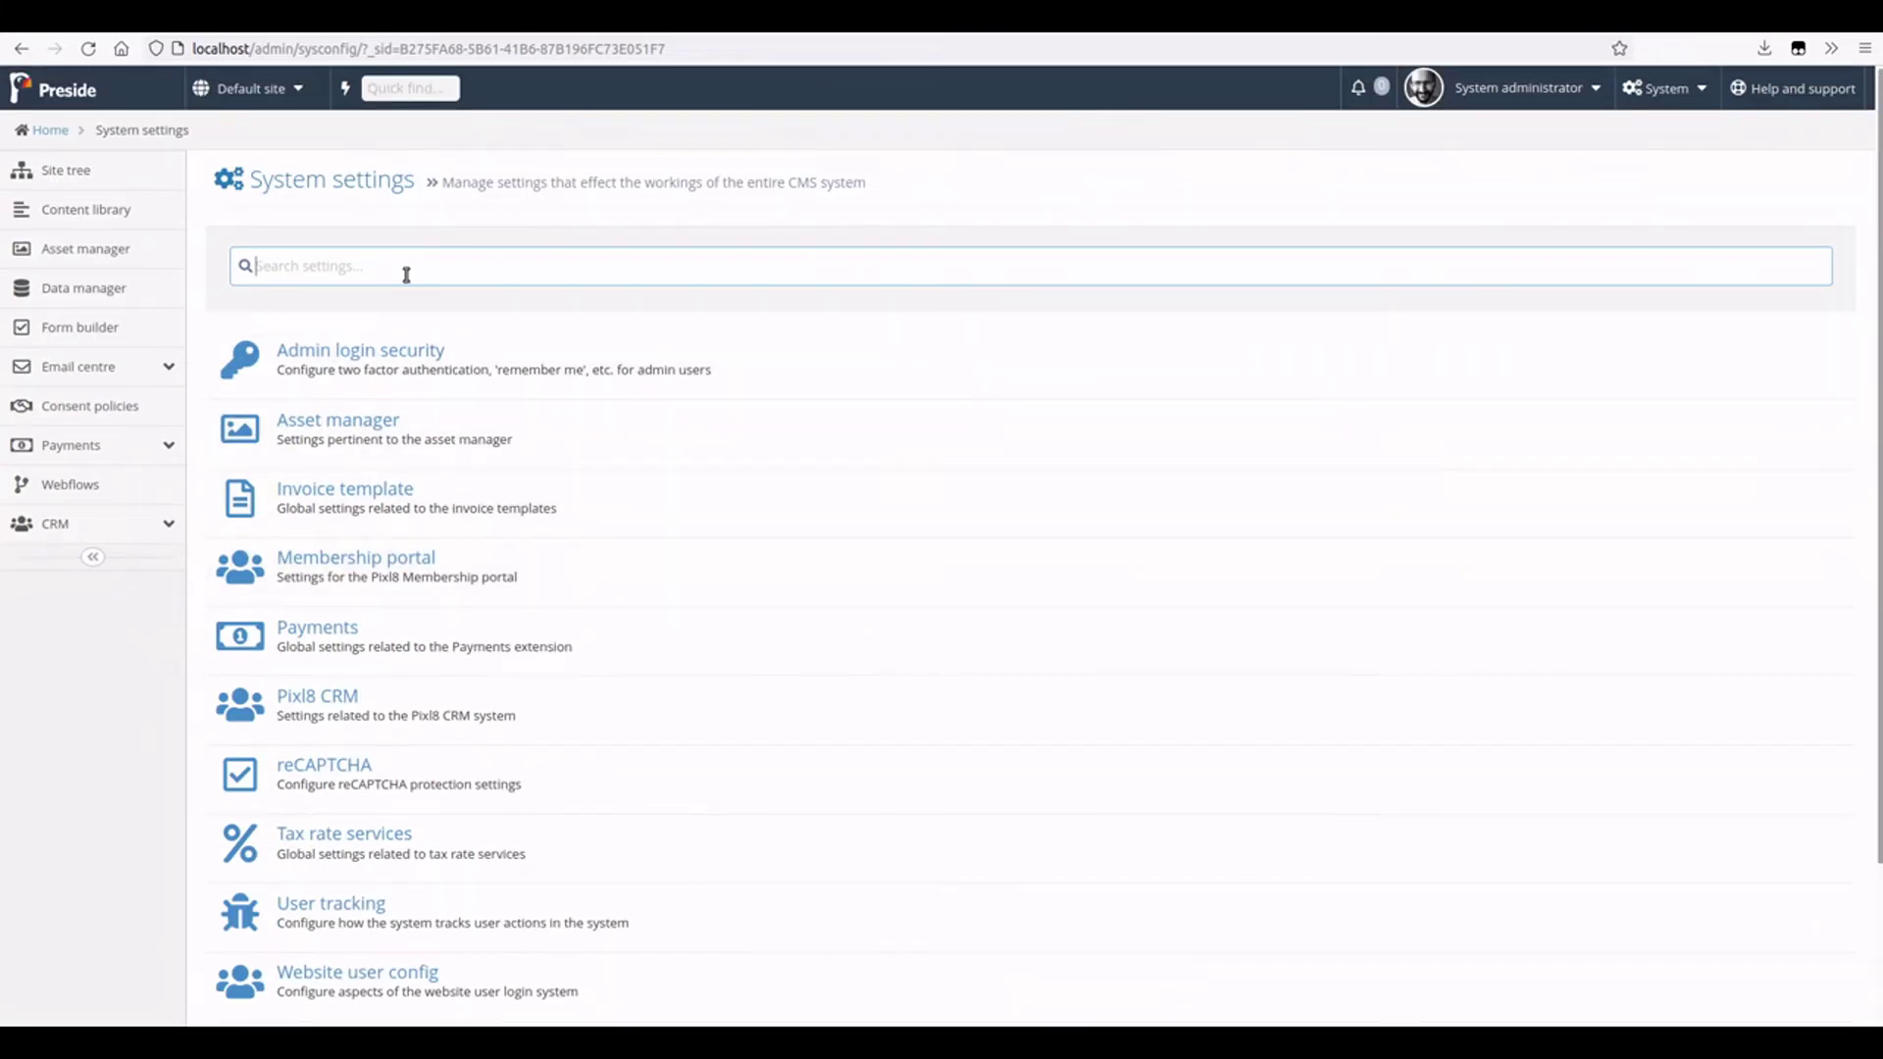
text(pixl8)
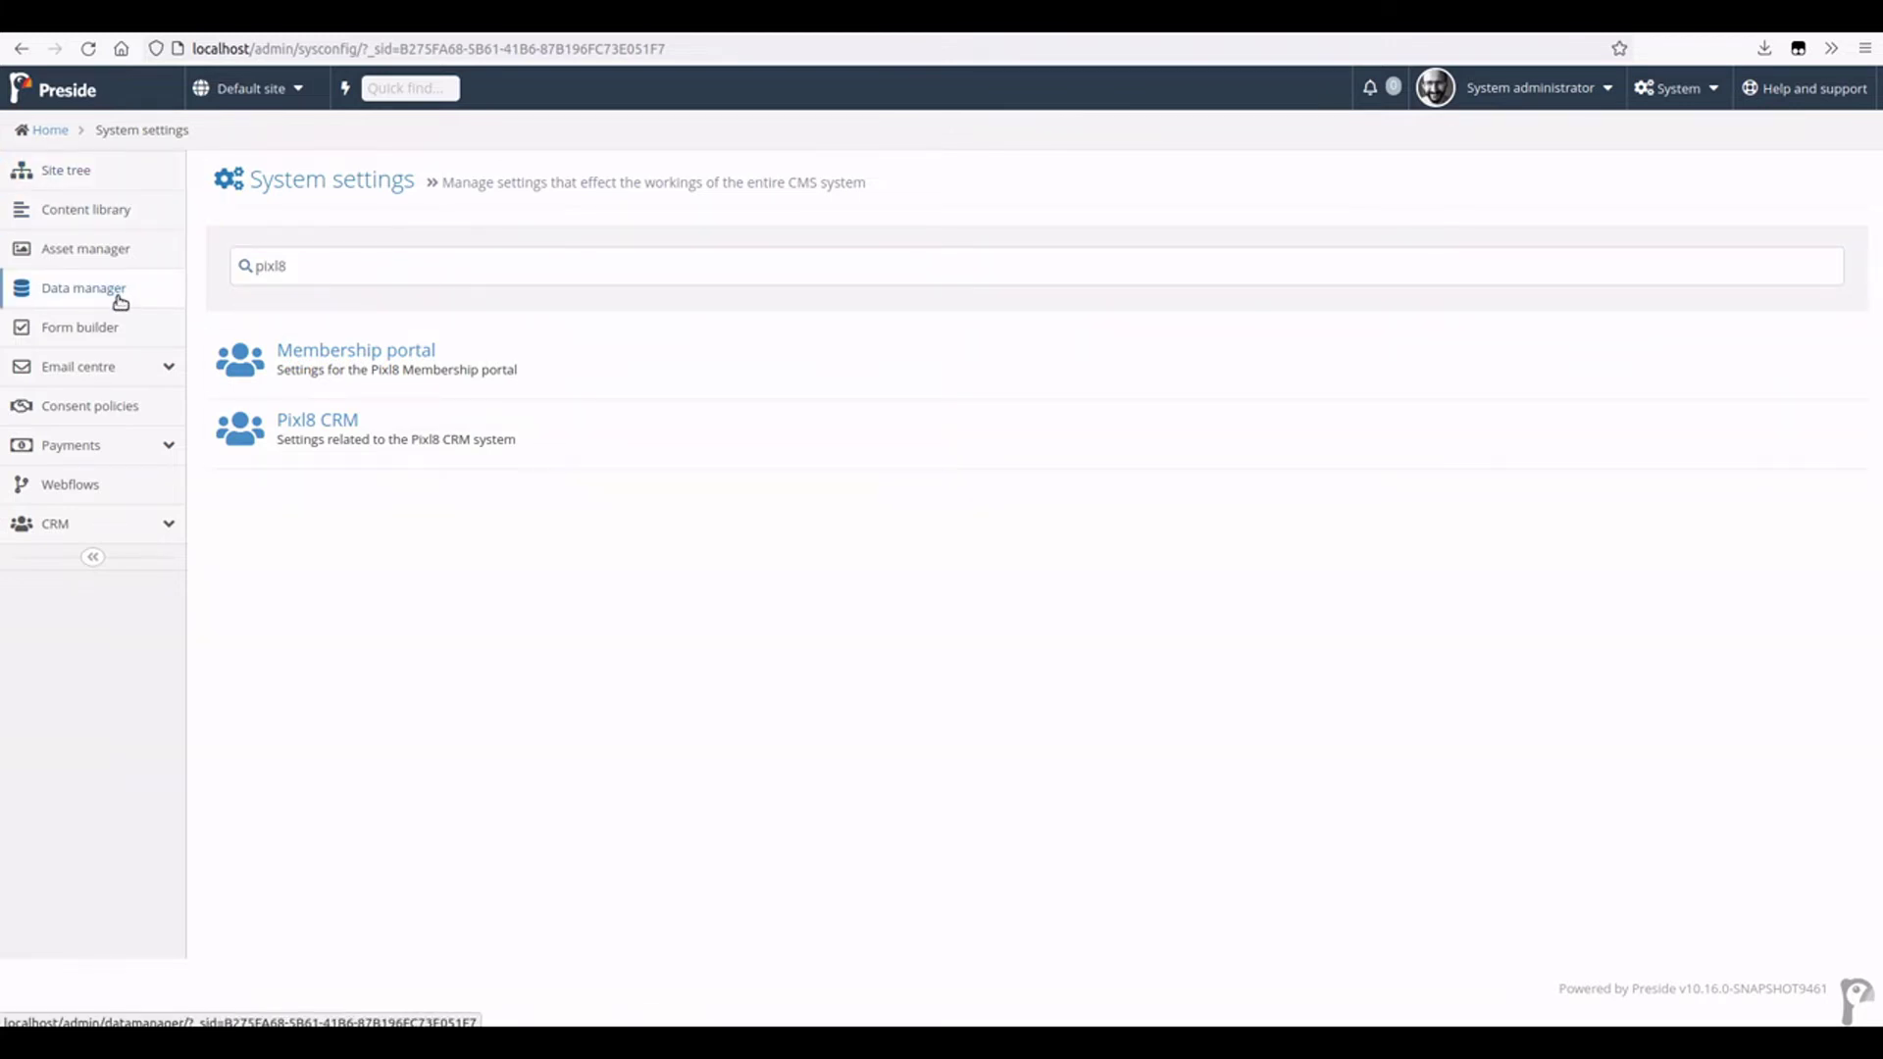
- Open CRM Contacts and cancel deleting the first contact after typing 'delete'
click(93, 524)
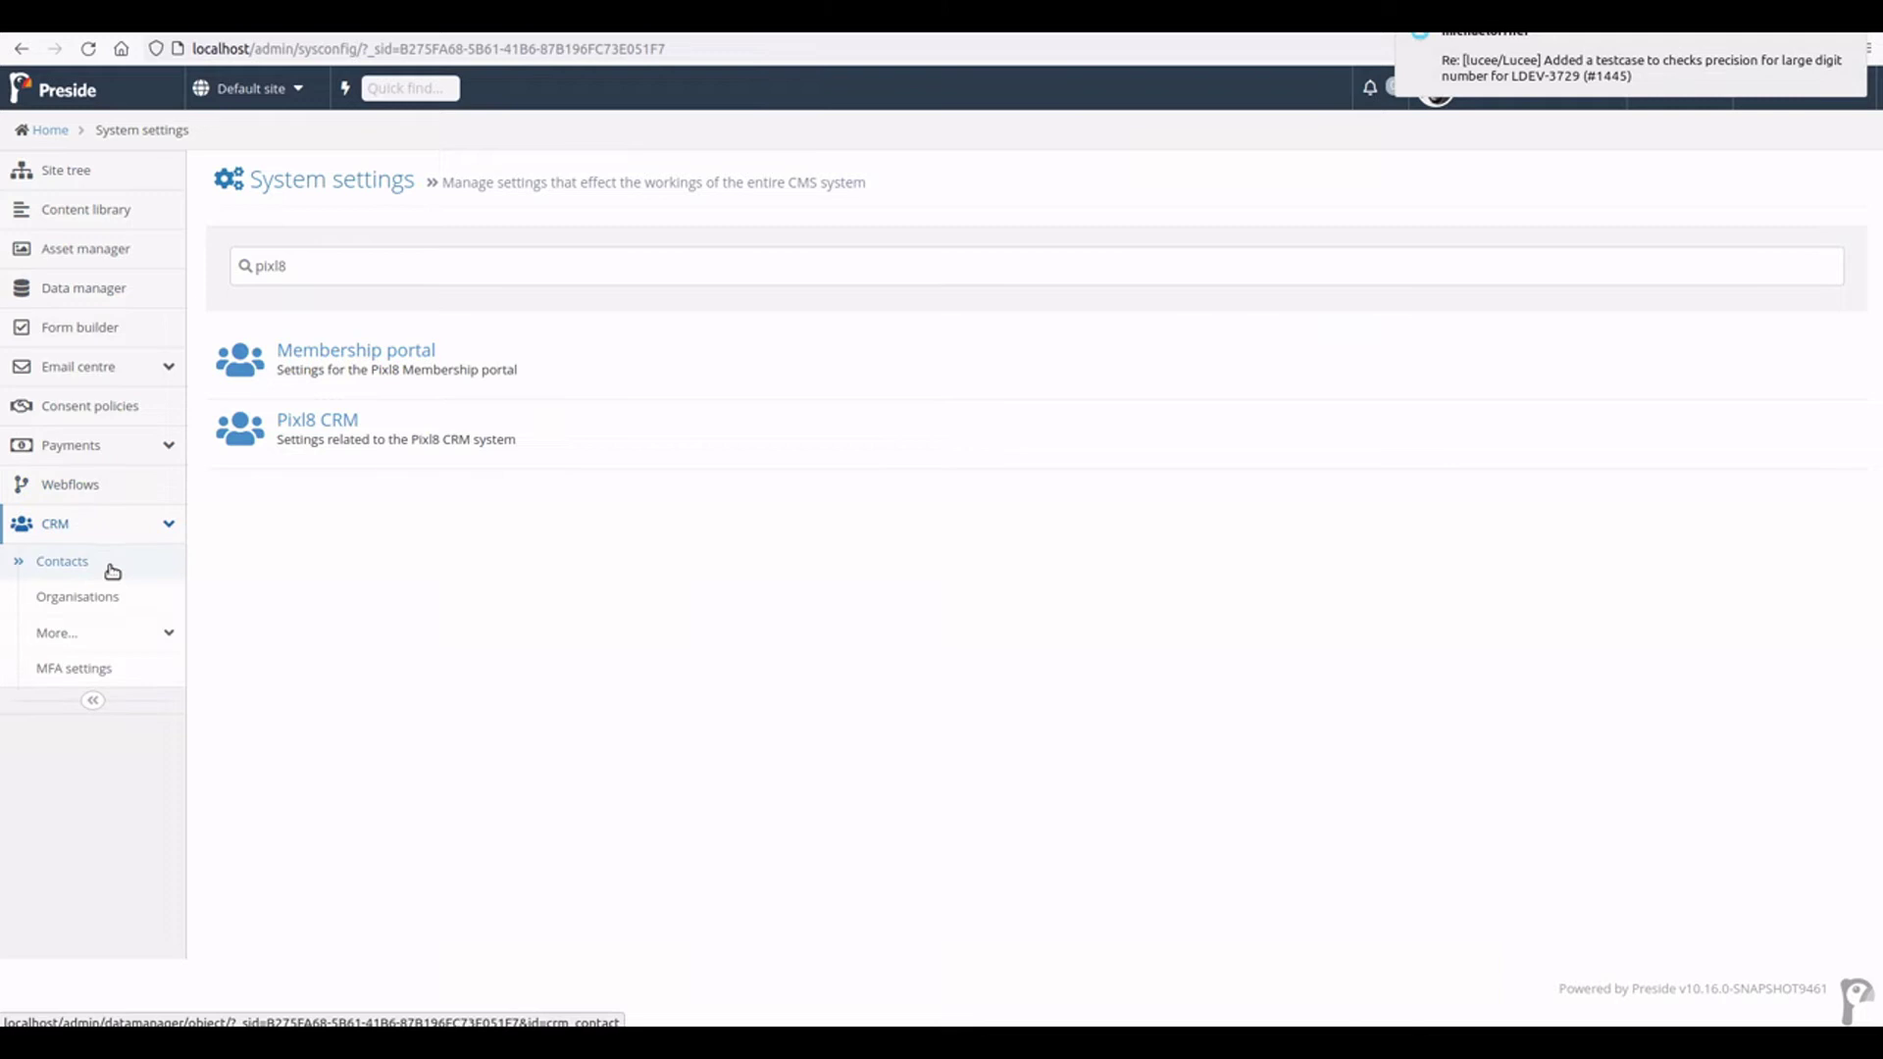
click(106, 563)
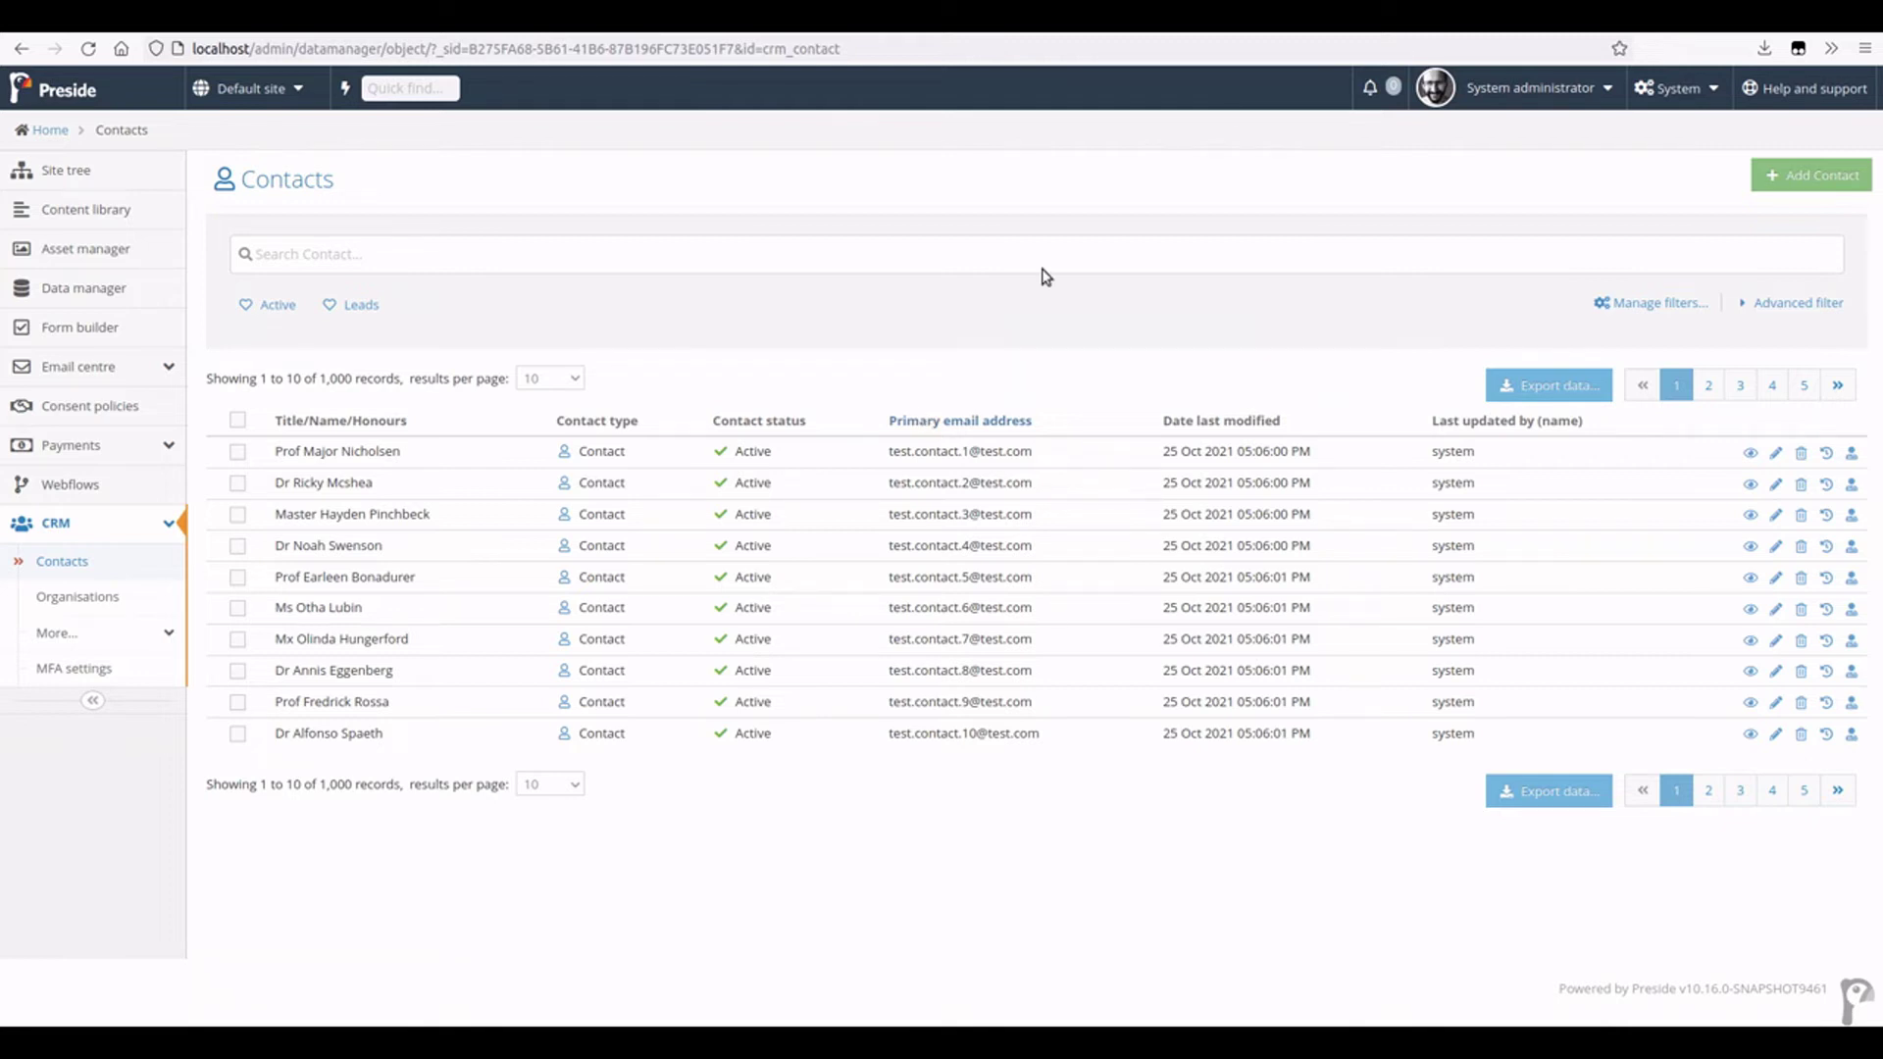
click(1800, 453)
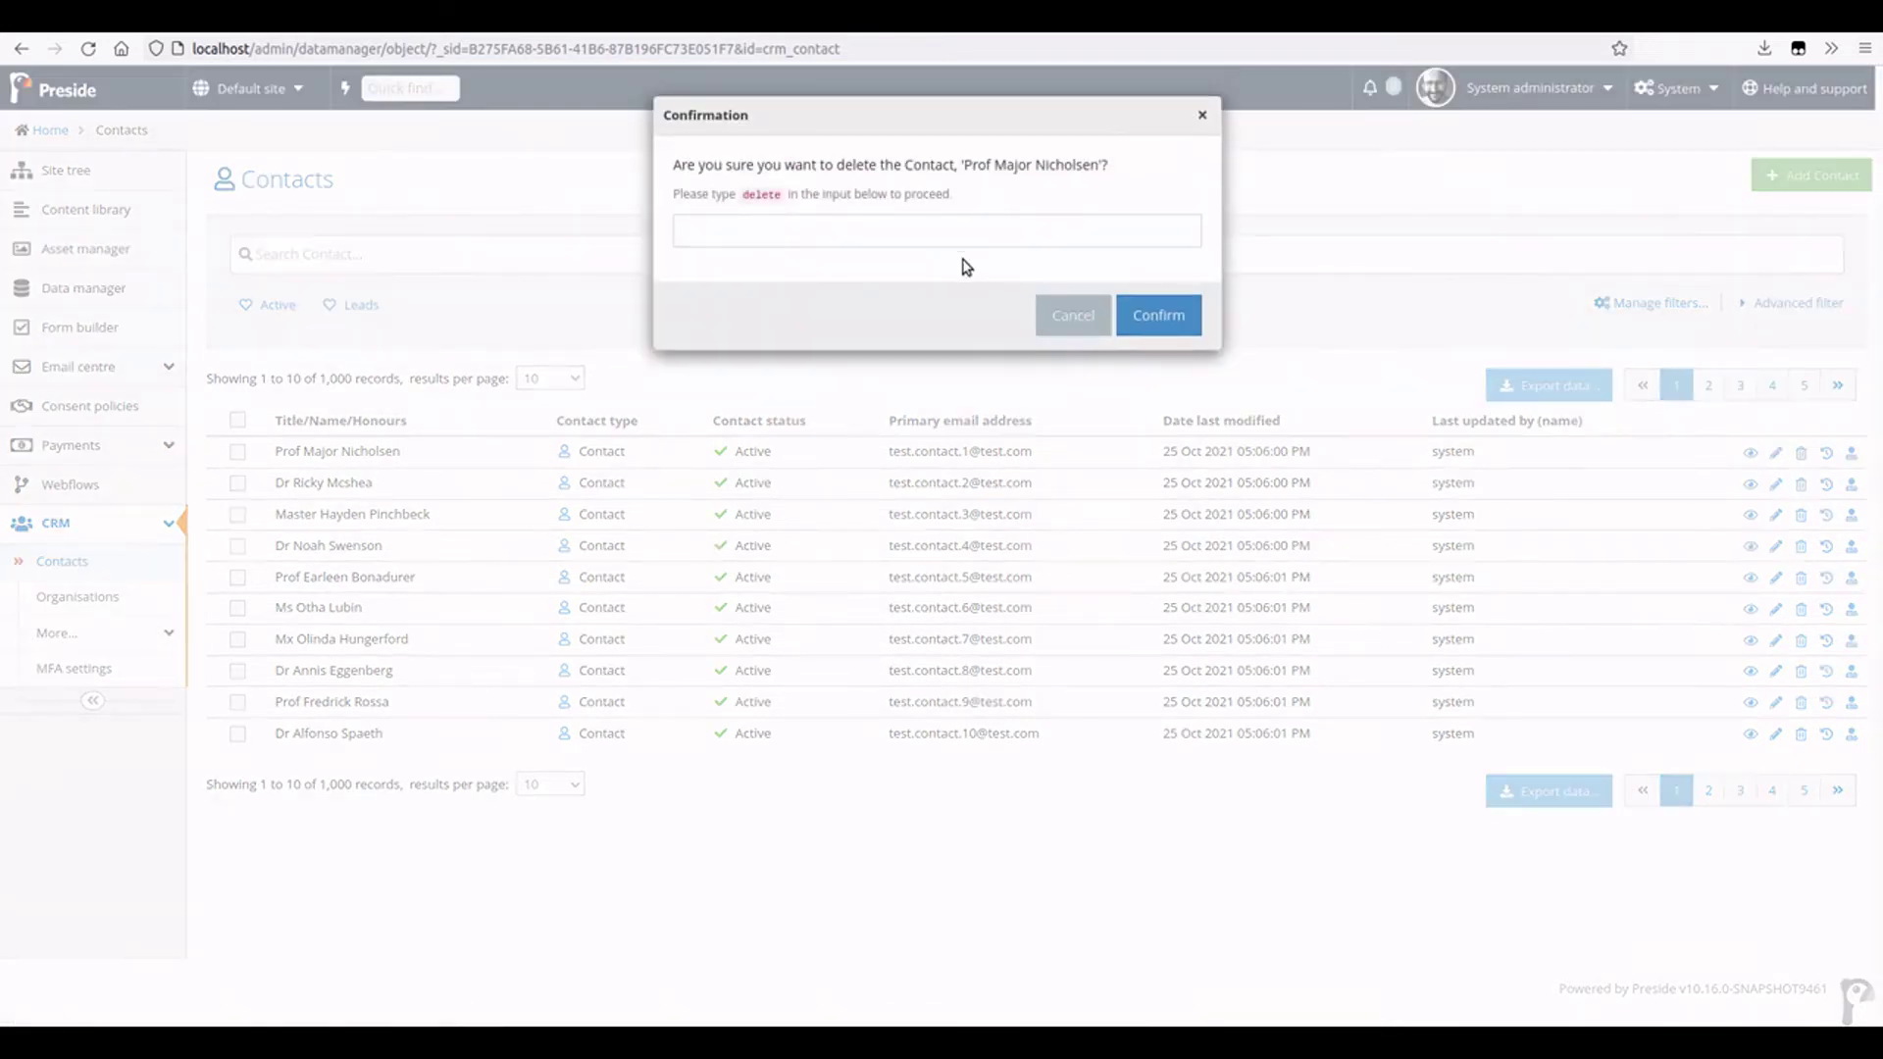
click(784, 231)
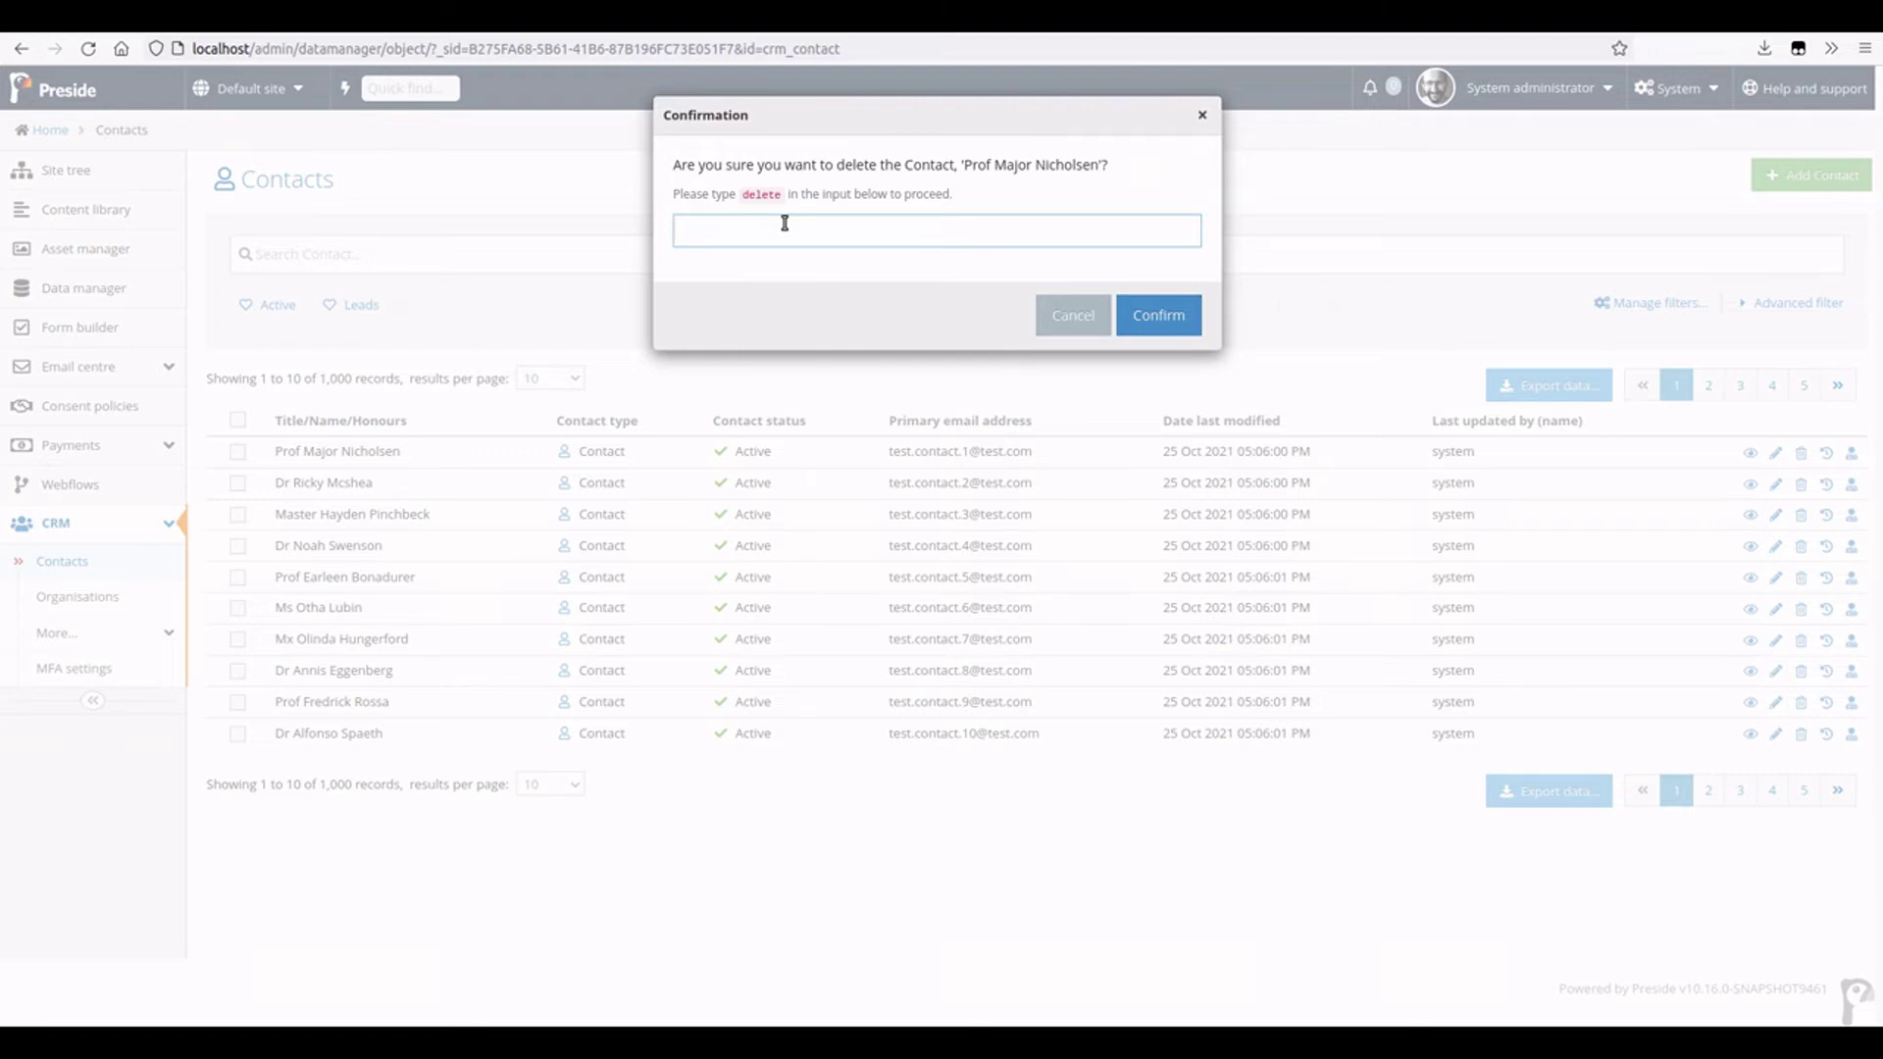
text(delete)
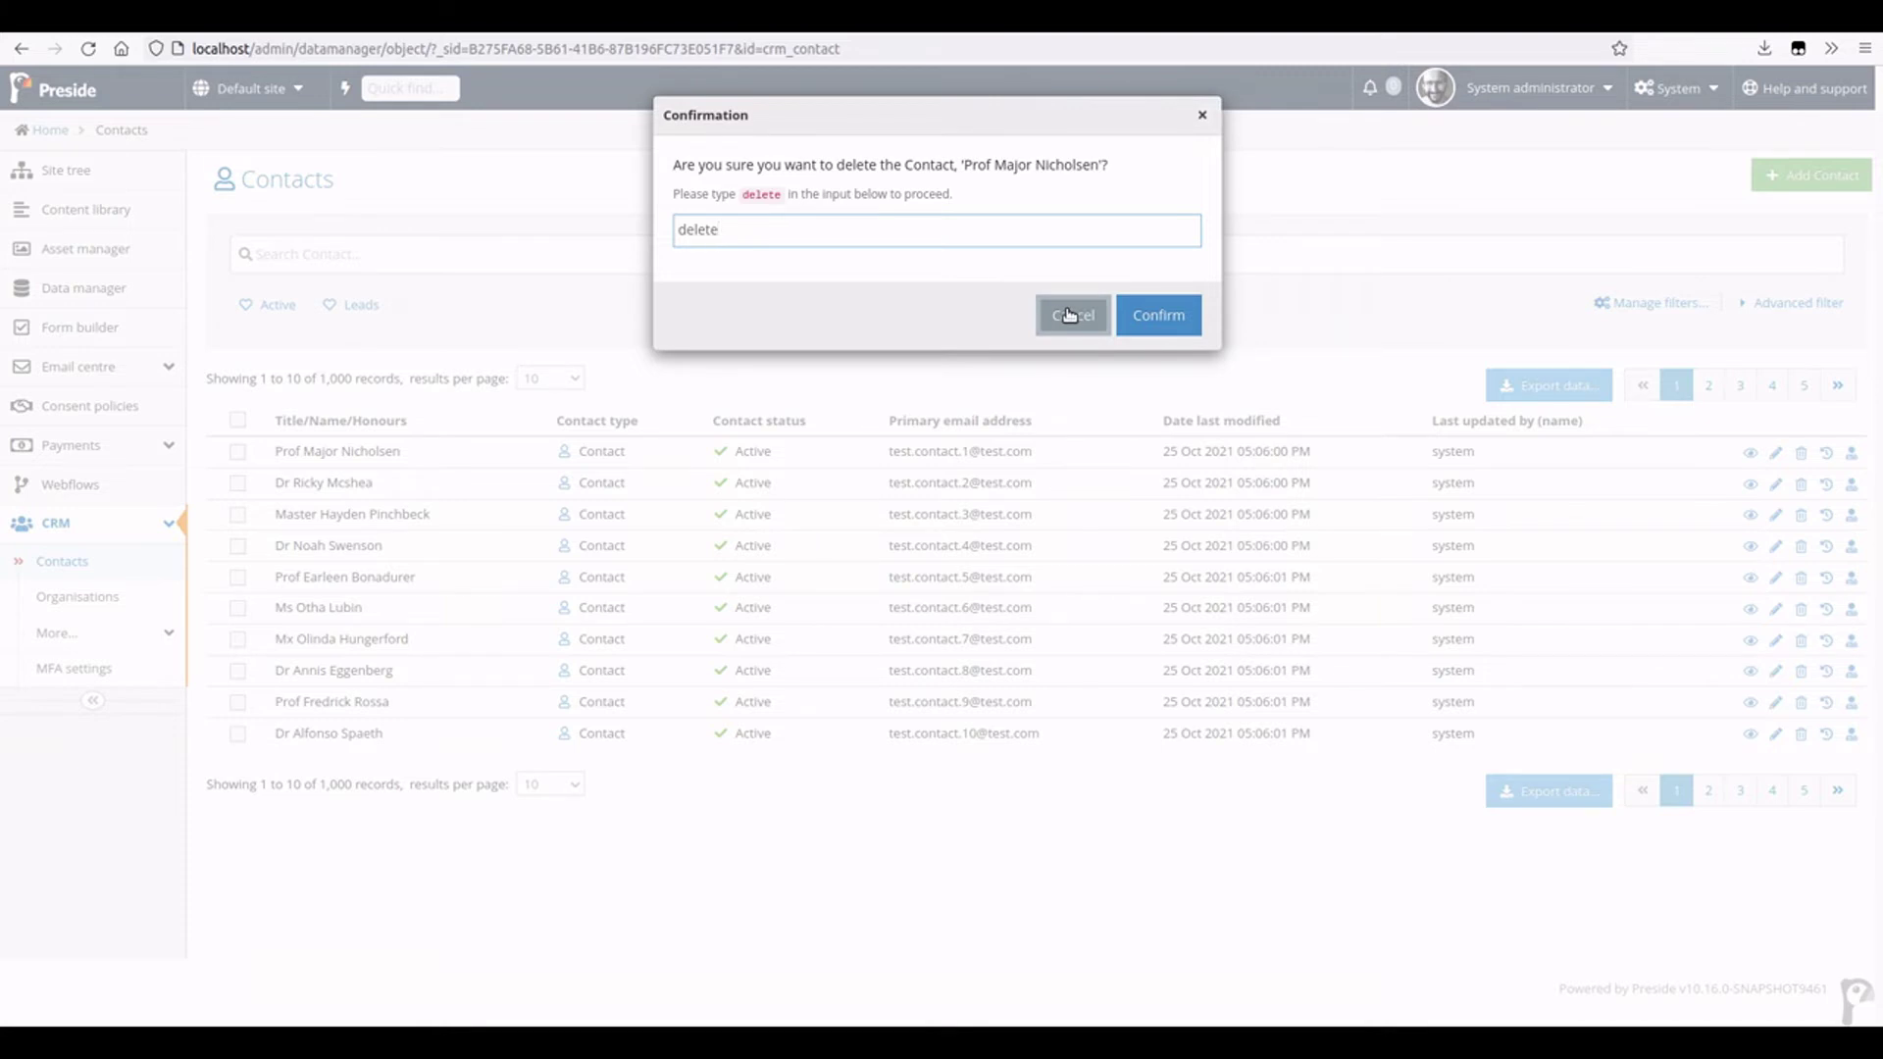
click(1069, 315)
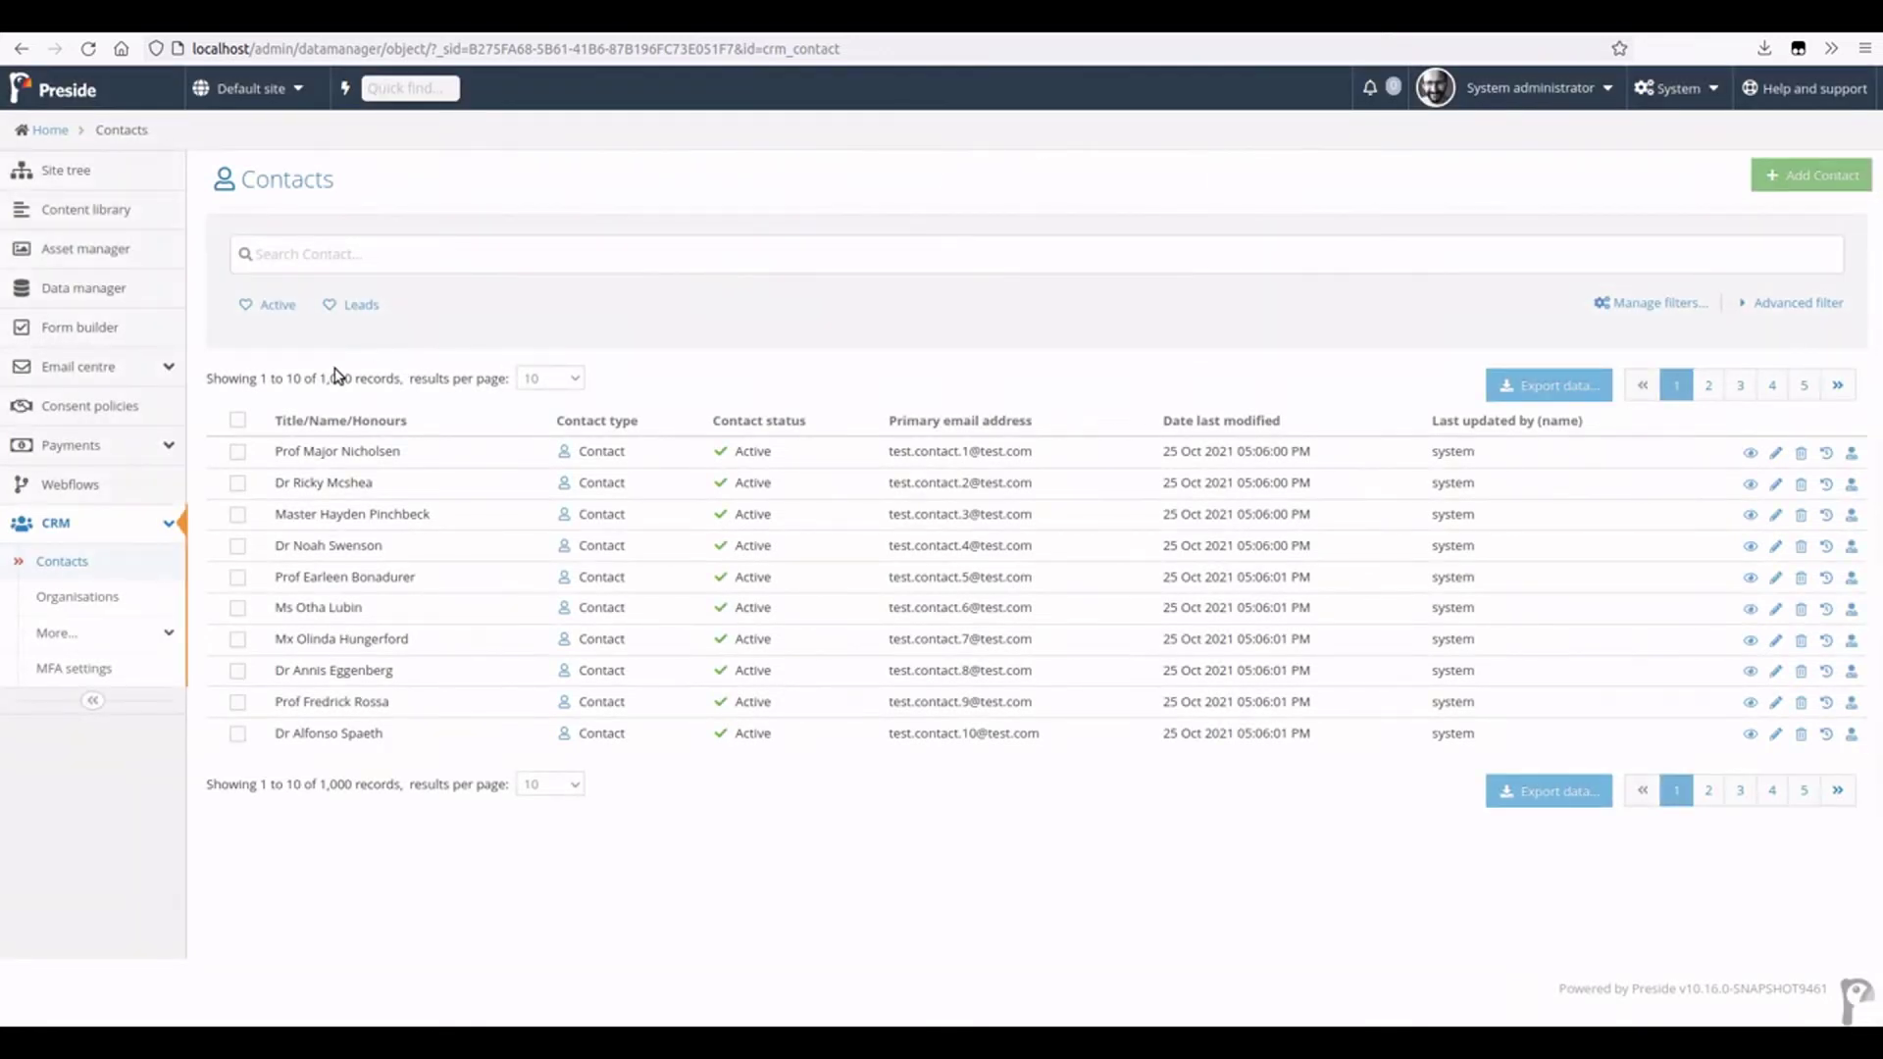
- Select all ten contacts on the page, cancel the bulk delete, and deselect them
click(238, 420)
scroll(446, 863, down, 1)
click(447, 863)
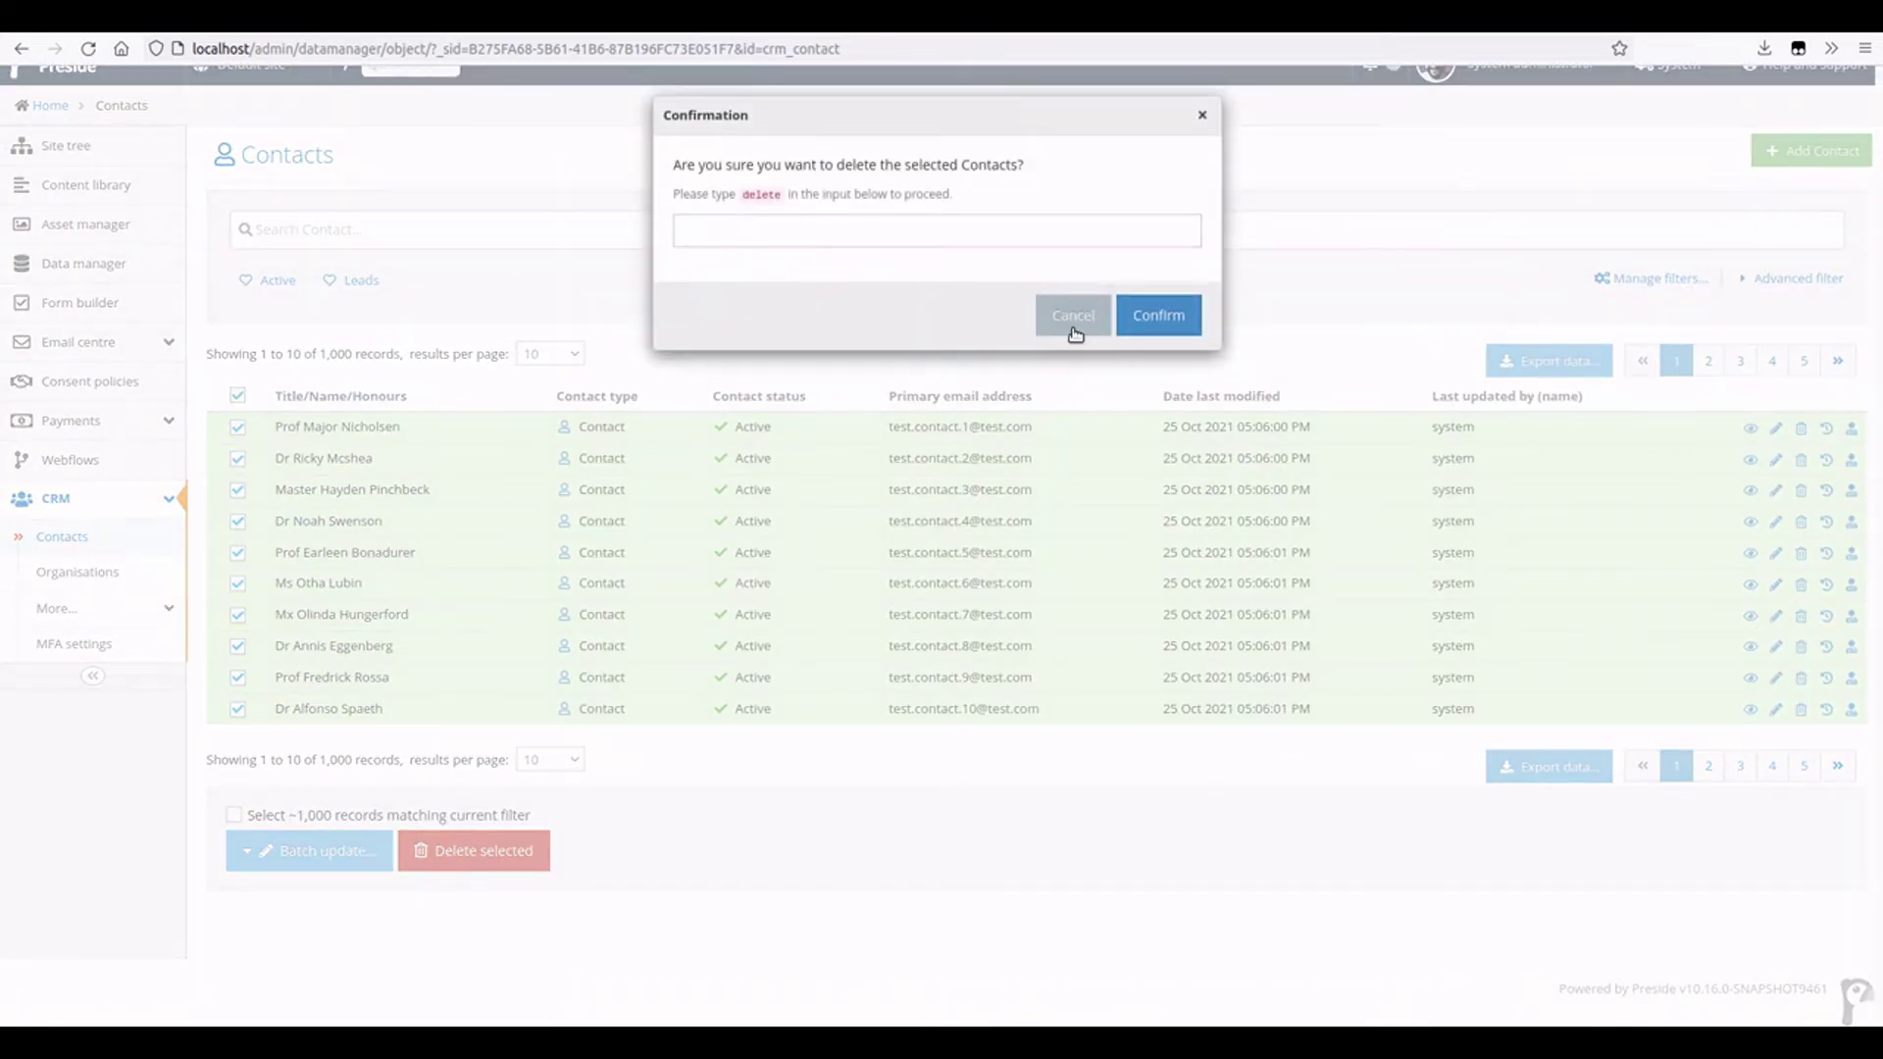
click(1071, 319)
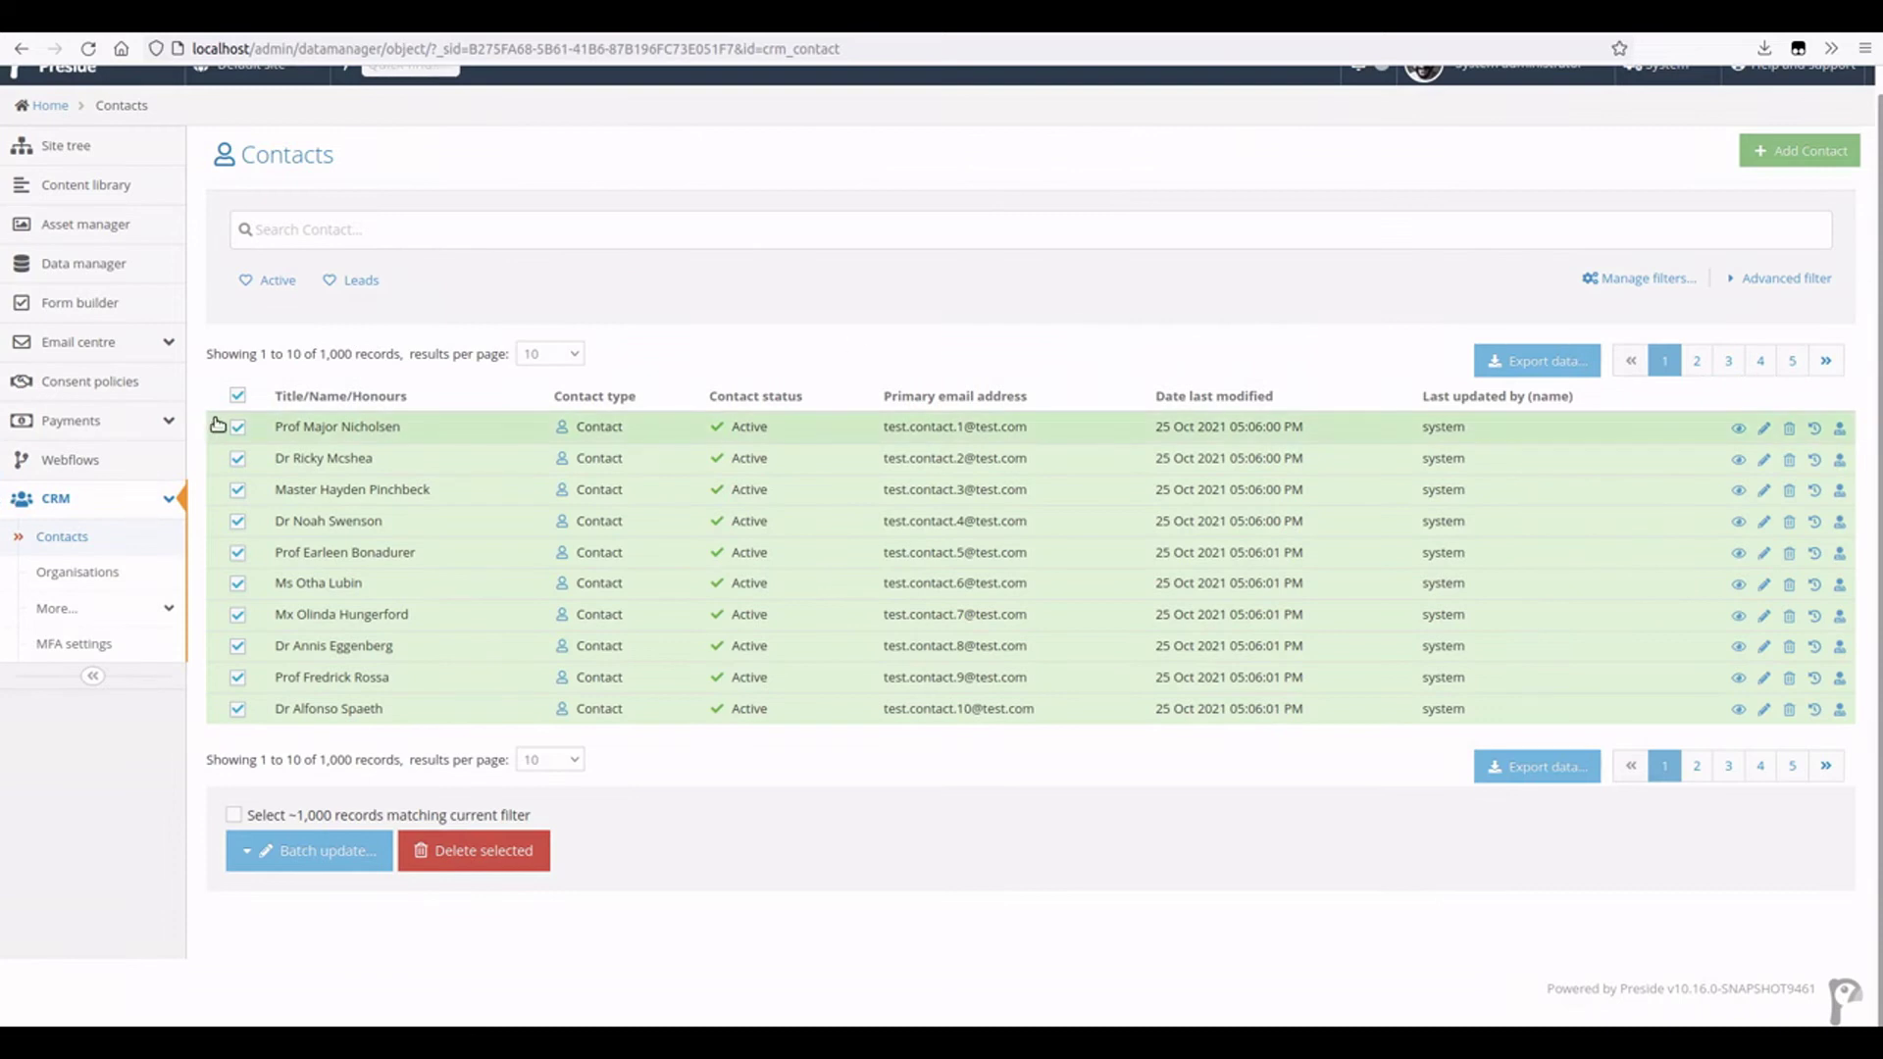
click(238, 396)
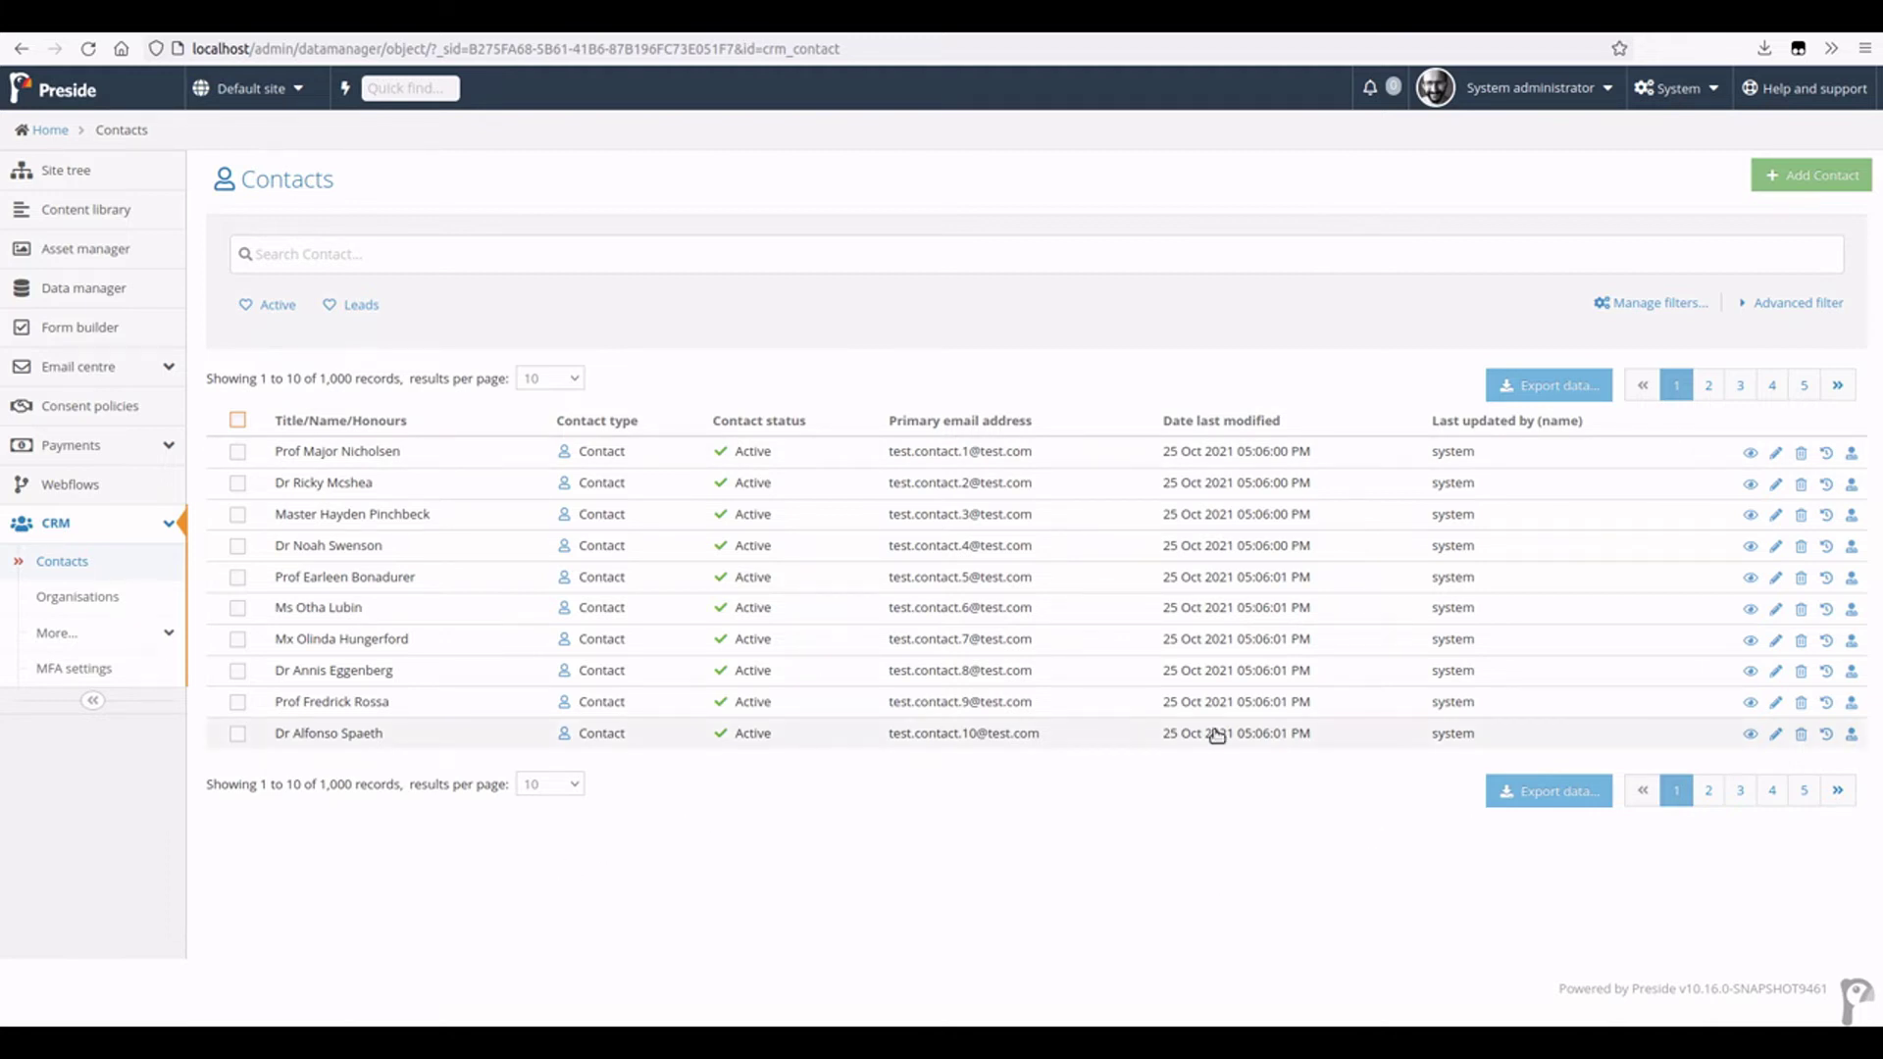
click(238, 420)
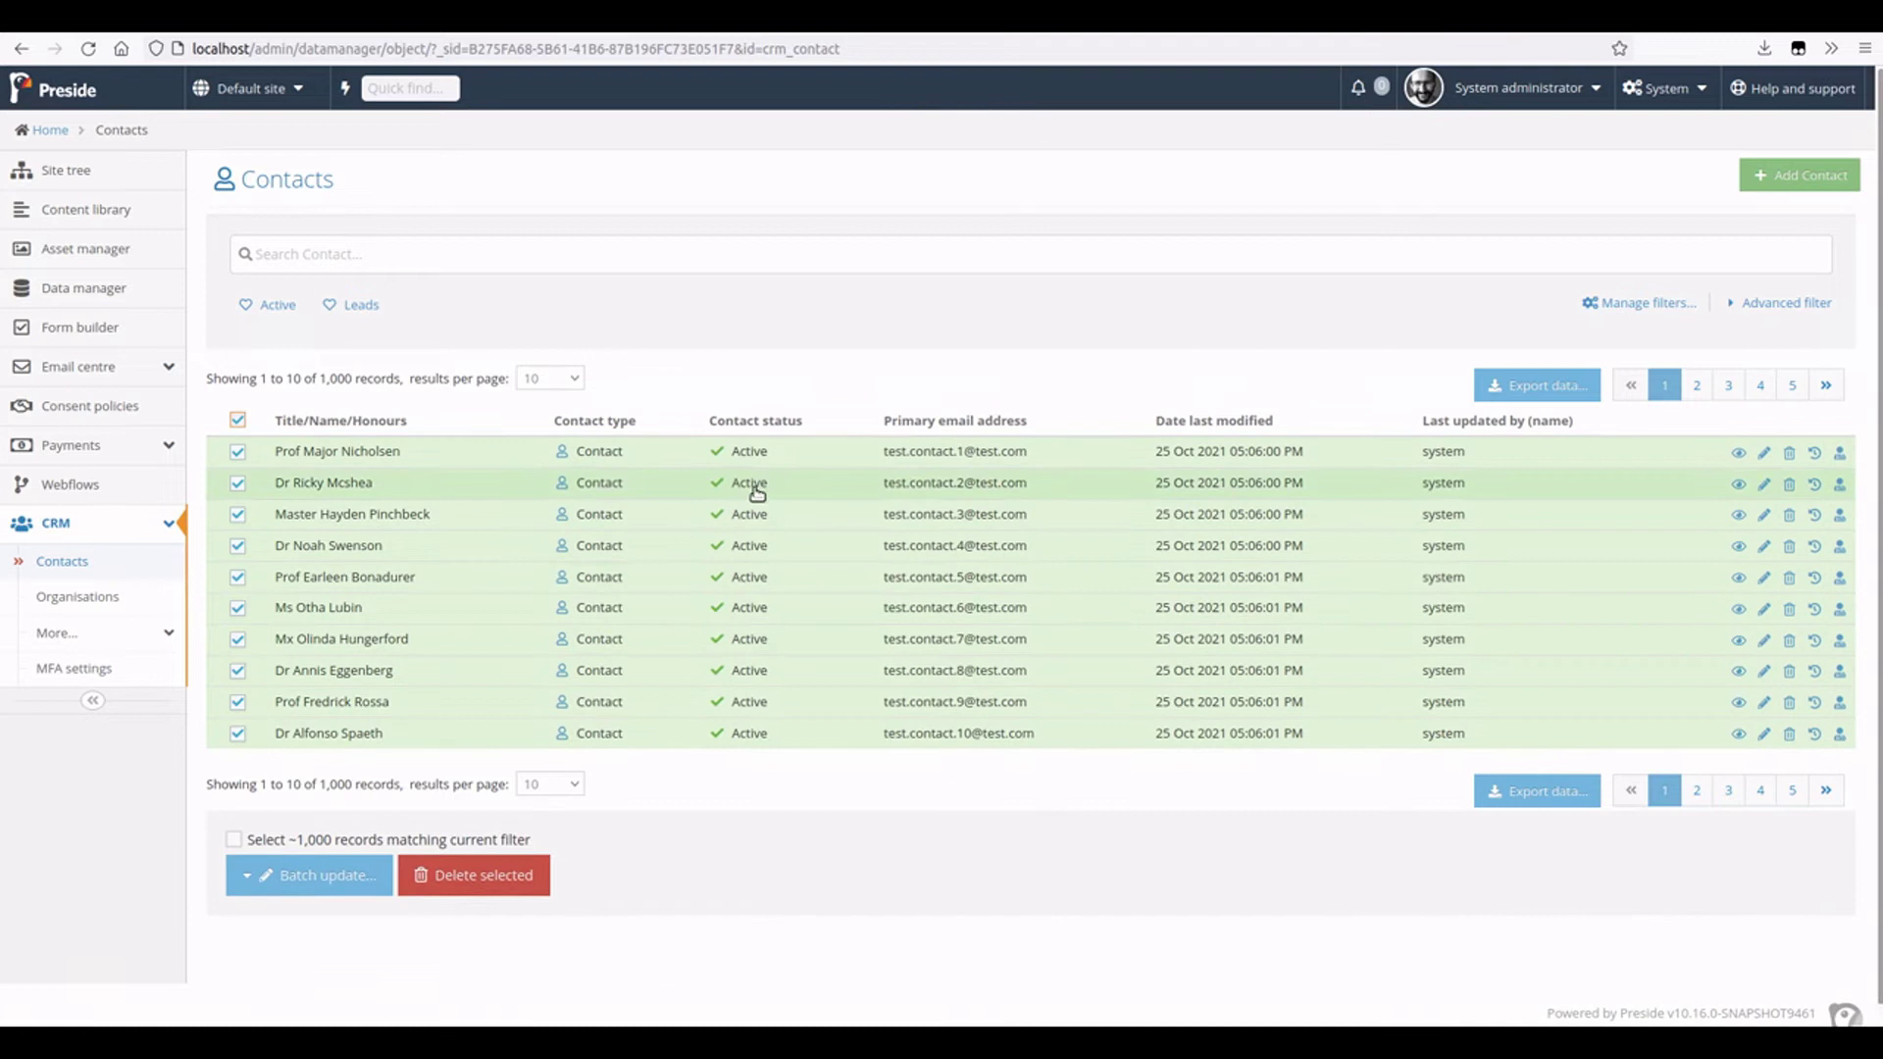
scroll(314, 890, down, 1)
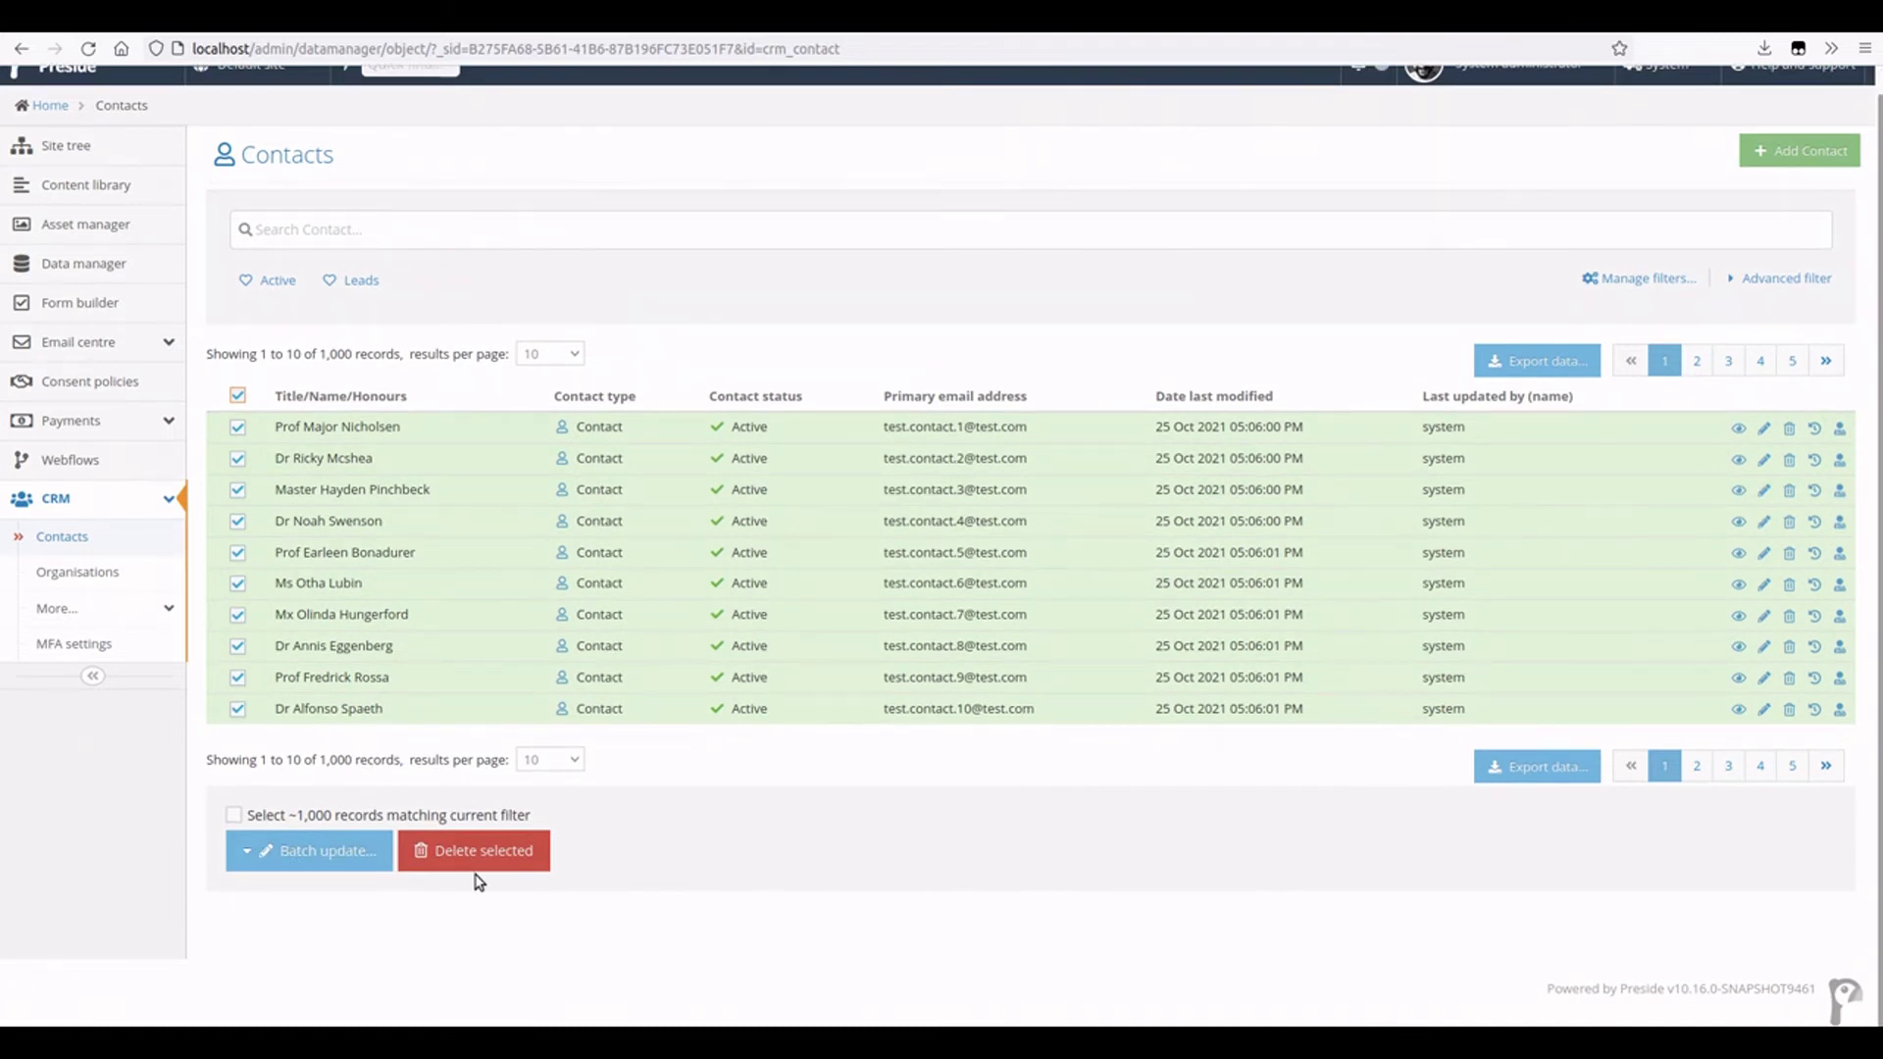
click(333, 861)
scroll(324, 877, down, 3)
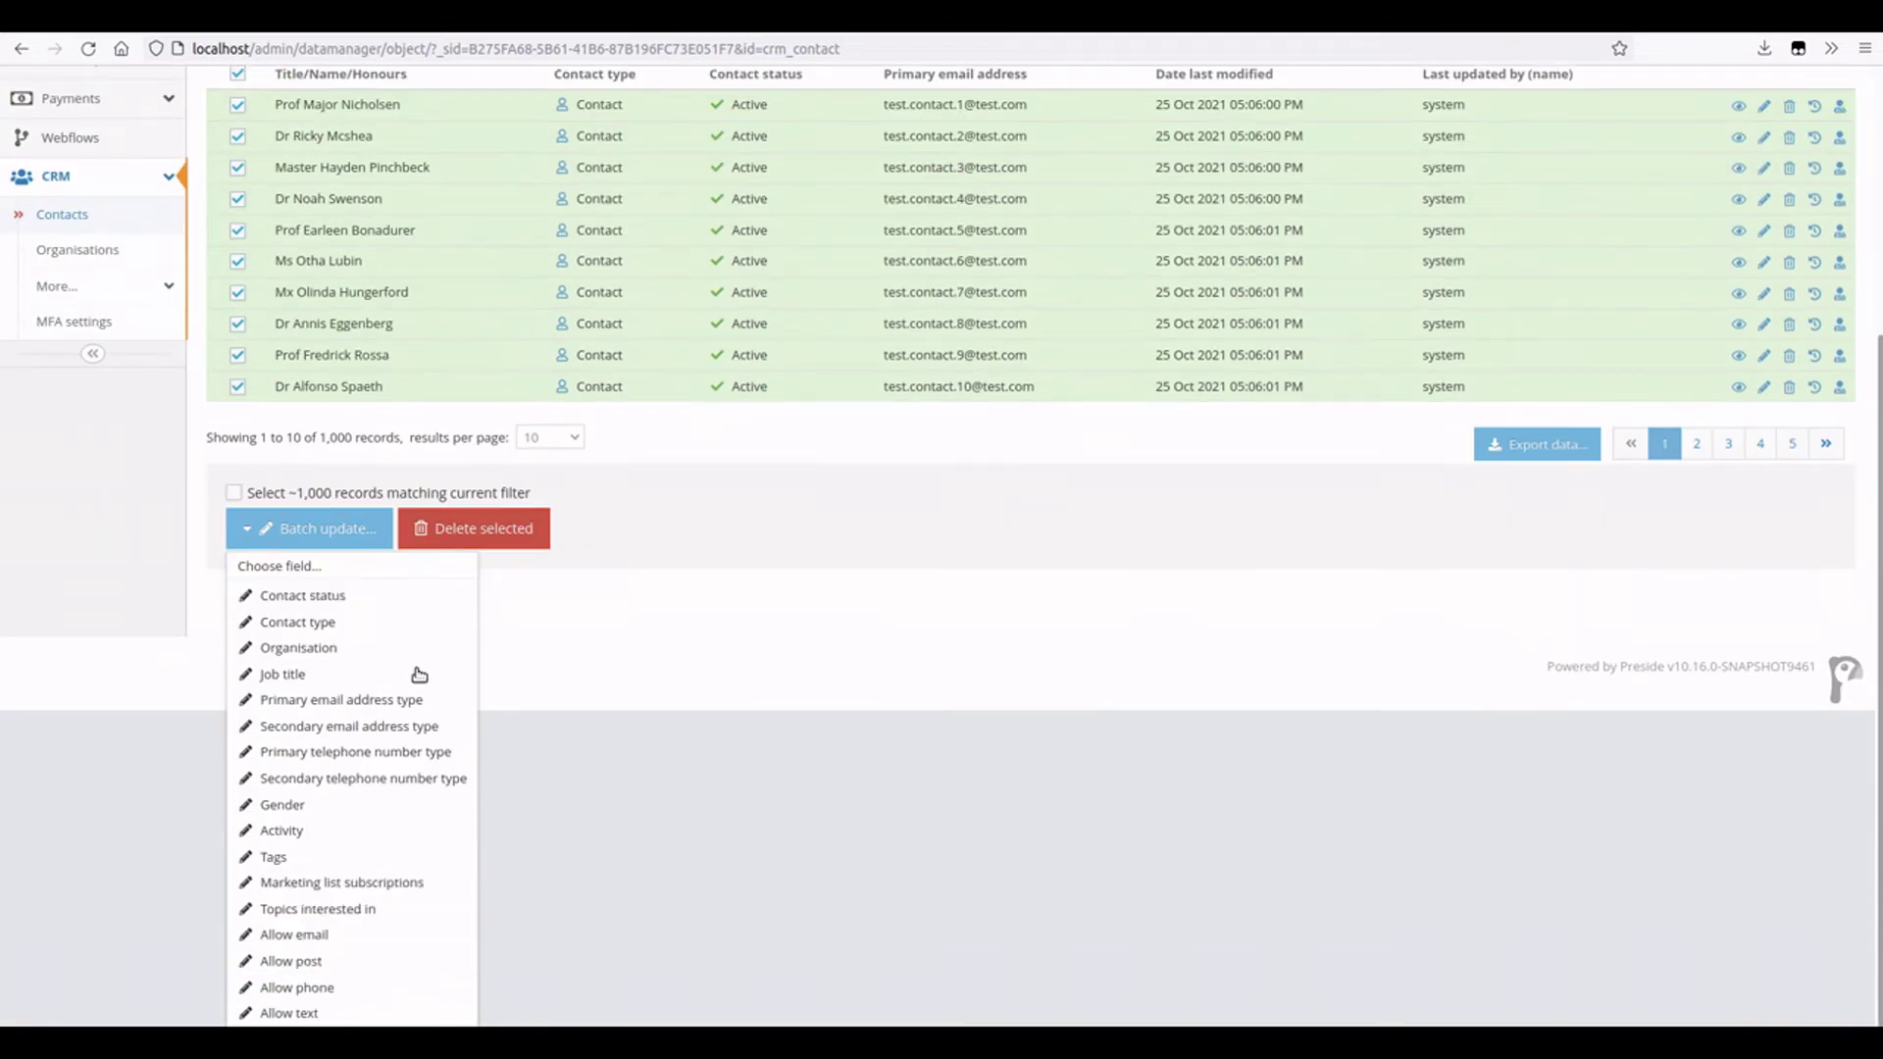
click(651, 592)
scroll(496, 596, up, 3)
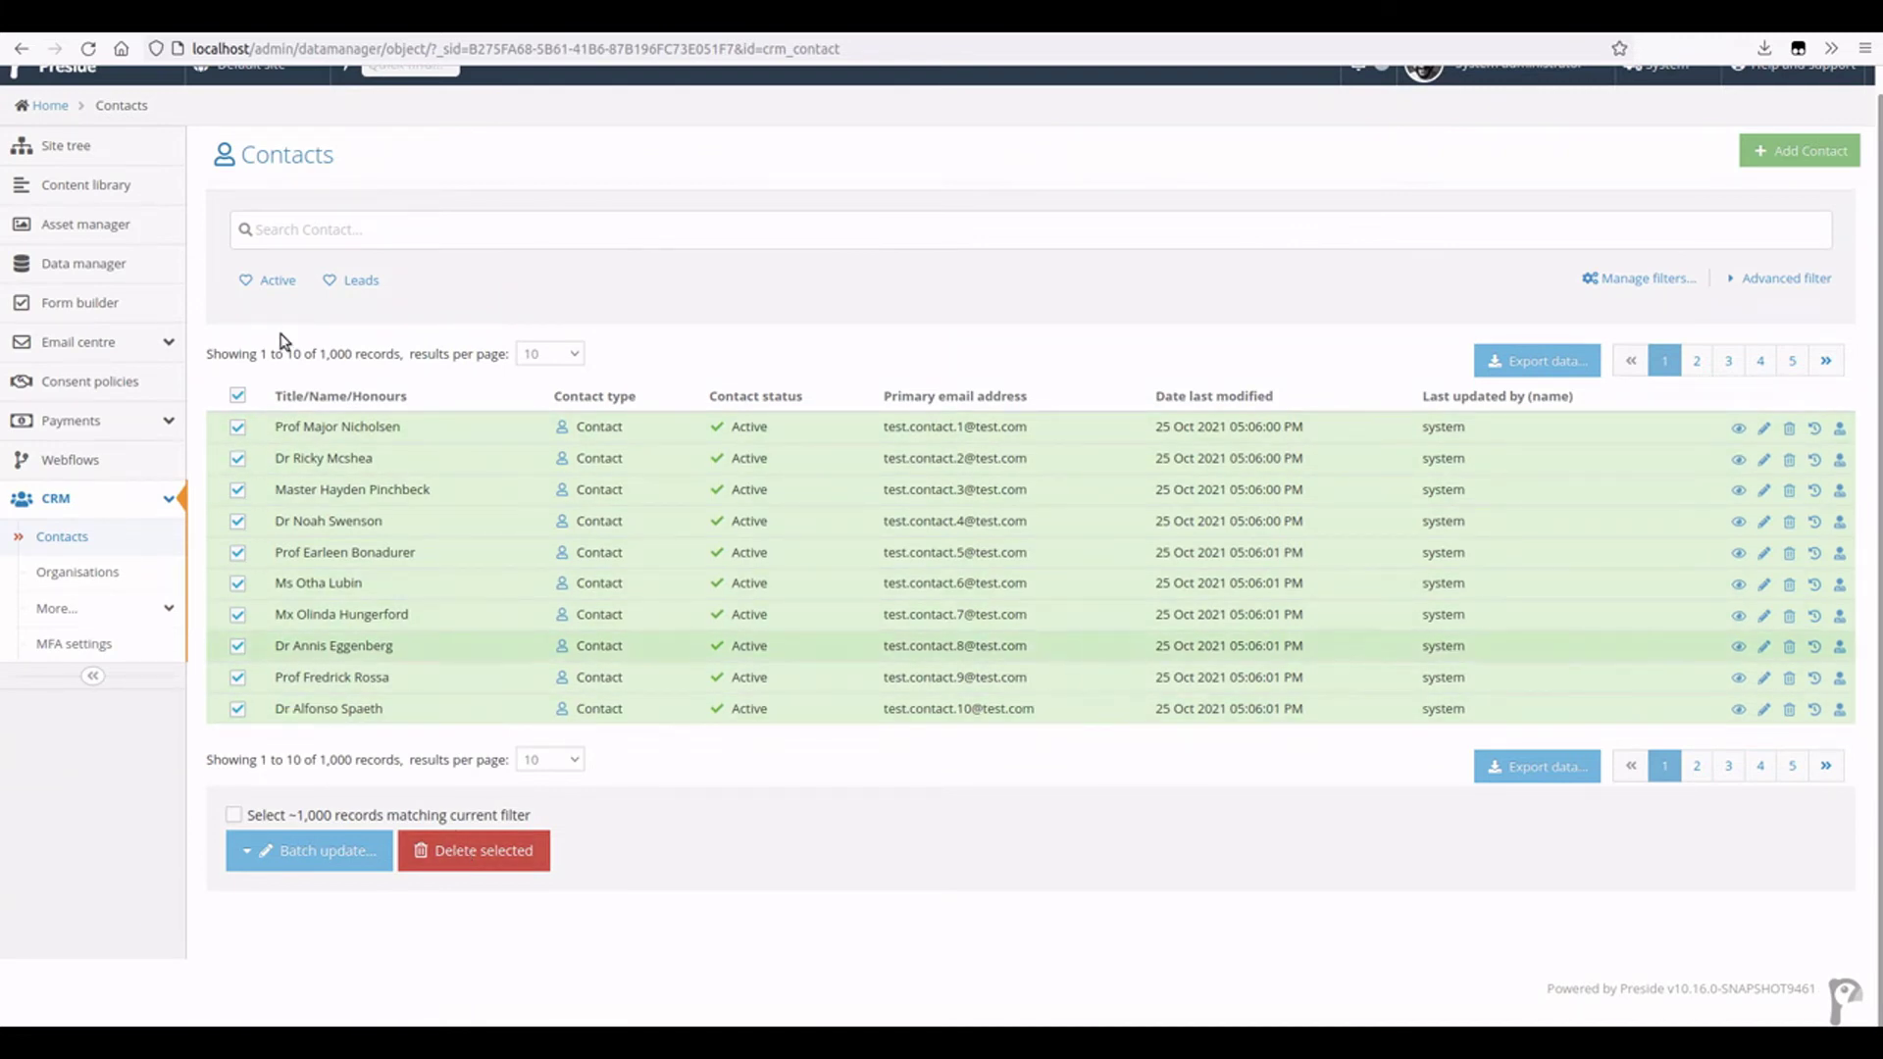
click(238, 395)
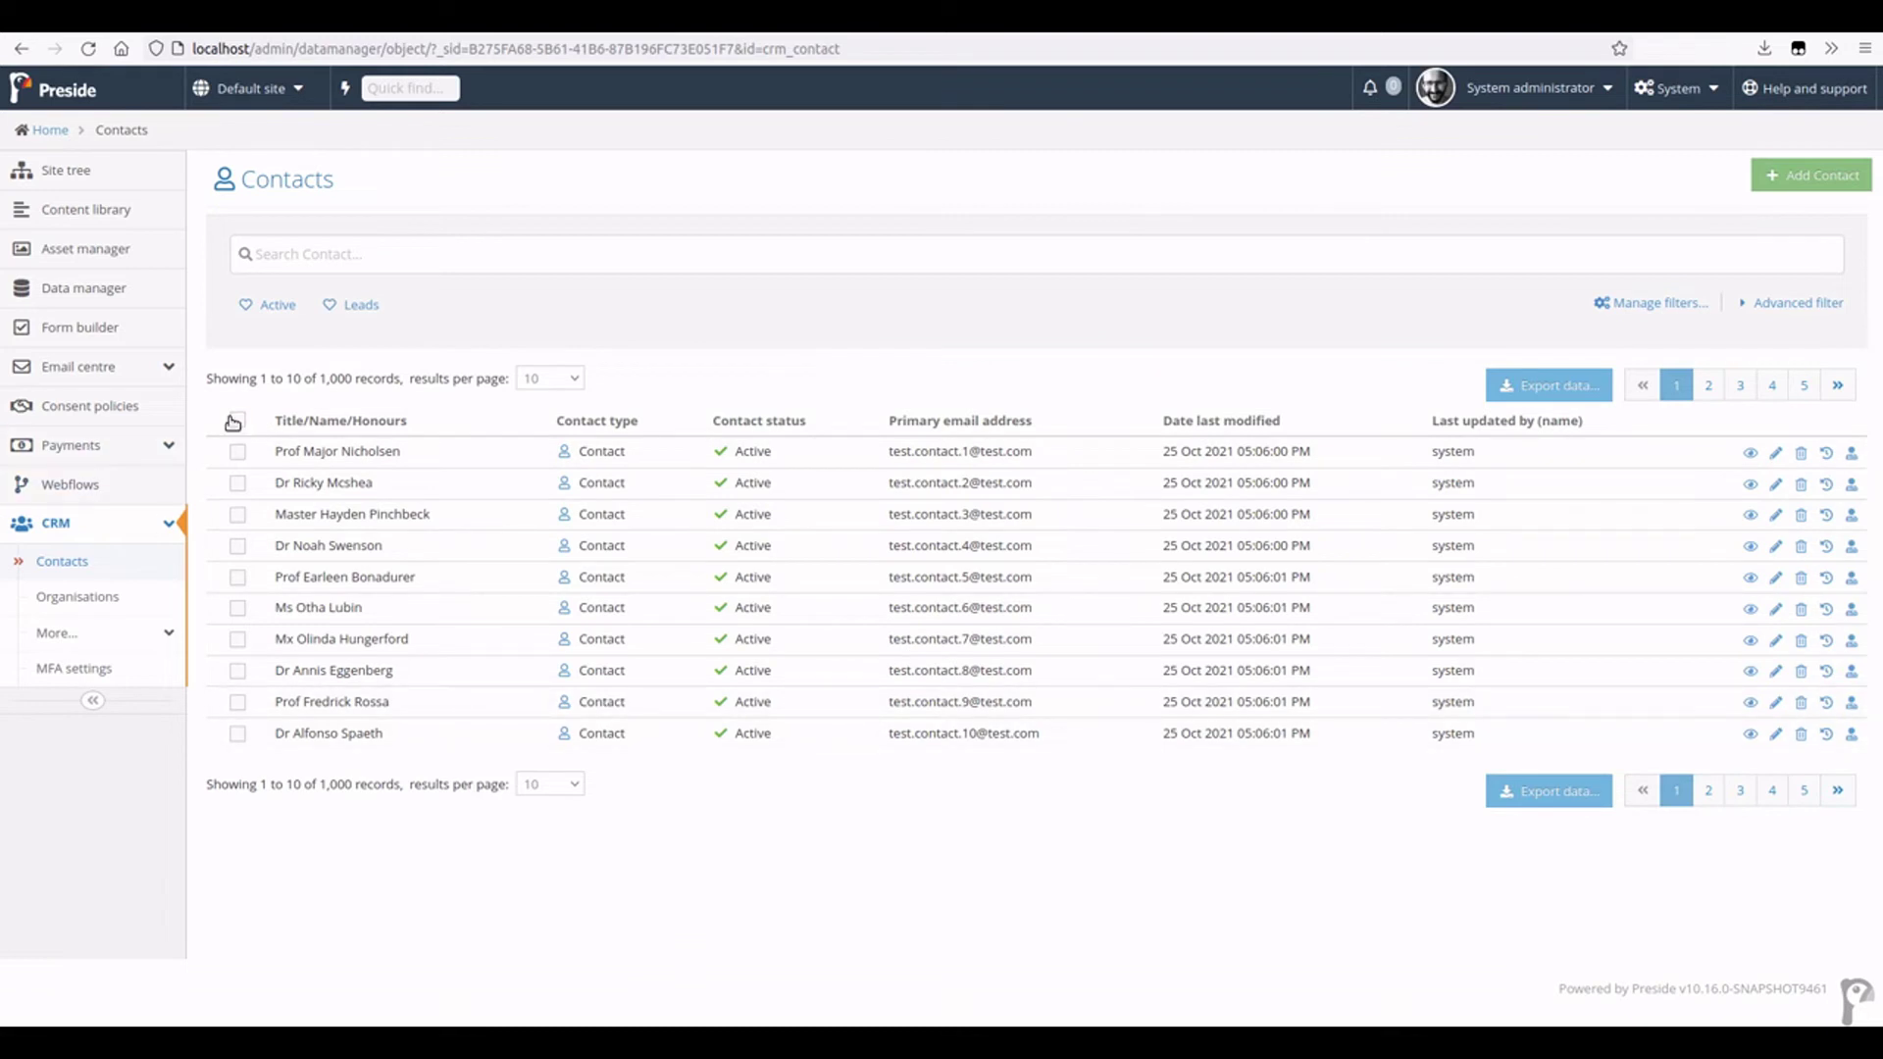
click(238, 419)
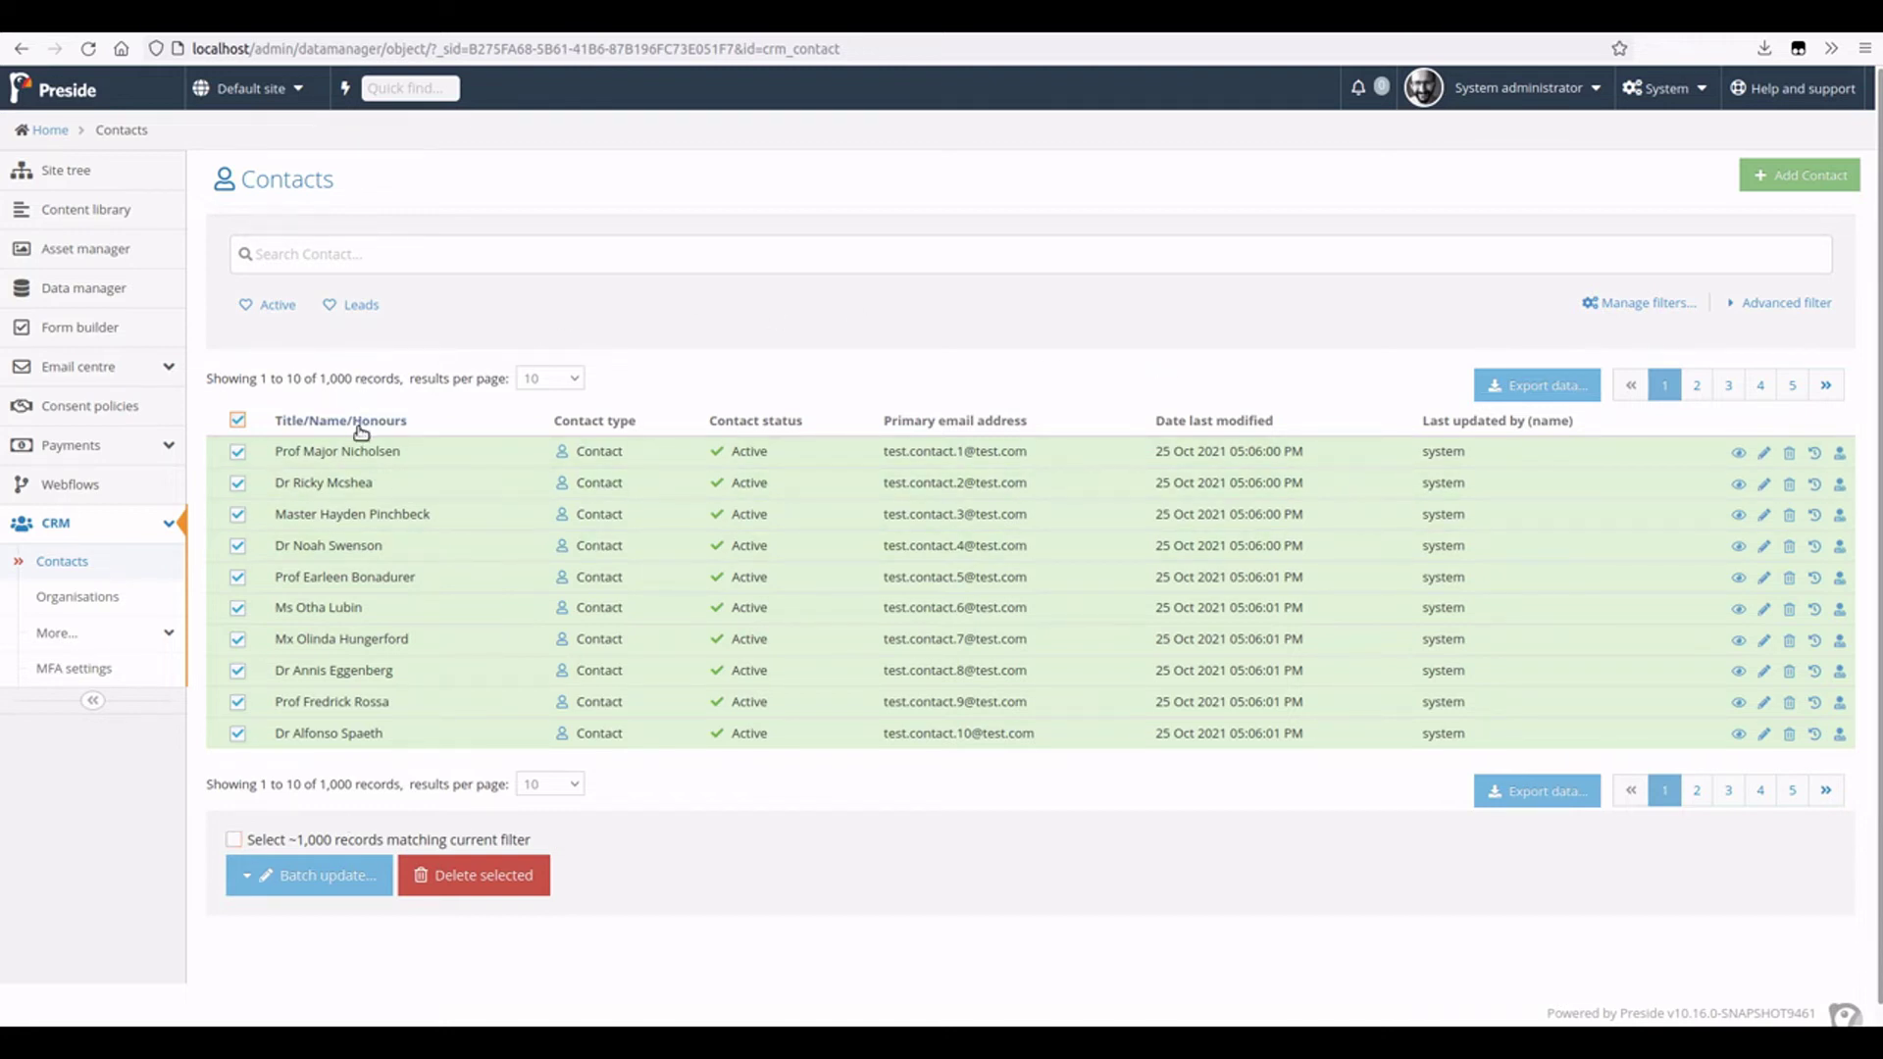
click(370, 840)
click(496, 887)
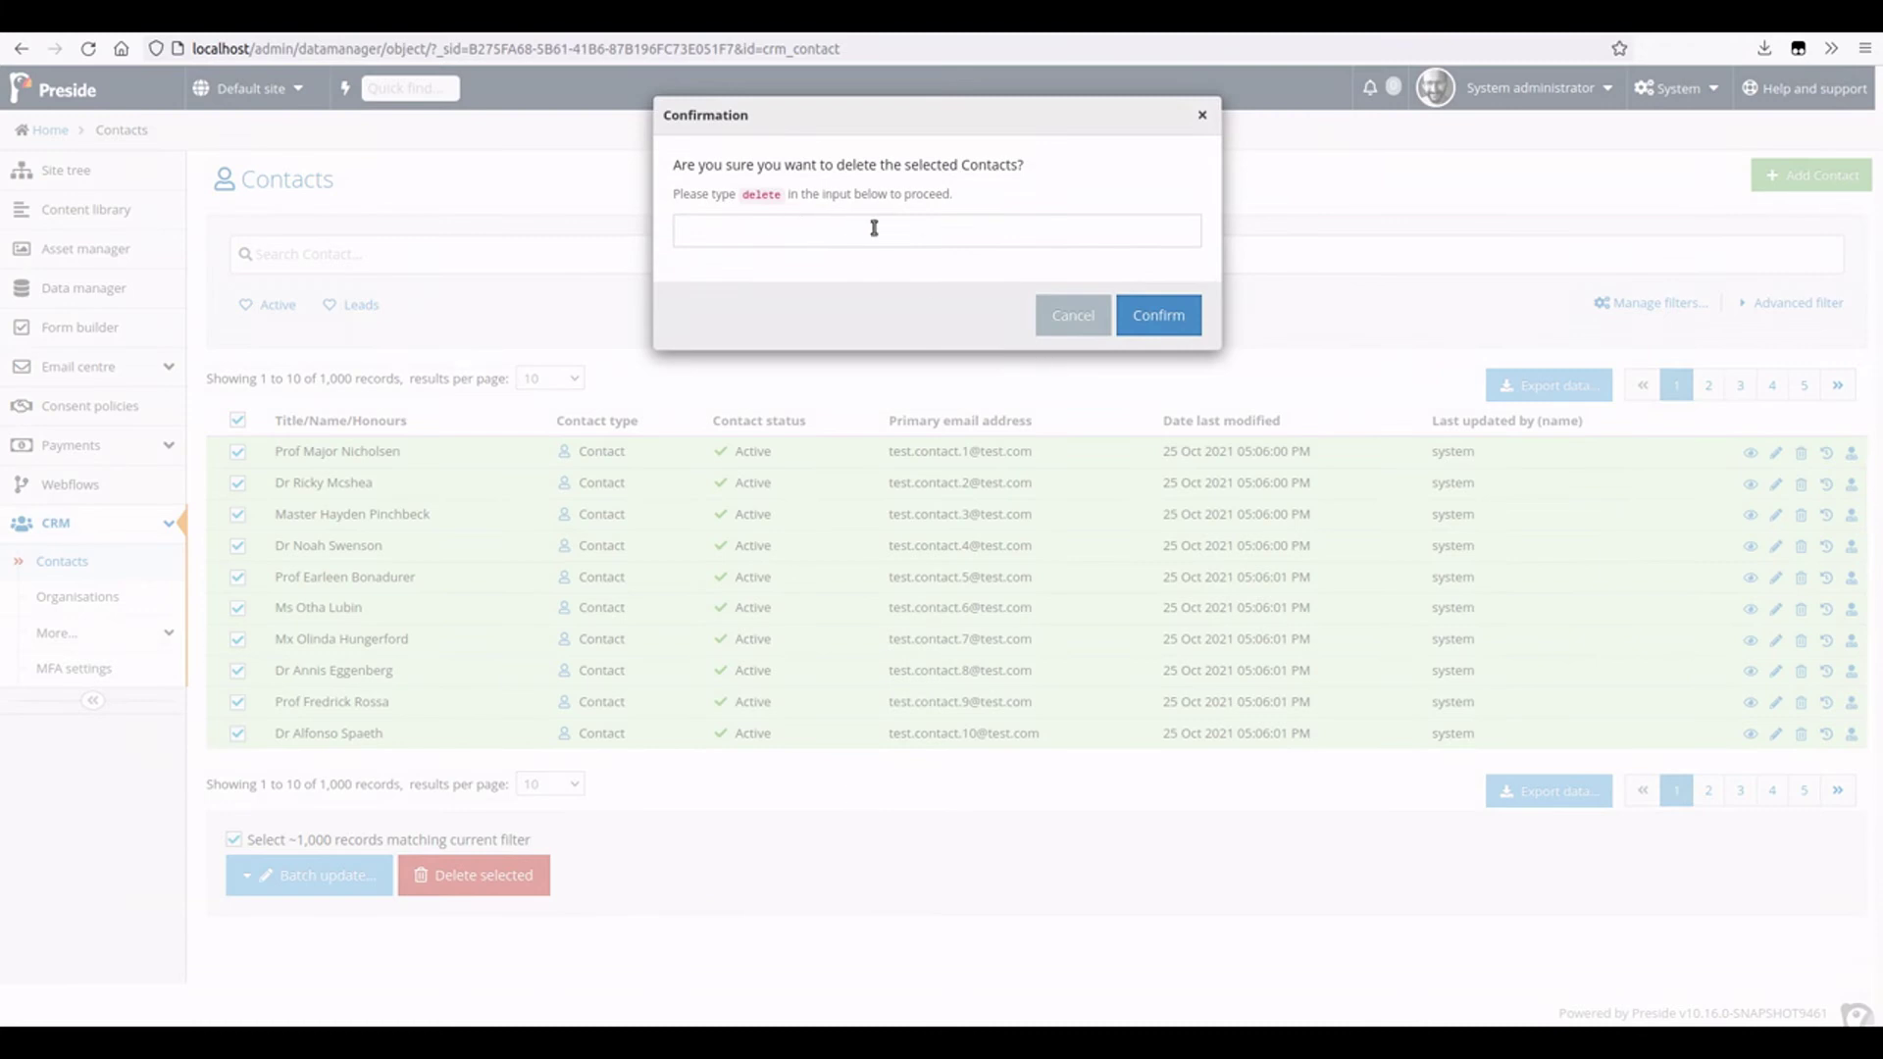
click(1078, 337)
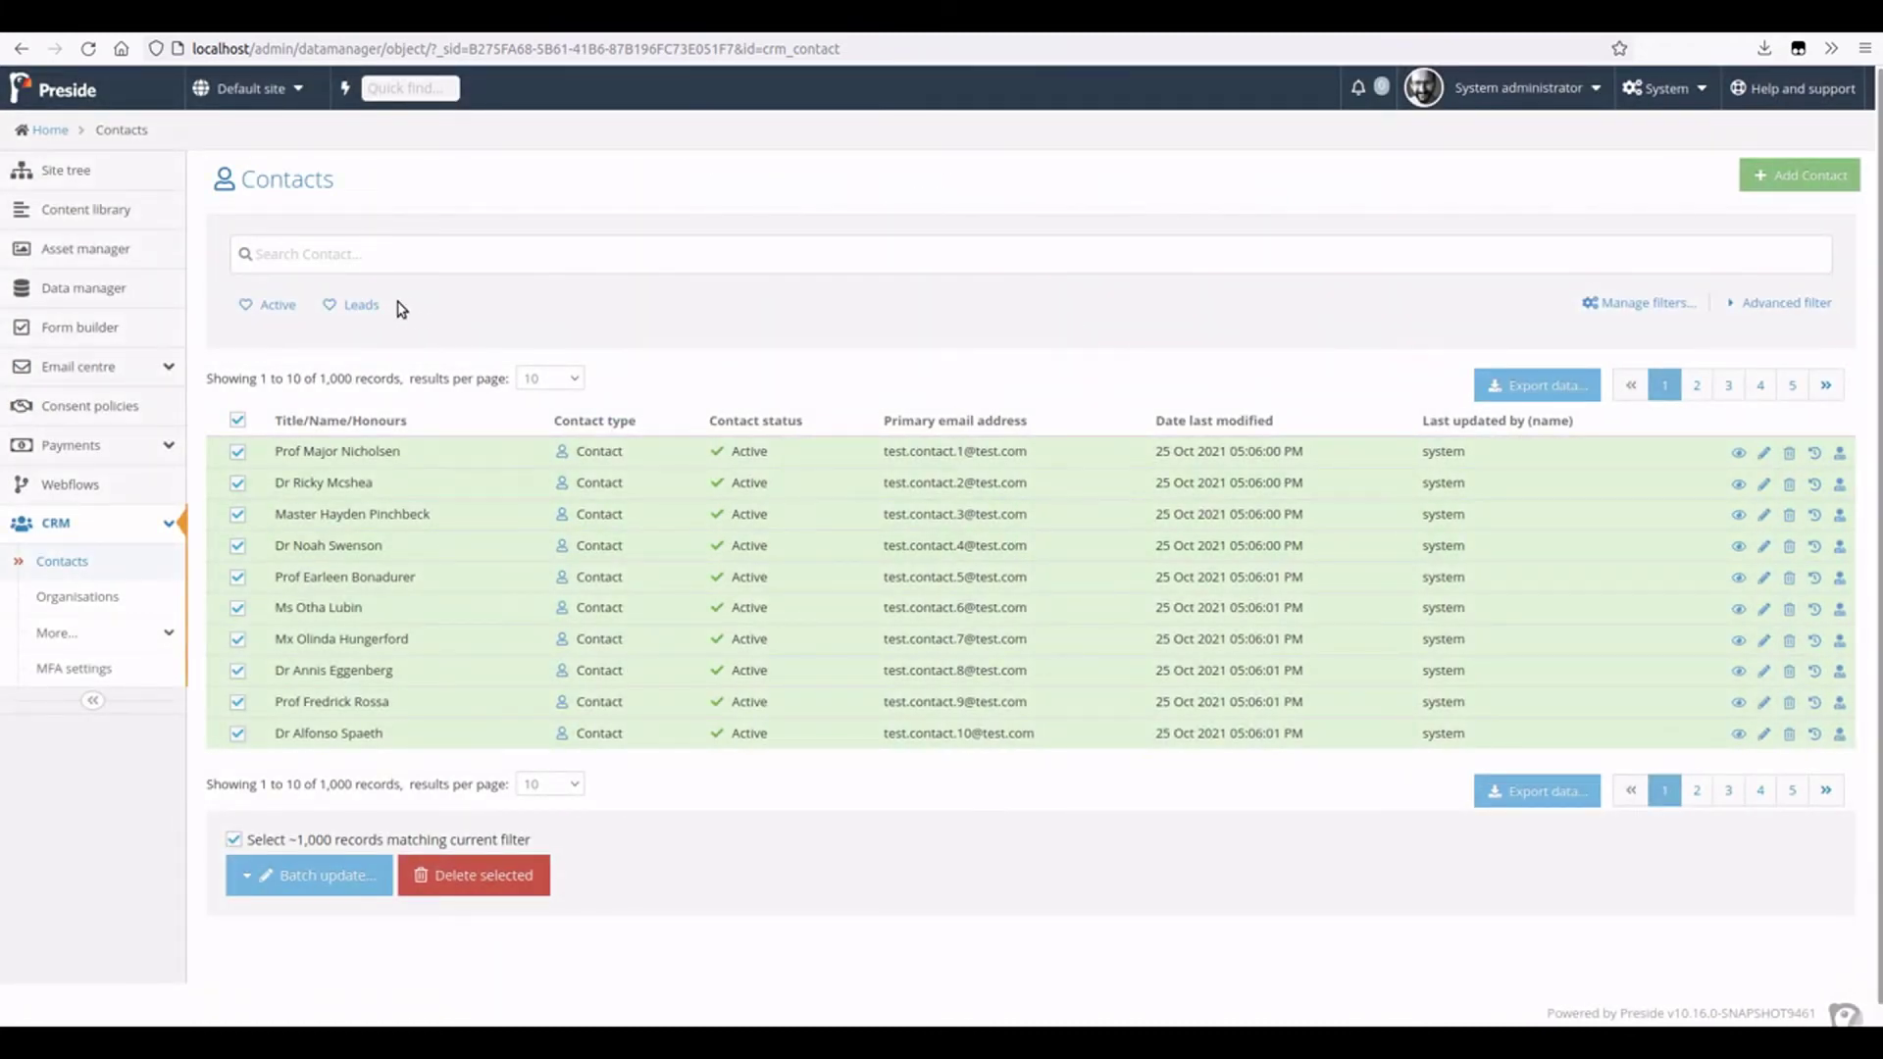
- Apply the Leads saved filter and search contacts for 'dr', leaving 28 records
click(1805, 308)
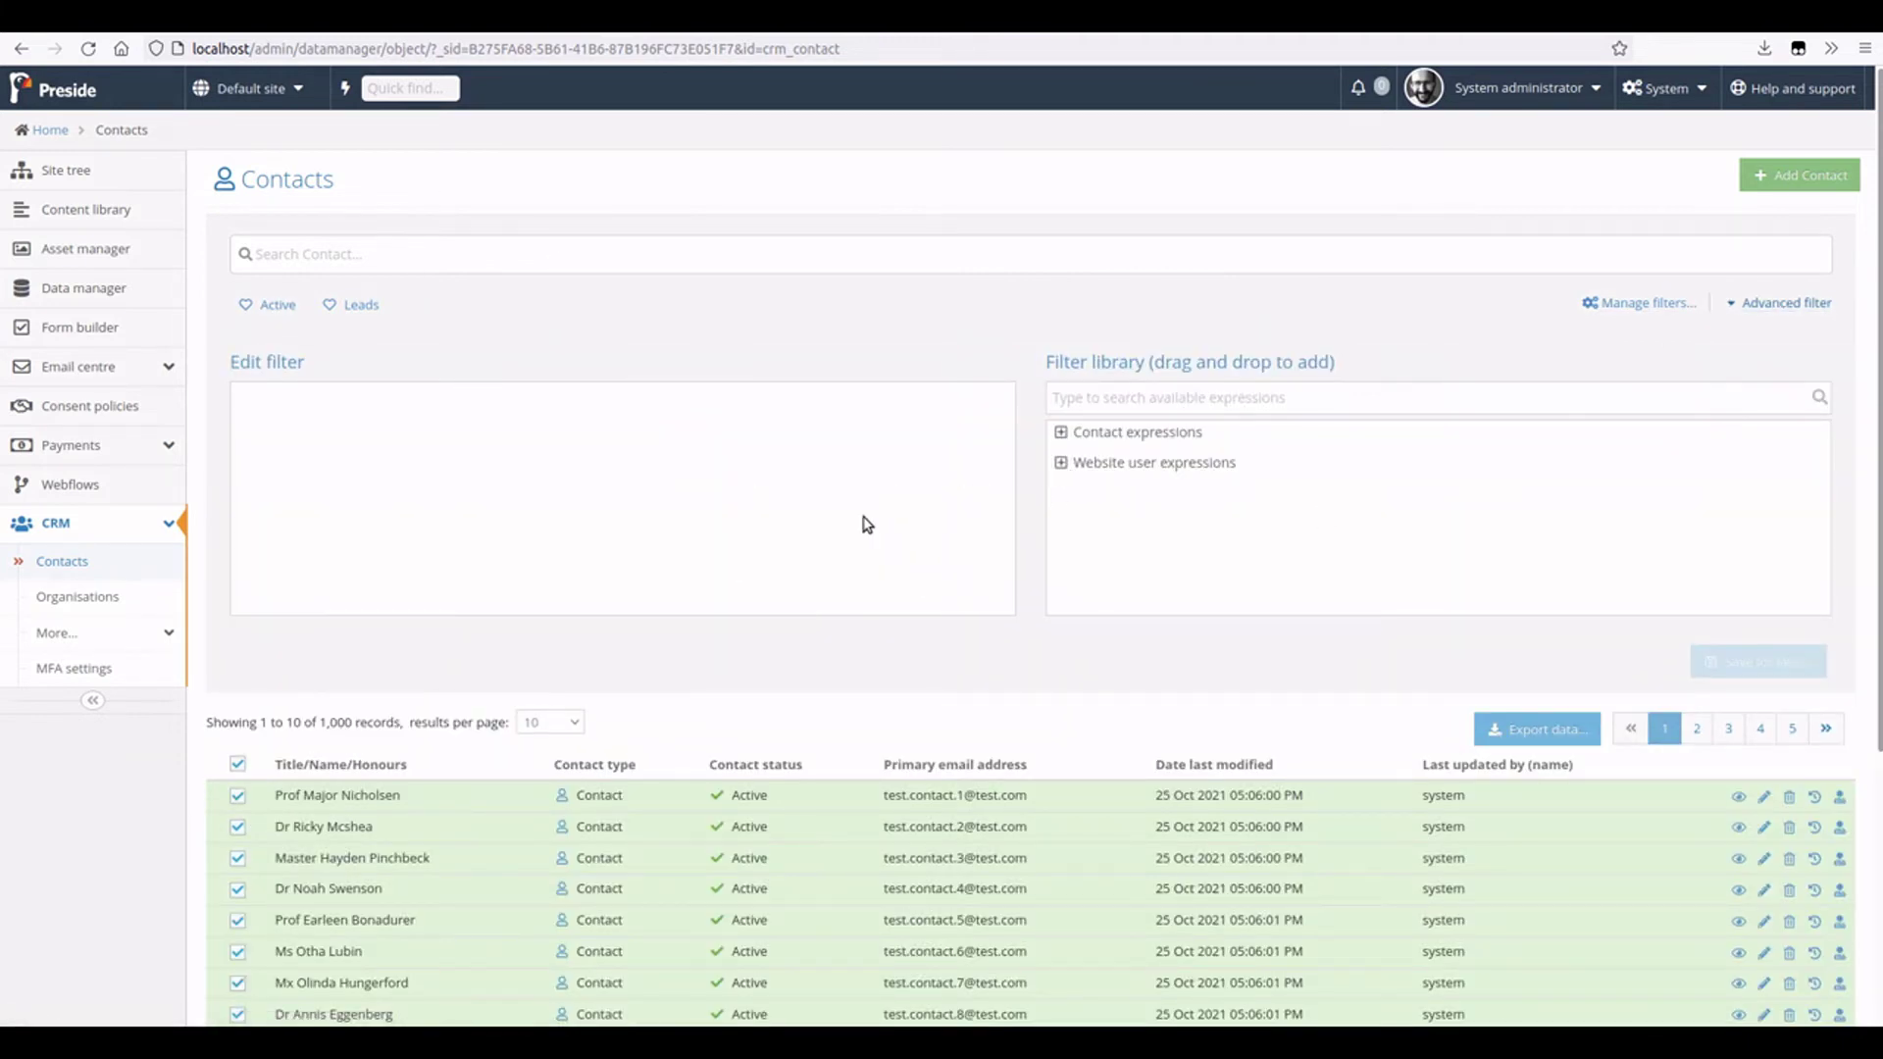
click(1794, 306)
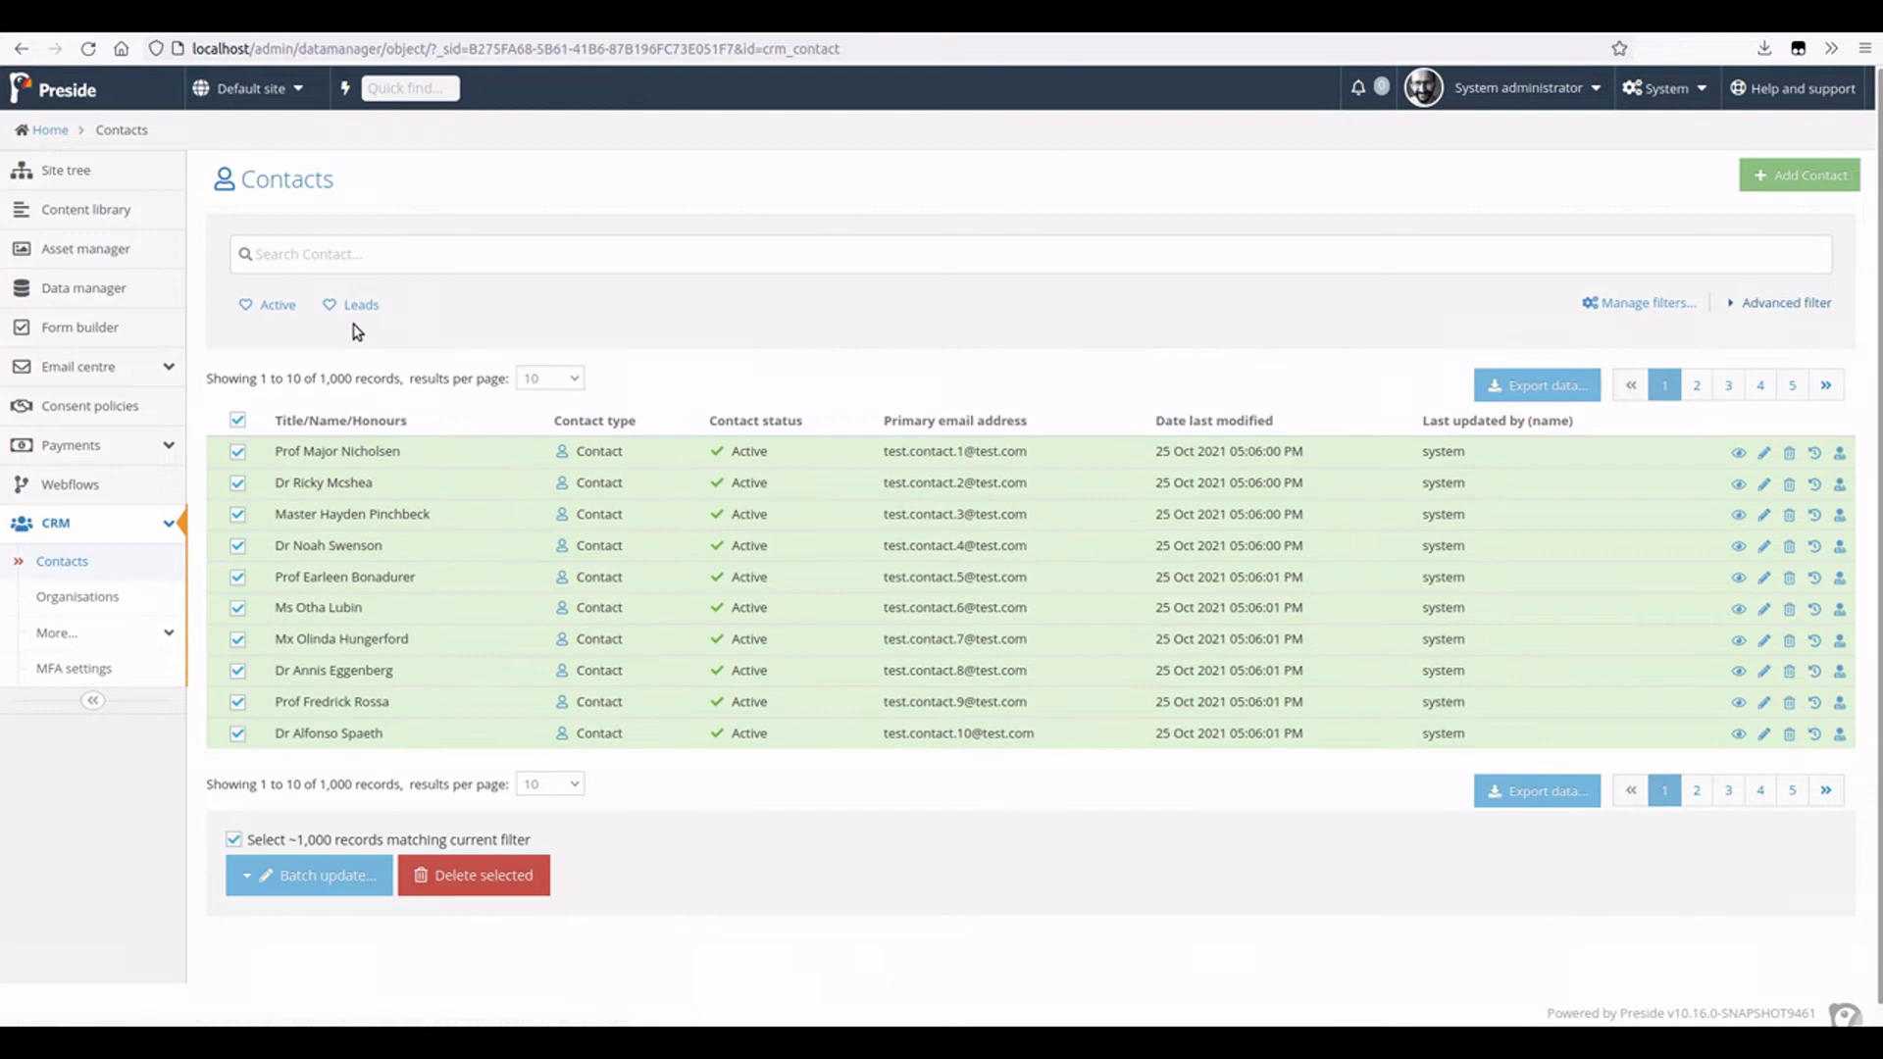
click(353, 305)
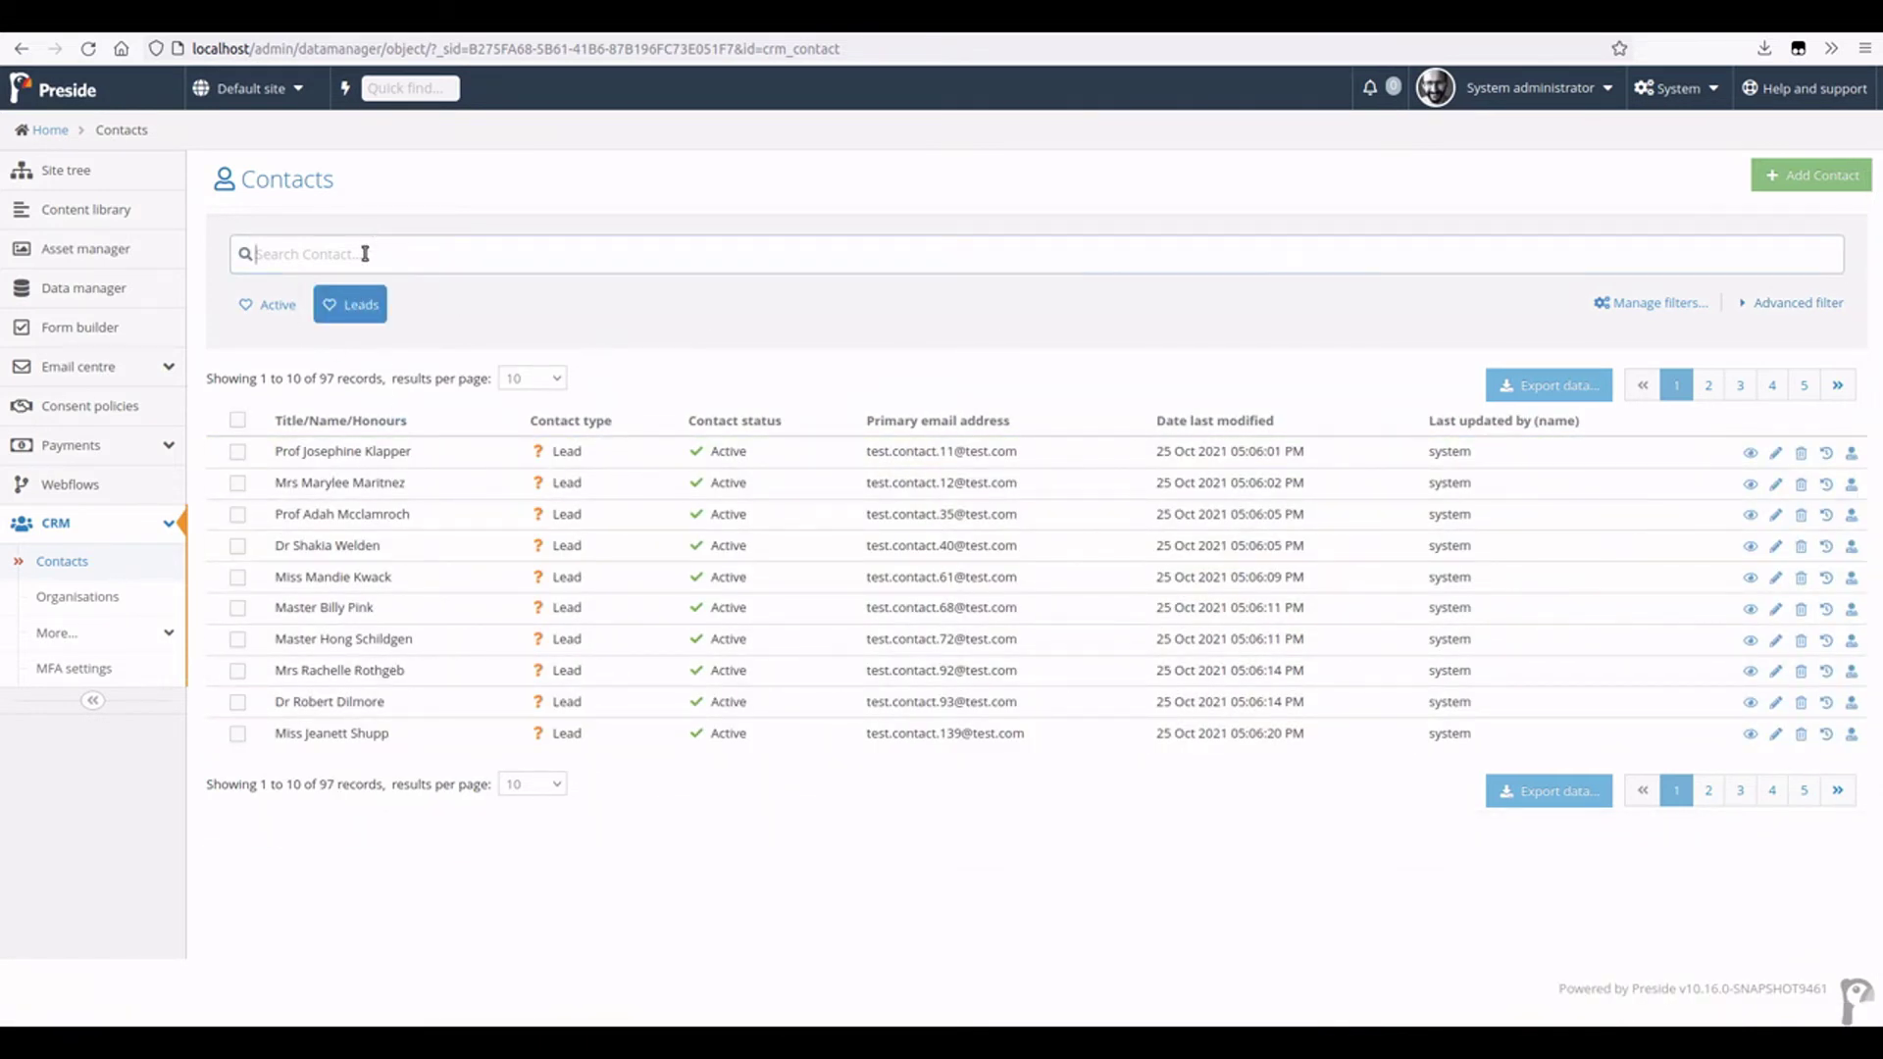
text(dr)
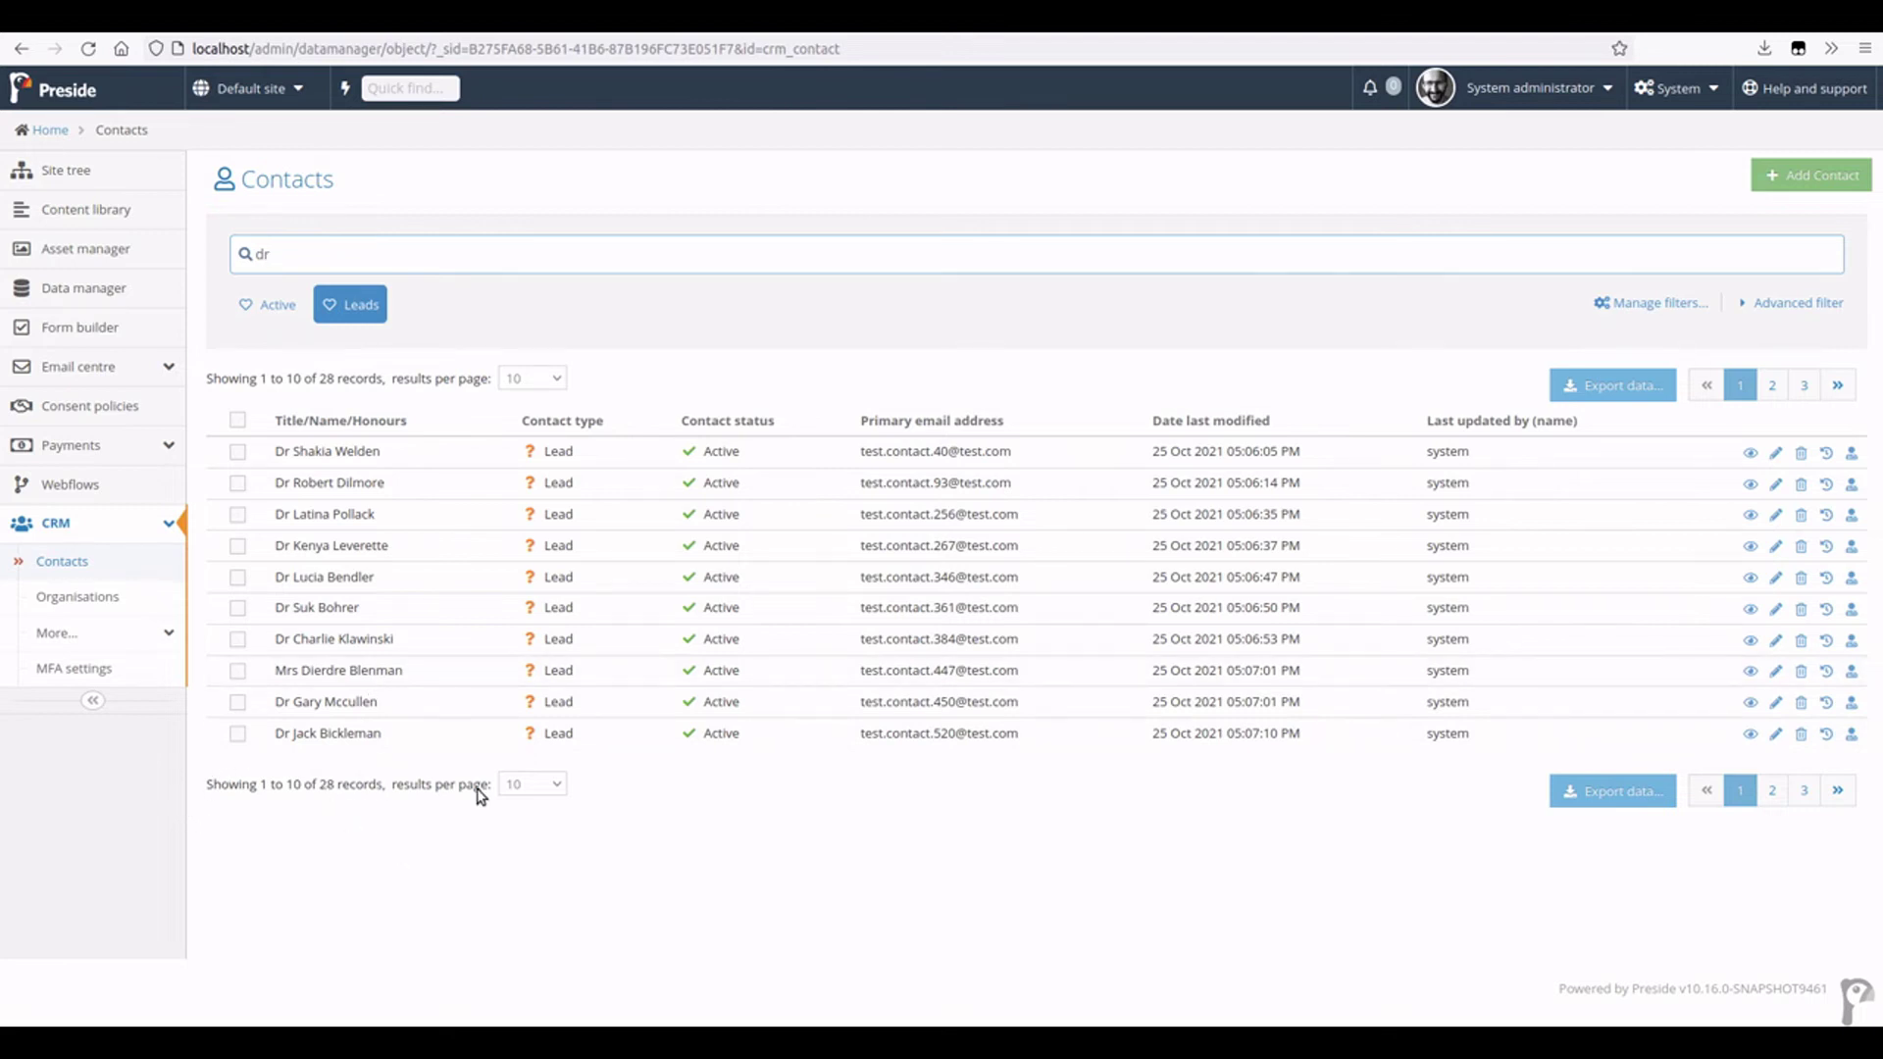
- Select all 28 contacts matching the 'dr' Leads filter
click(237, 420)
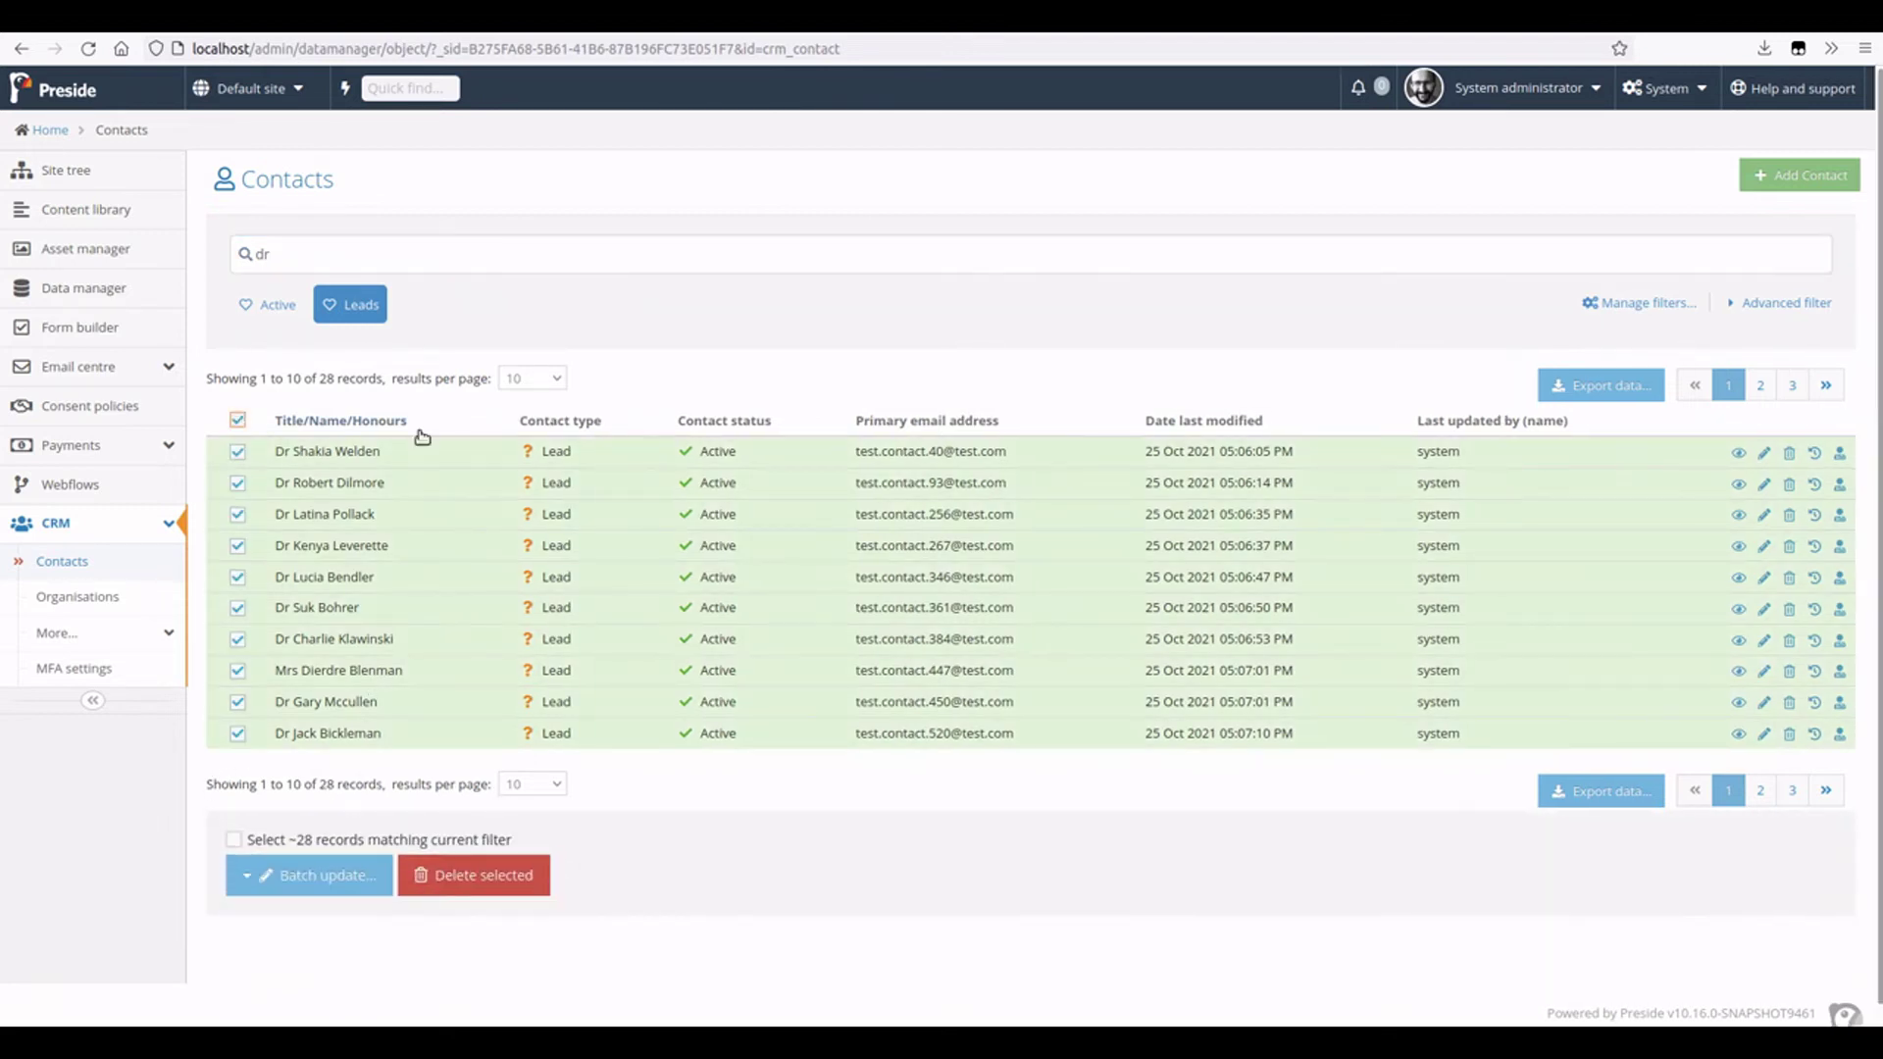
scroll(356, 817, down, 1)
click(356, 817)
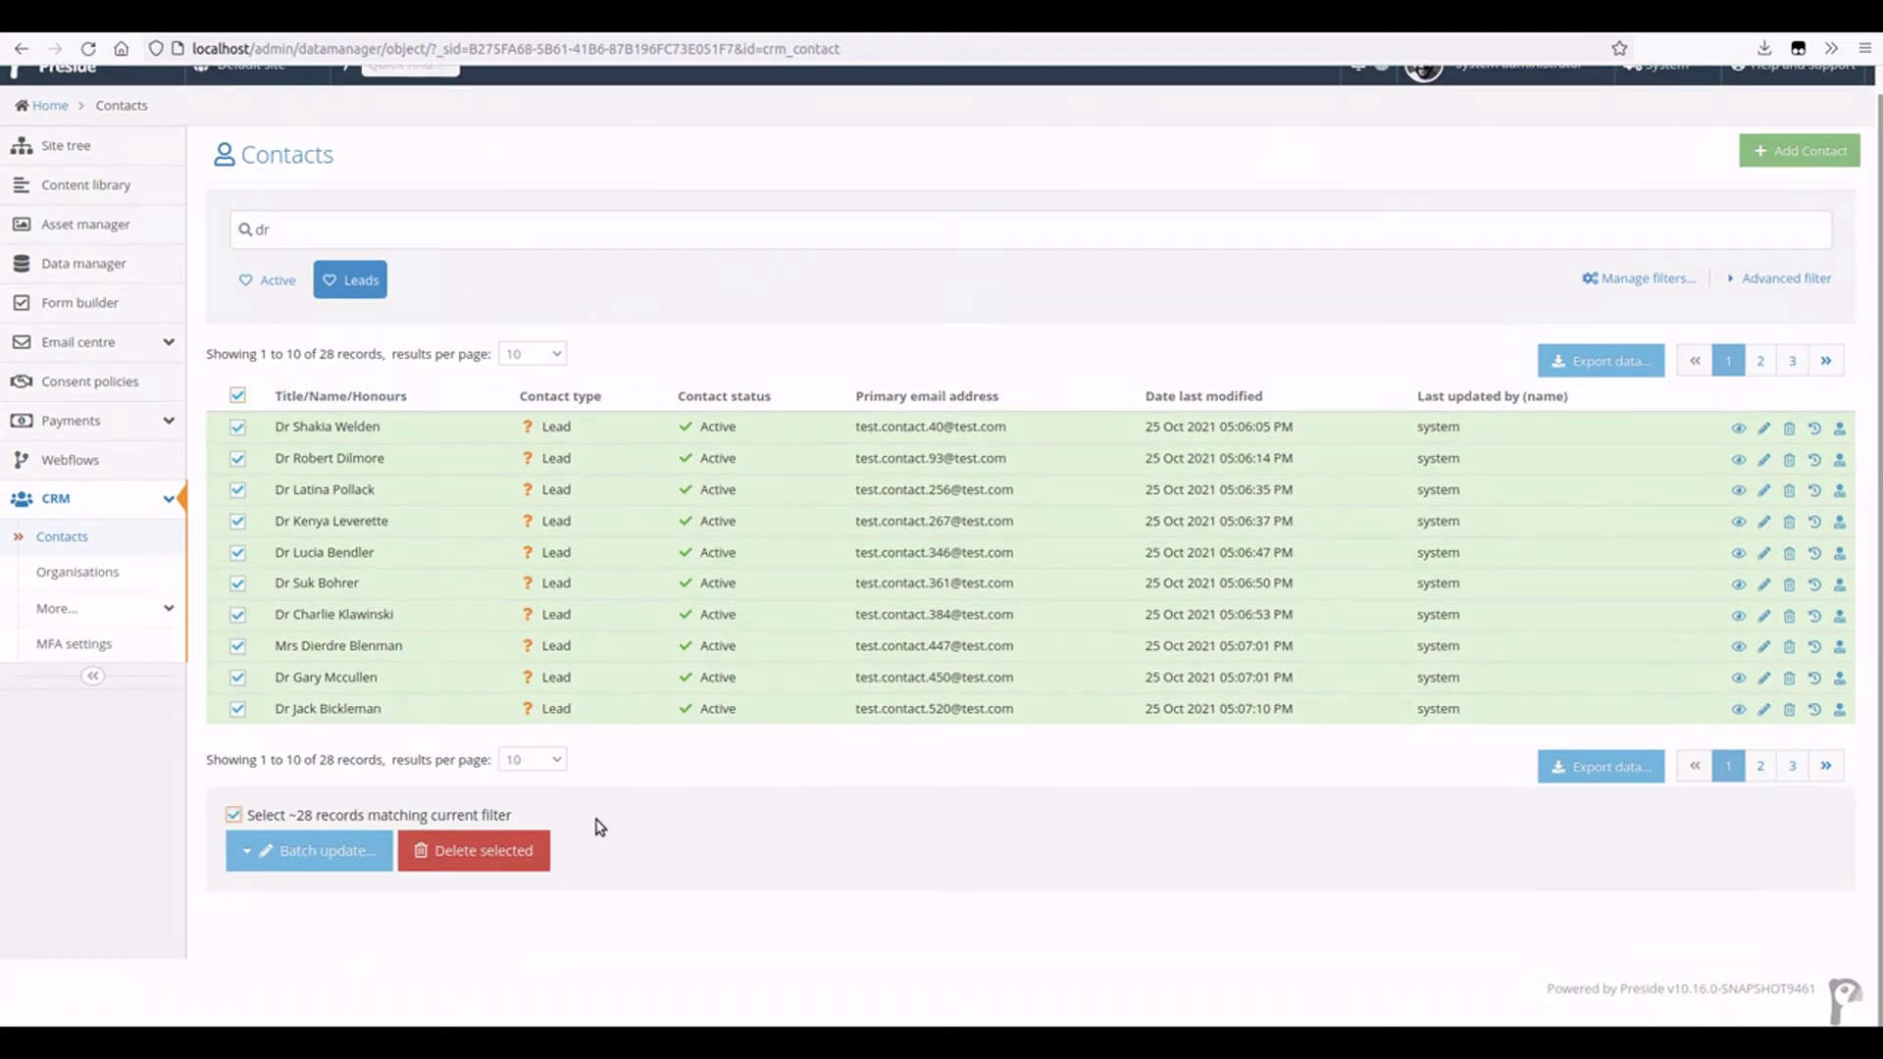
- Batch update their Contact type to Contact, then return to the contacts list
click(363, 853)
scroll(362, 855, down, 3)
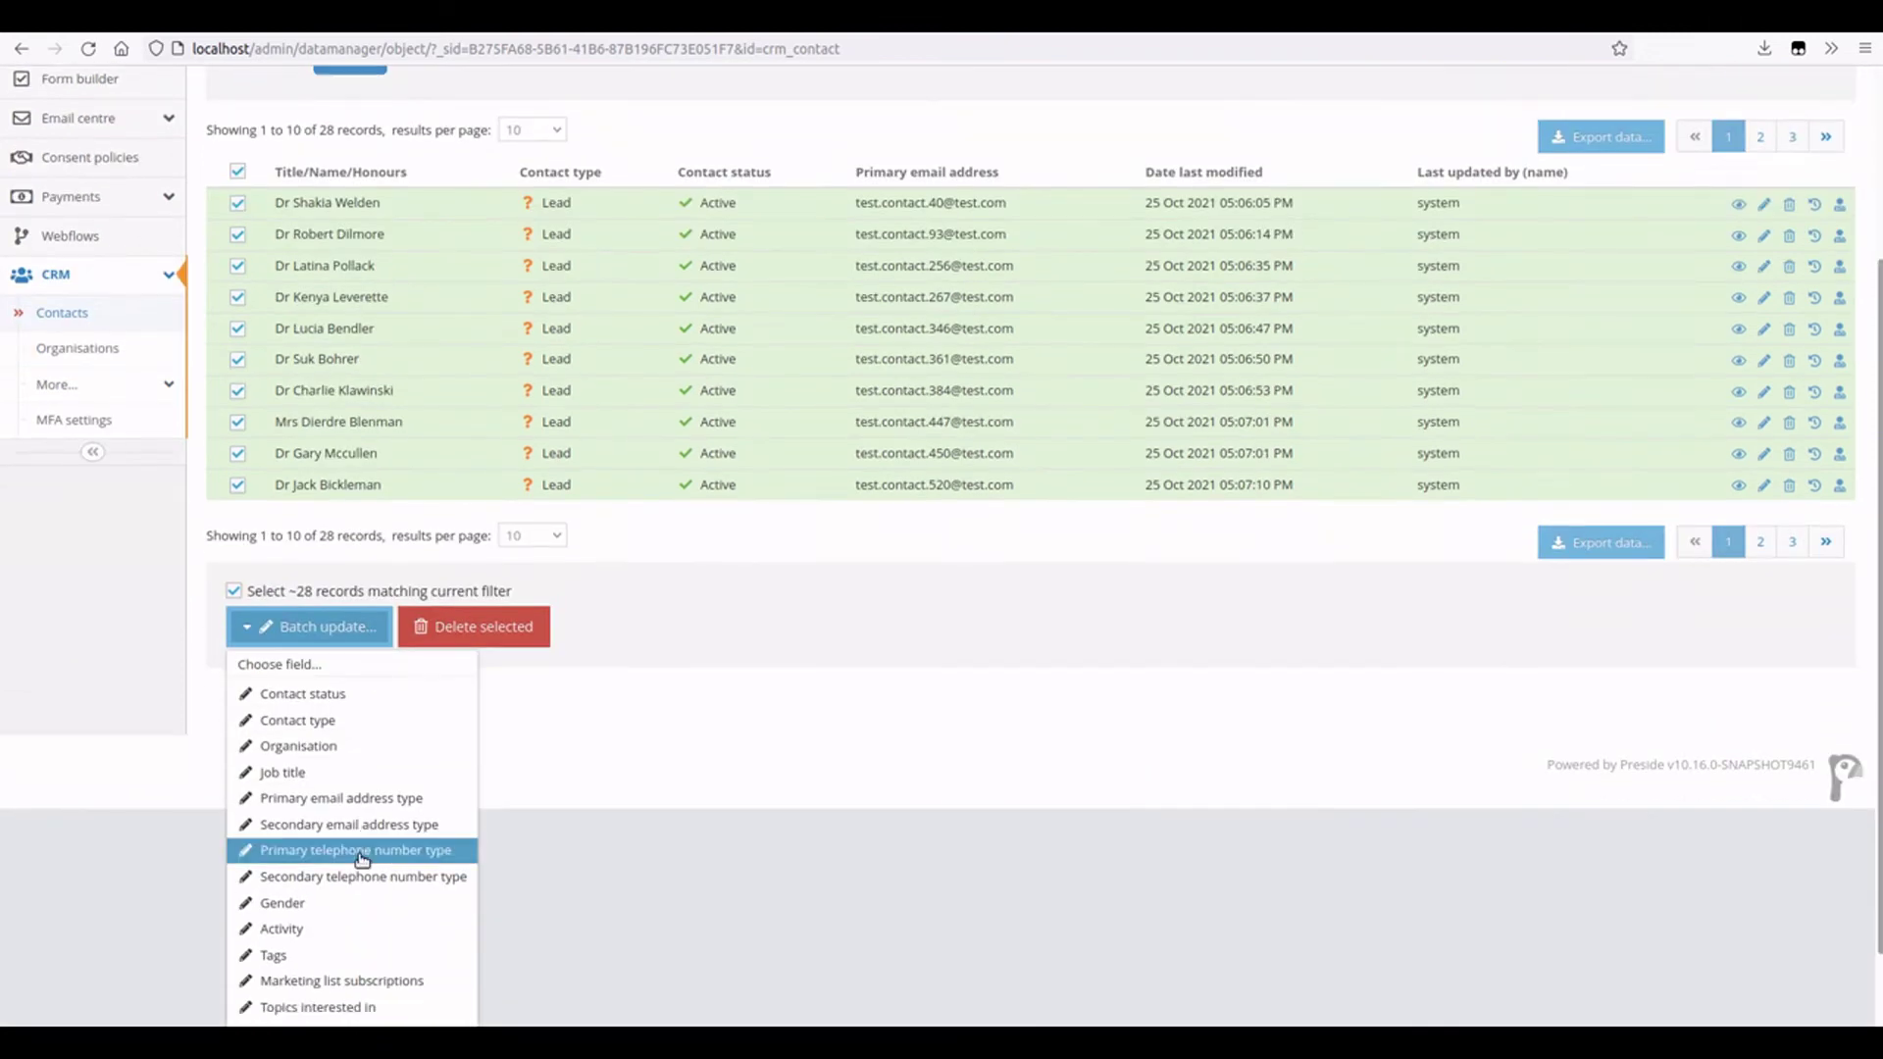
click(365, 723)
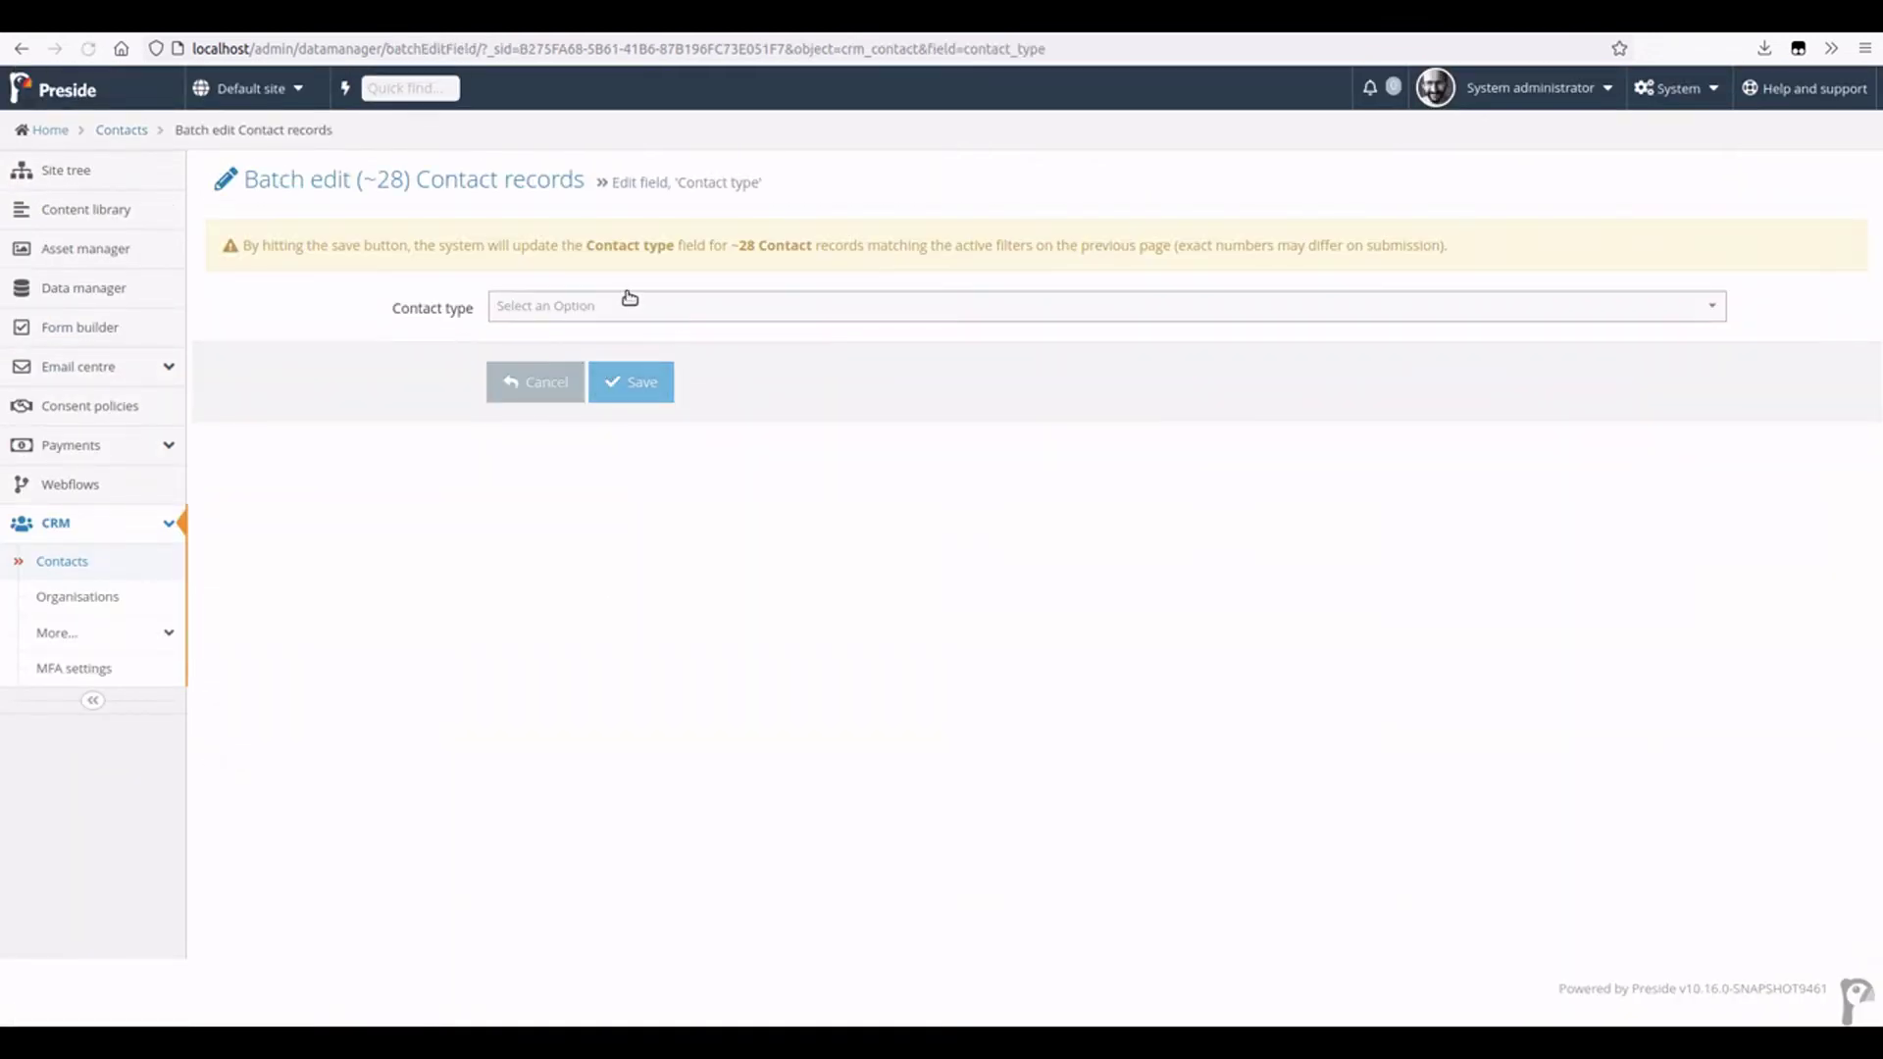
click(603, 308)
click(585, 392)
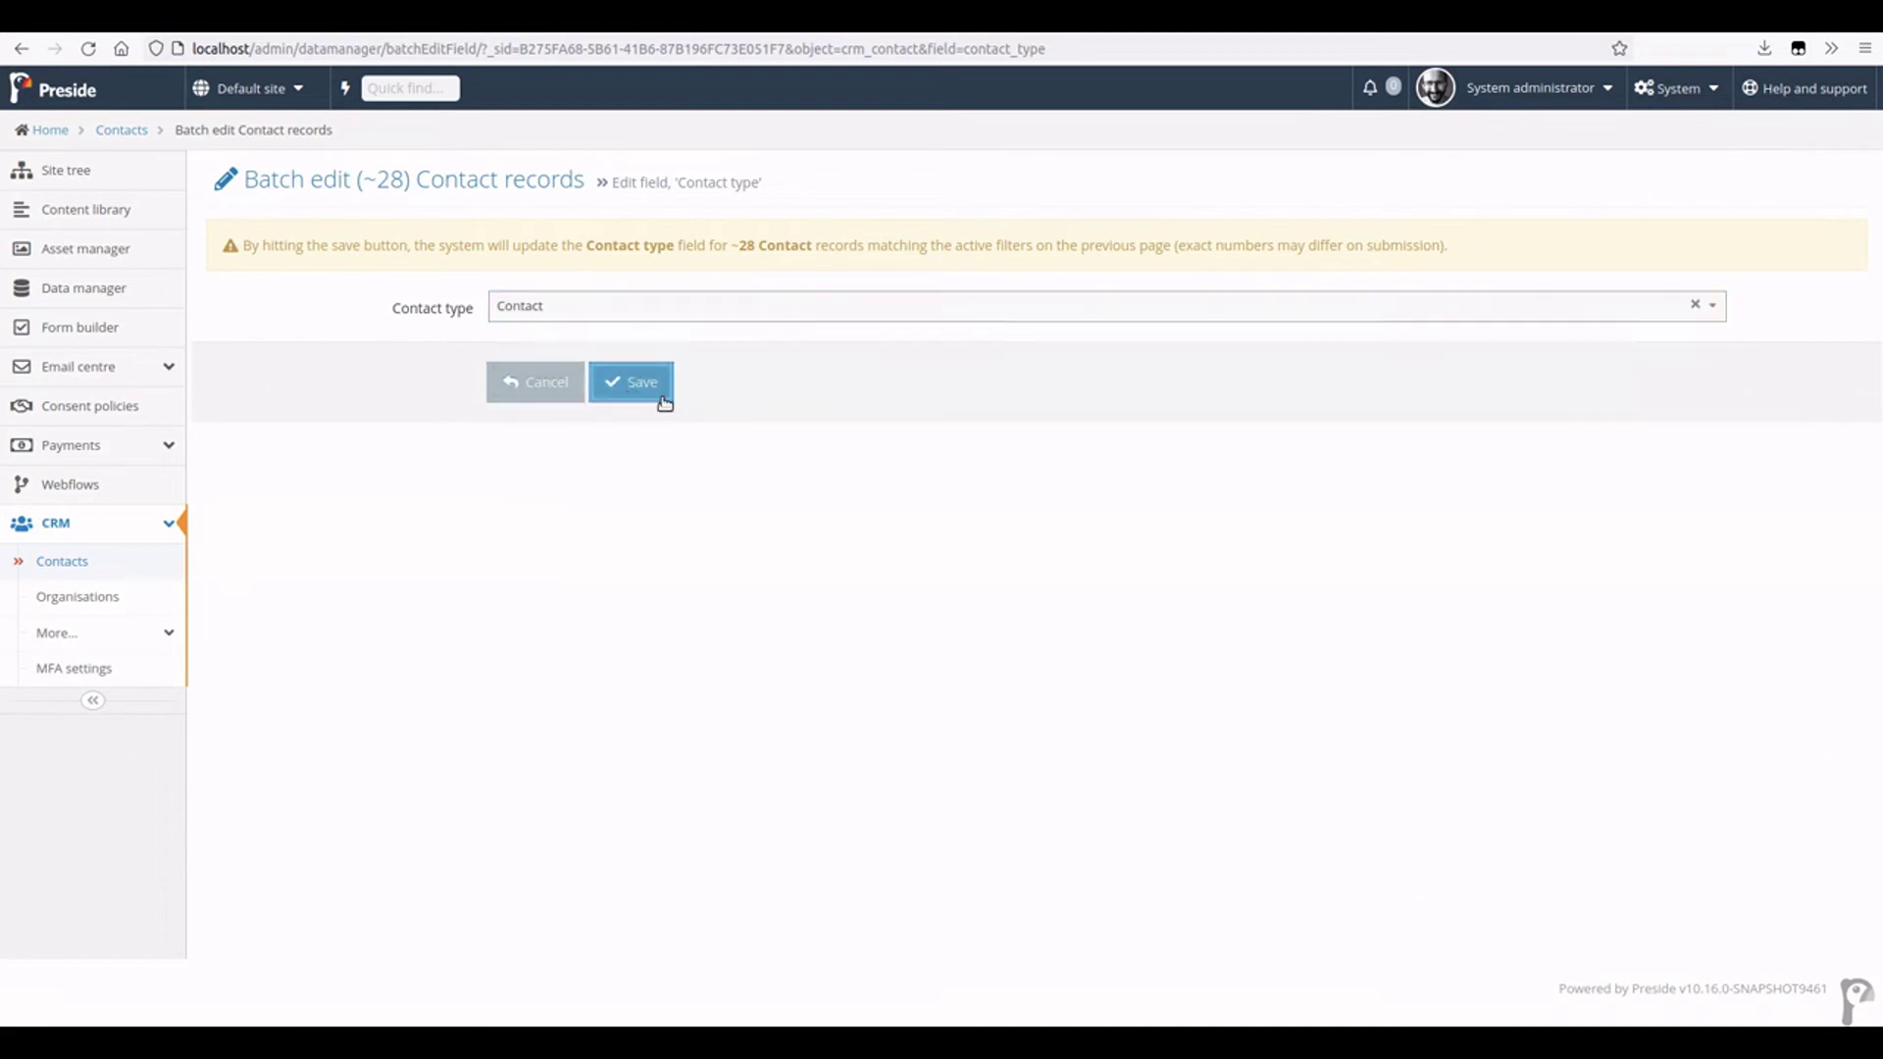
click(615, 383)
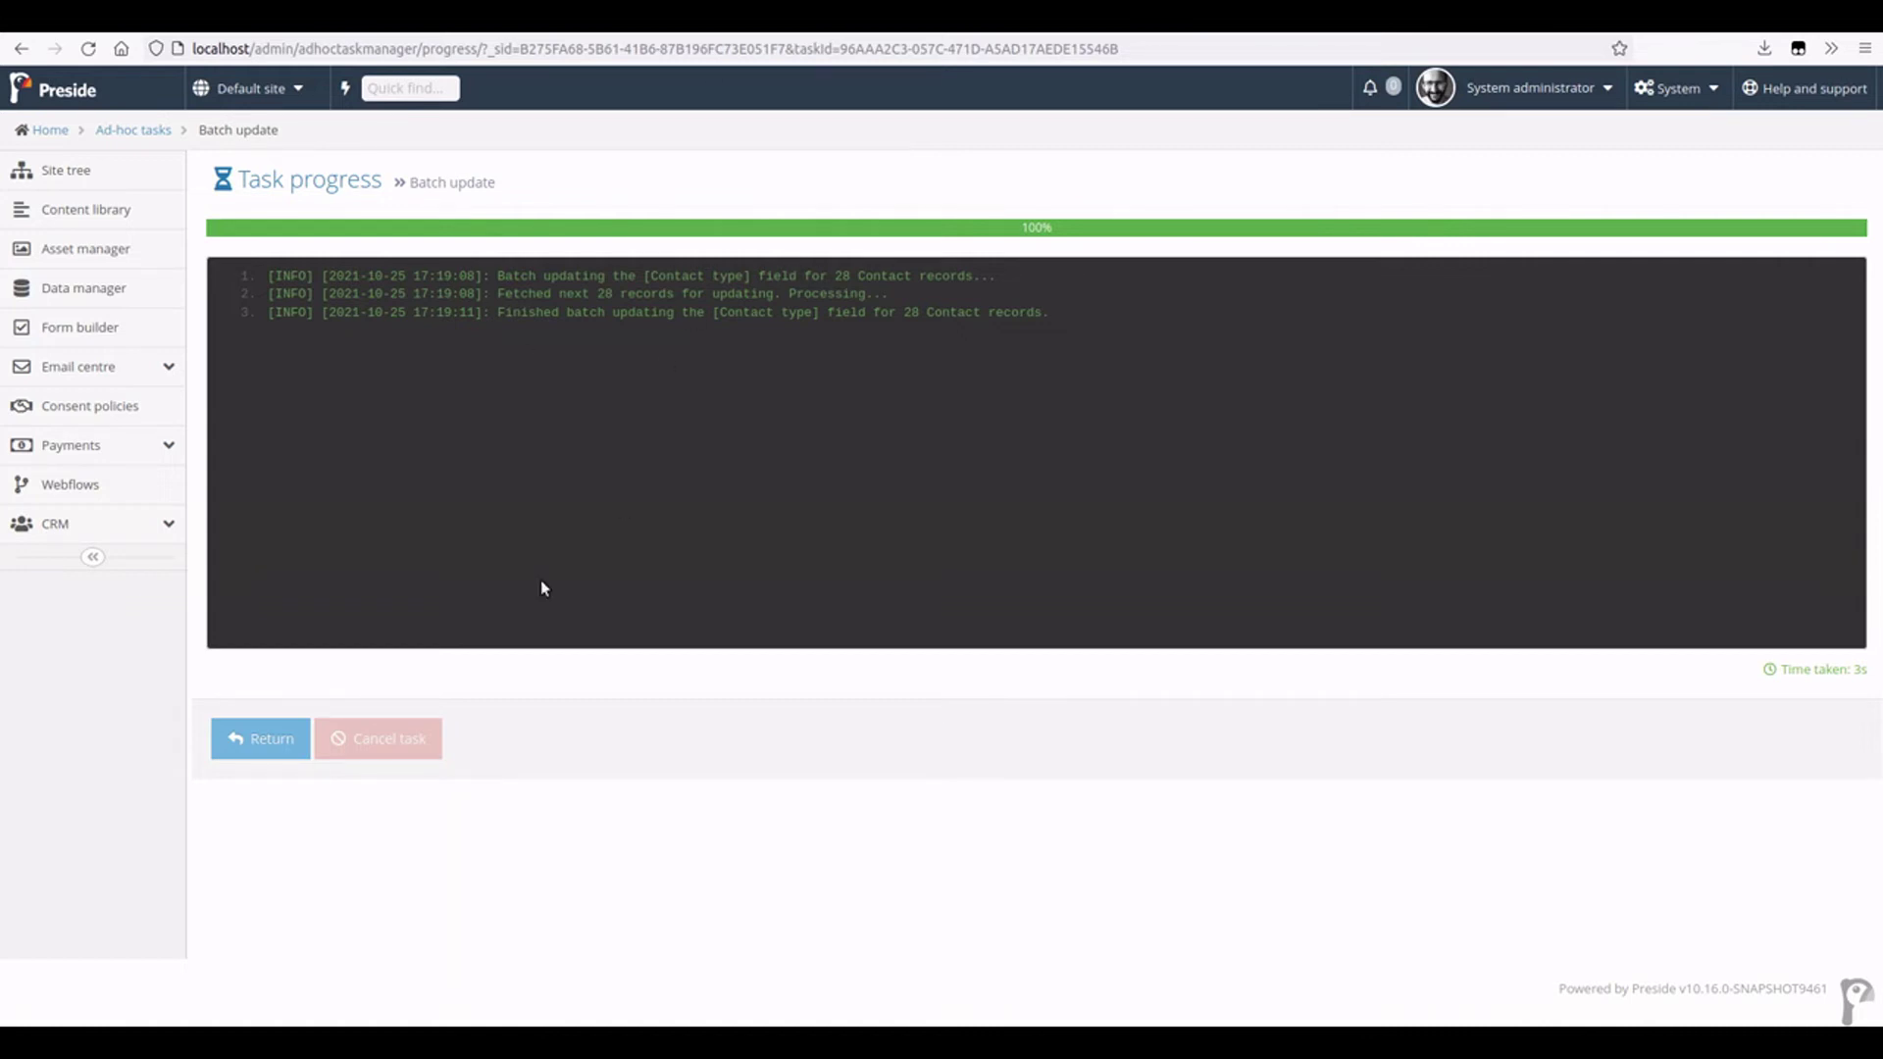
click(257, 737)
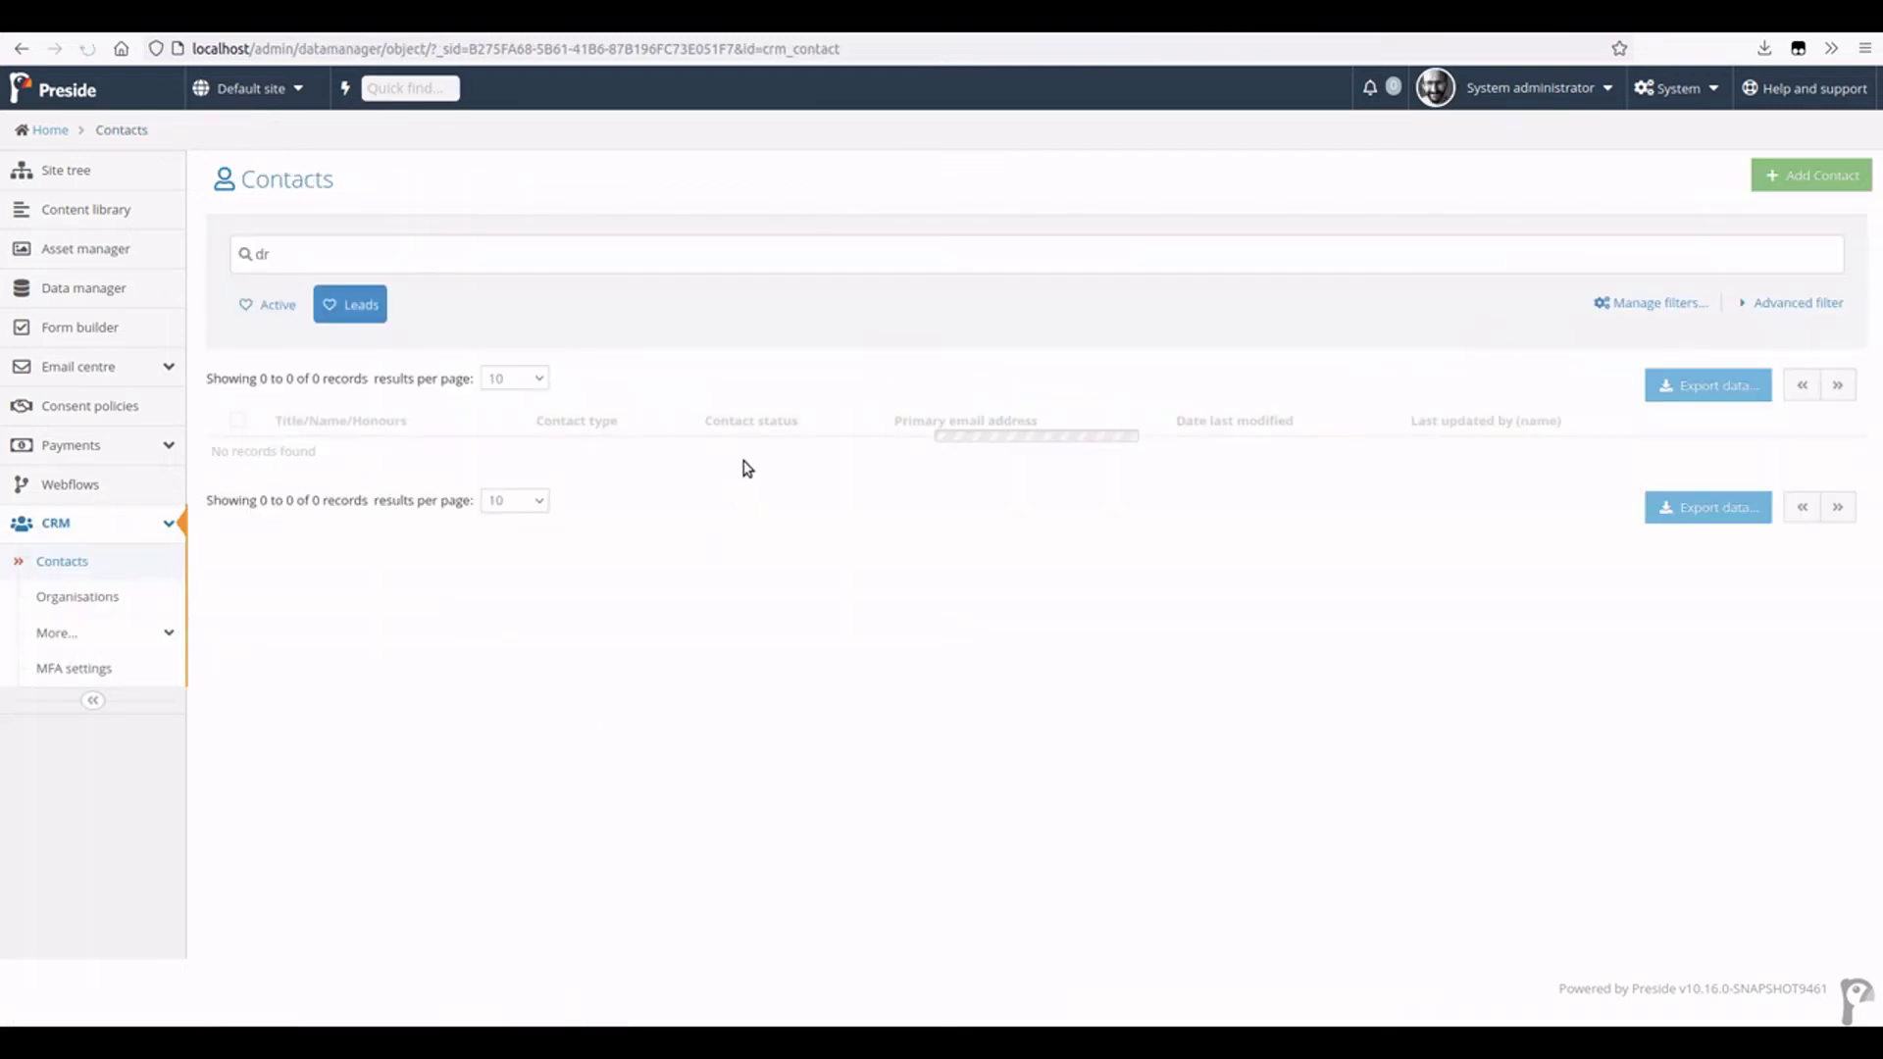
- Clear the Leads filter and the 'dr' search, then select all 1,000 contacts
click(360, 310)
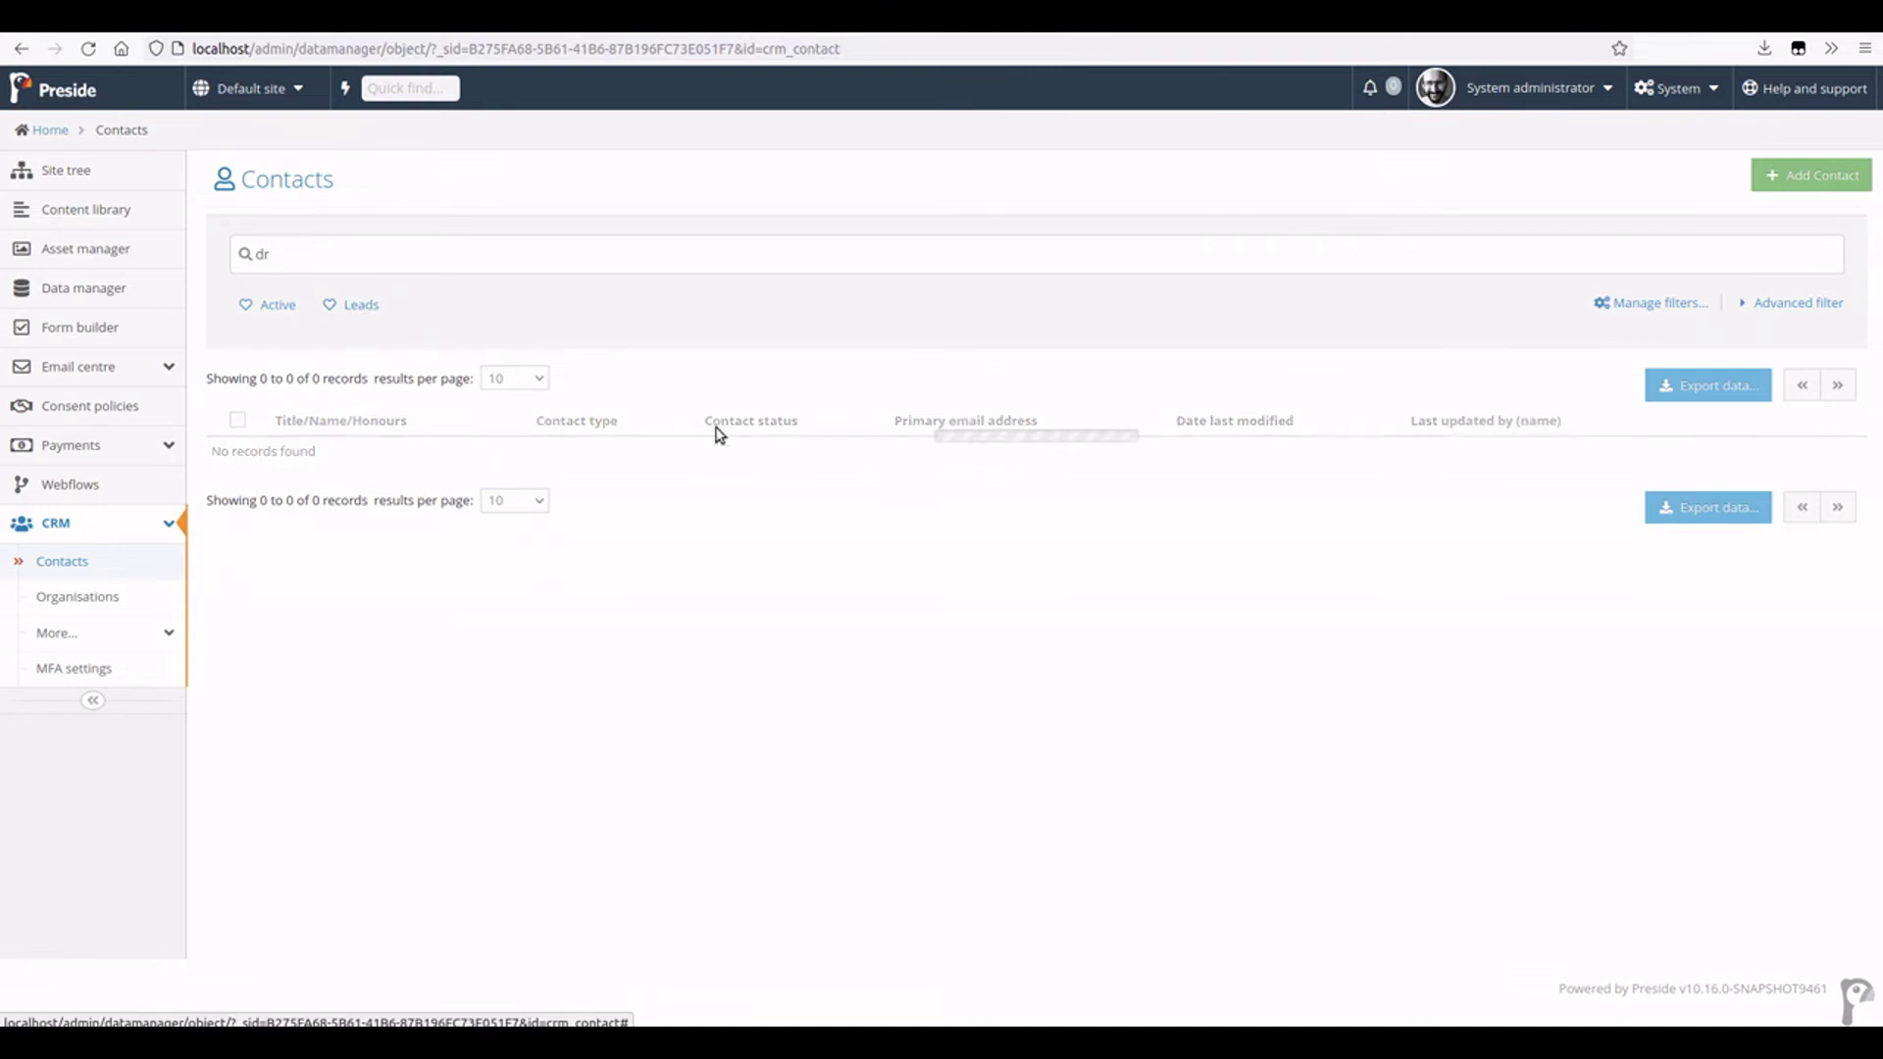
double_click(261, 253)
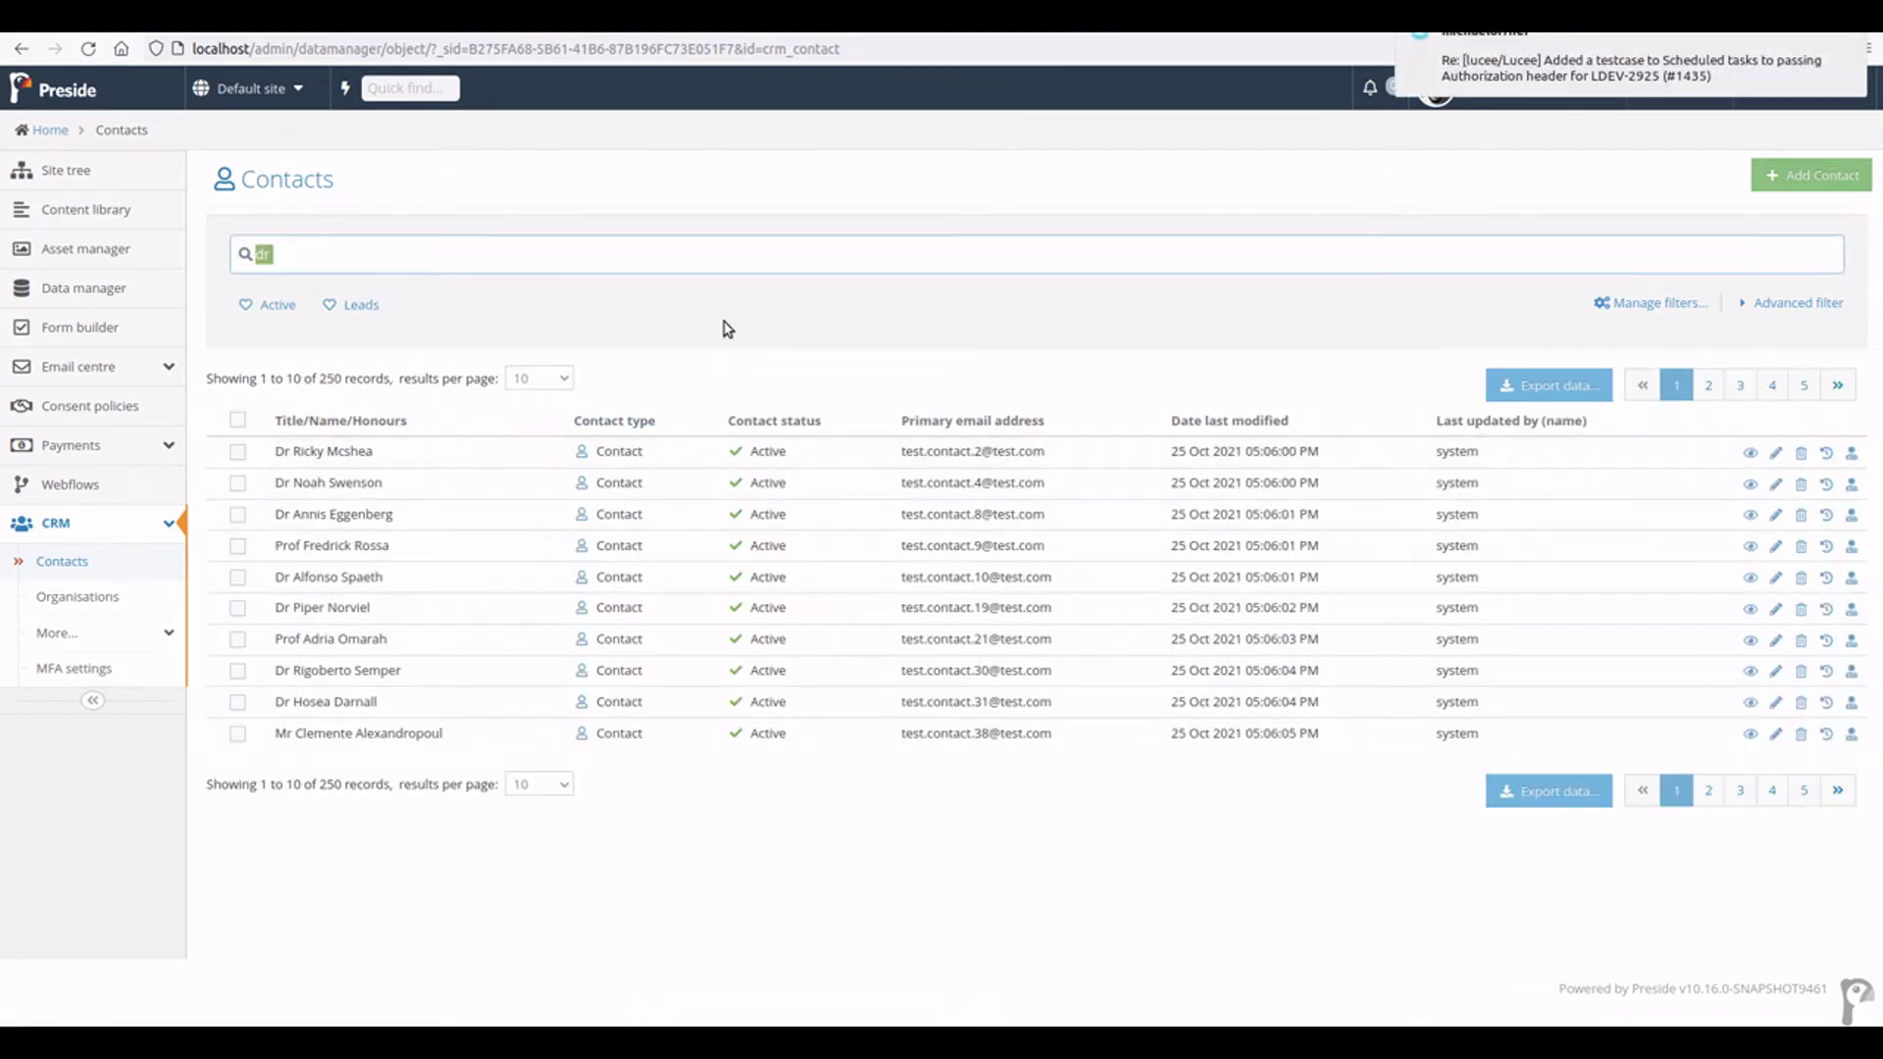
key(BackSpace)
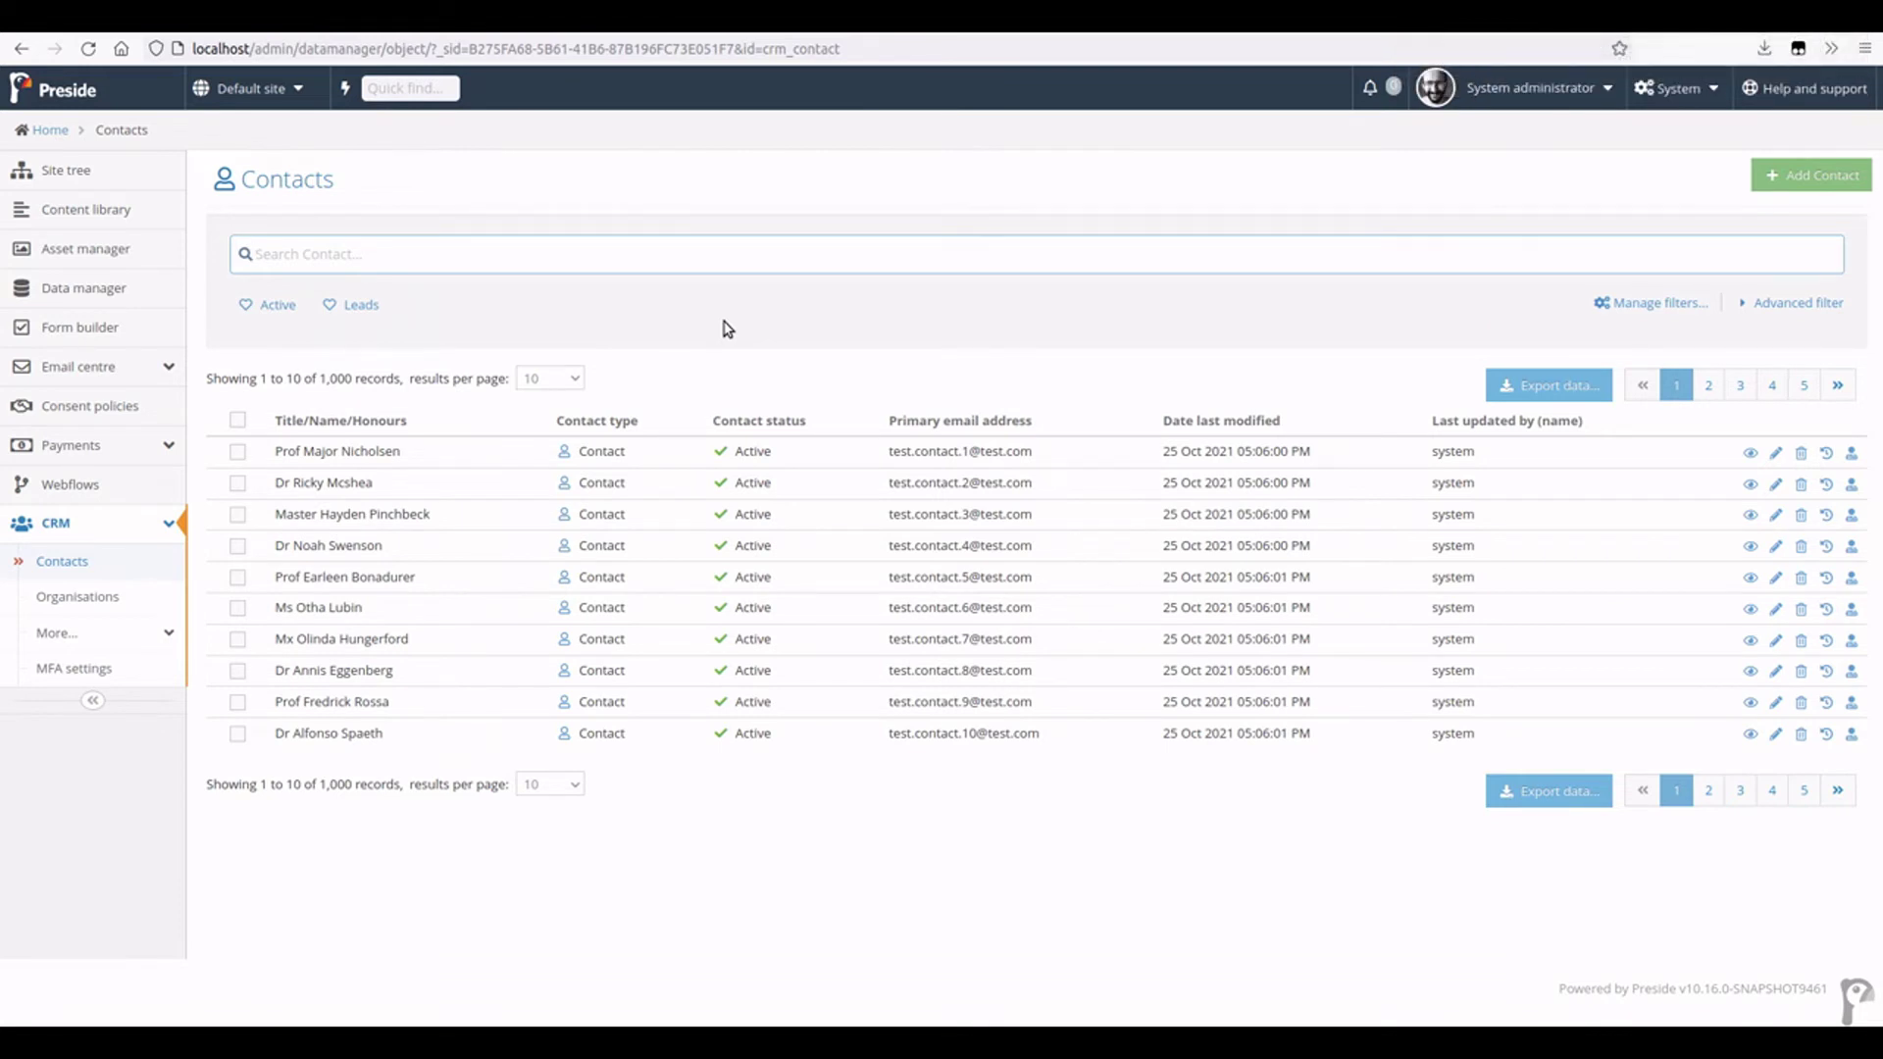
click(237, 419)
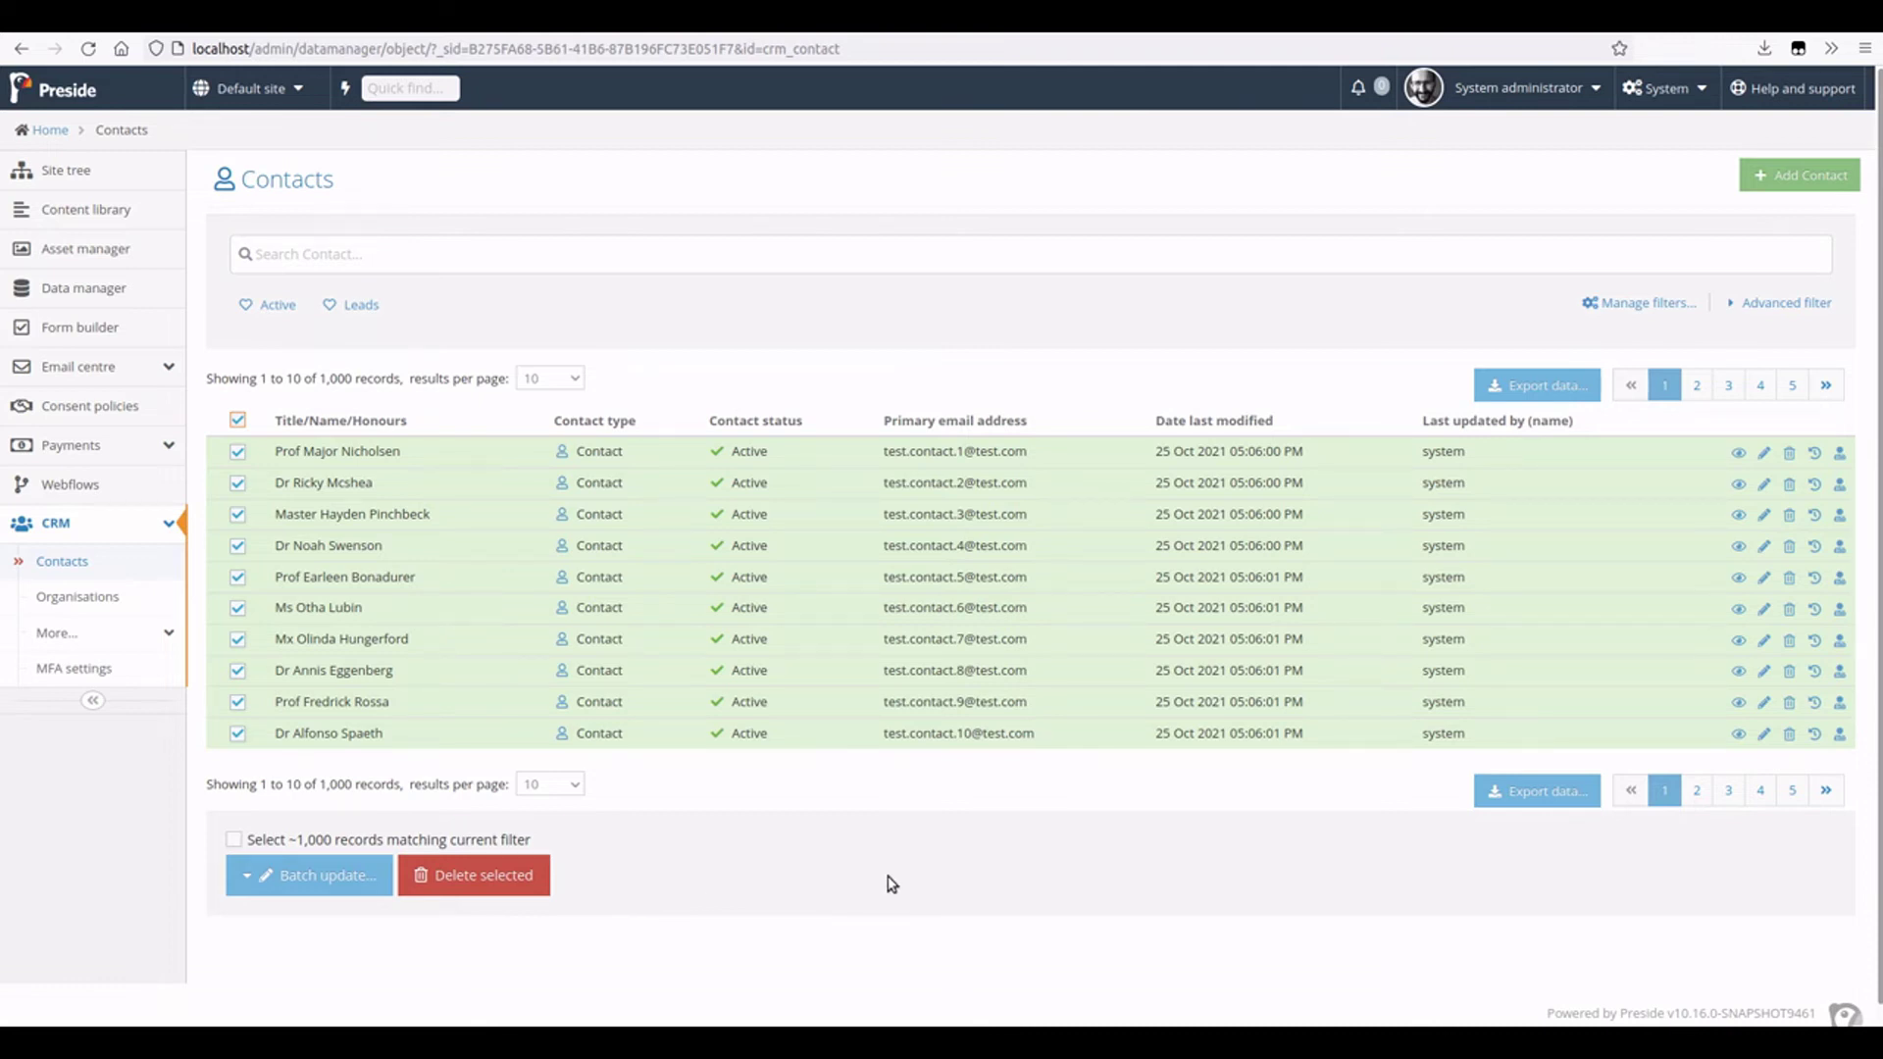
click(406, 841)
- Open the Pluto image in the Asset manager and select its Alt text value
click(142, 249)
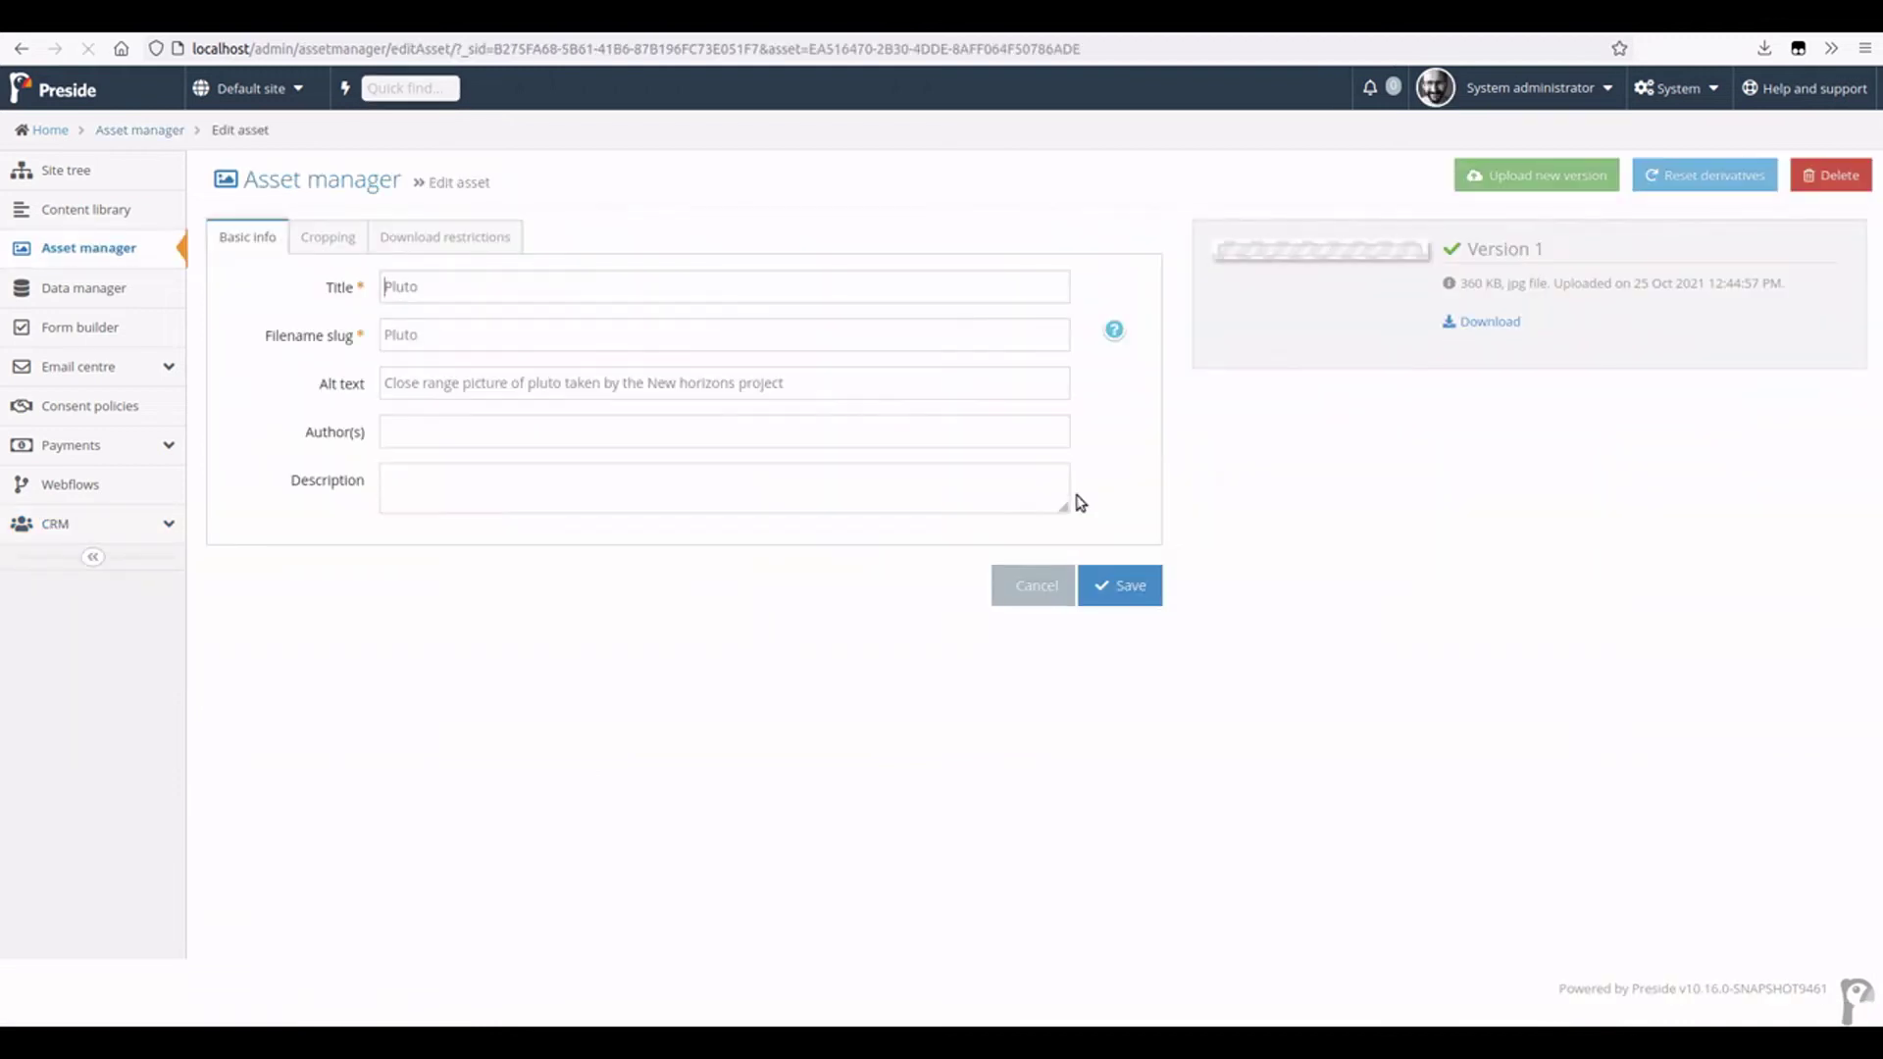
click(434, 385)
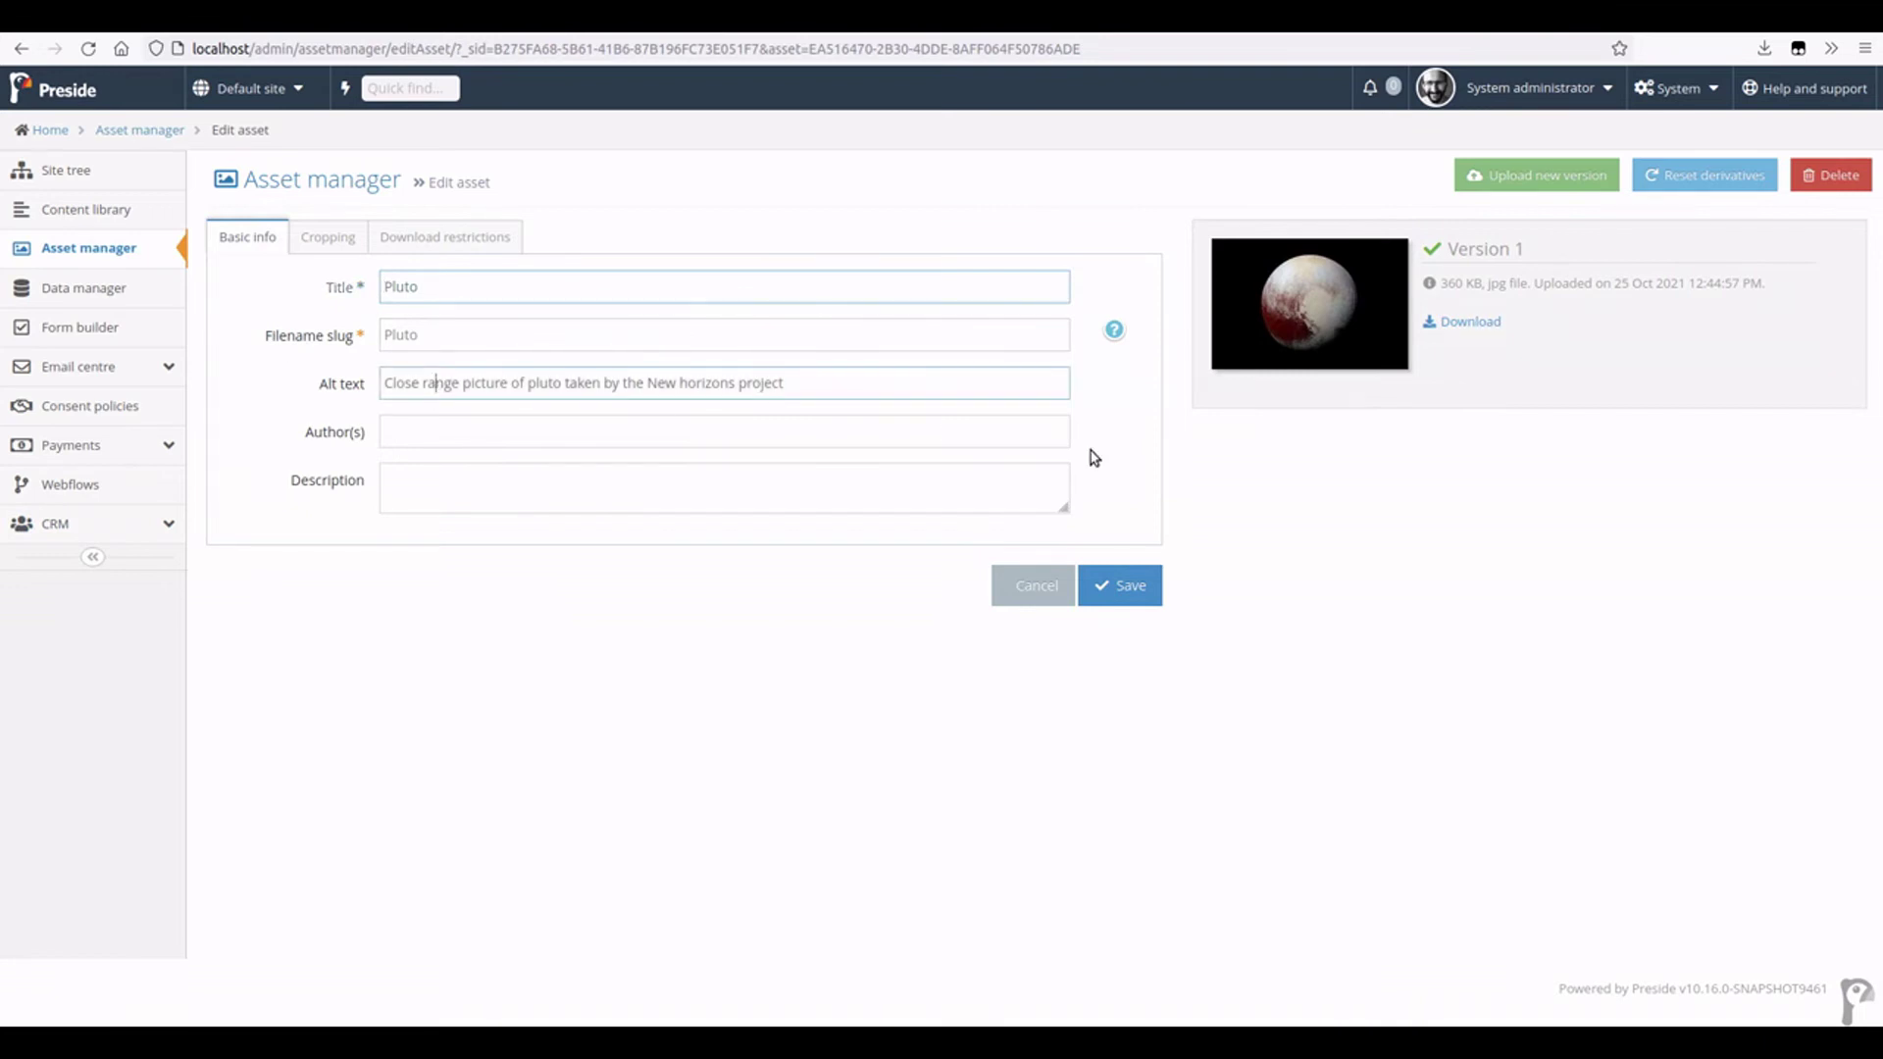
key(ctrl+a)
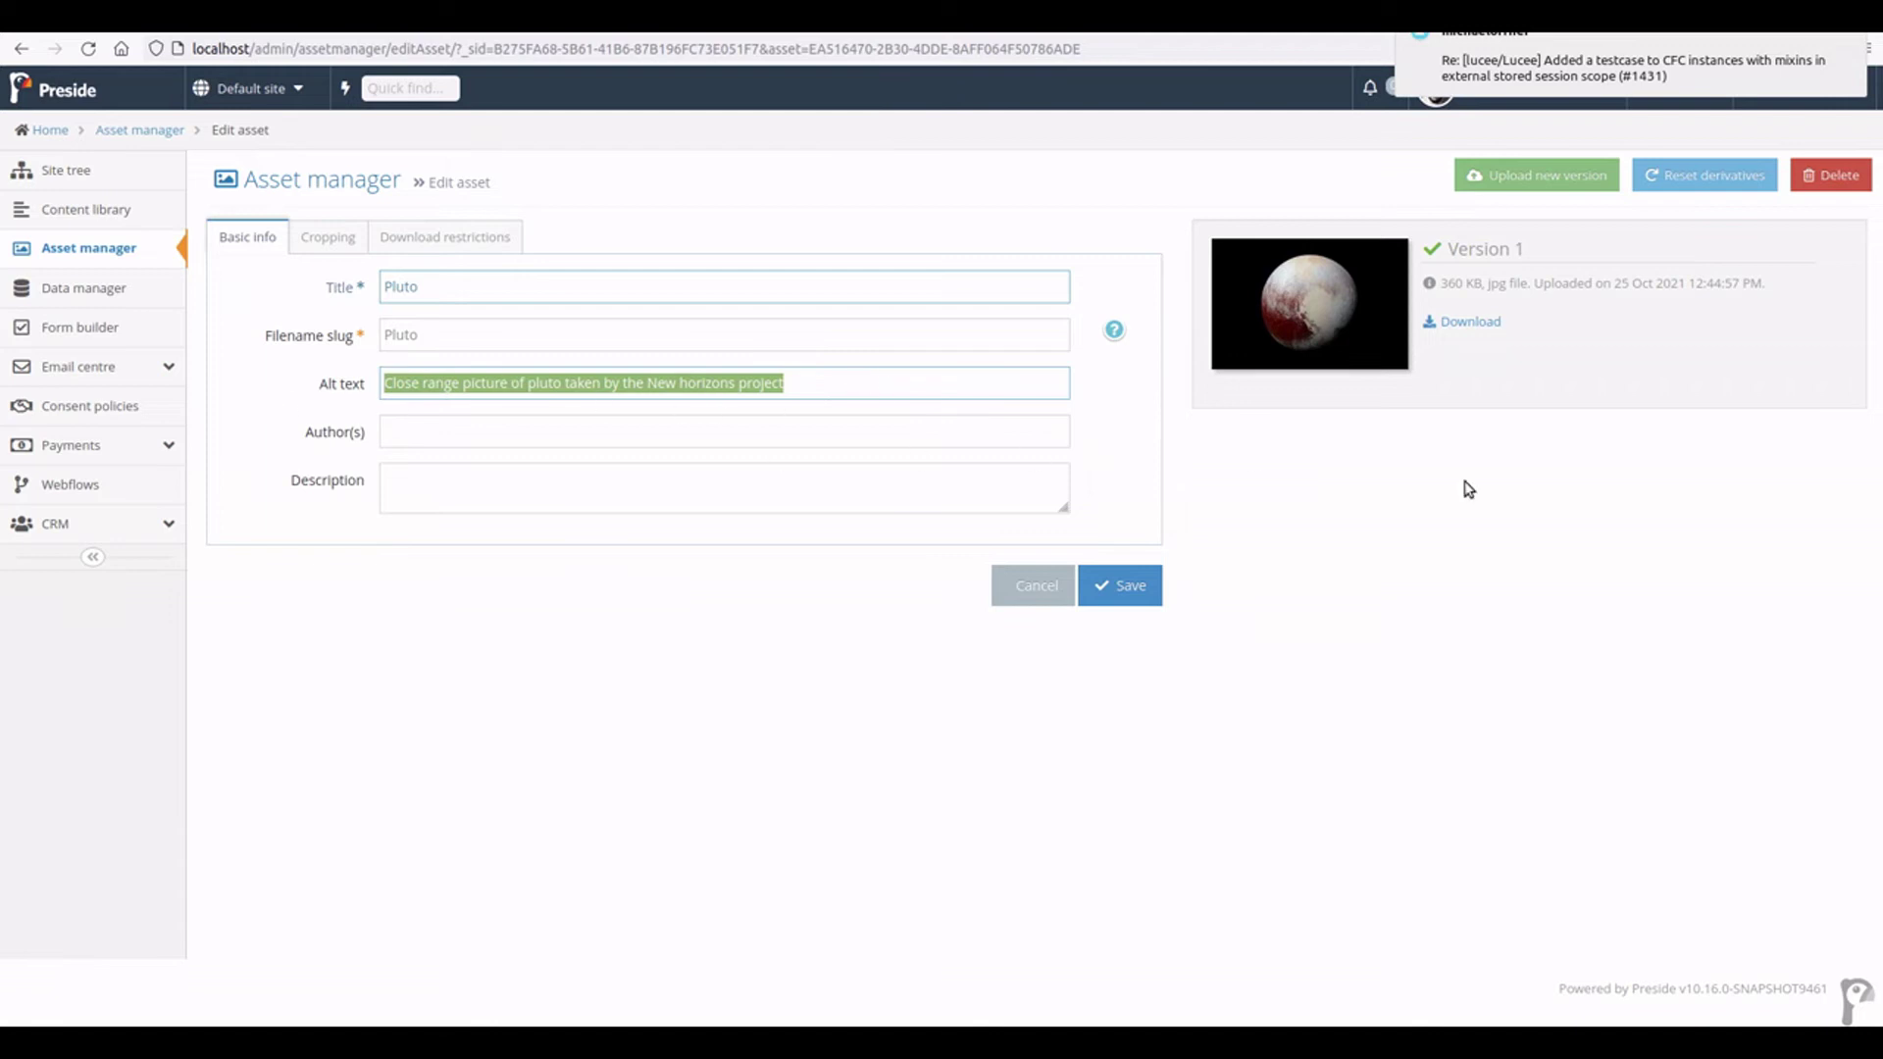
click(1549, 503)
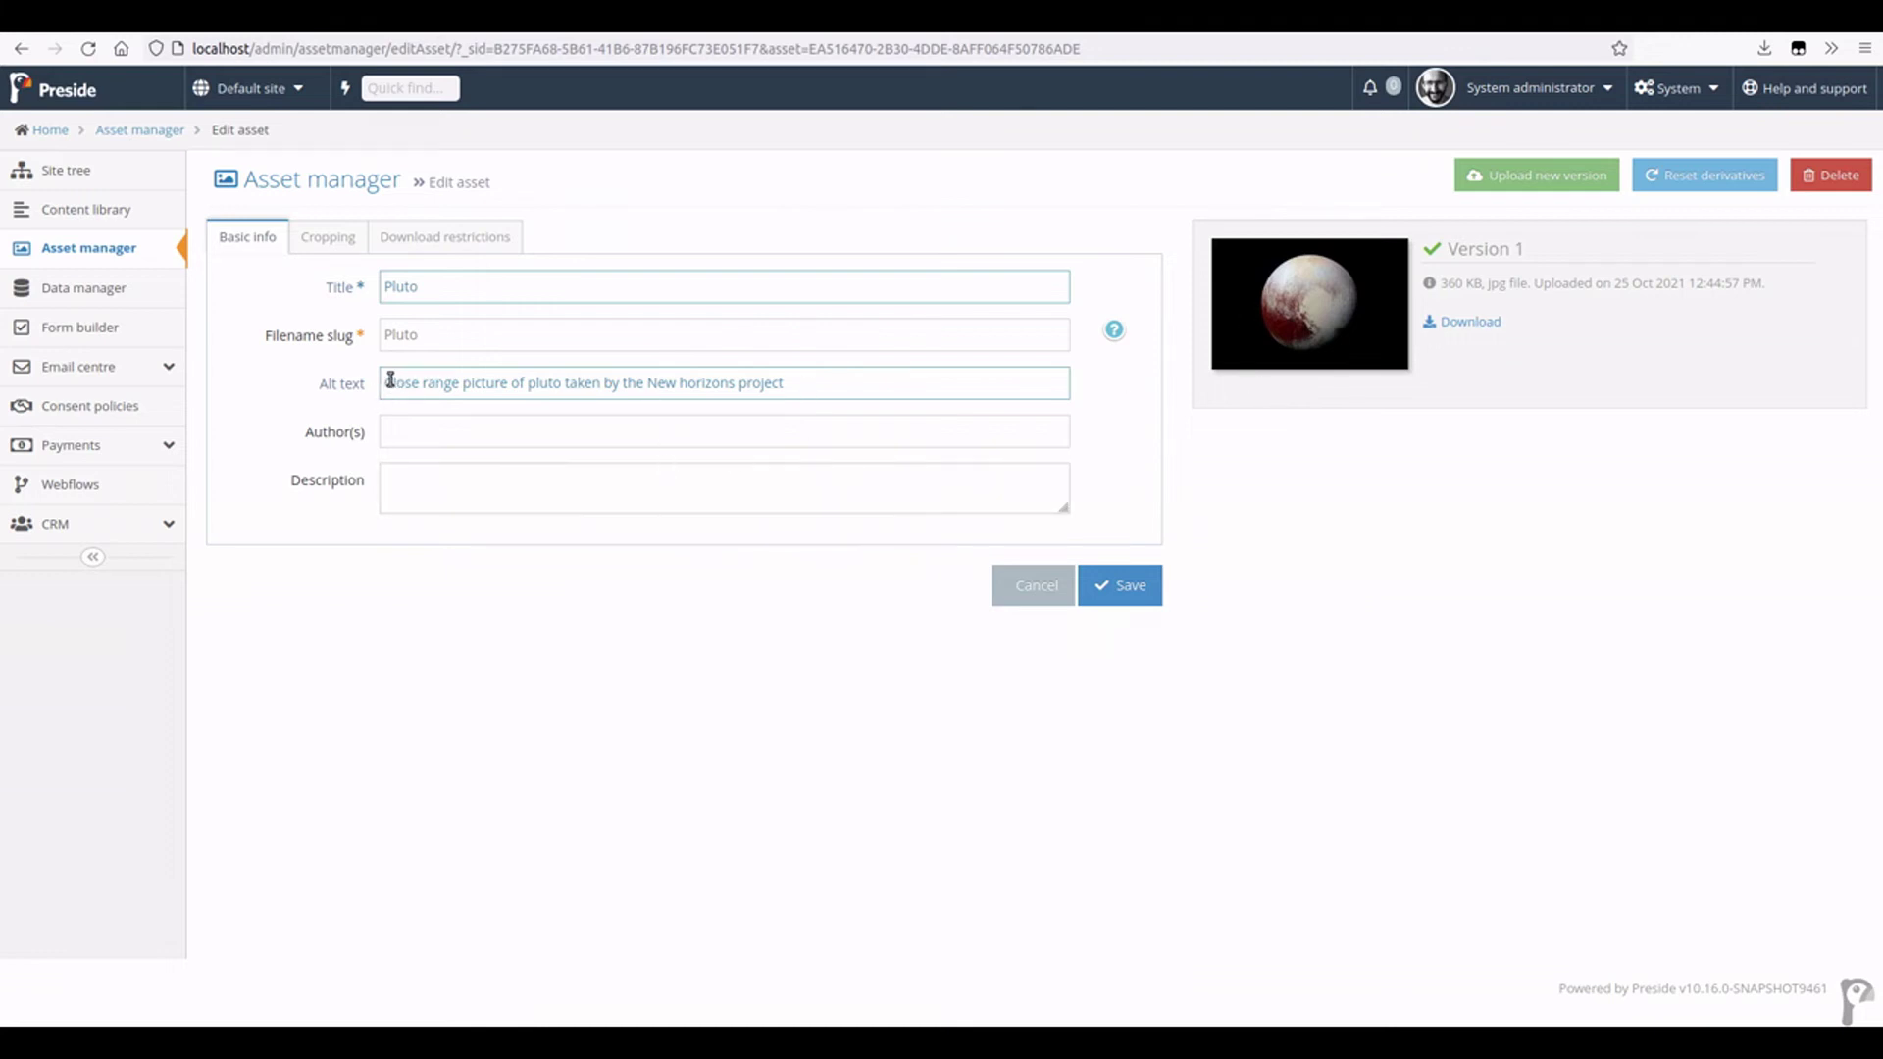
drag(390, 379, 849, 382)
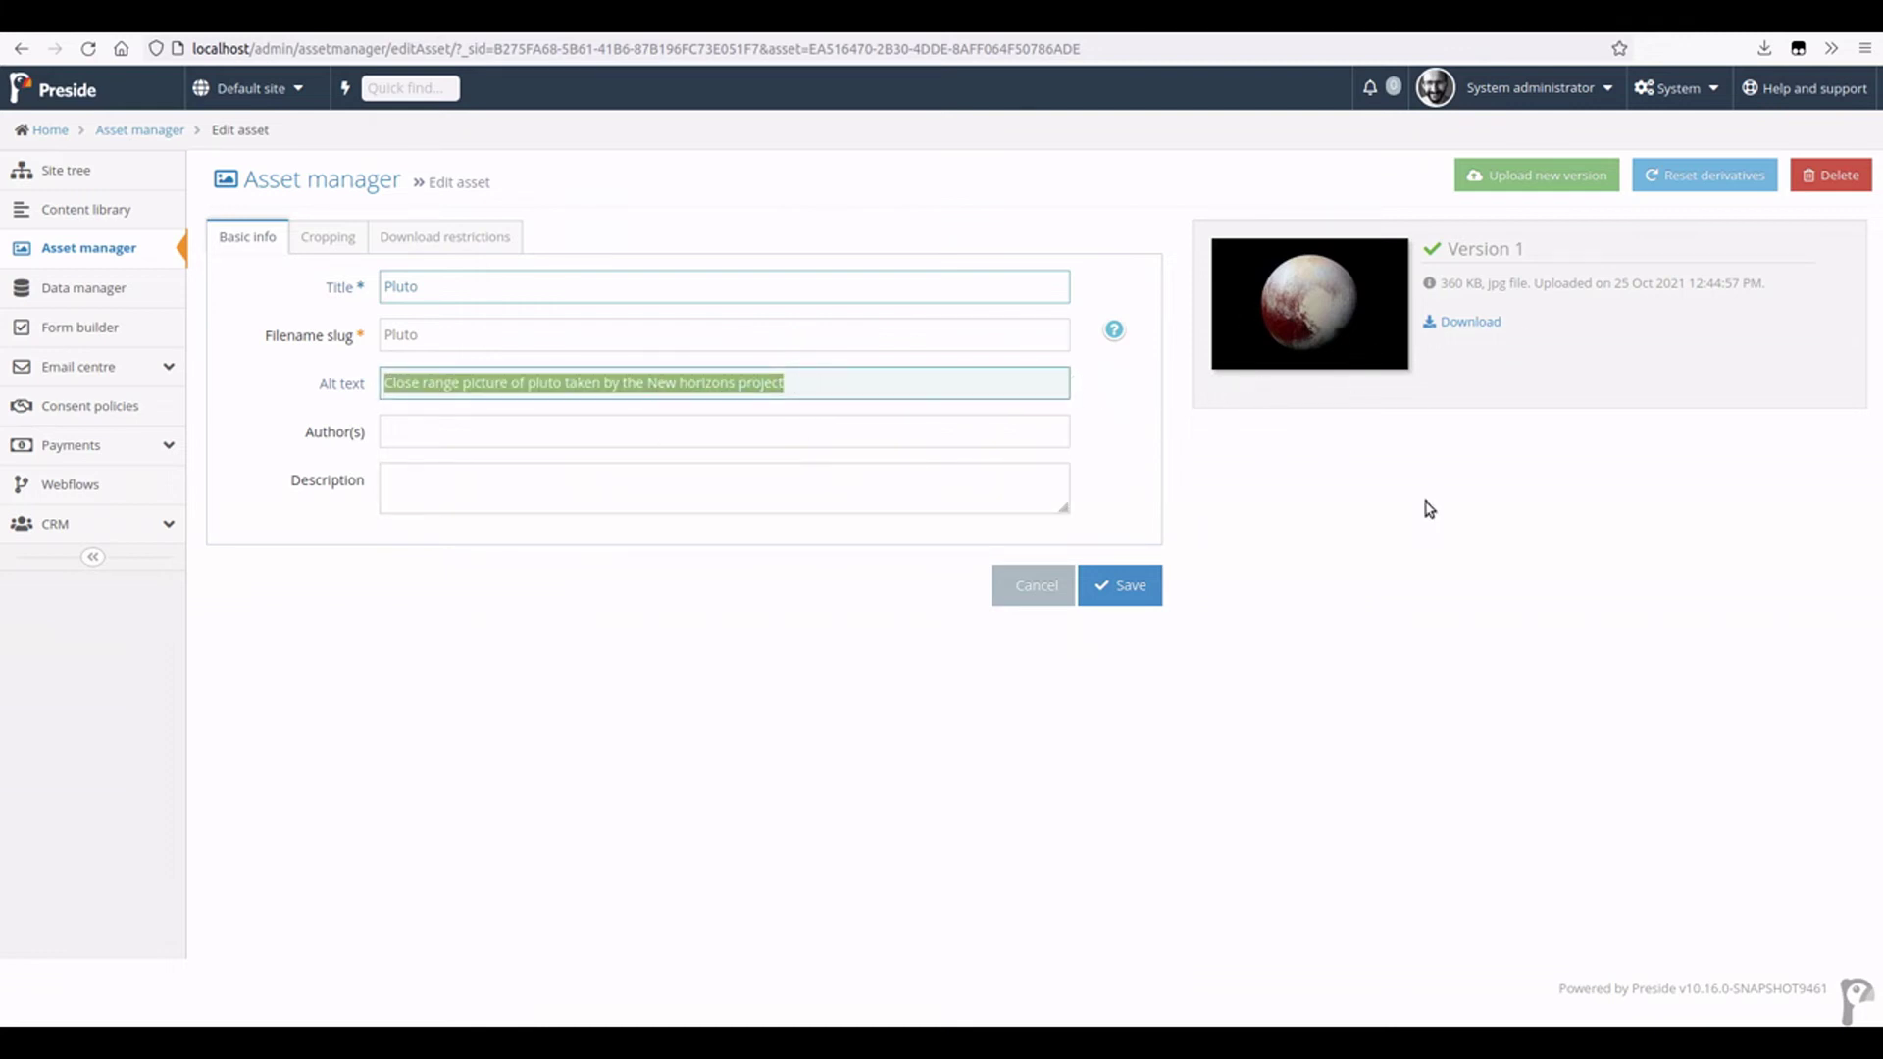
- Open the Homepage for editing and delete the word 'test' from its content
click(63, 169)
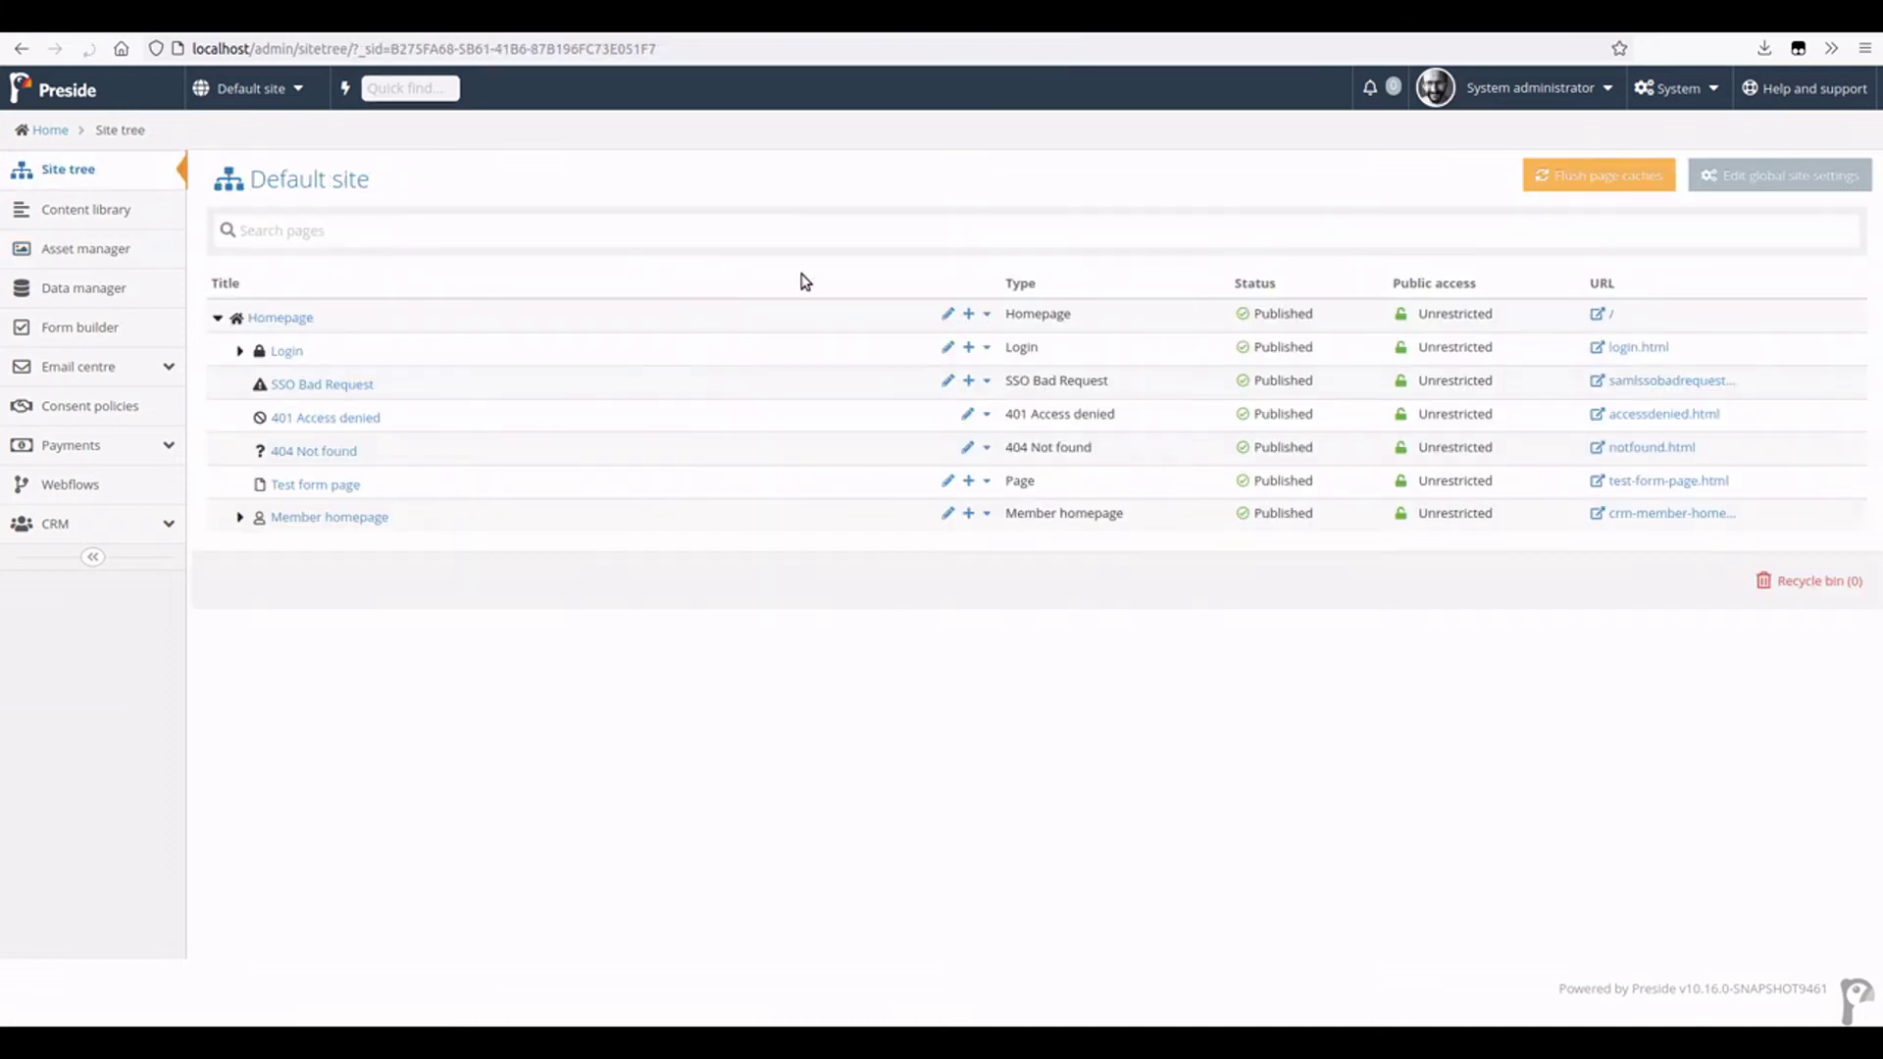
click(267, 318)
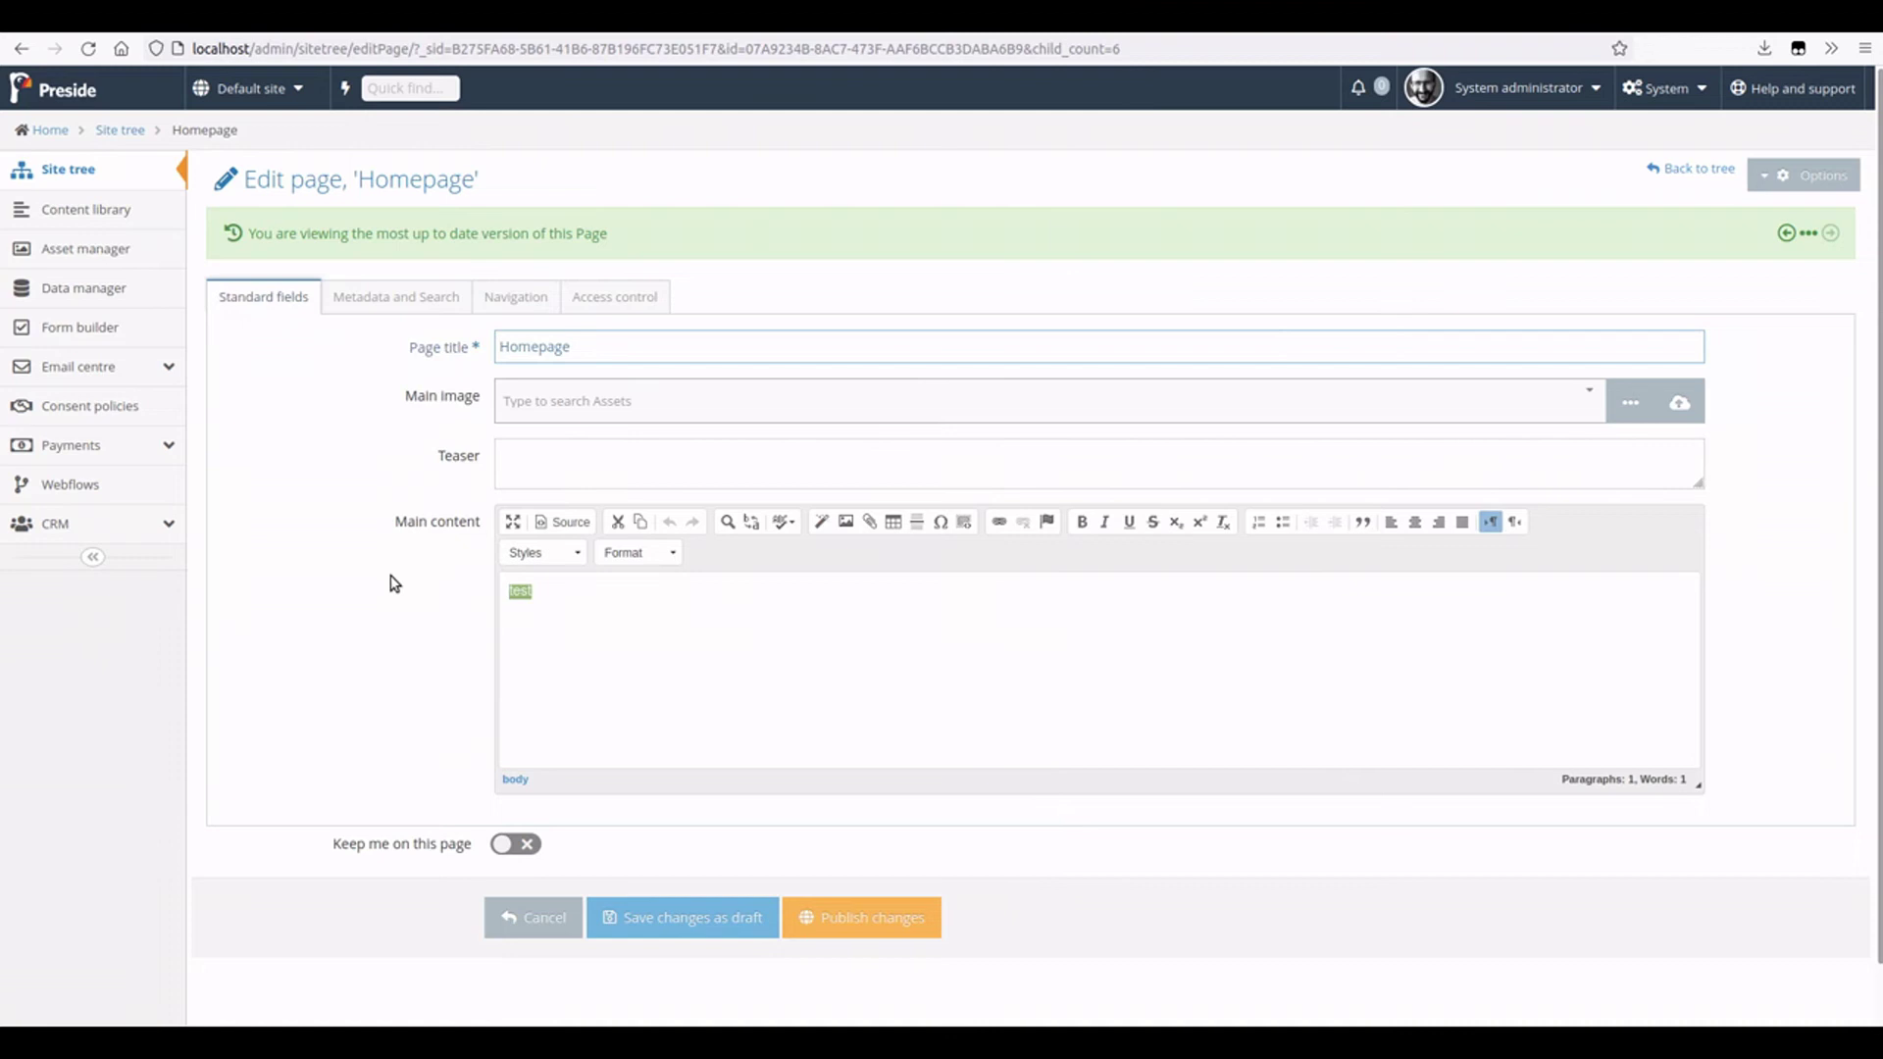
key(BackSpace)
- Insert the Pluto image with alt text 'Change the alt text' at width 800, and publish
click(847, 522)
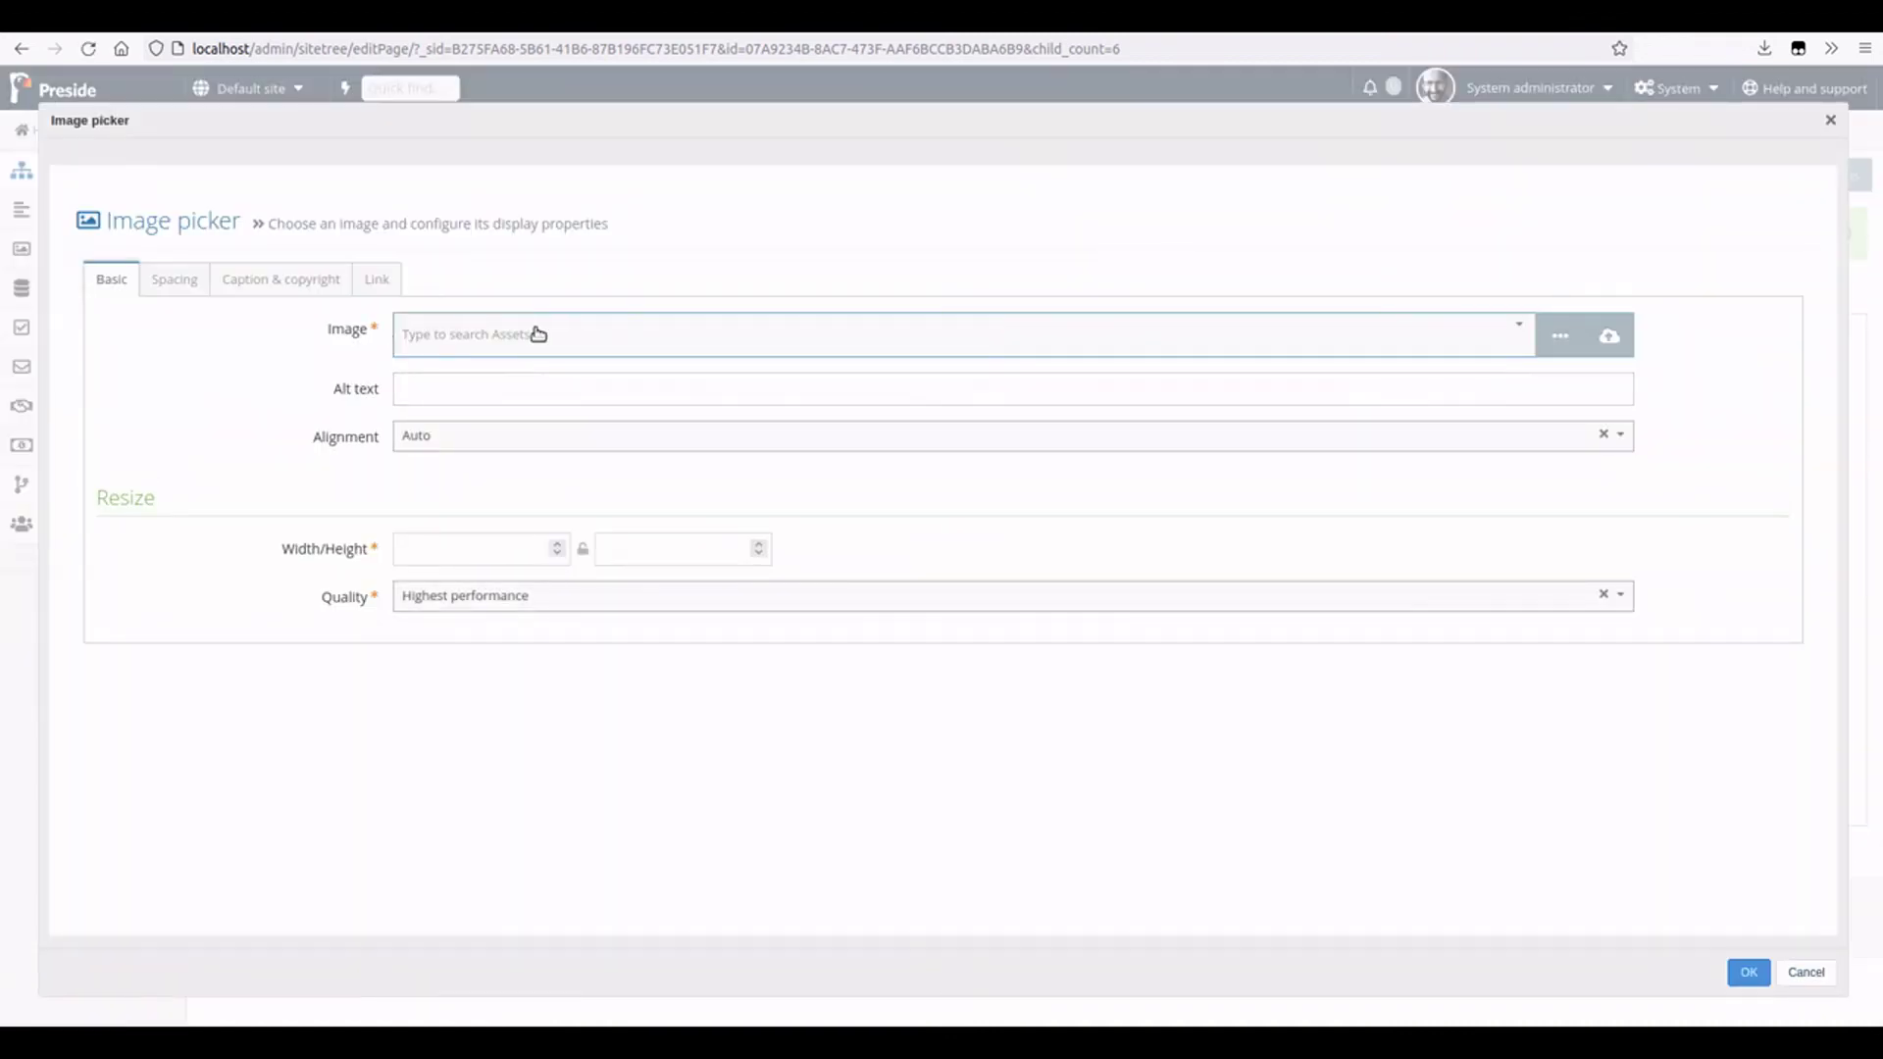
click(538, 333)
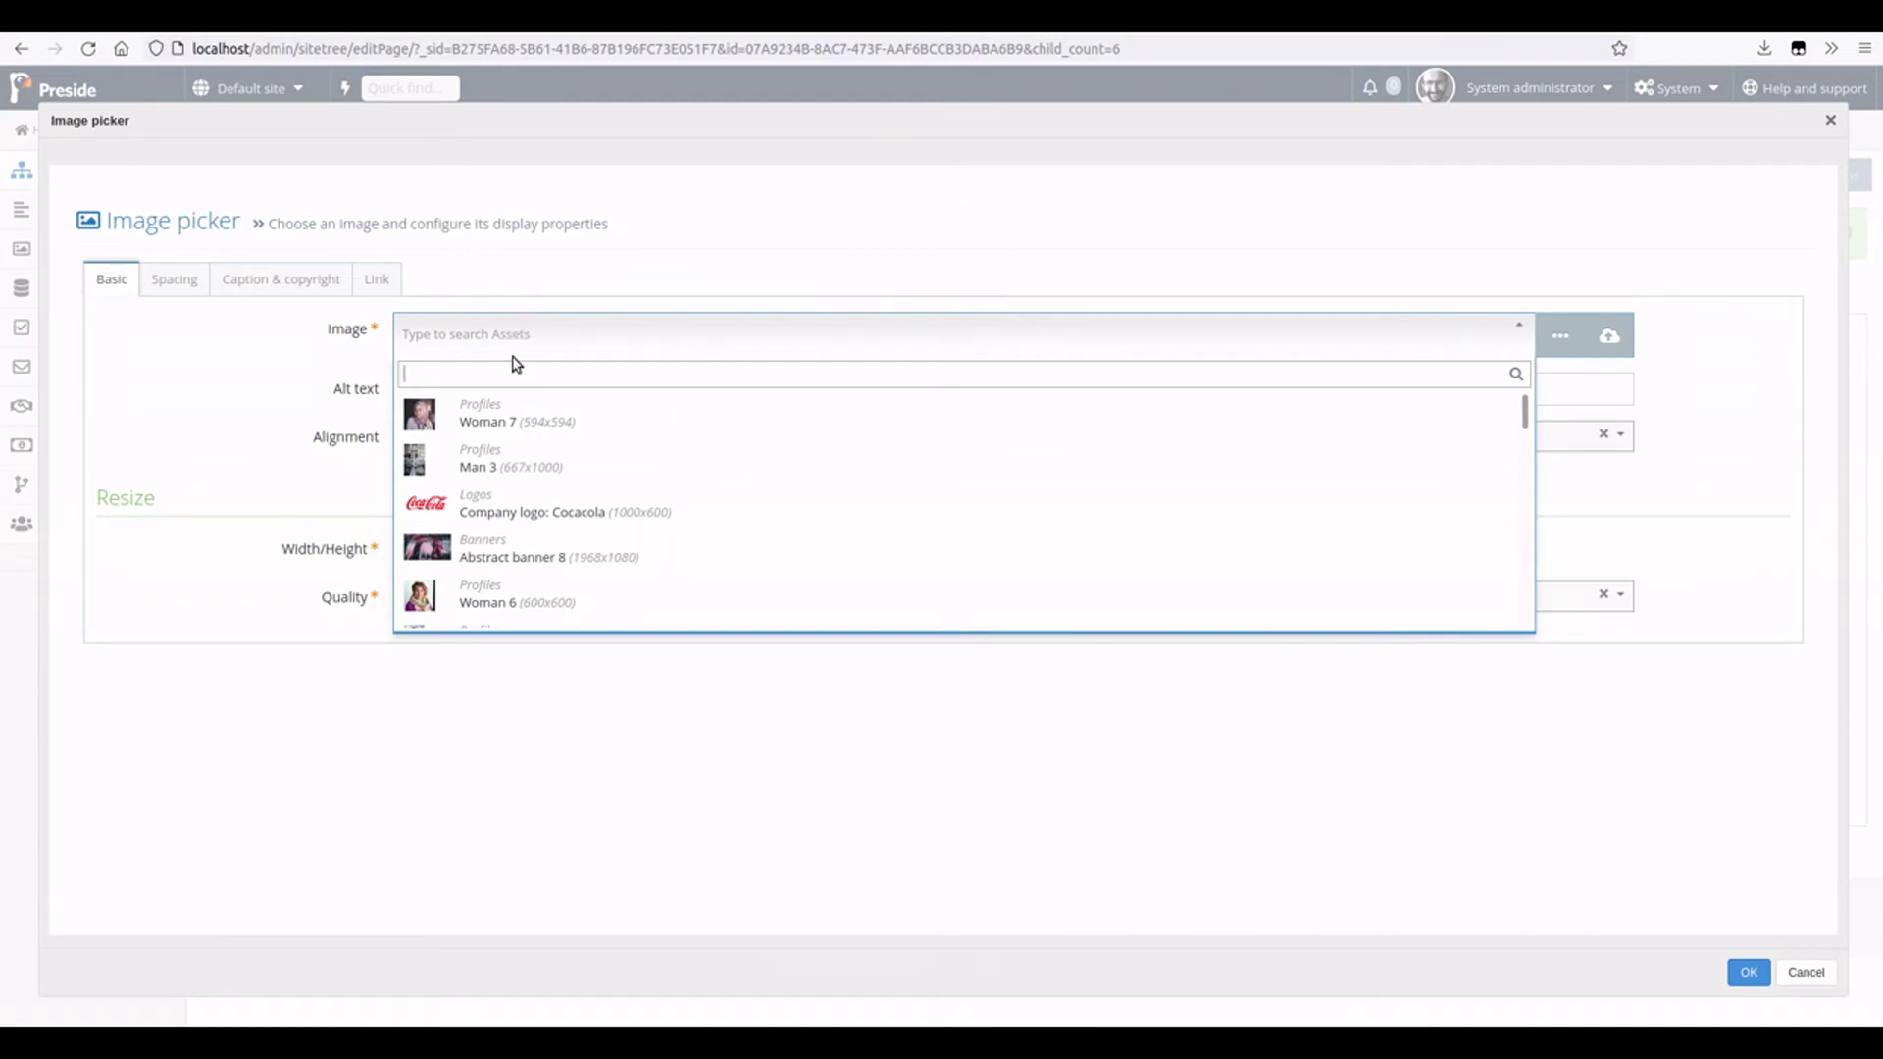
text(pluto)
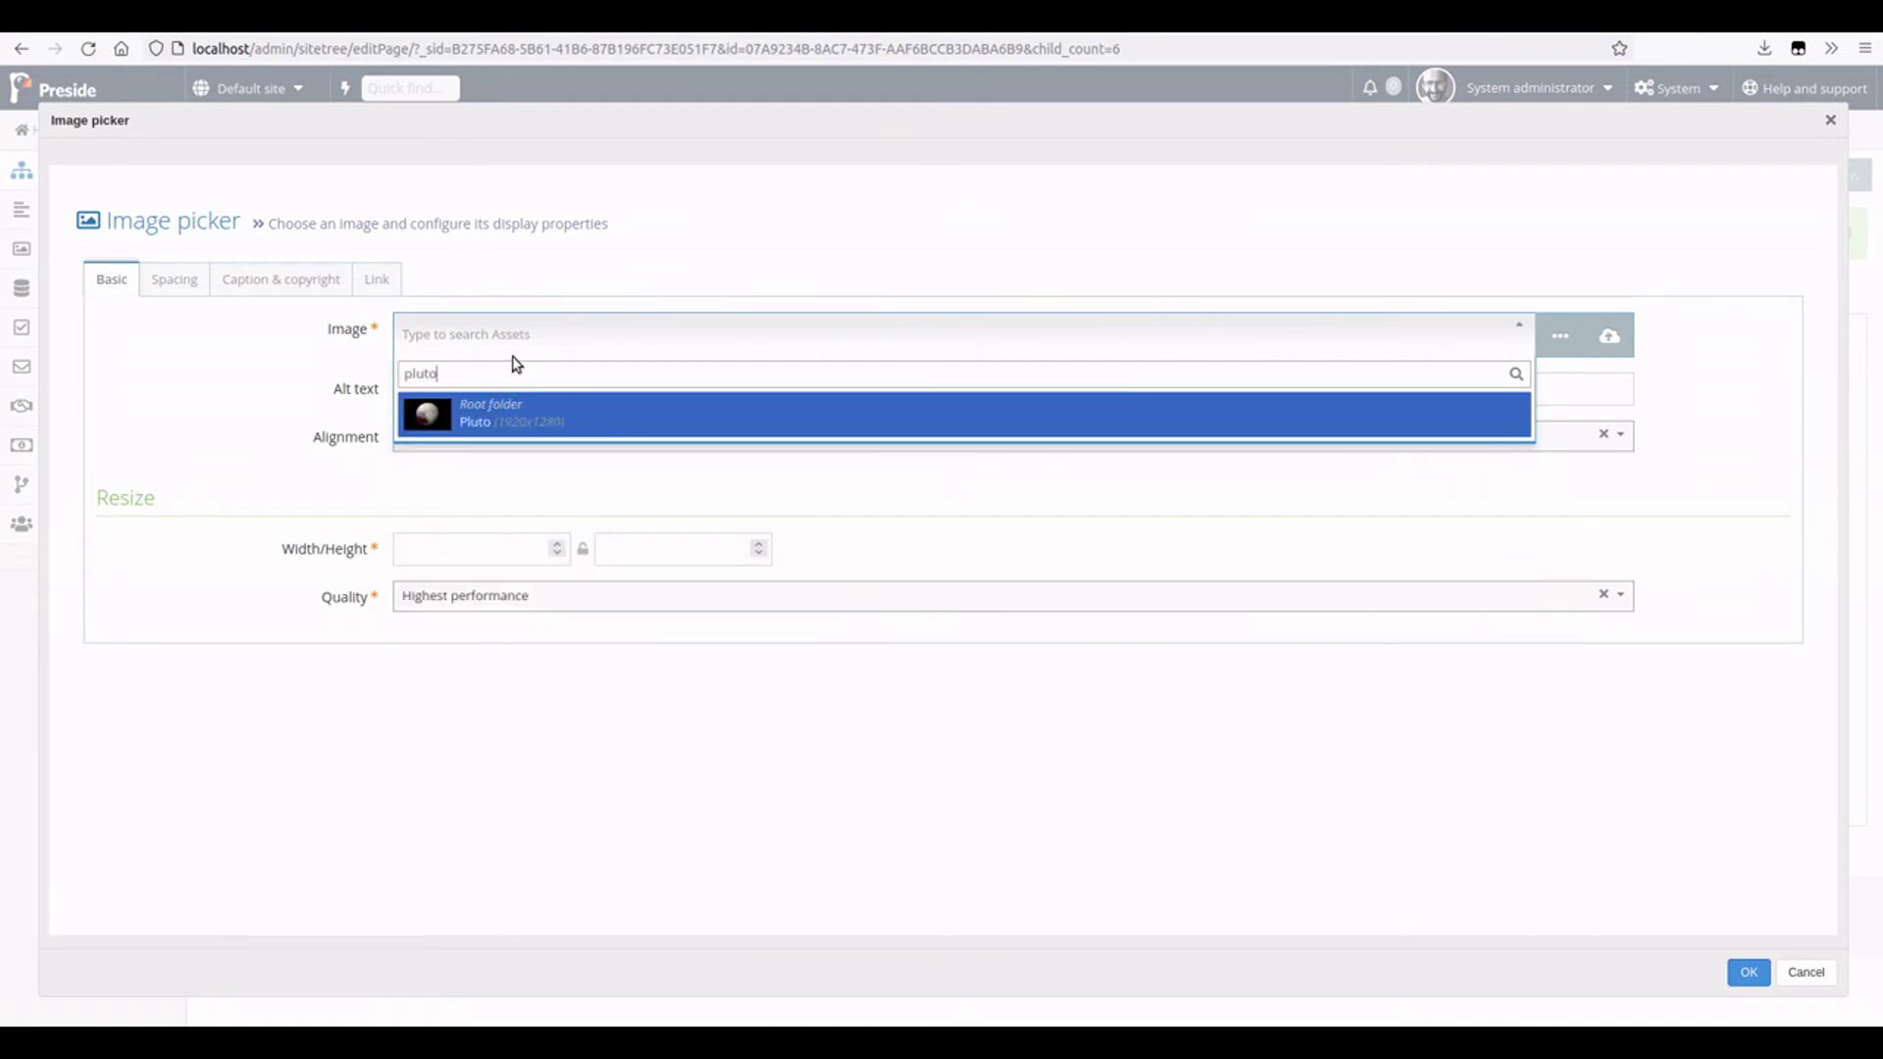
click(522, 410)
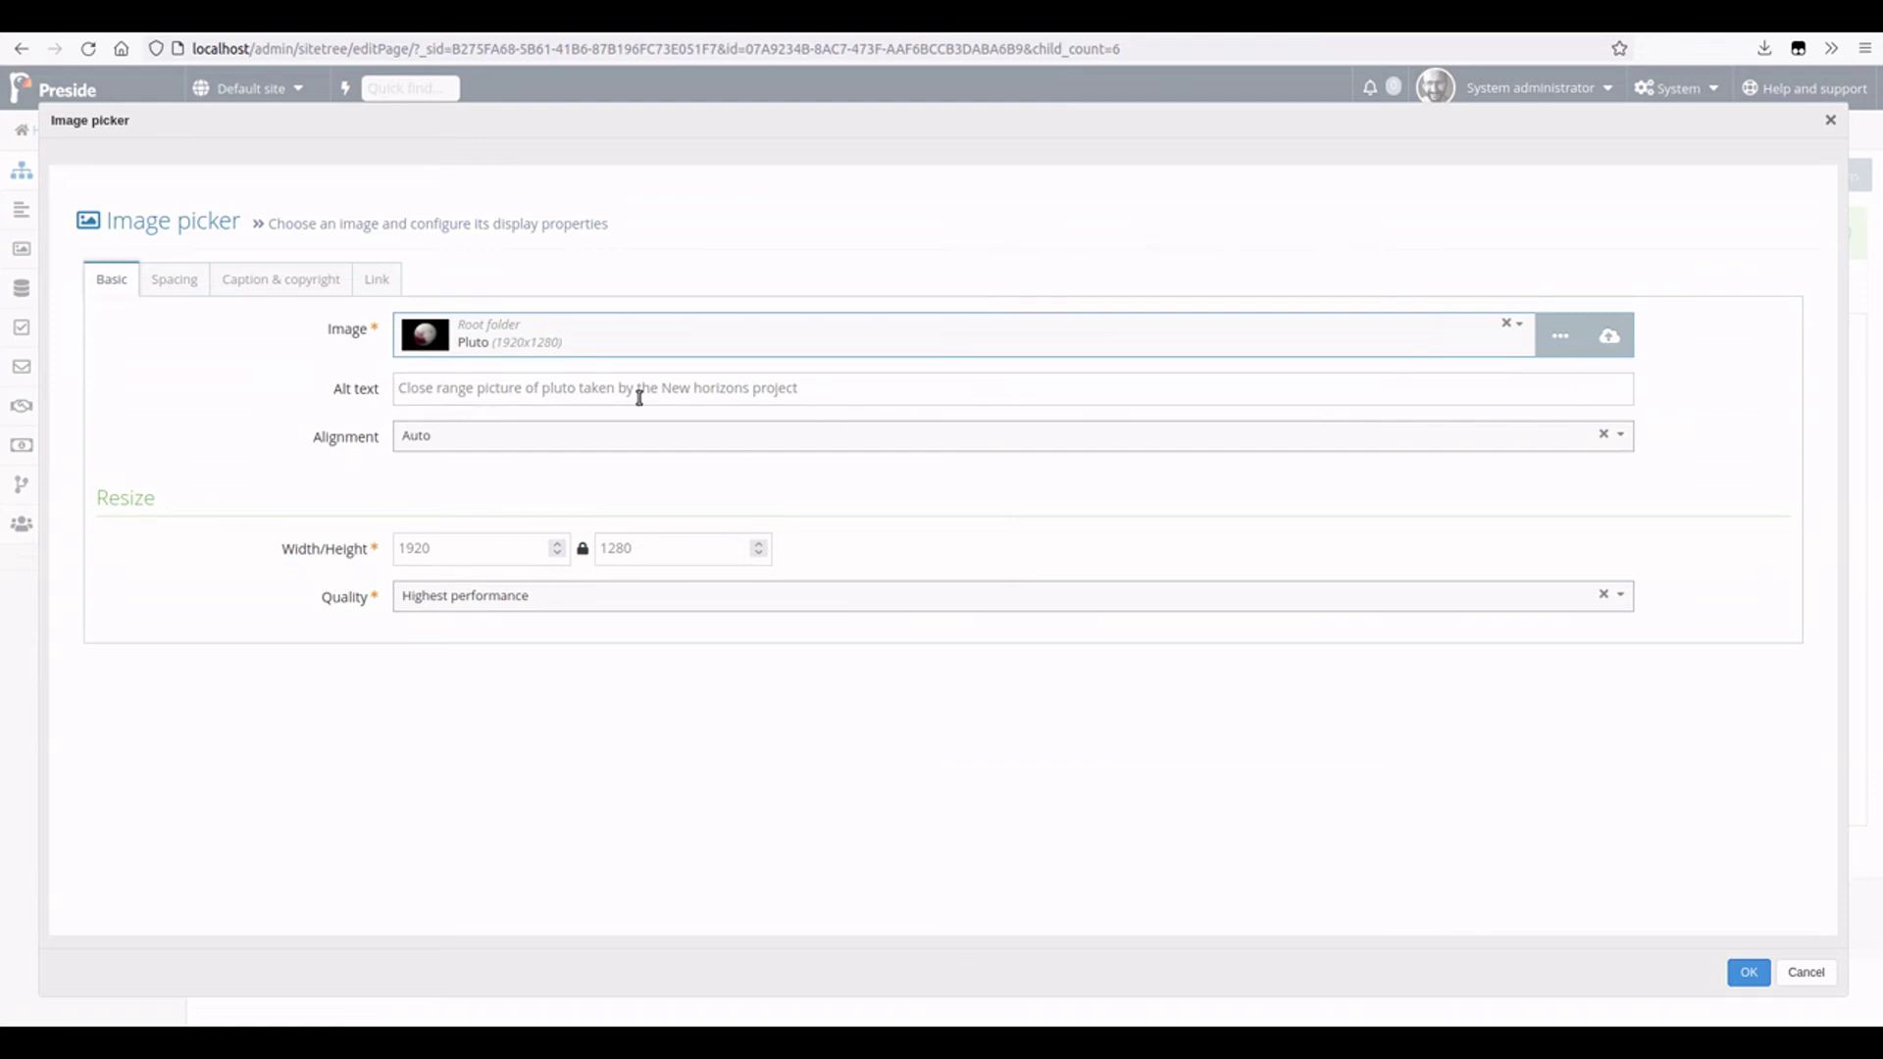
drag(841, 383, 384, 381)
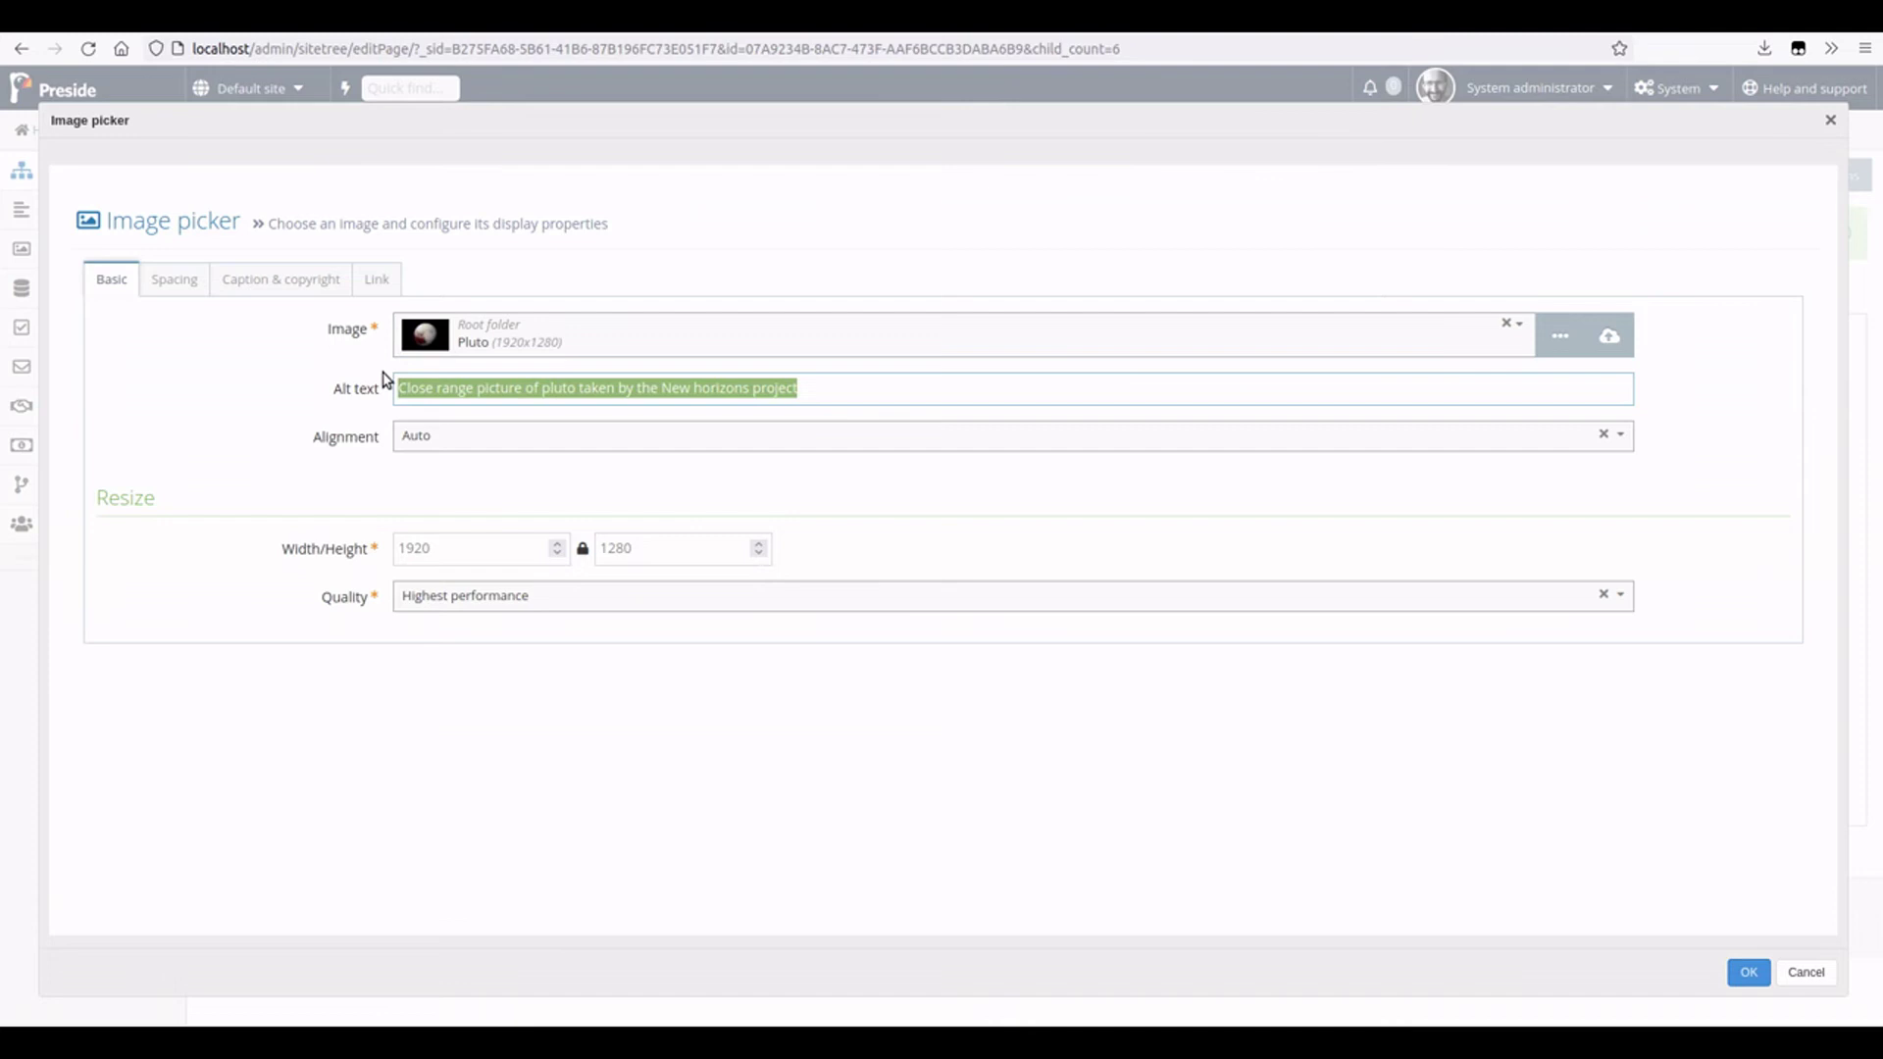
text(Change the alt t)
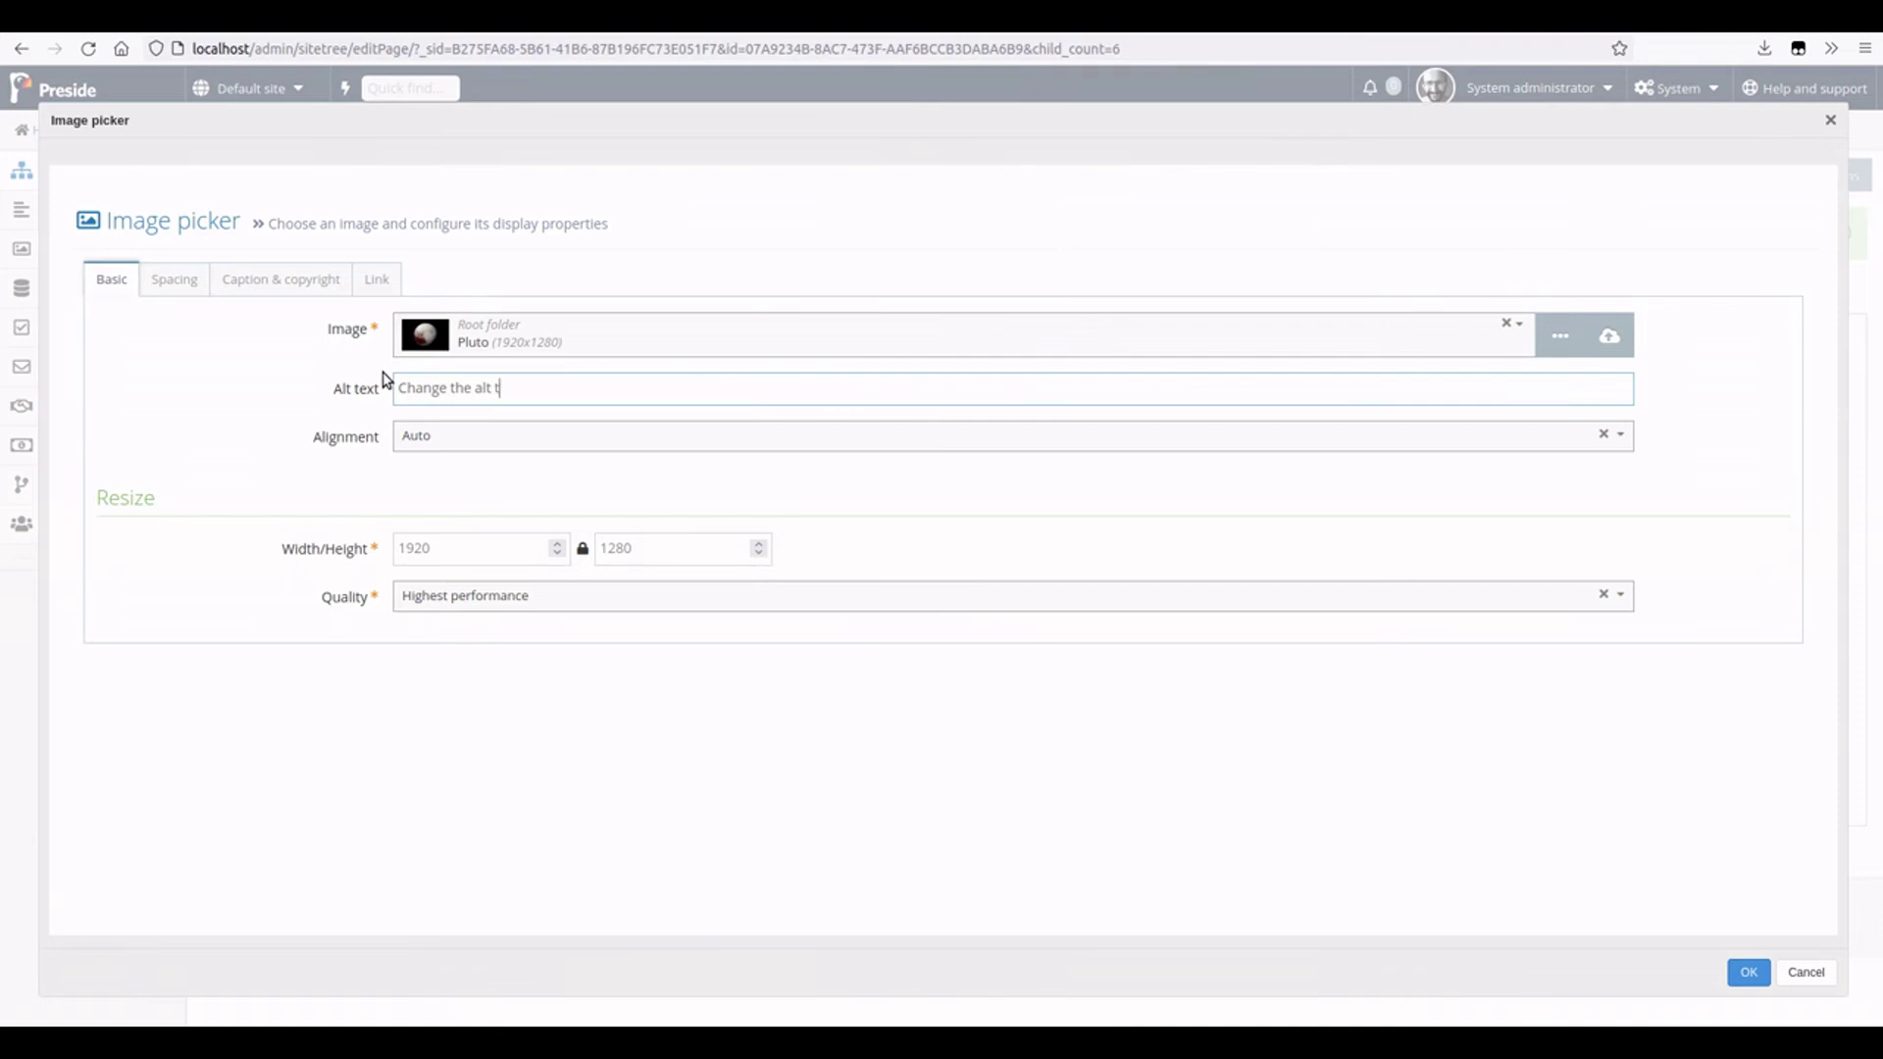
text(ext)
double_click(461, 547)
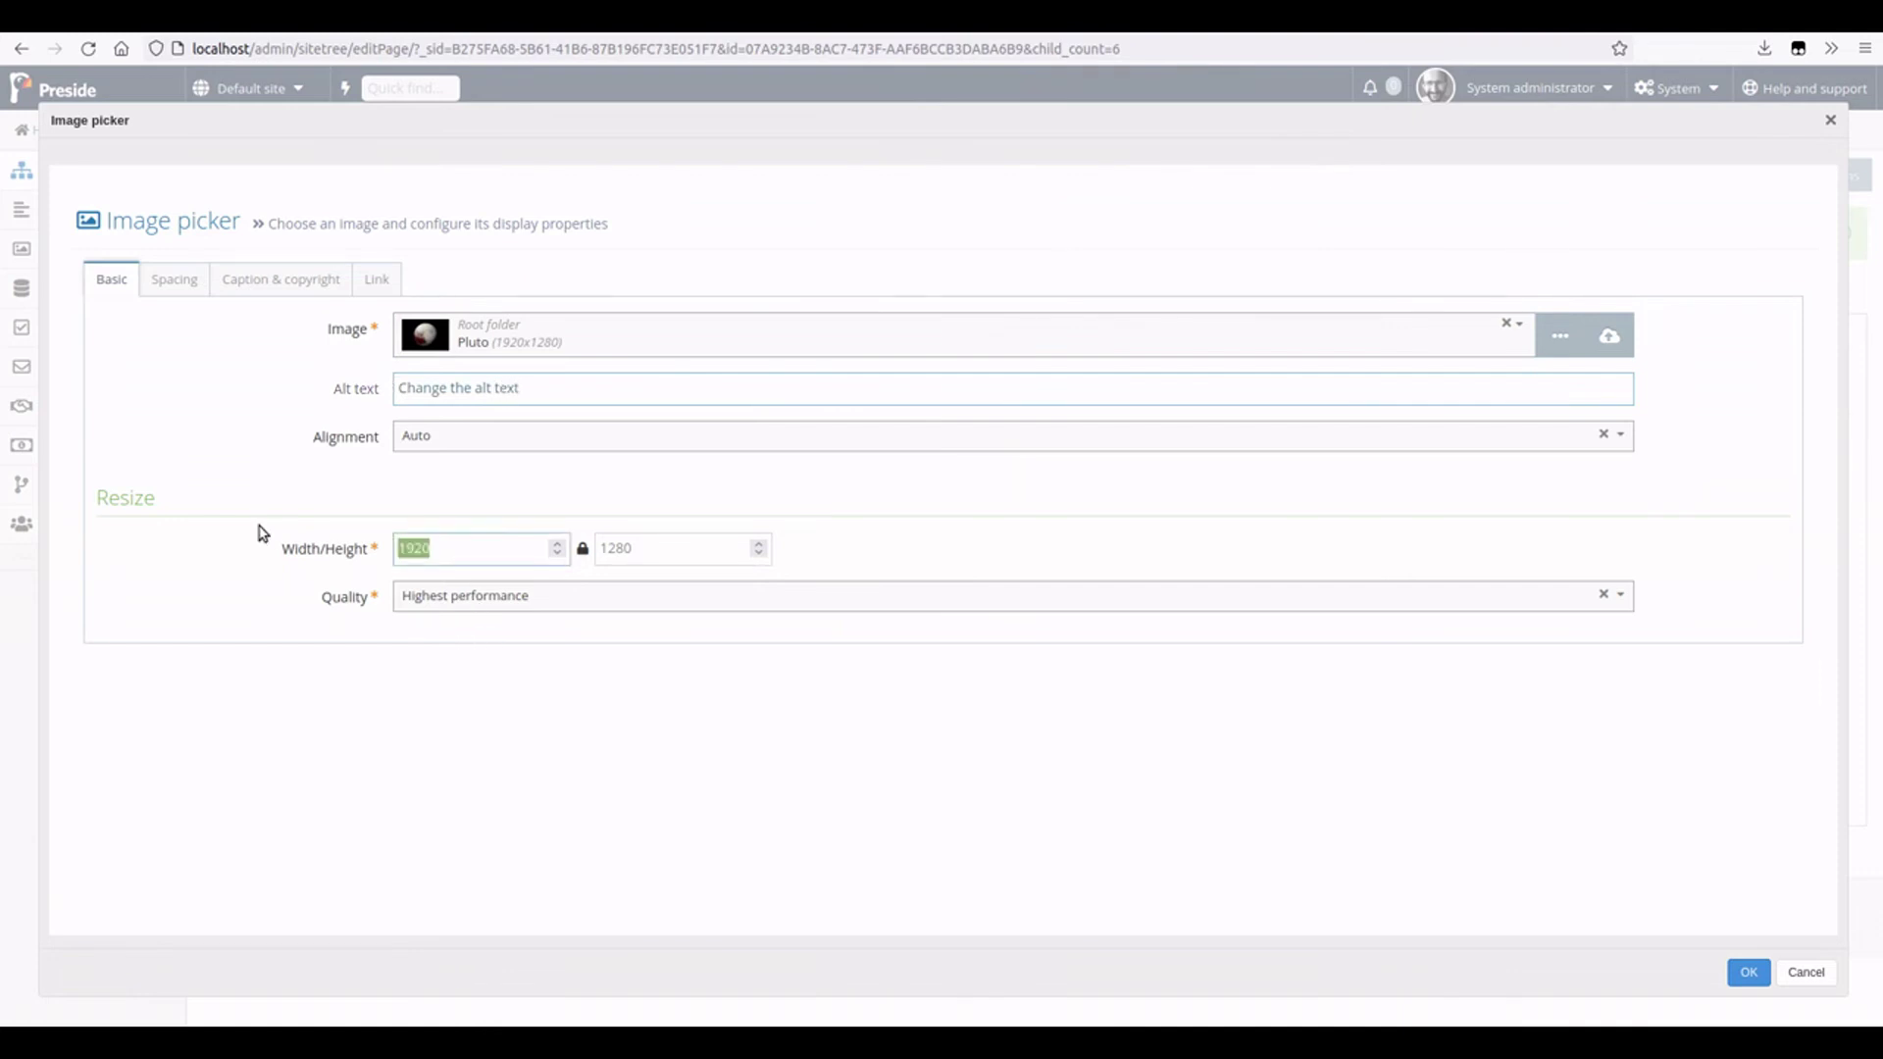
text(800)
key(Tab)
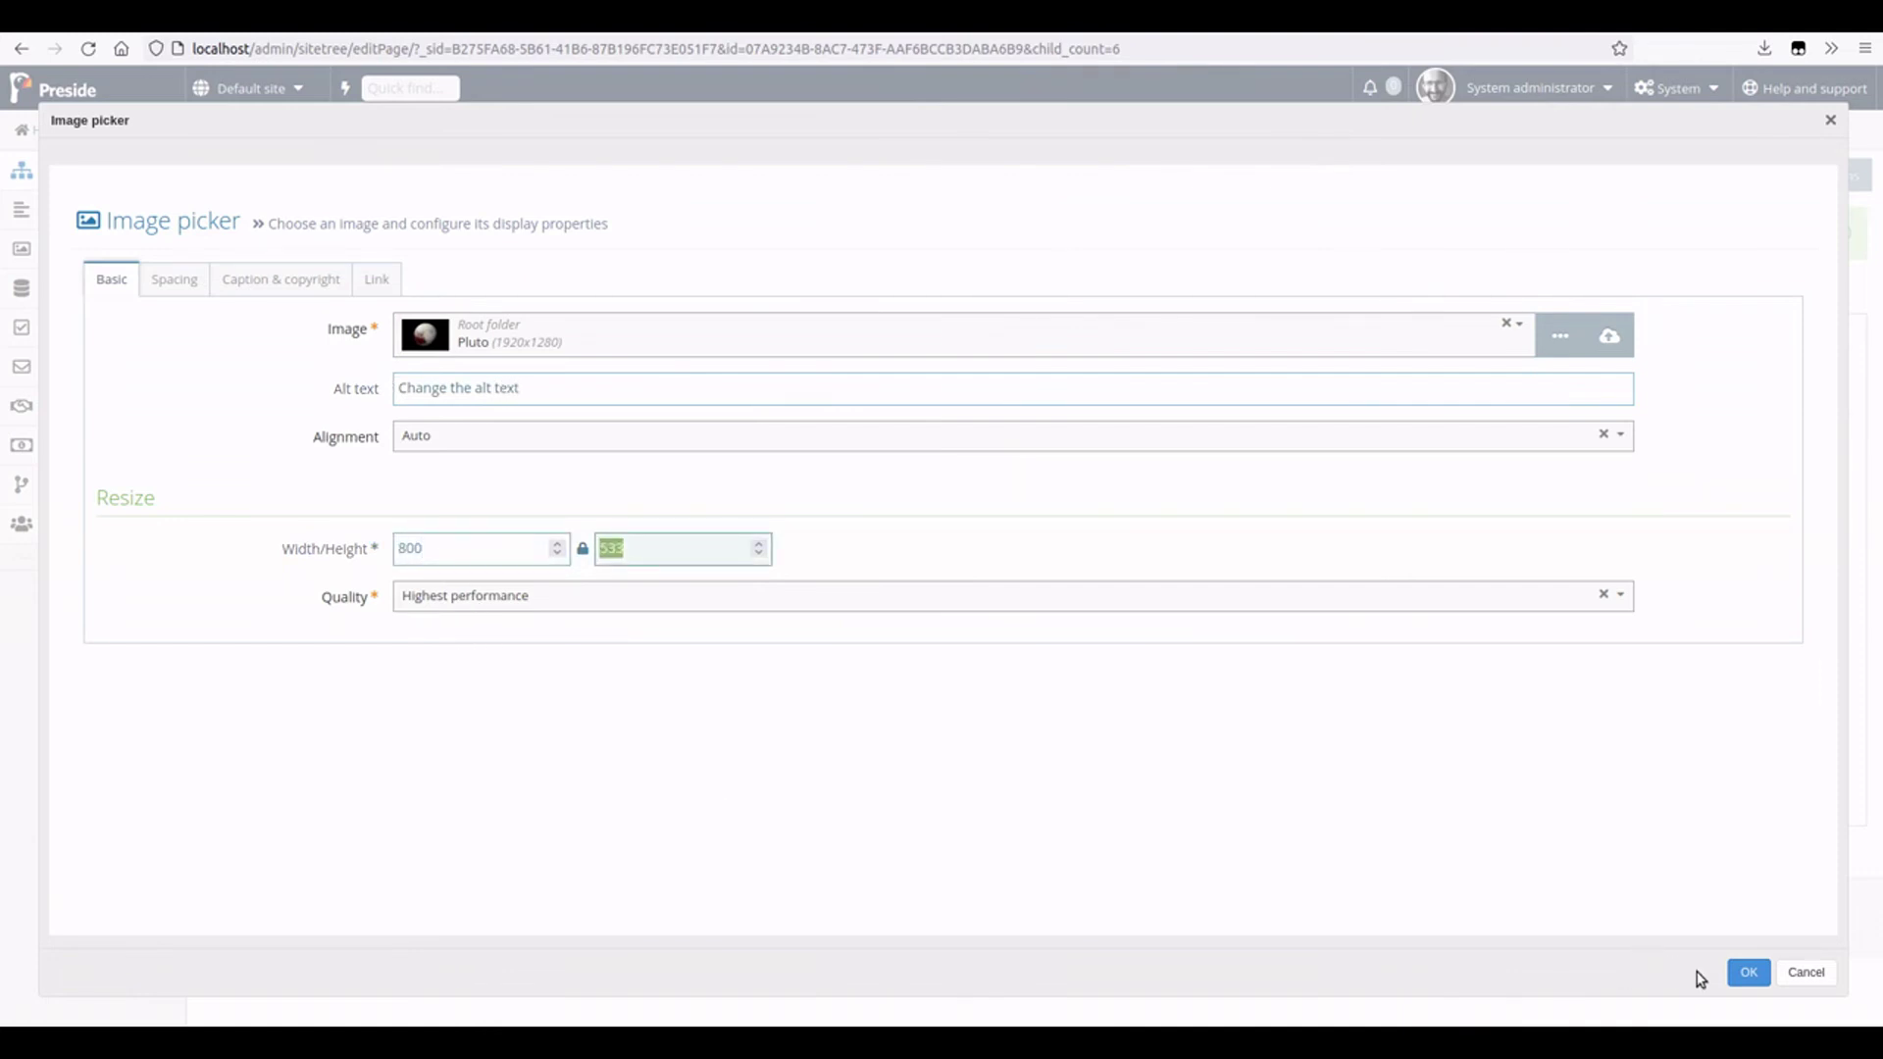
click(1741, 972)
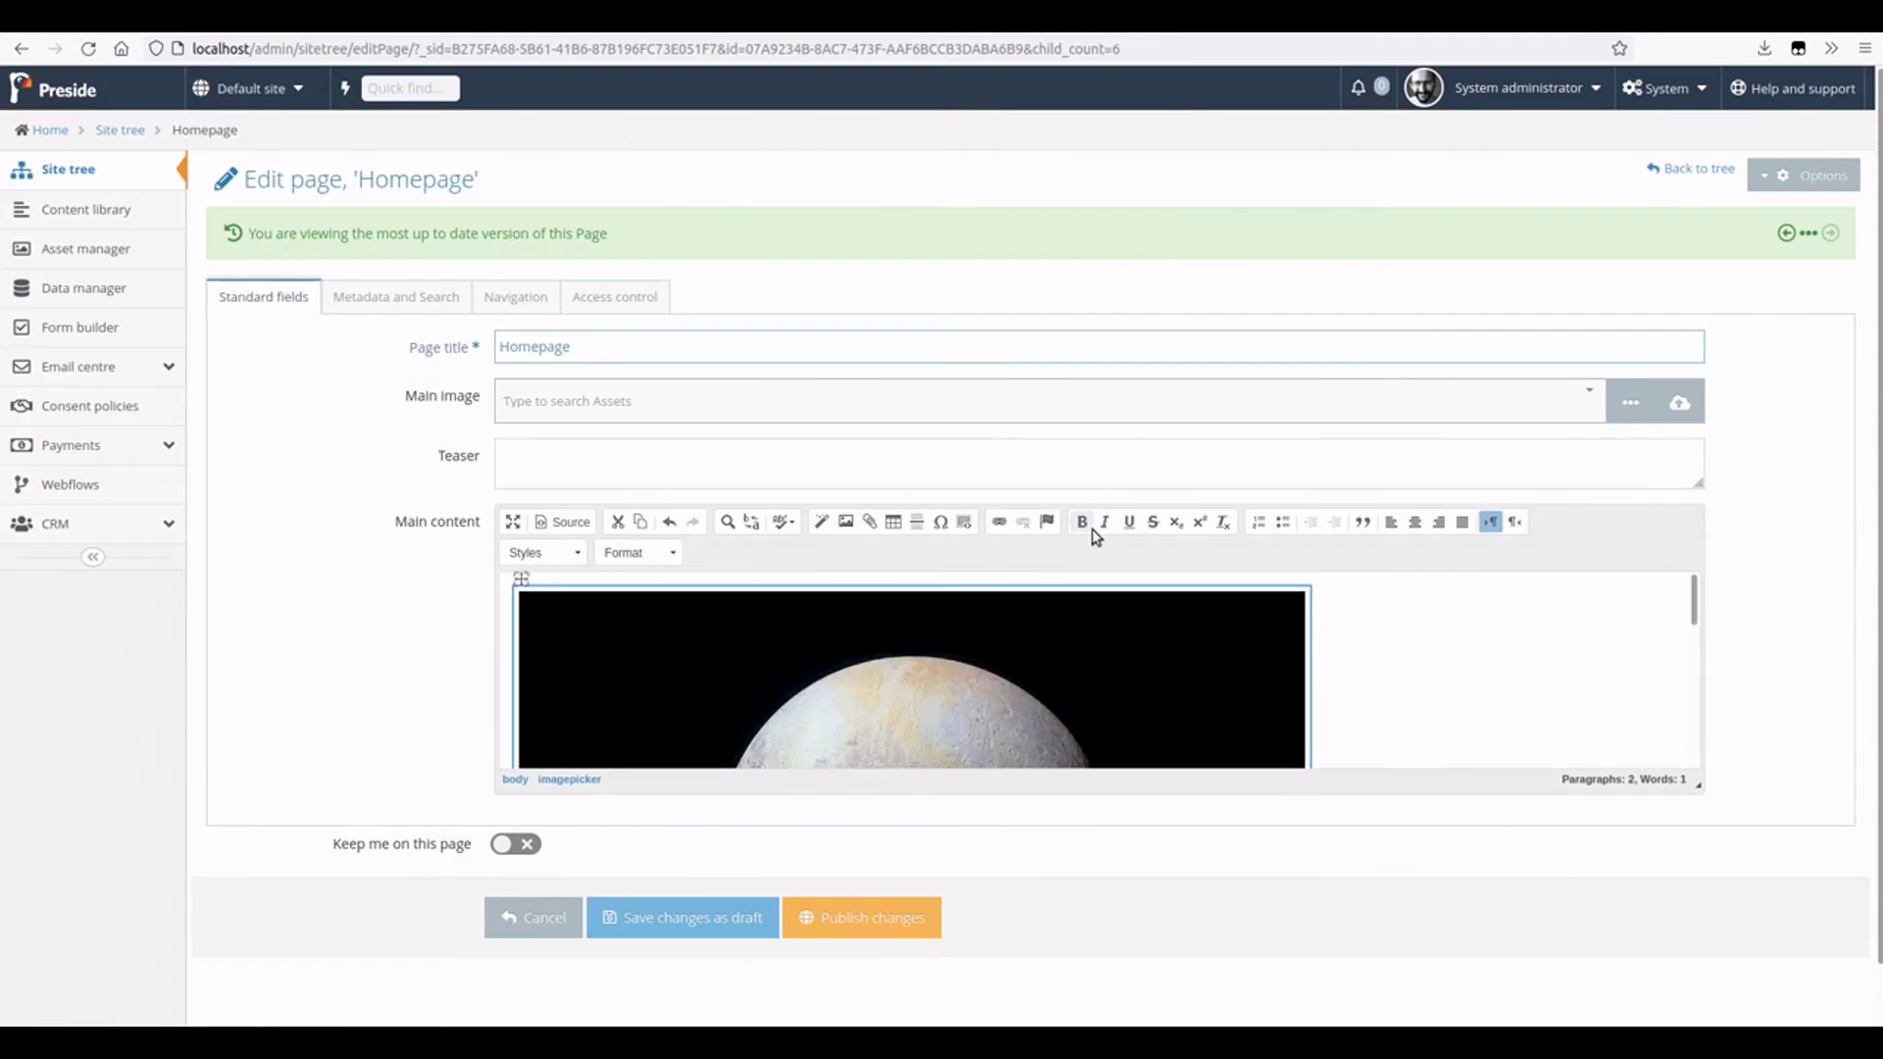
click(861, 917)
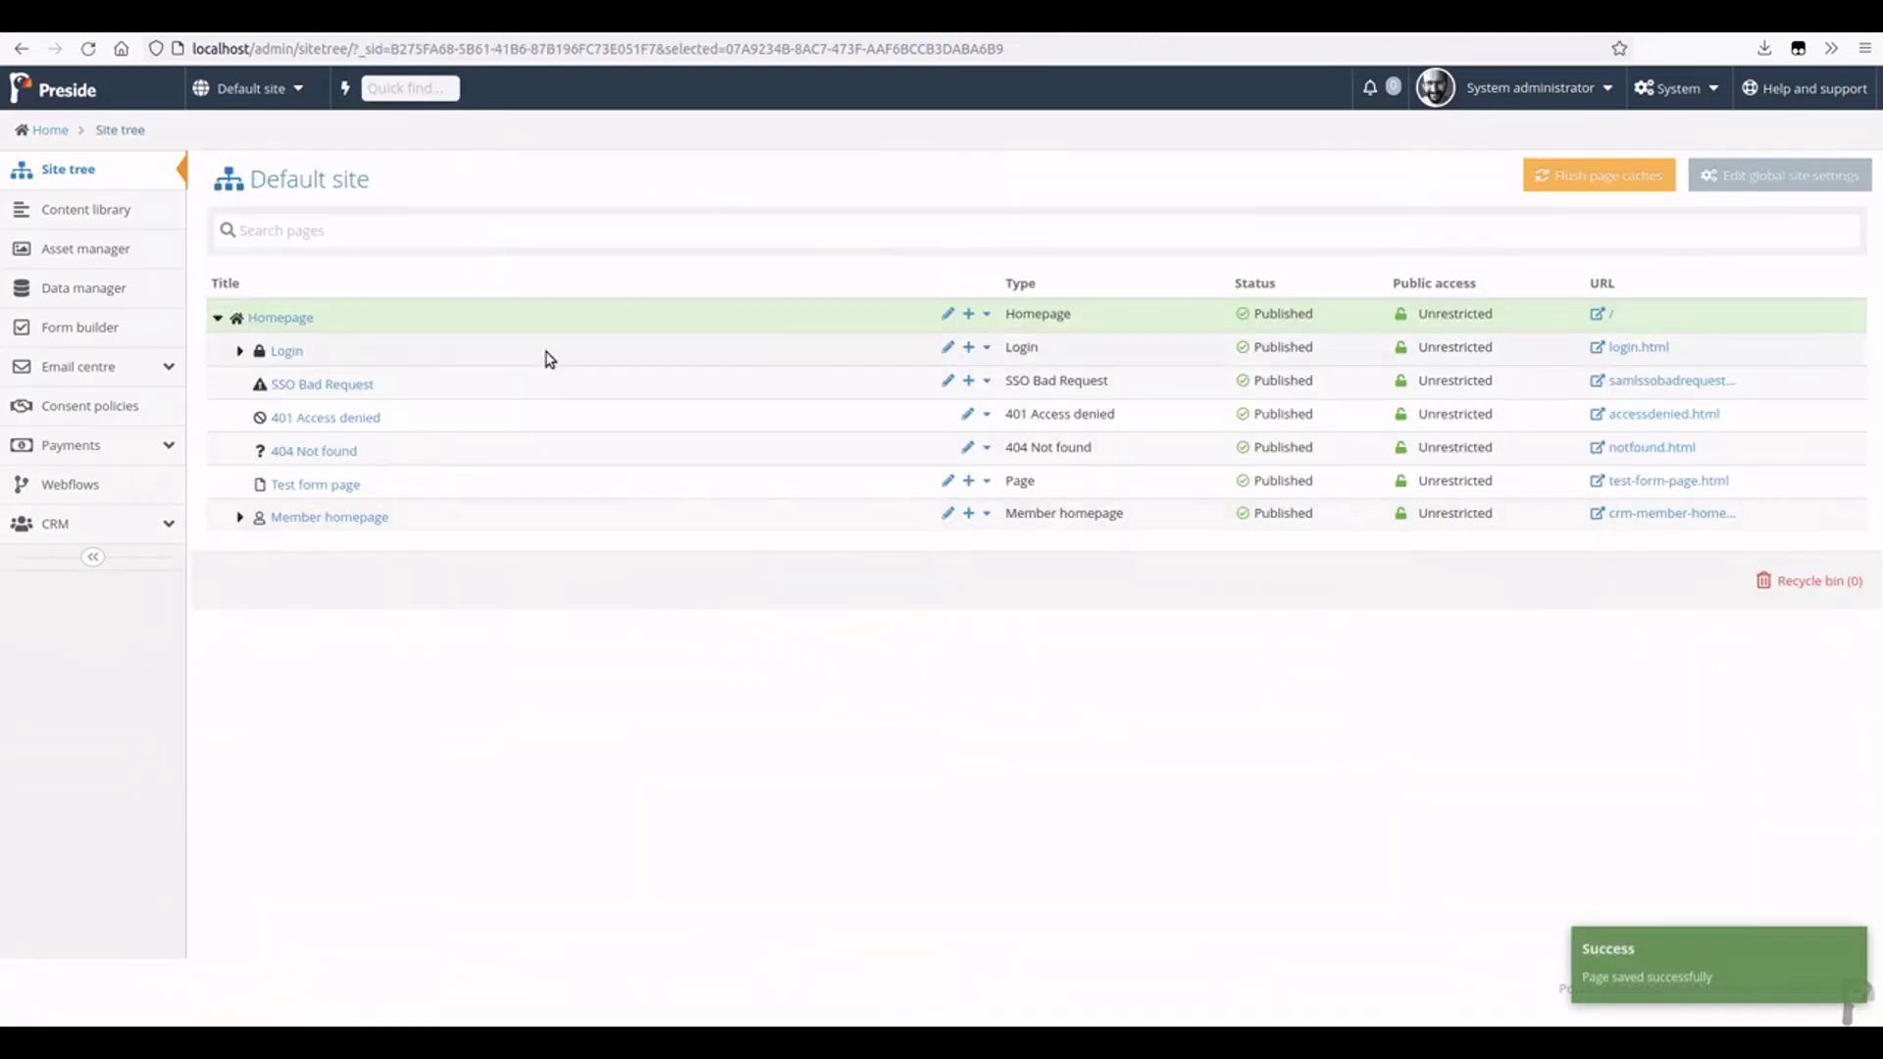
click(1598, 315)
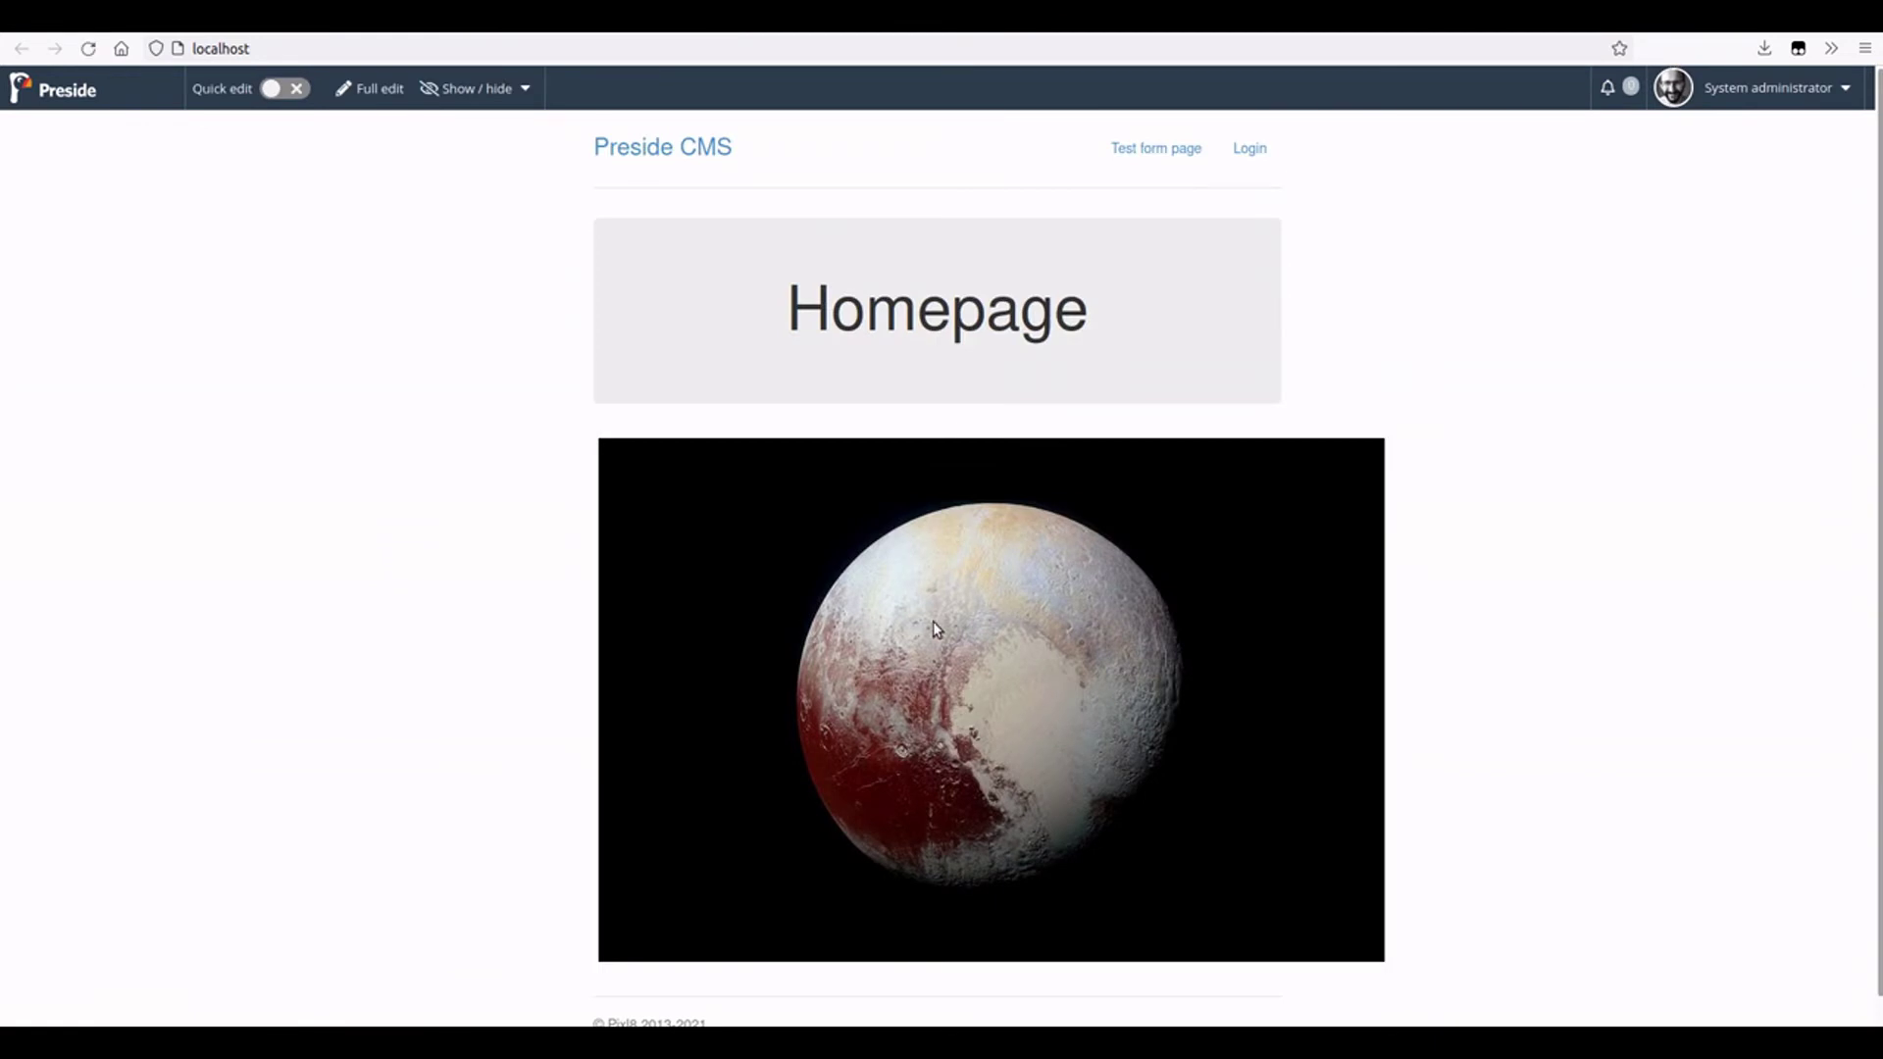
right_click(882, 531)
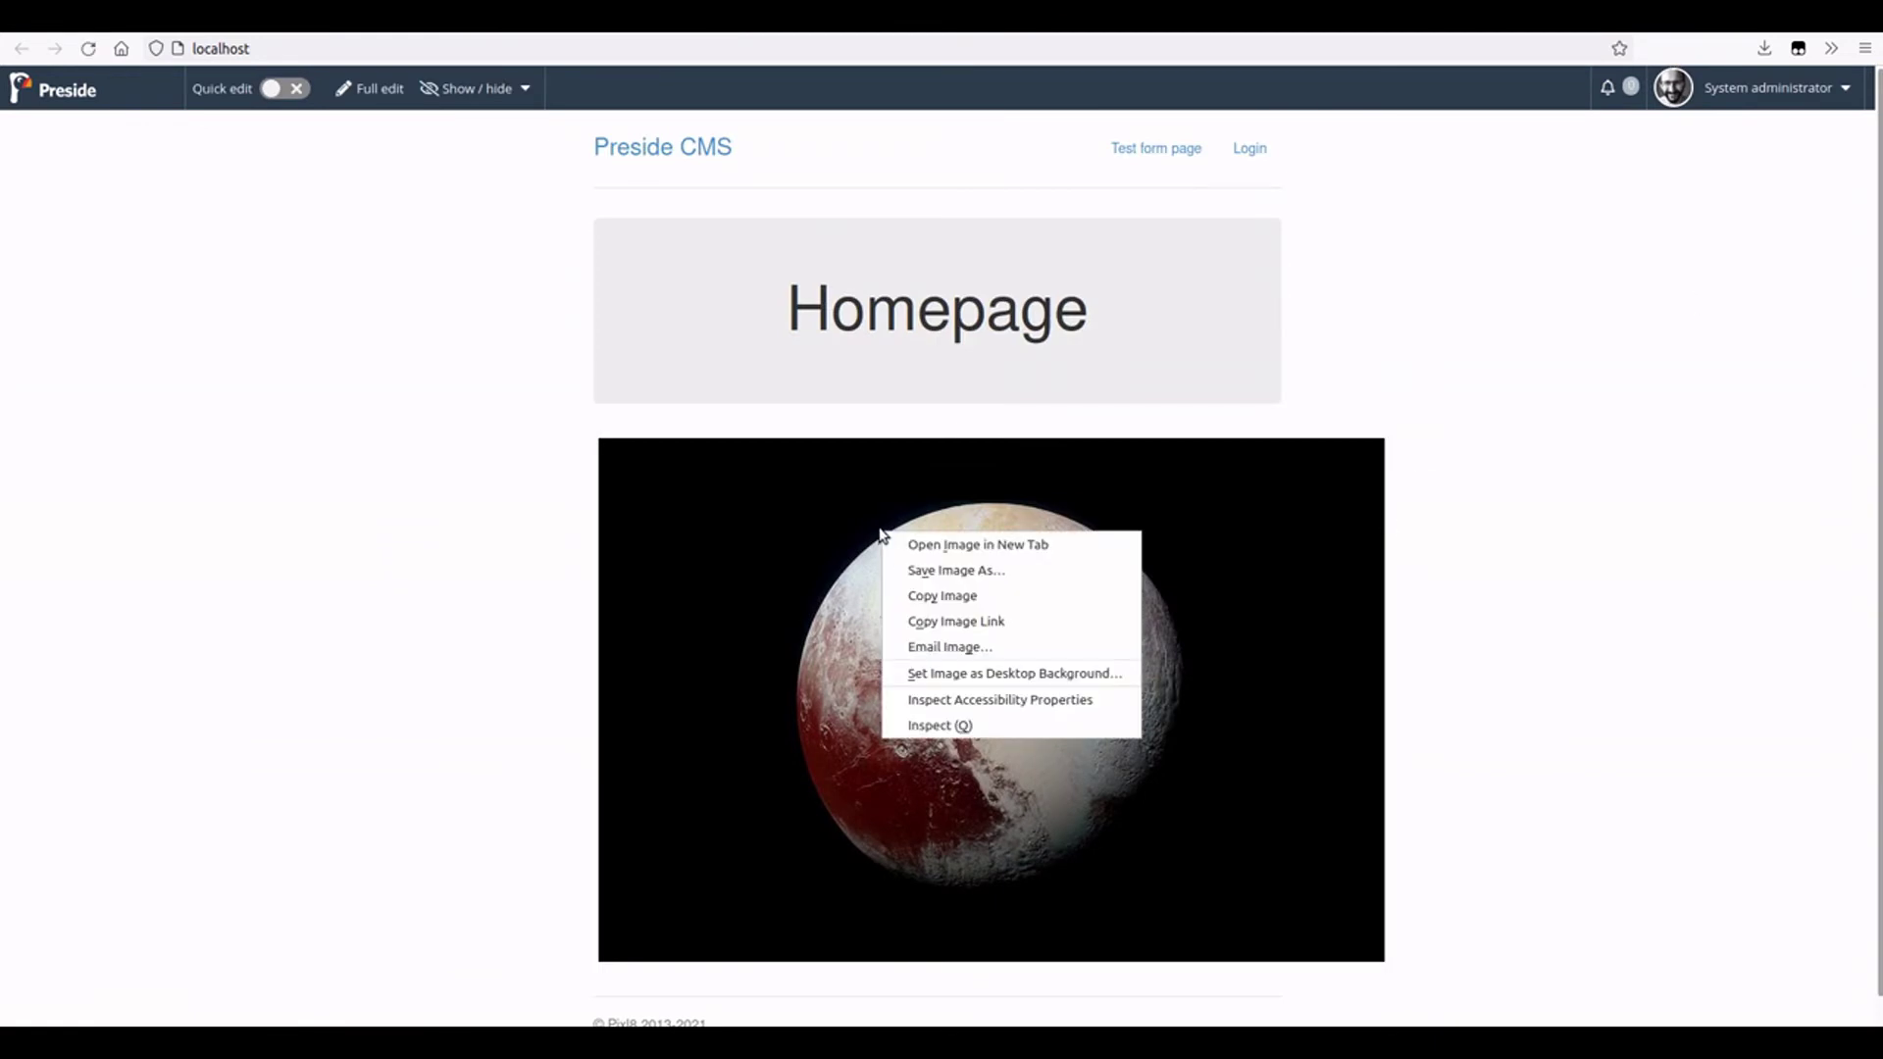
click(950, 726)
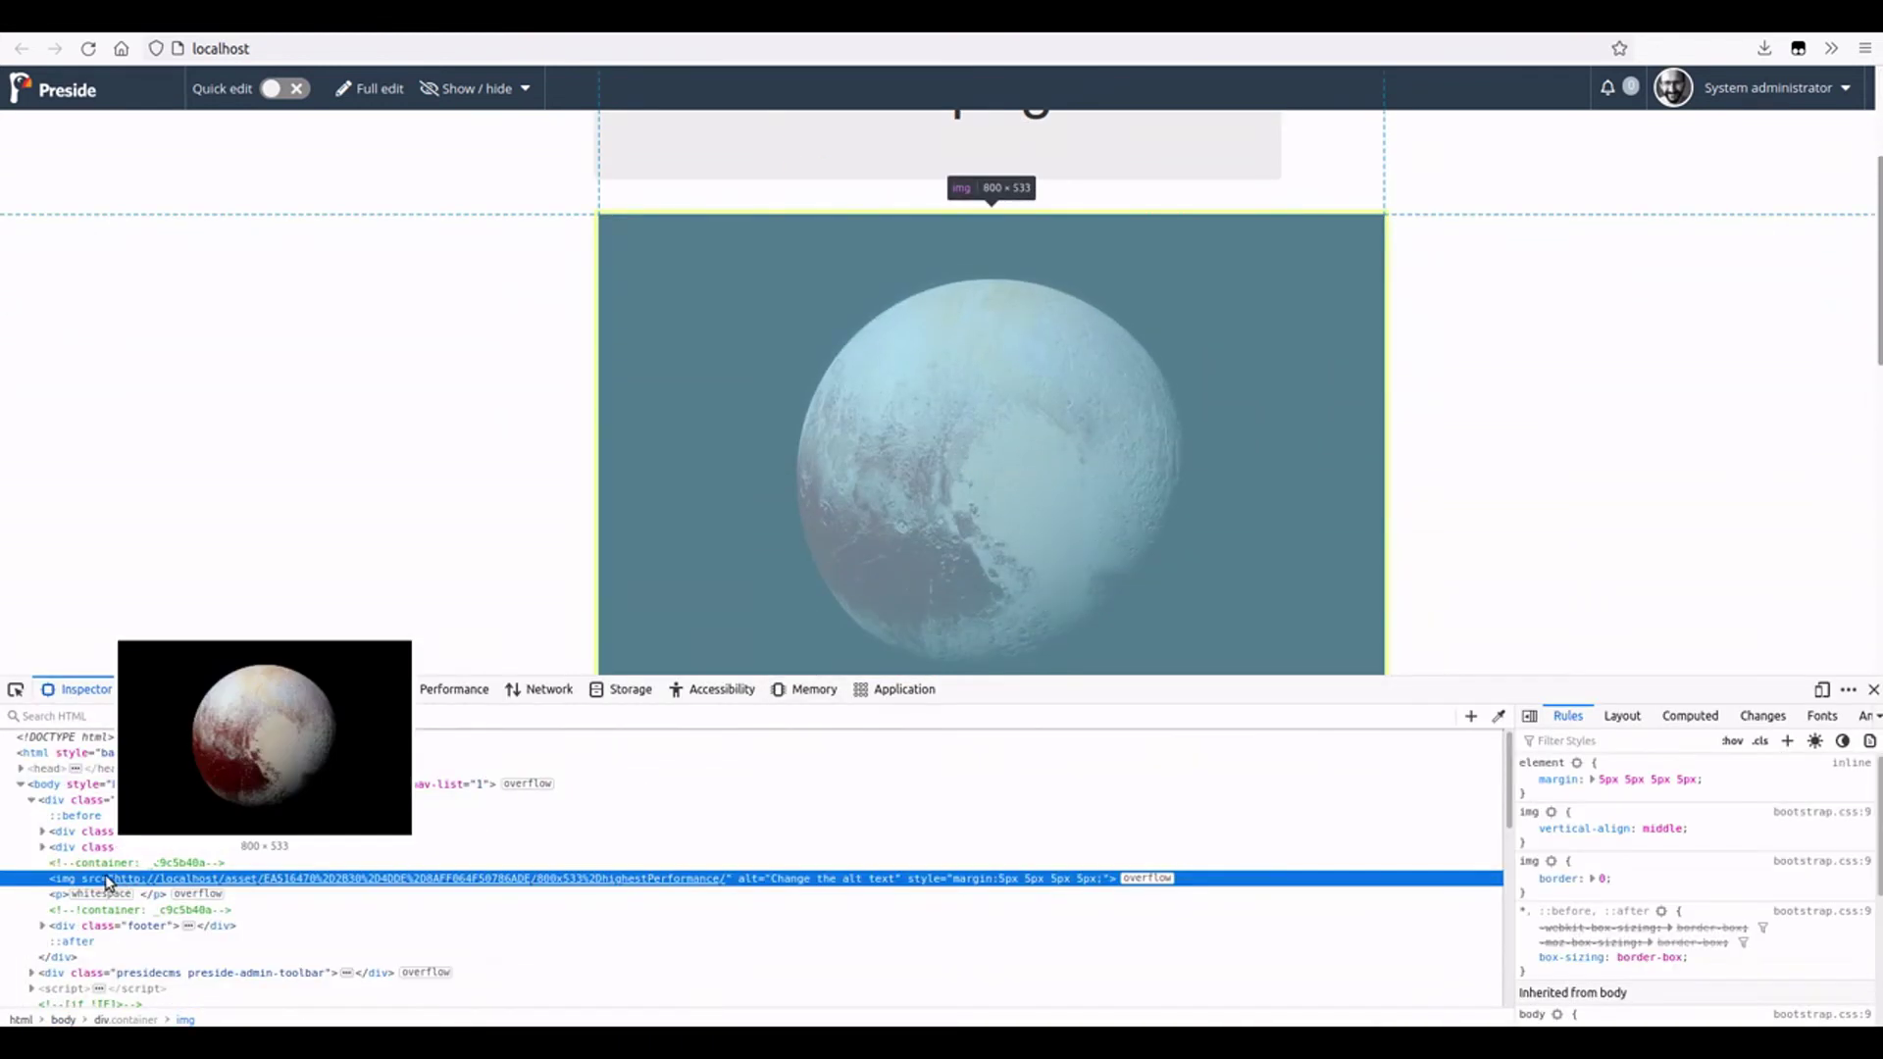
double_click(839, 879)
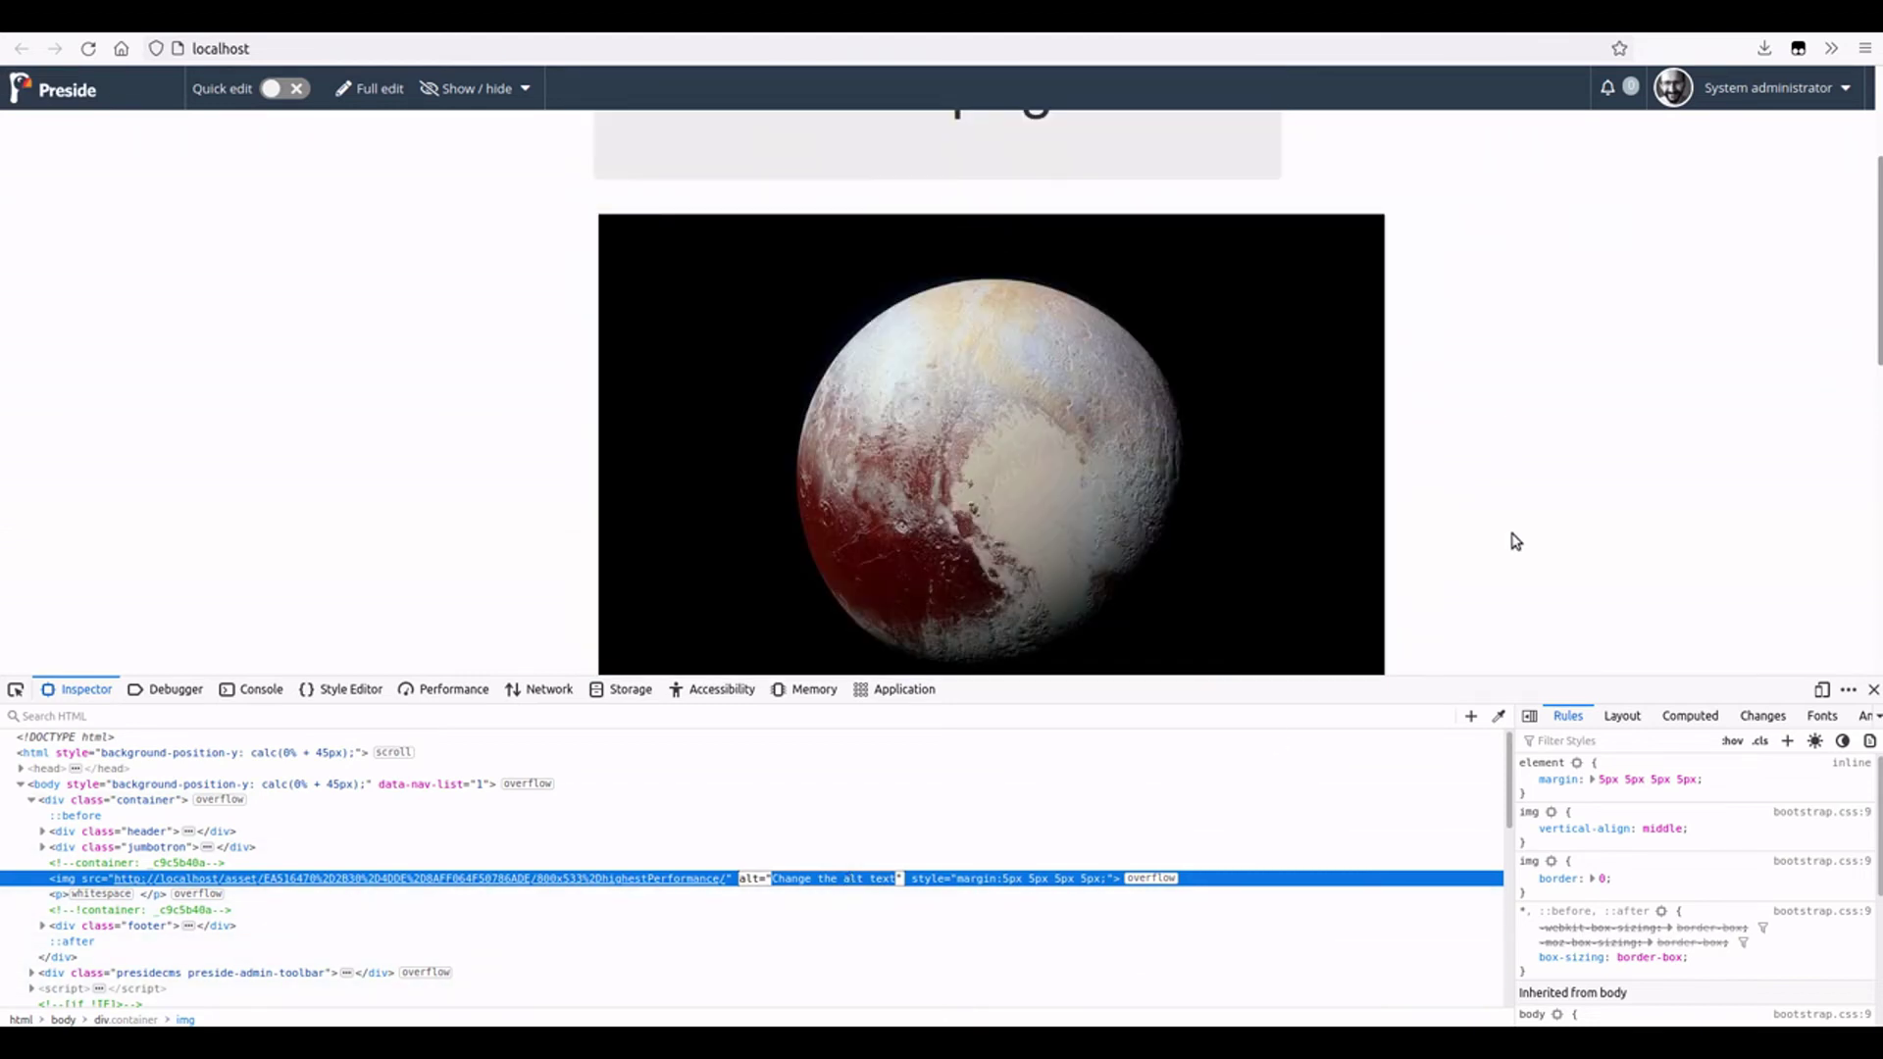
click(1515, 541)
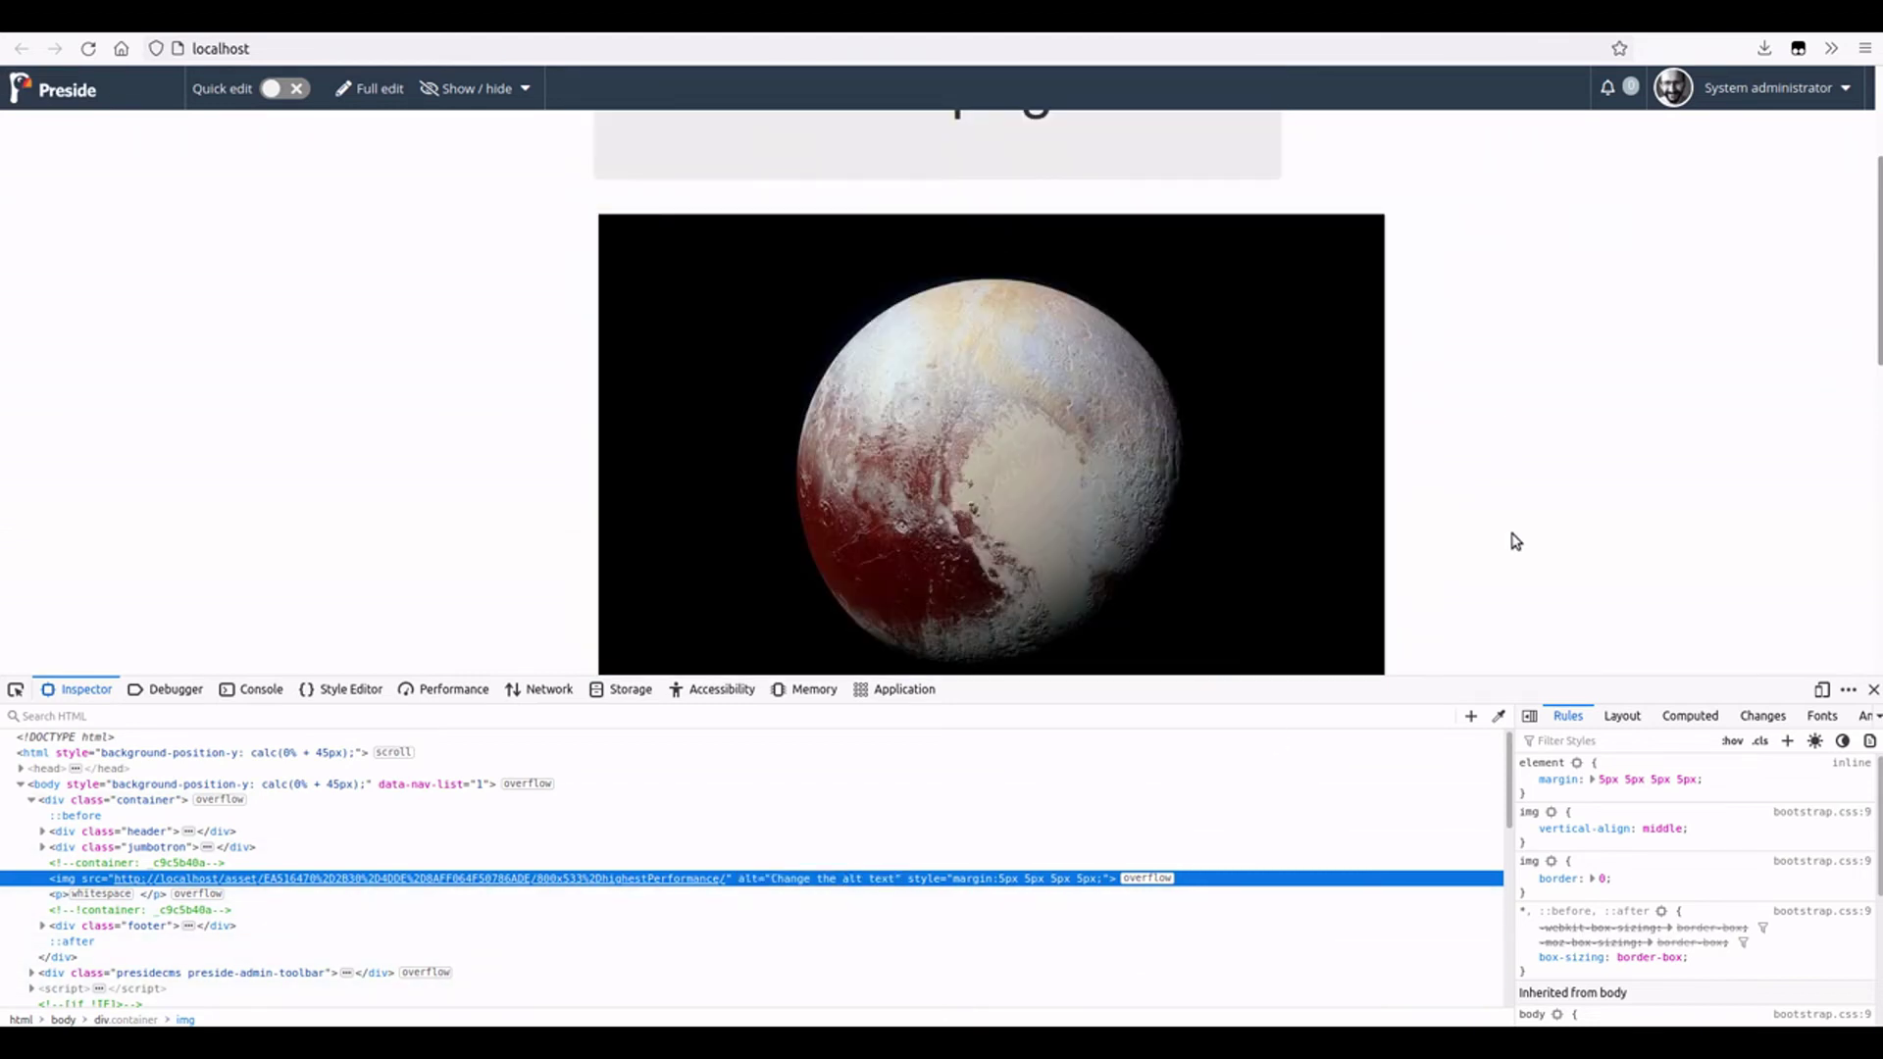
click(1873, 689)
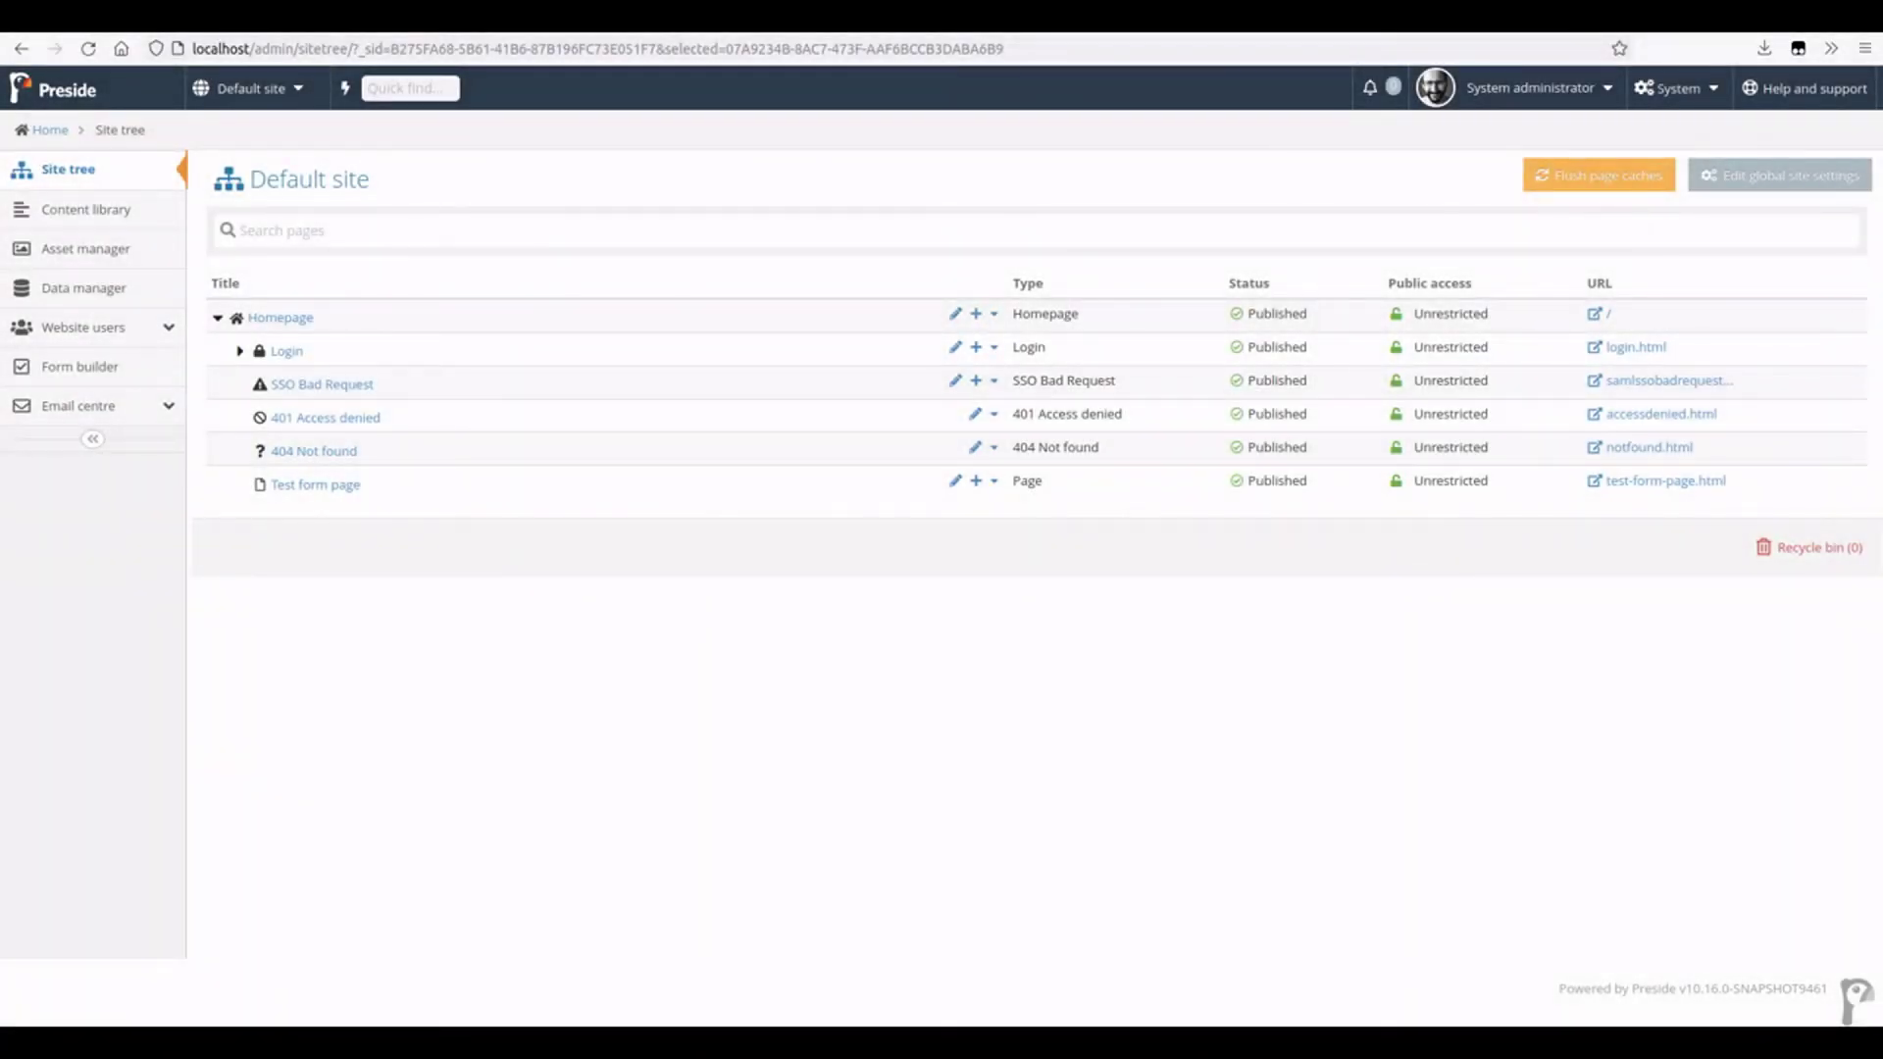
- Open My test form in the Form builder, then the Test form page in the site tree
click(105, 369)
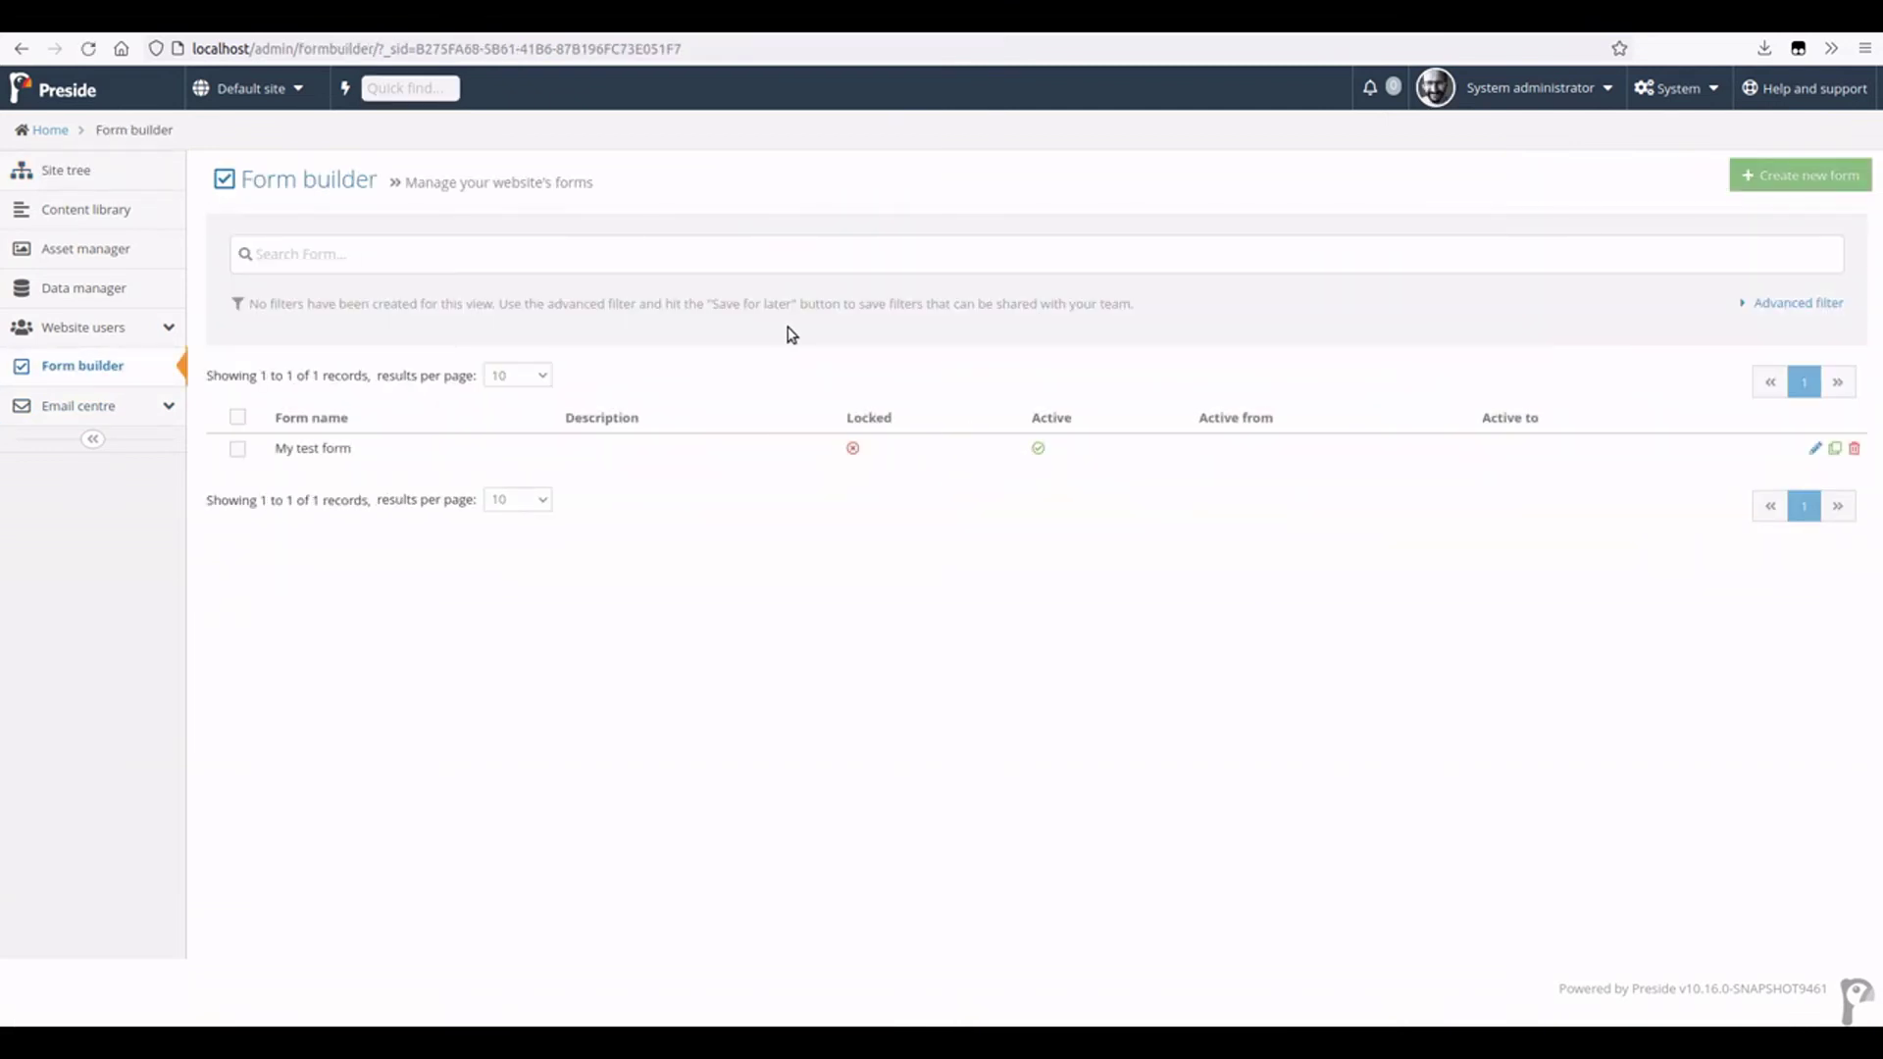
click(651, 463)
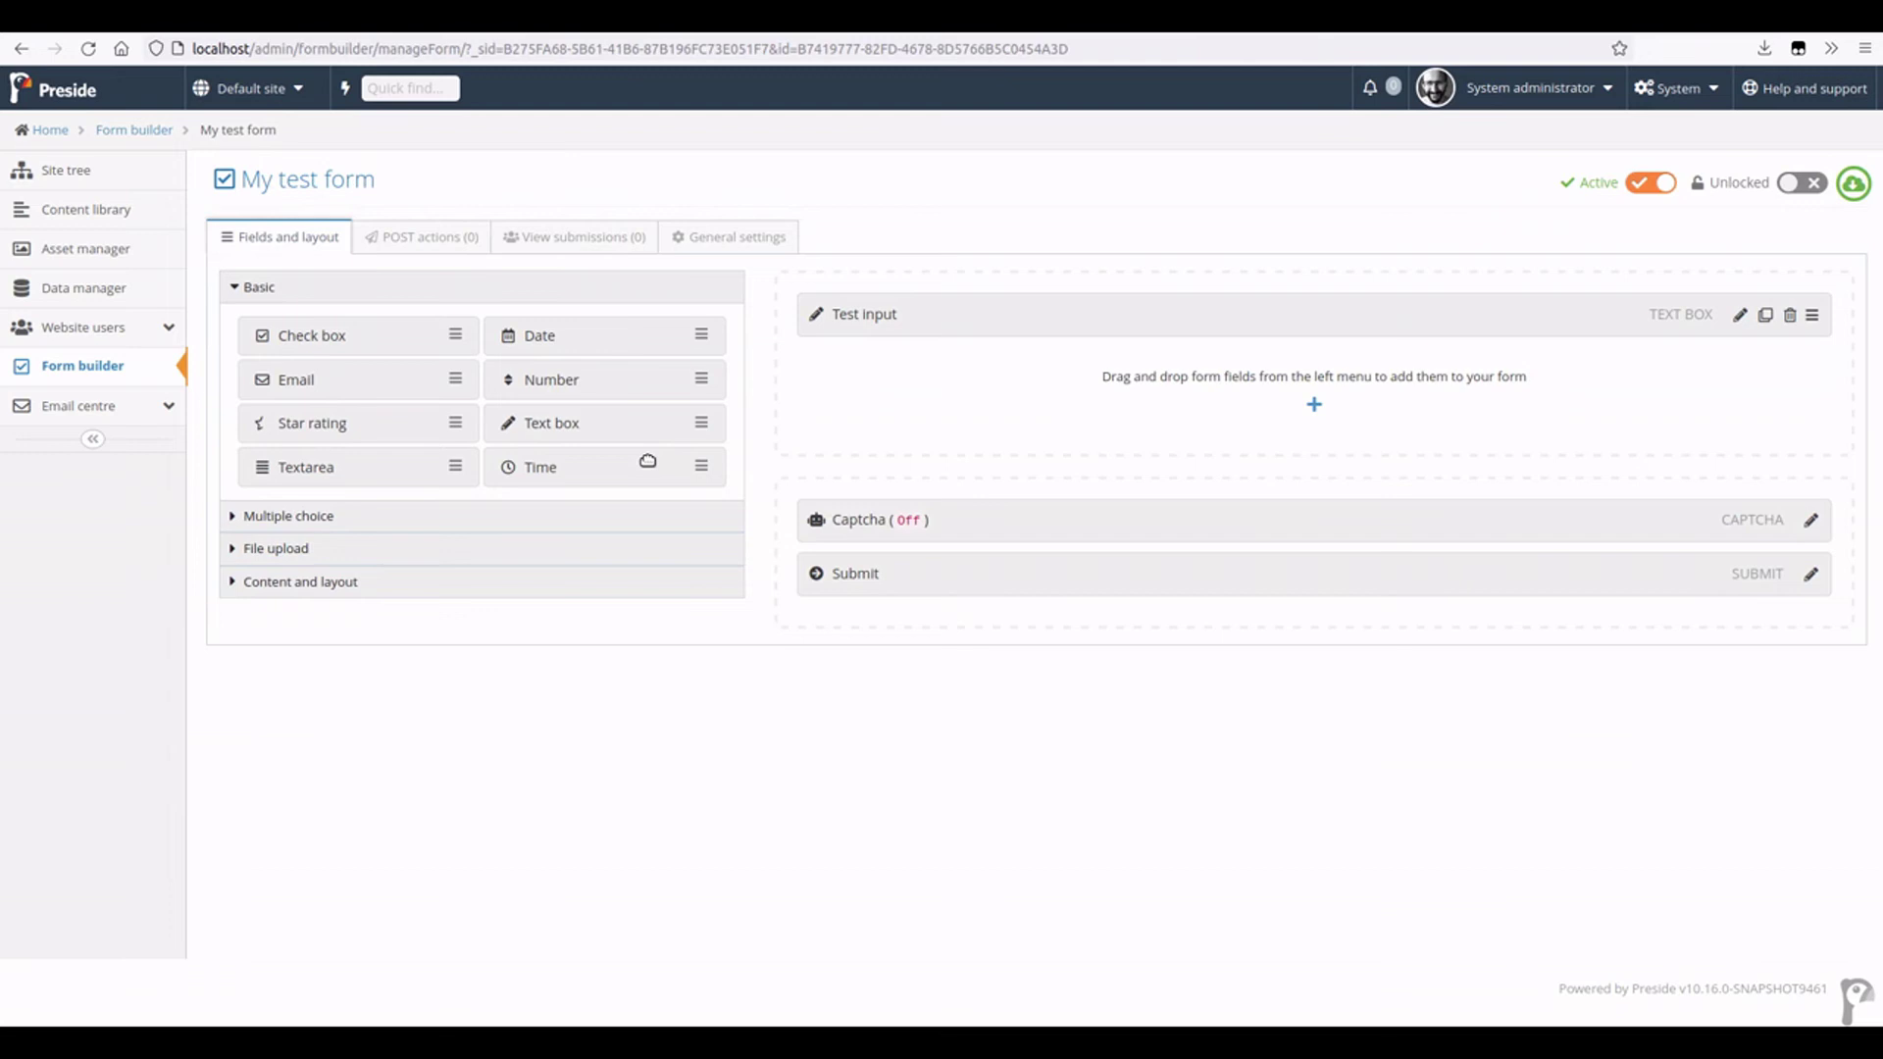
click(98, 172)
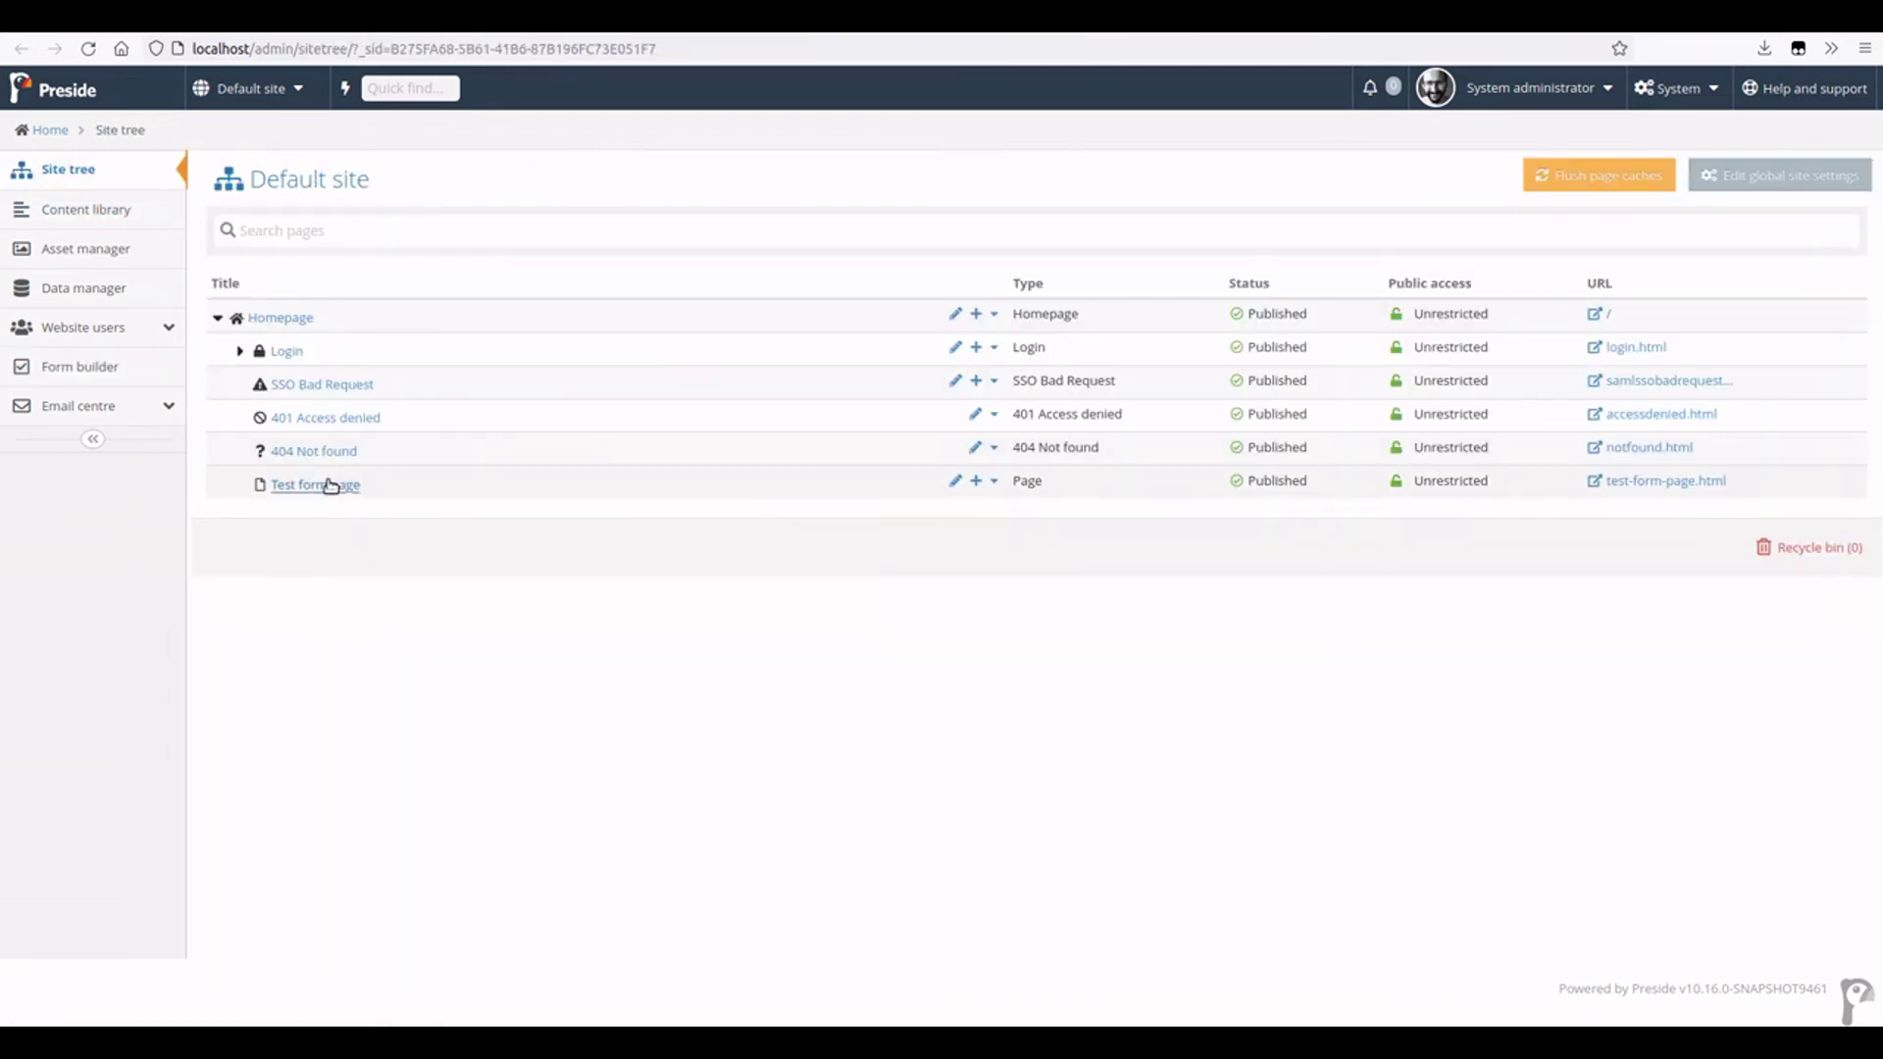
click(330, 485)
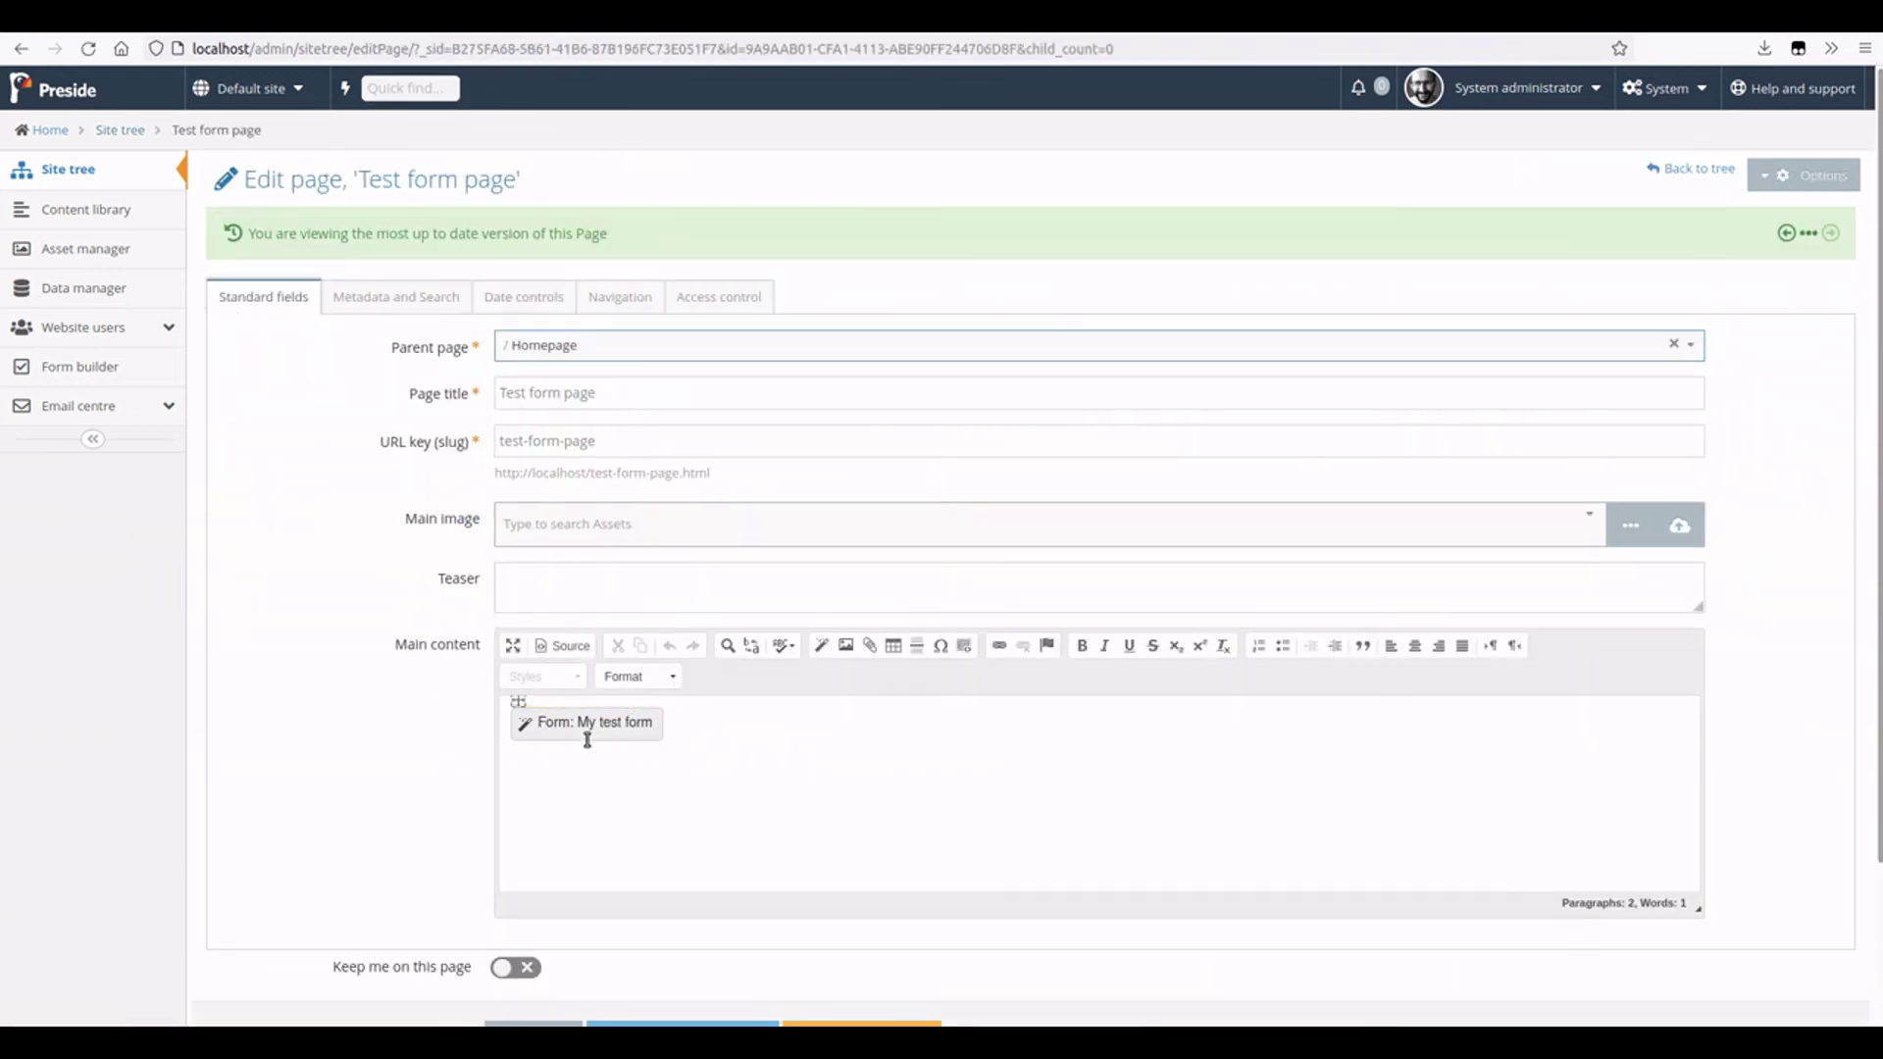
- Preview the Test form page and highlight its Tuesdays-only access message
scroll(1391, 324, down, 2)
scroll(1769, 210, up, 2)
click(1793, 176)
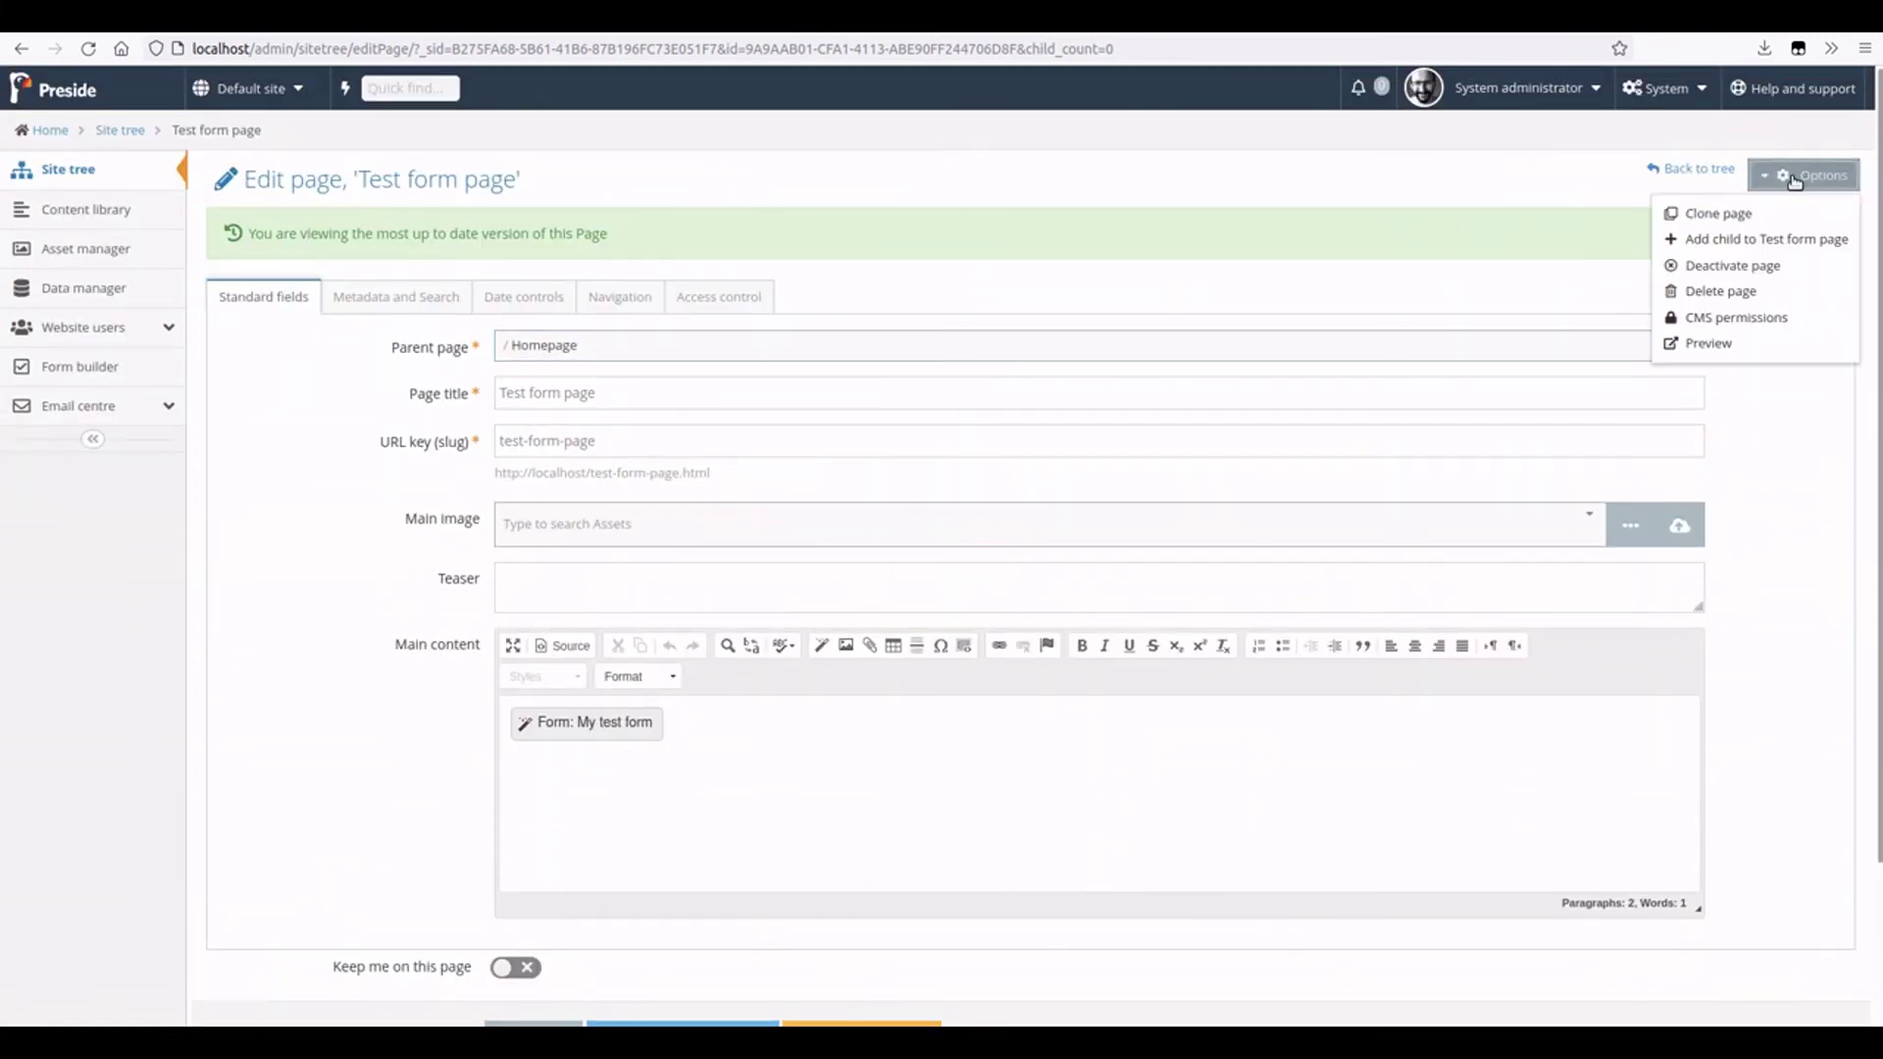
click(1711, 348)
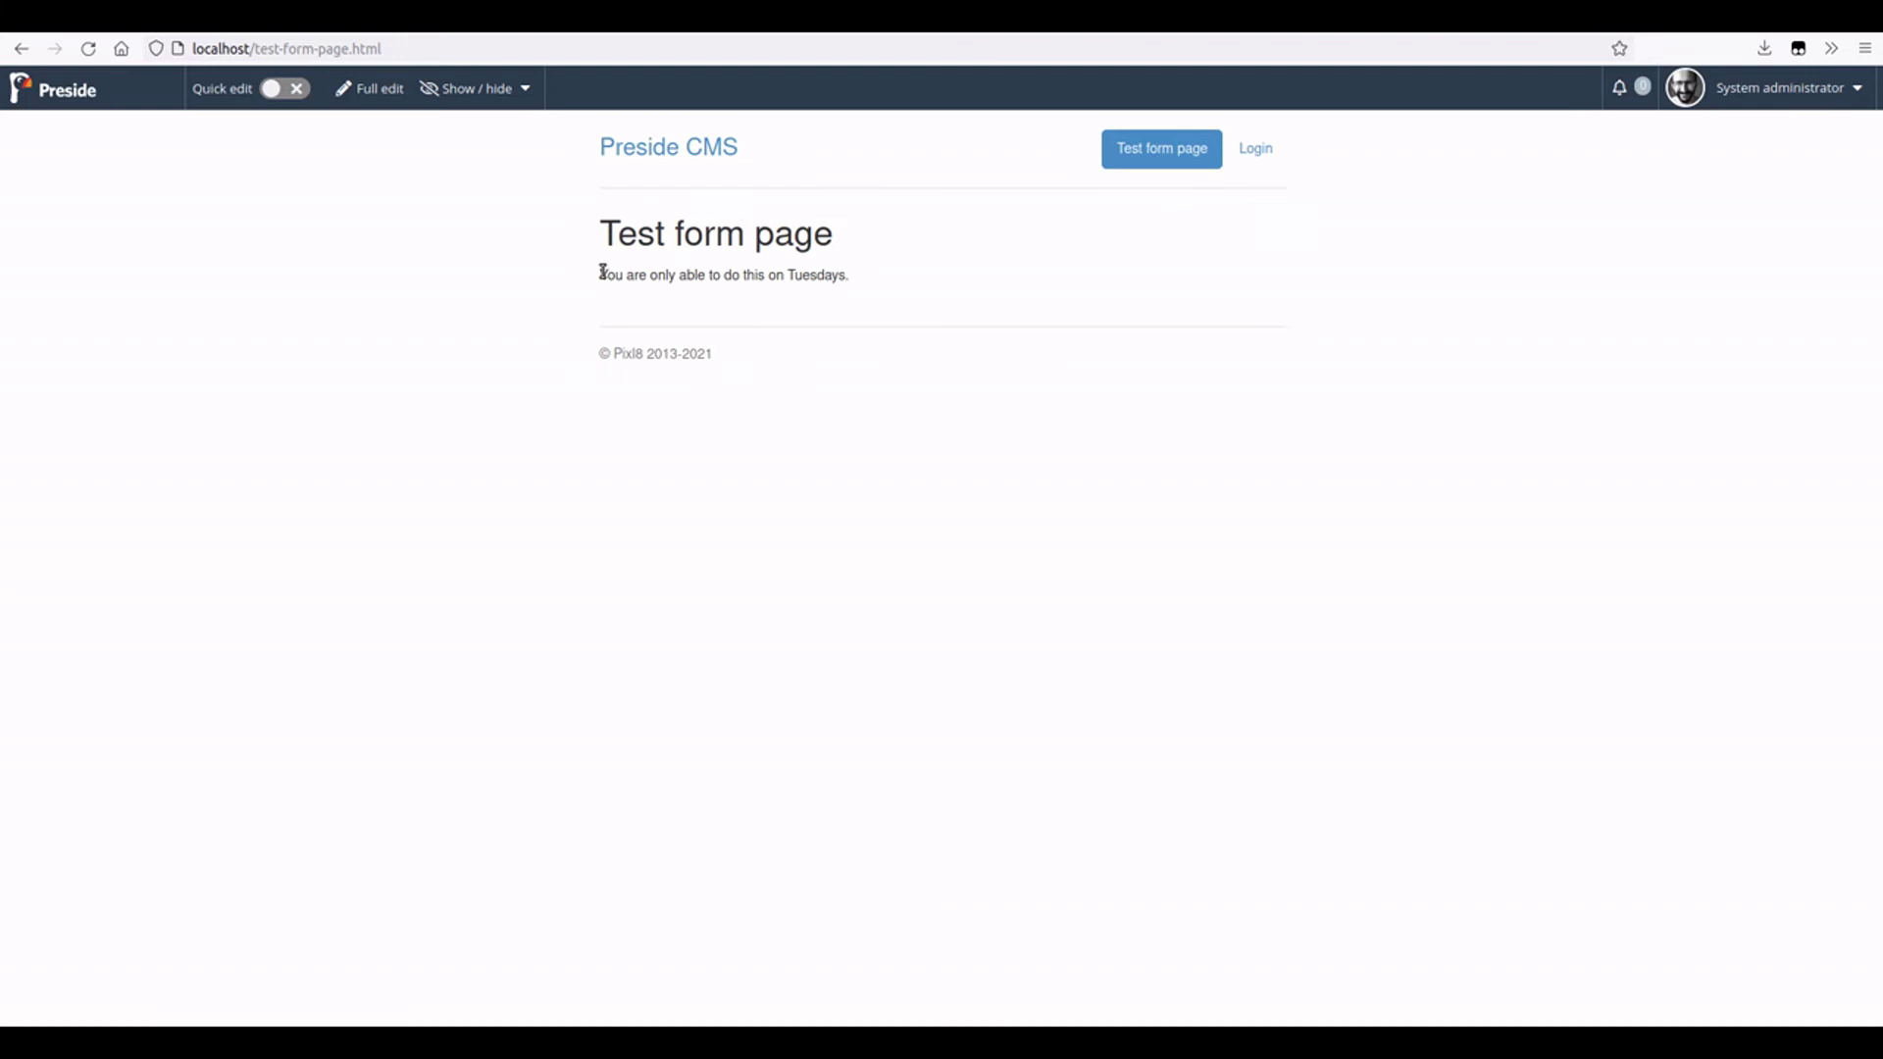
drag(602, 273, 1139, 294)
click(1139, 294)
drag(613, 276, 1018, 334)
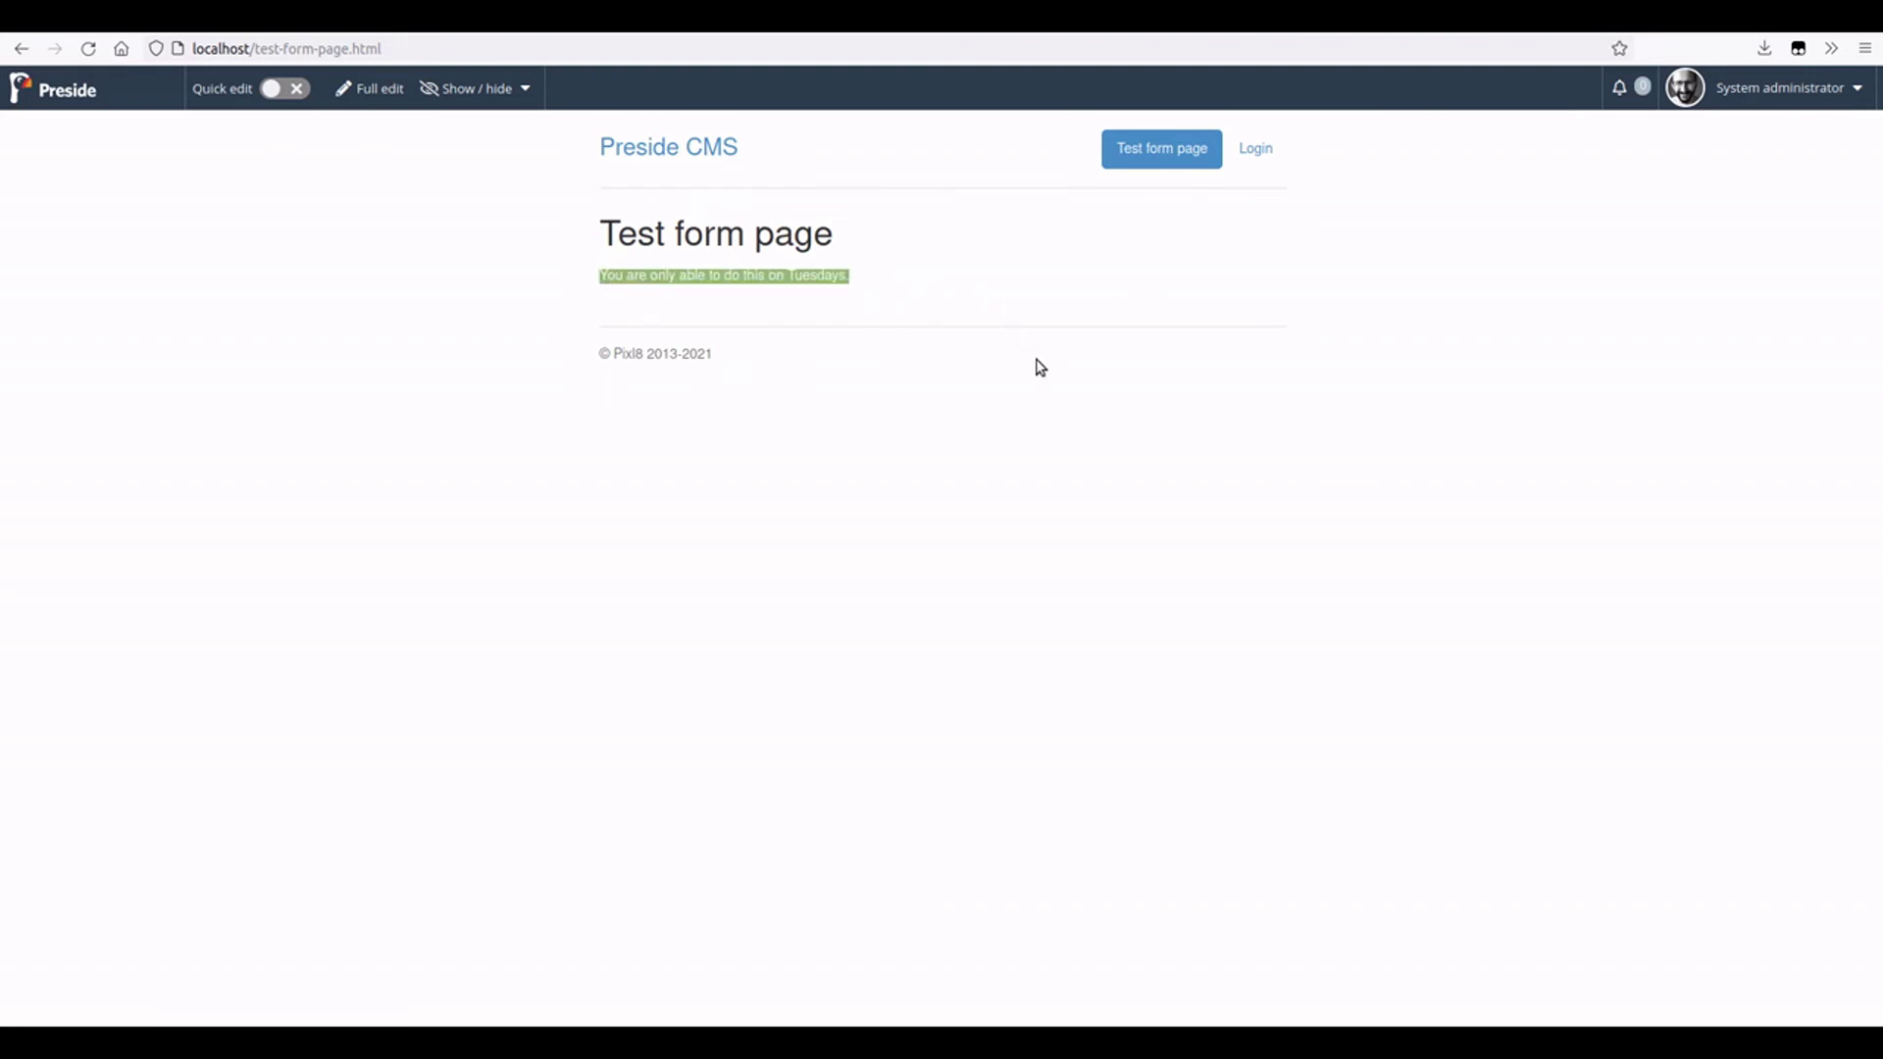
click(1007, 453)
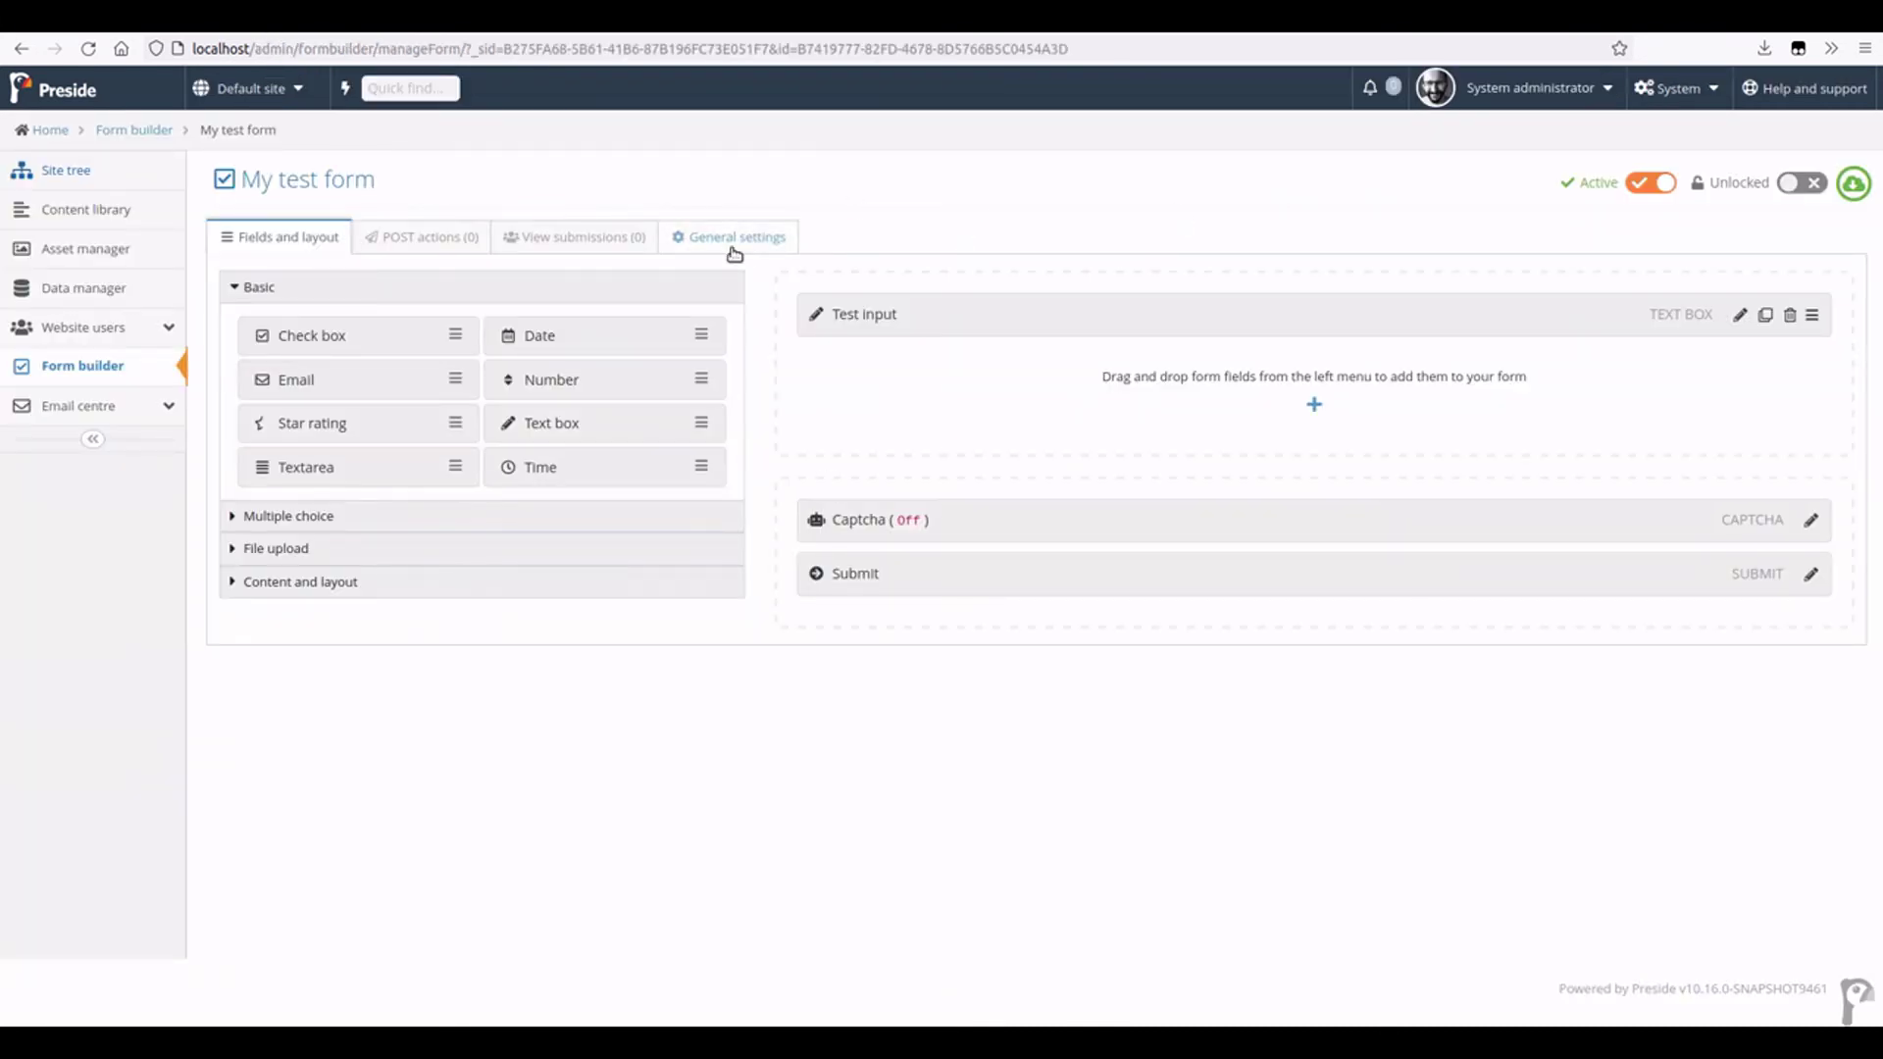
- Open My test form's general settings and select its access denied message
click(732, 249)
scroll(726, 323, down, 5)
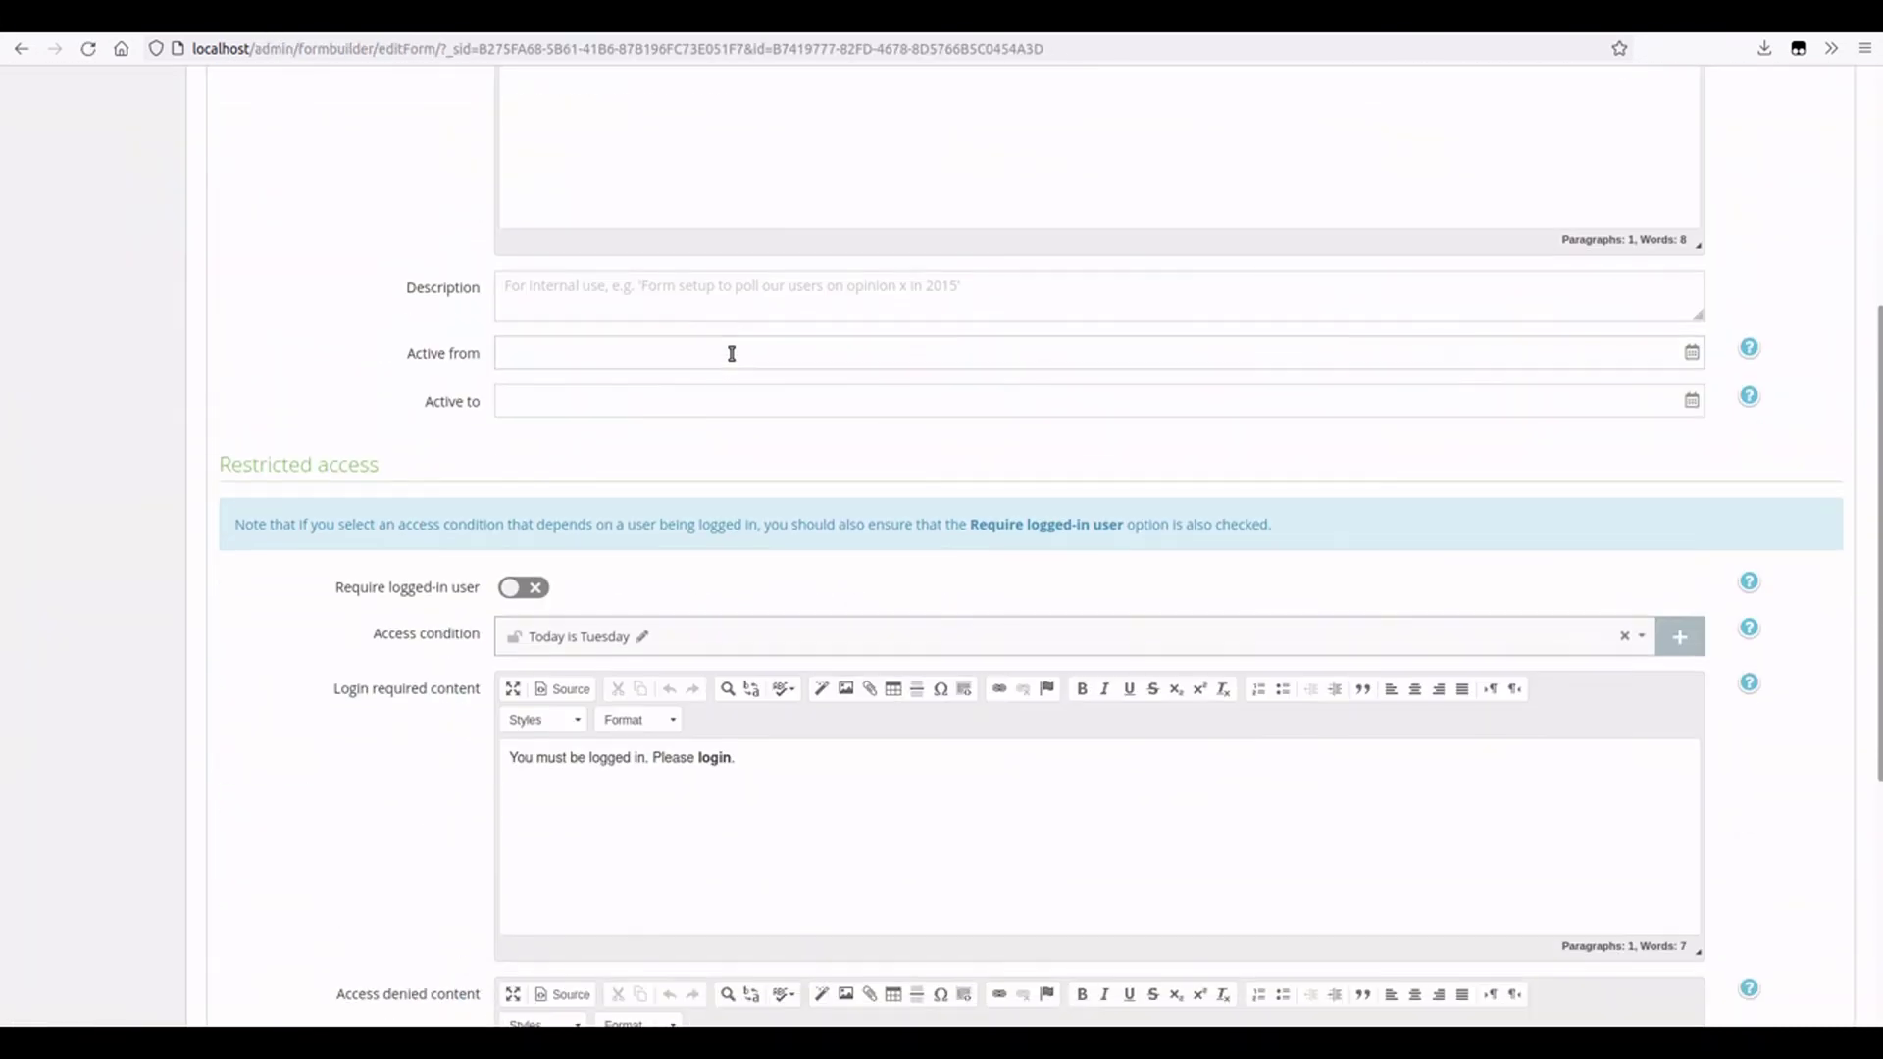
scroll(732, 353, down, 2)
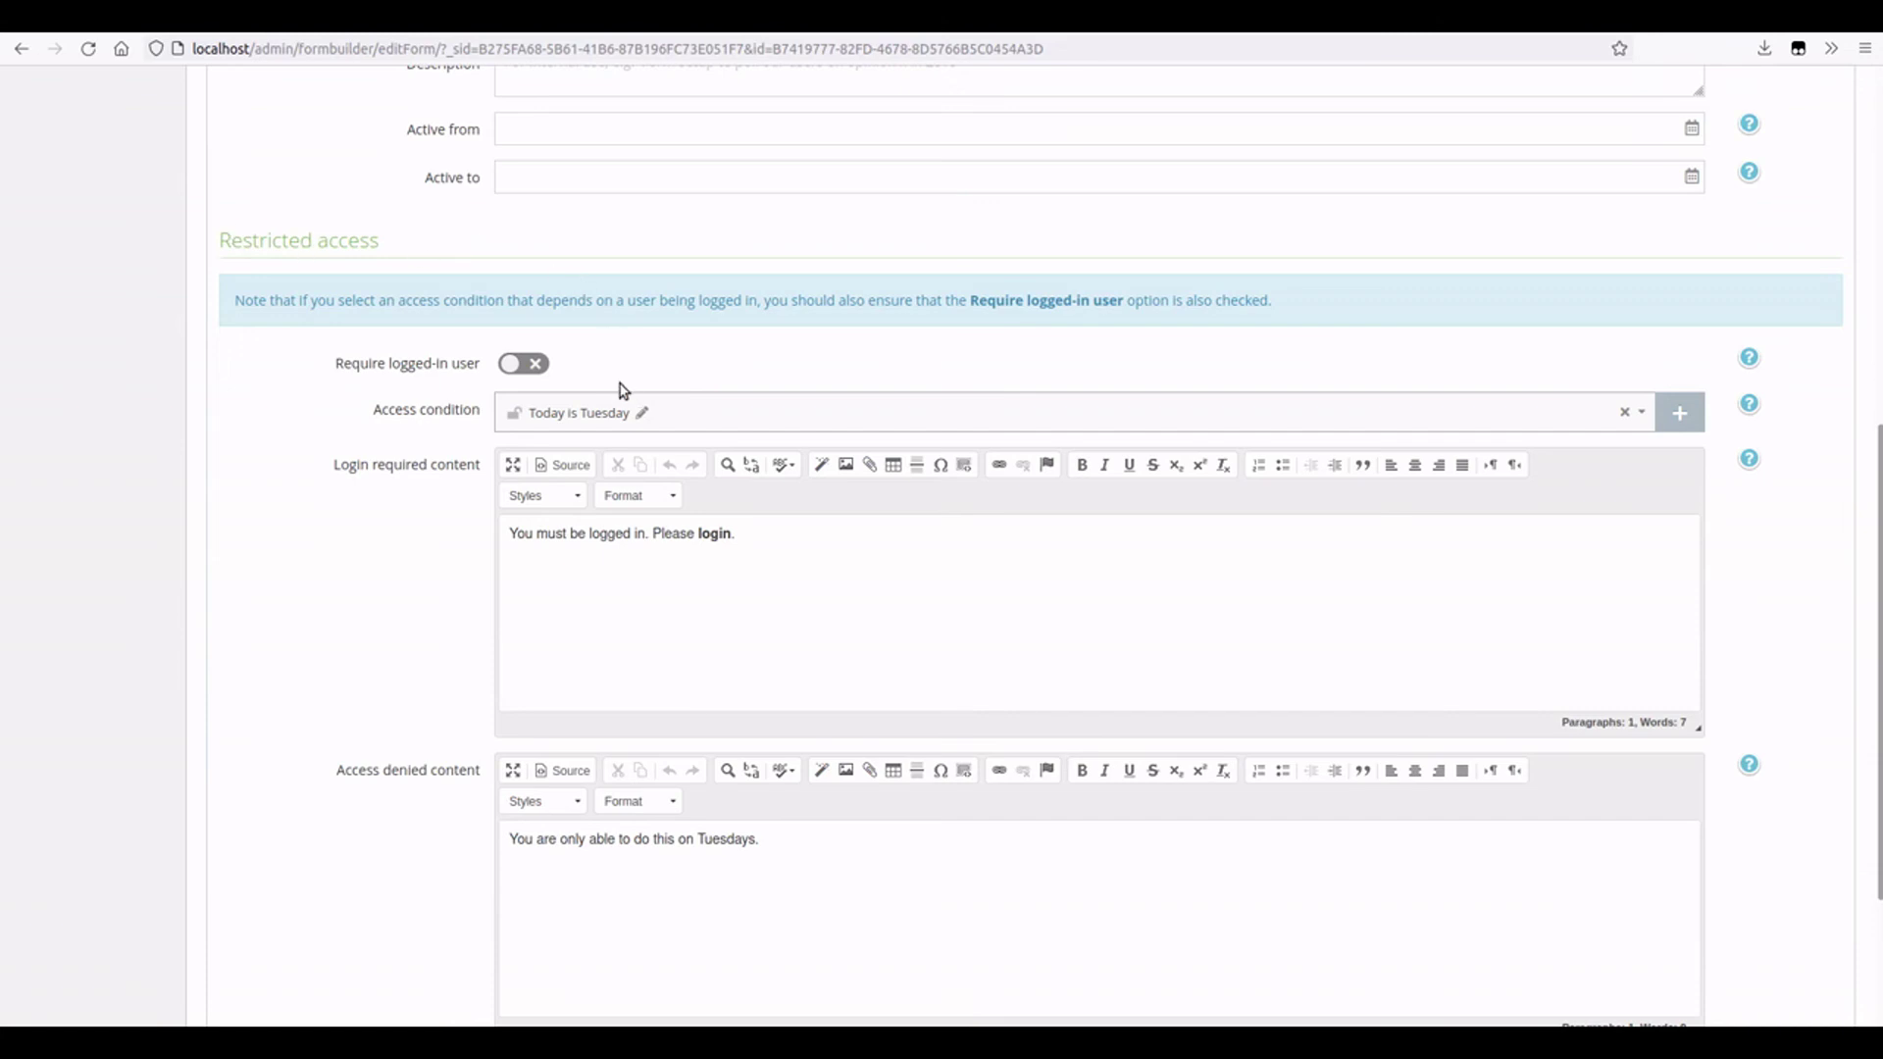
scroll(545, 363, down, 2)
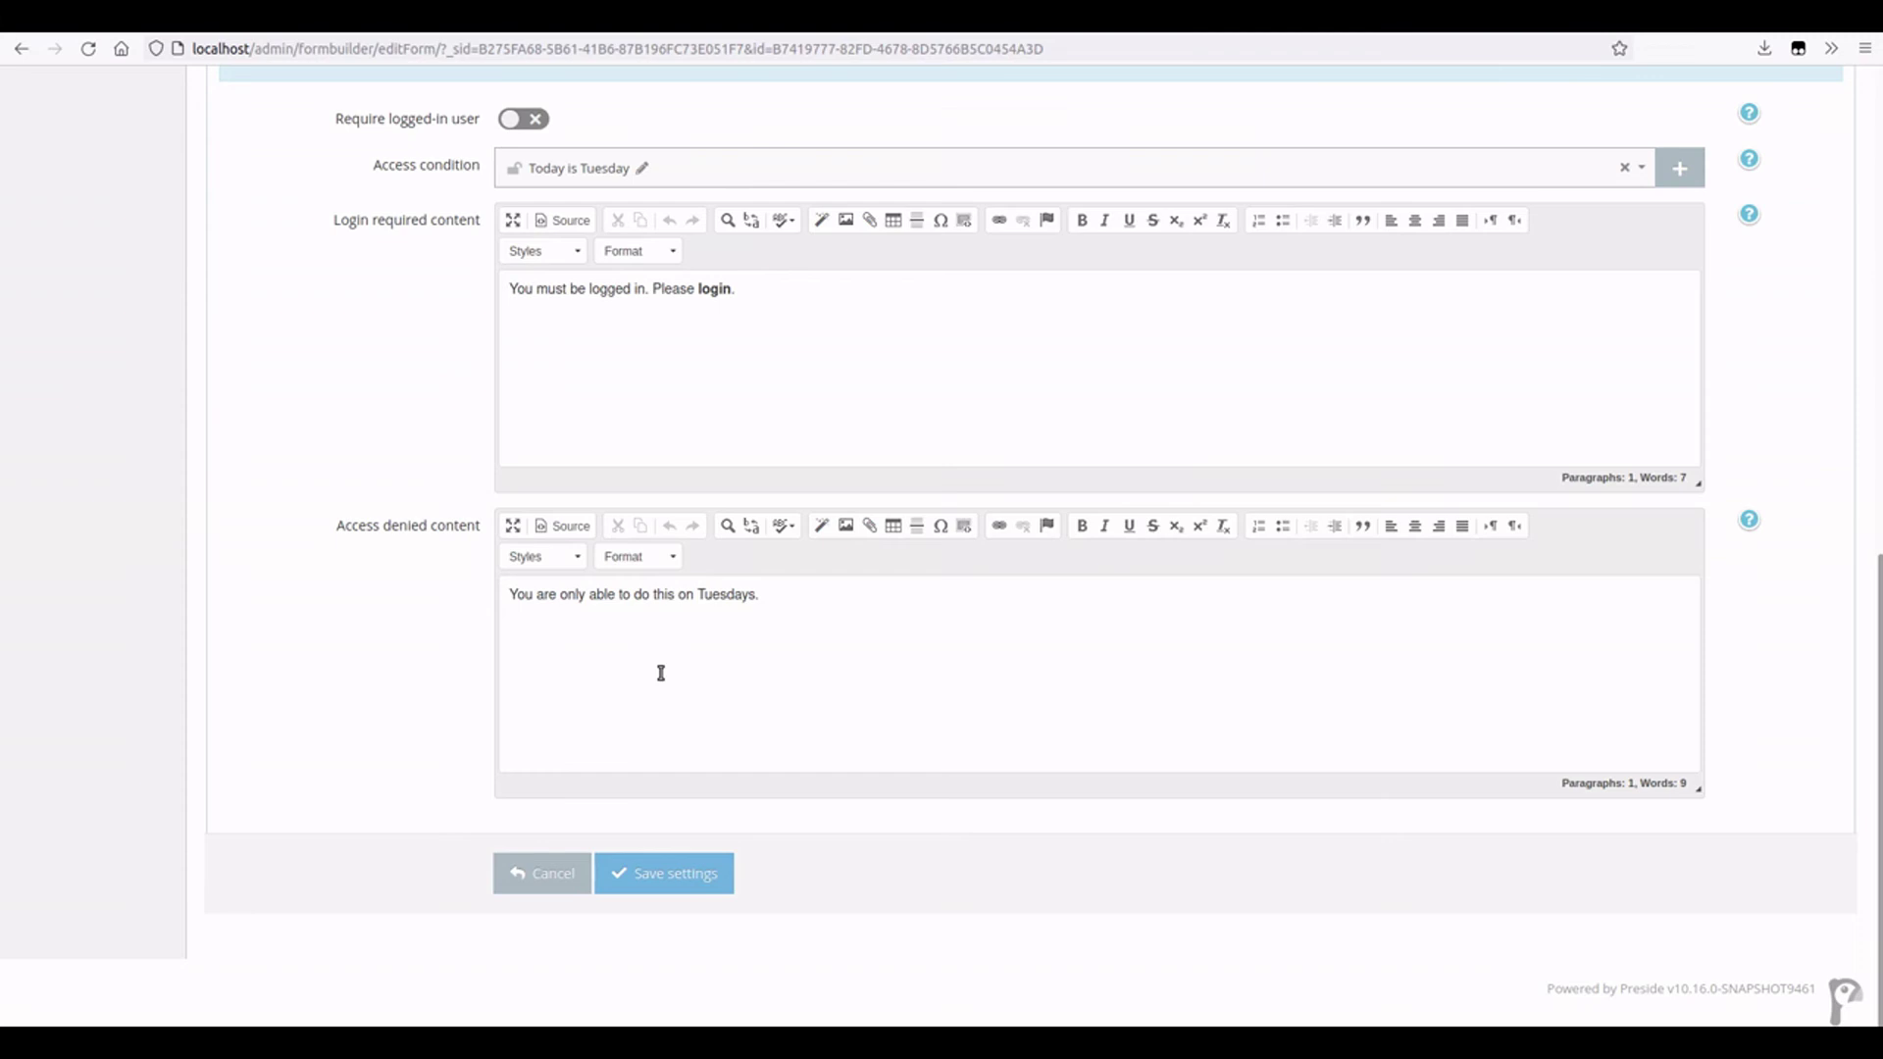
scroll(781, 504, up, 3)
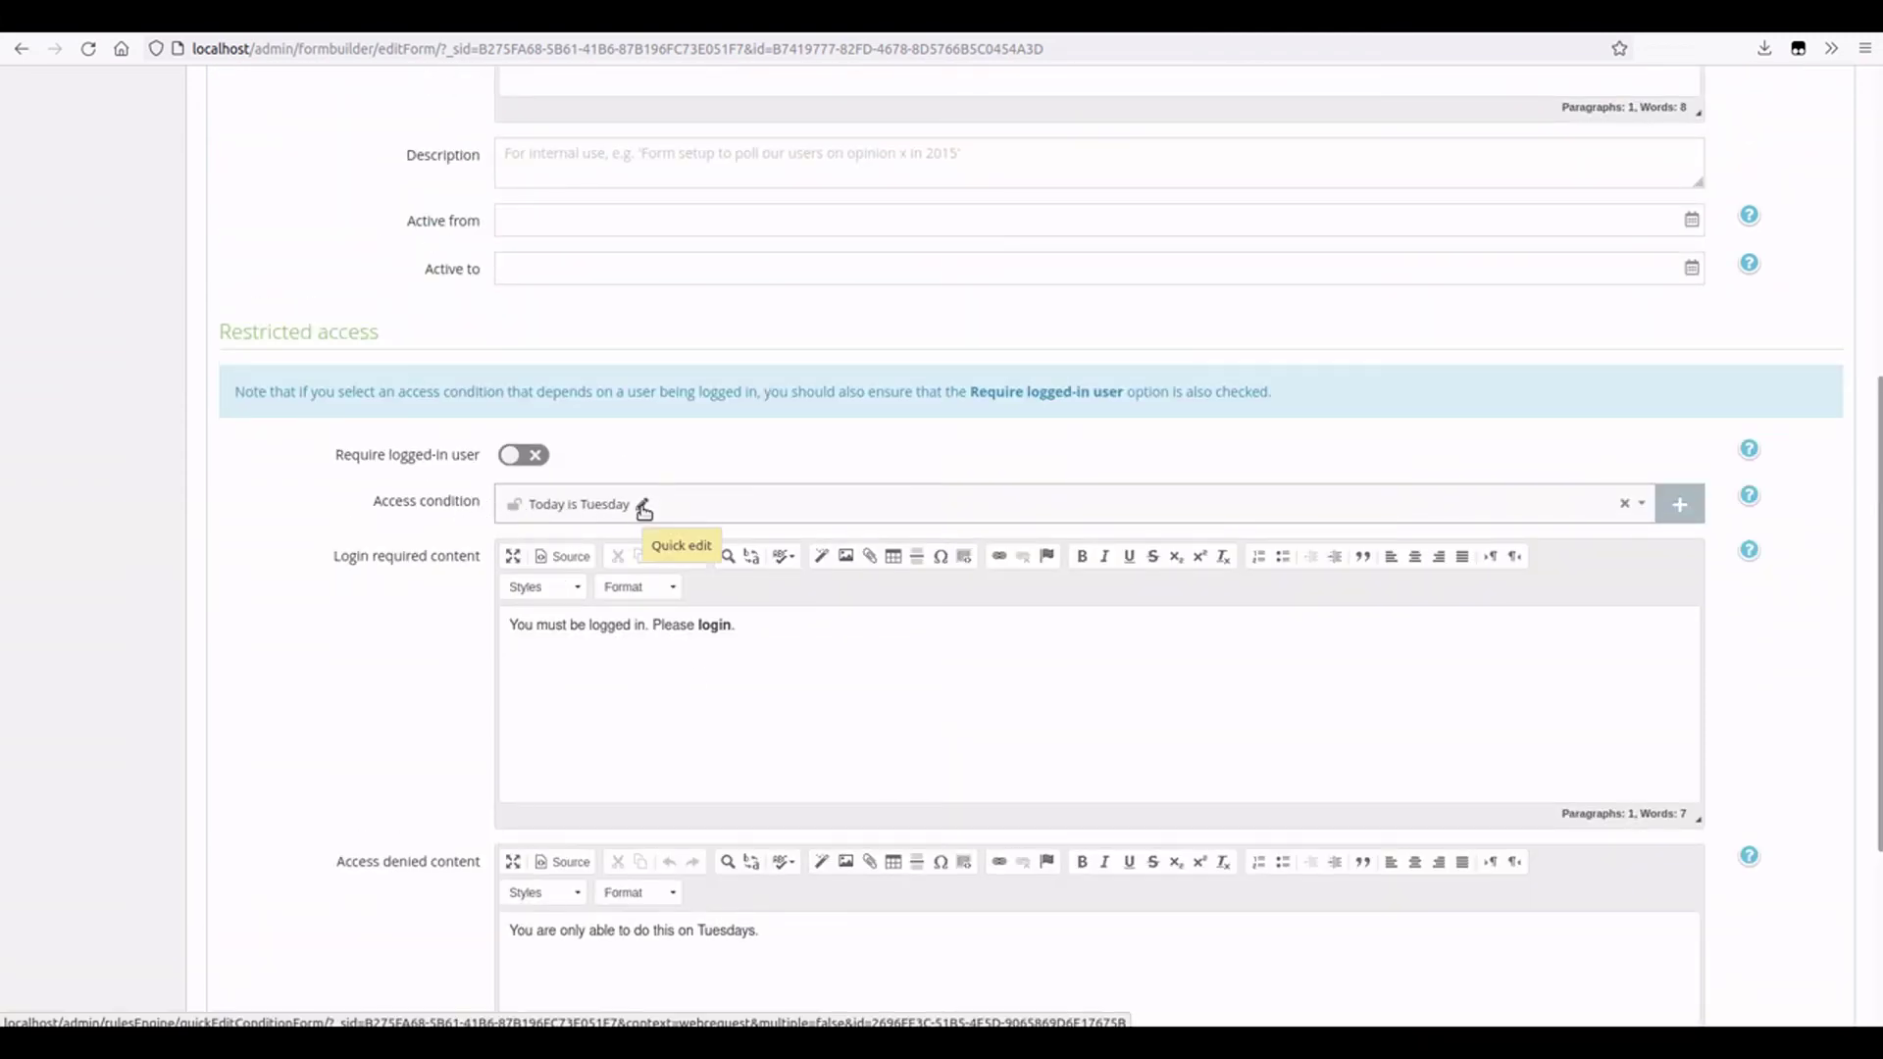
scroll(637, 500, down, 2)
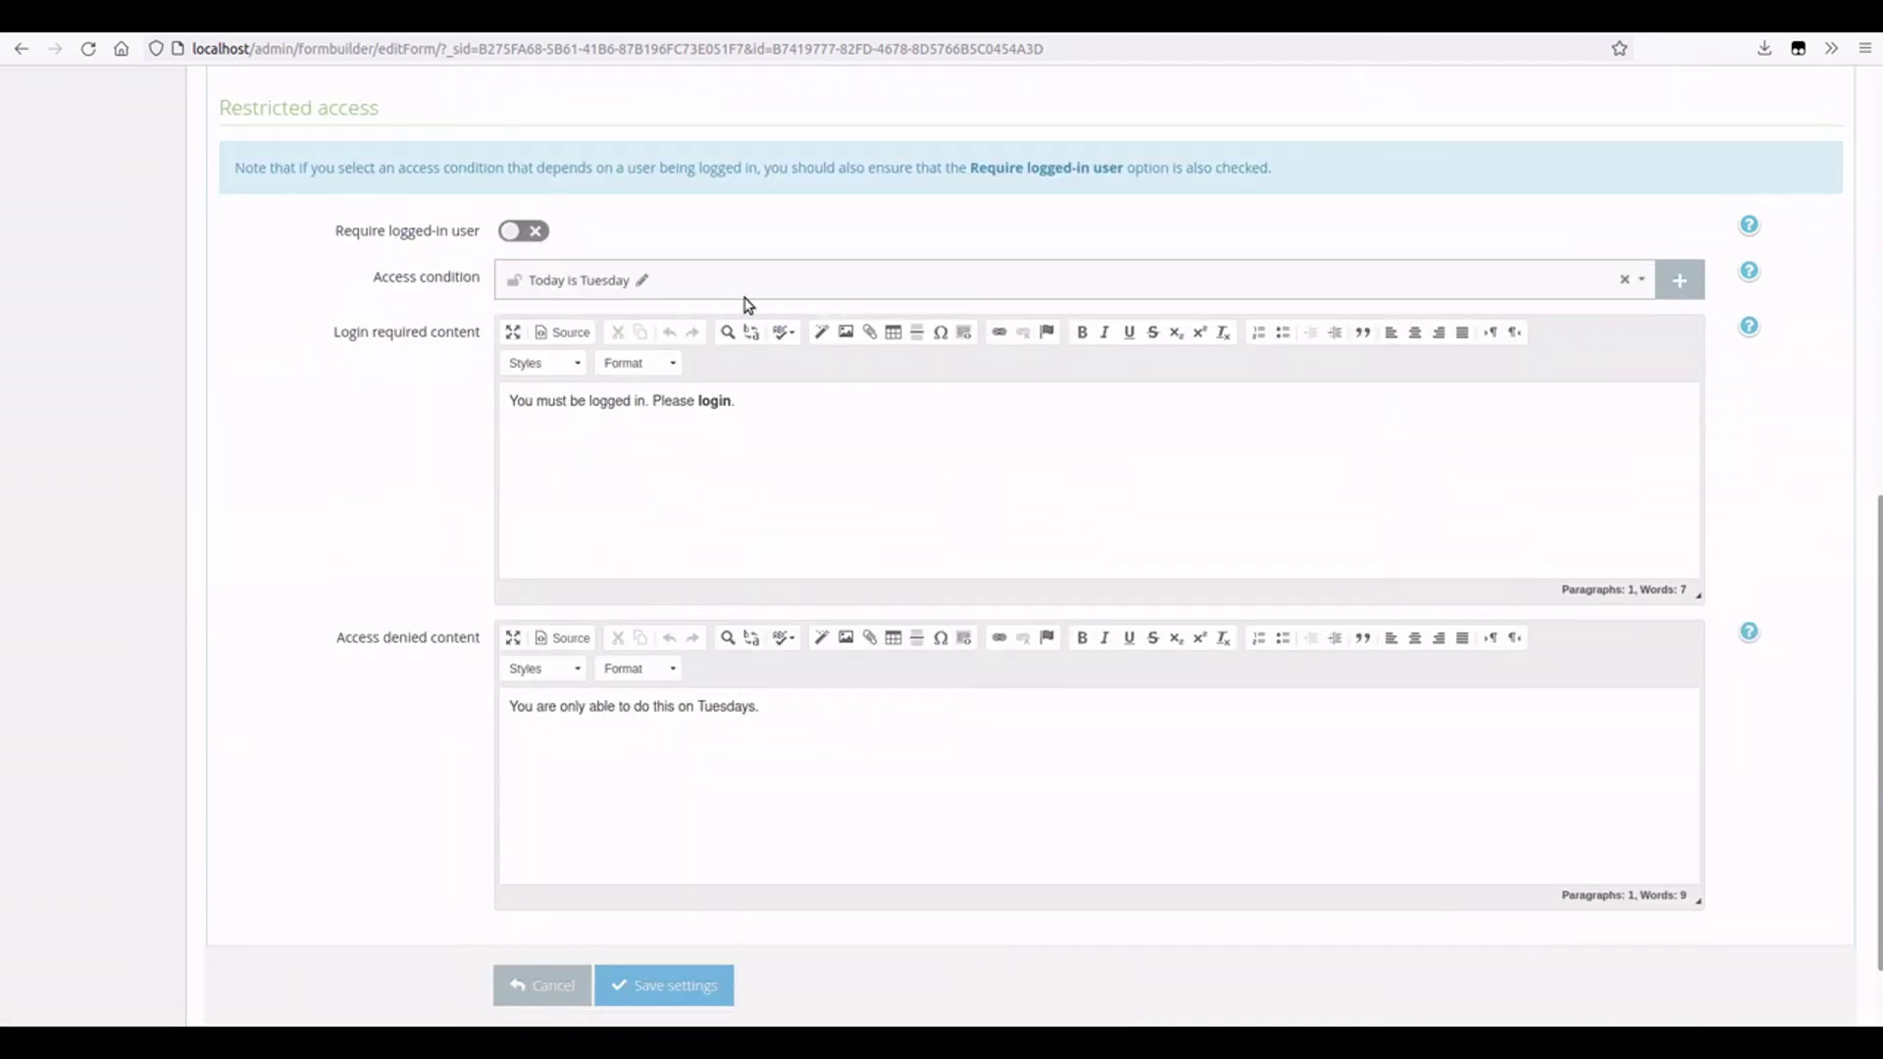
click(604, 725)
key(ctrl+a)
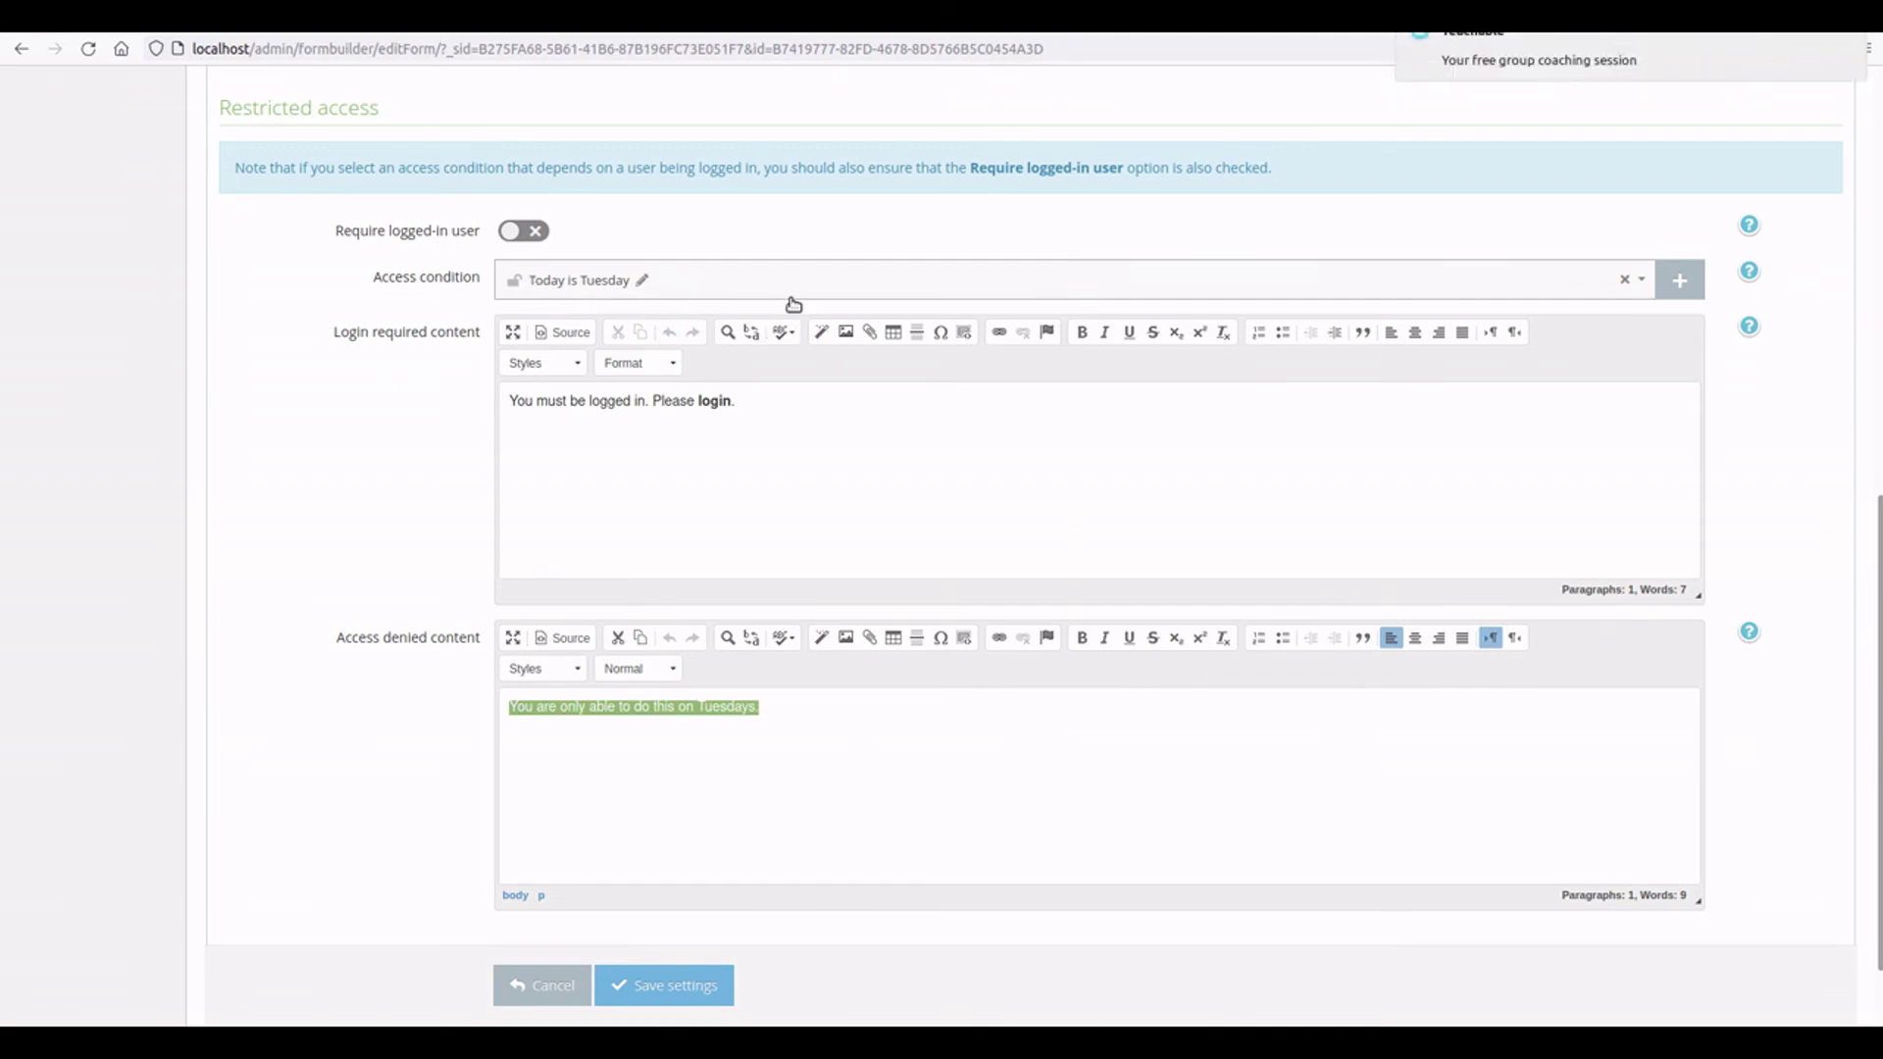
- Require a logged-in user and remove the Today is Tuesday access condition
click(530, 232)
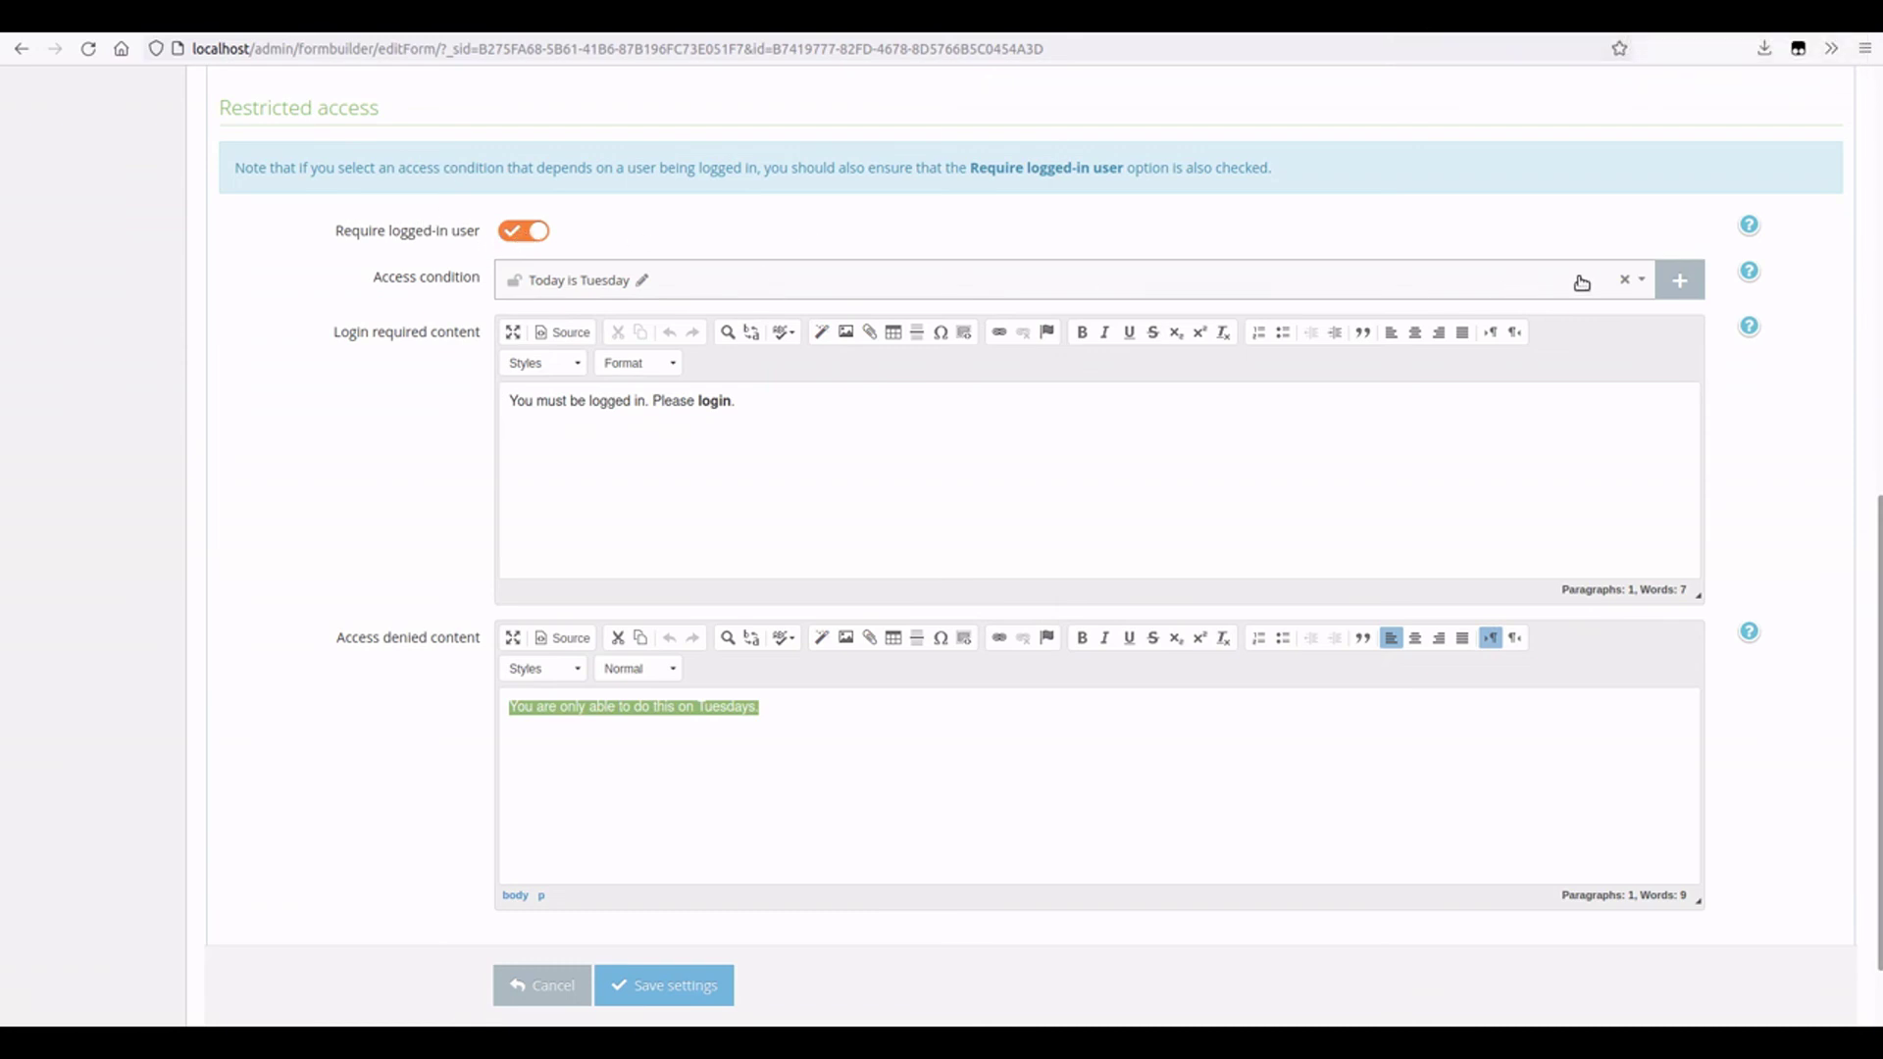
click(1624, 279)
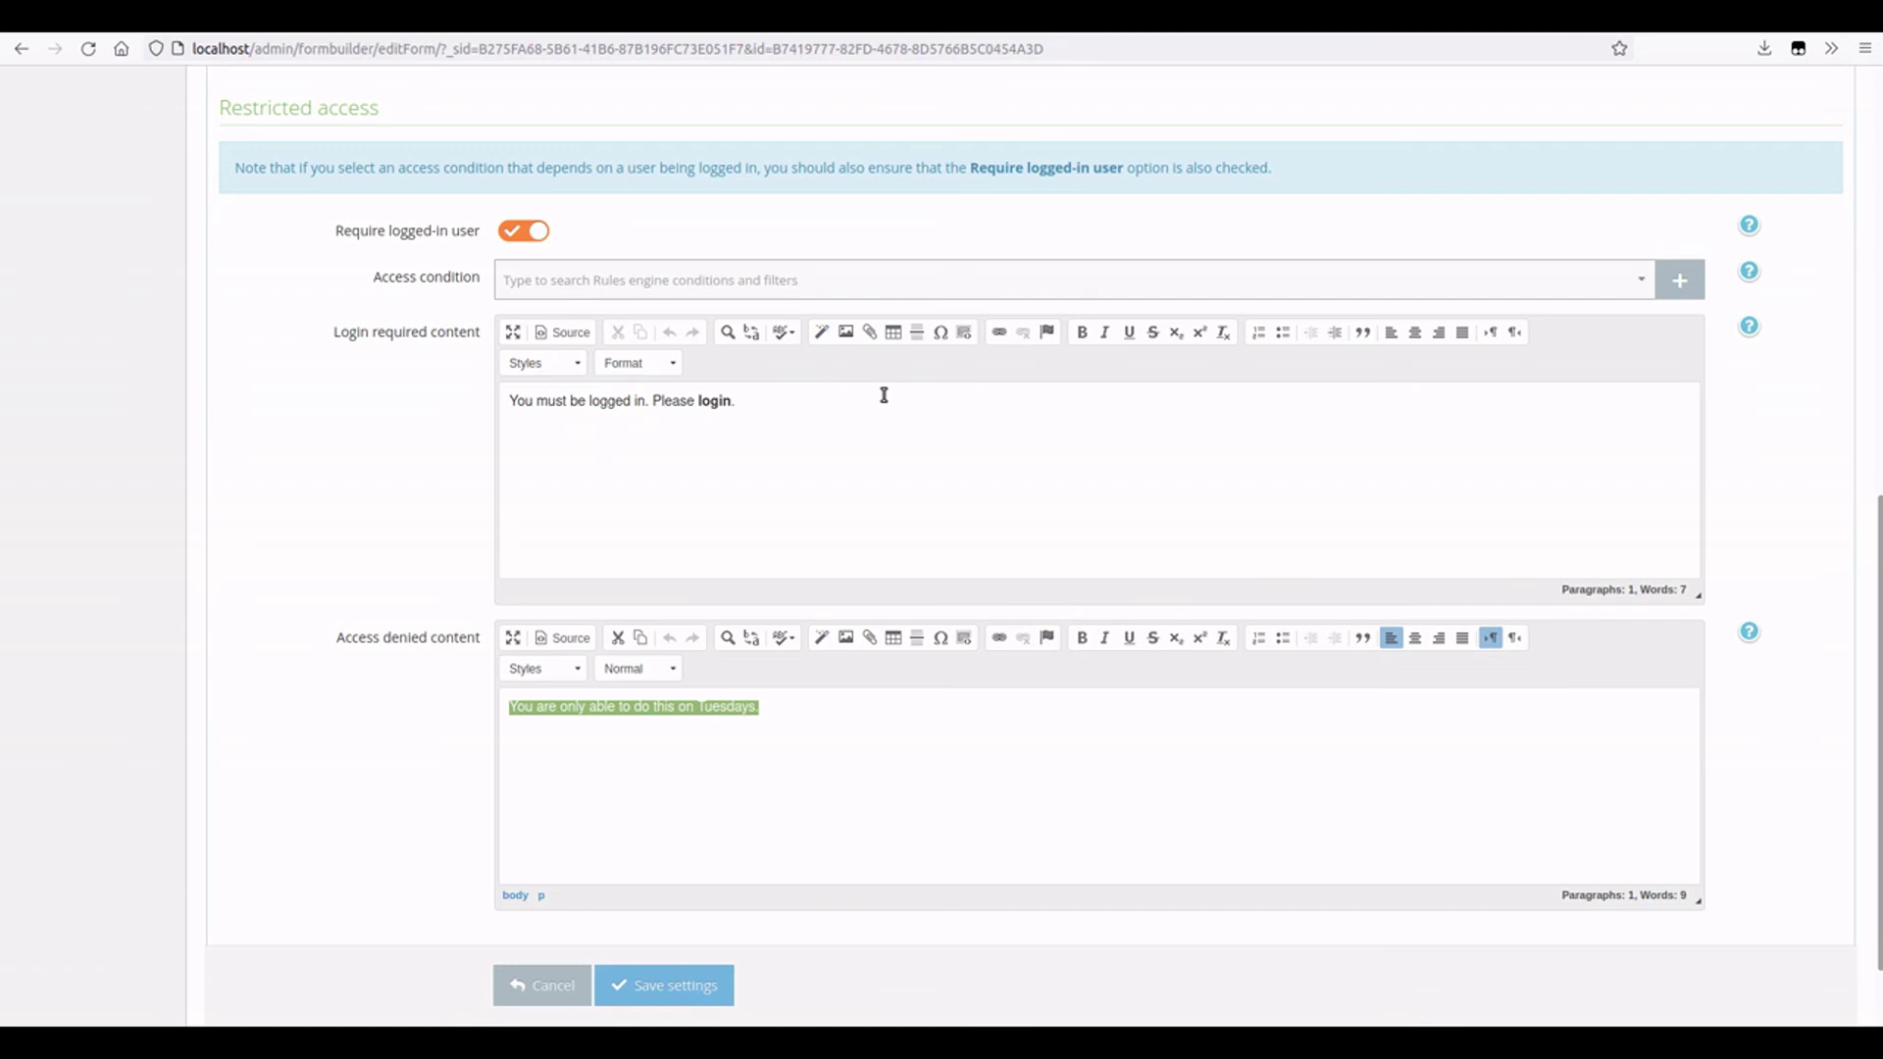
click(536, 234)
click(595, 285)
click(580, 349)
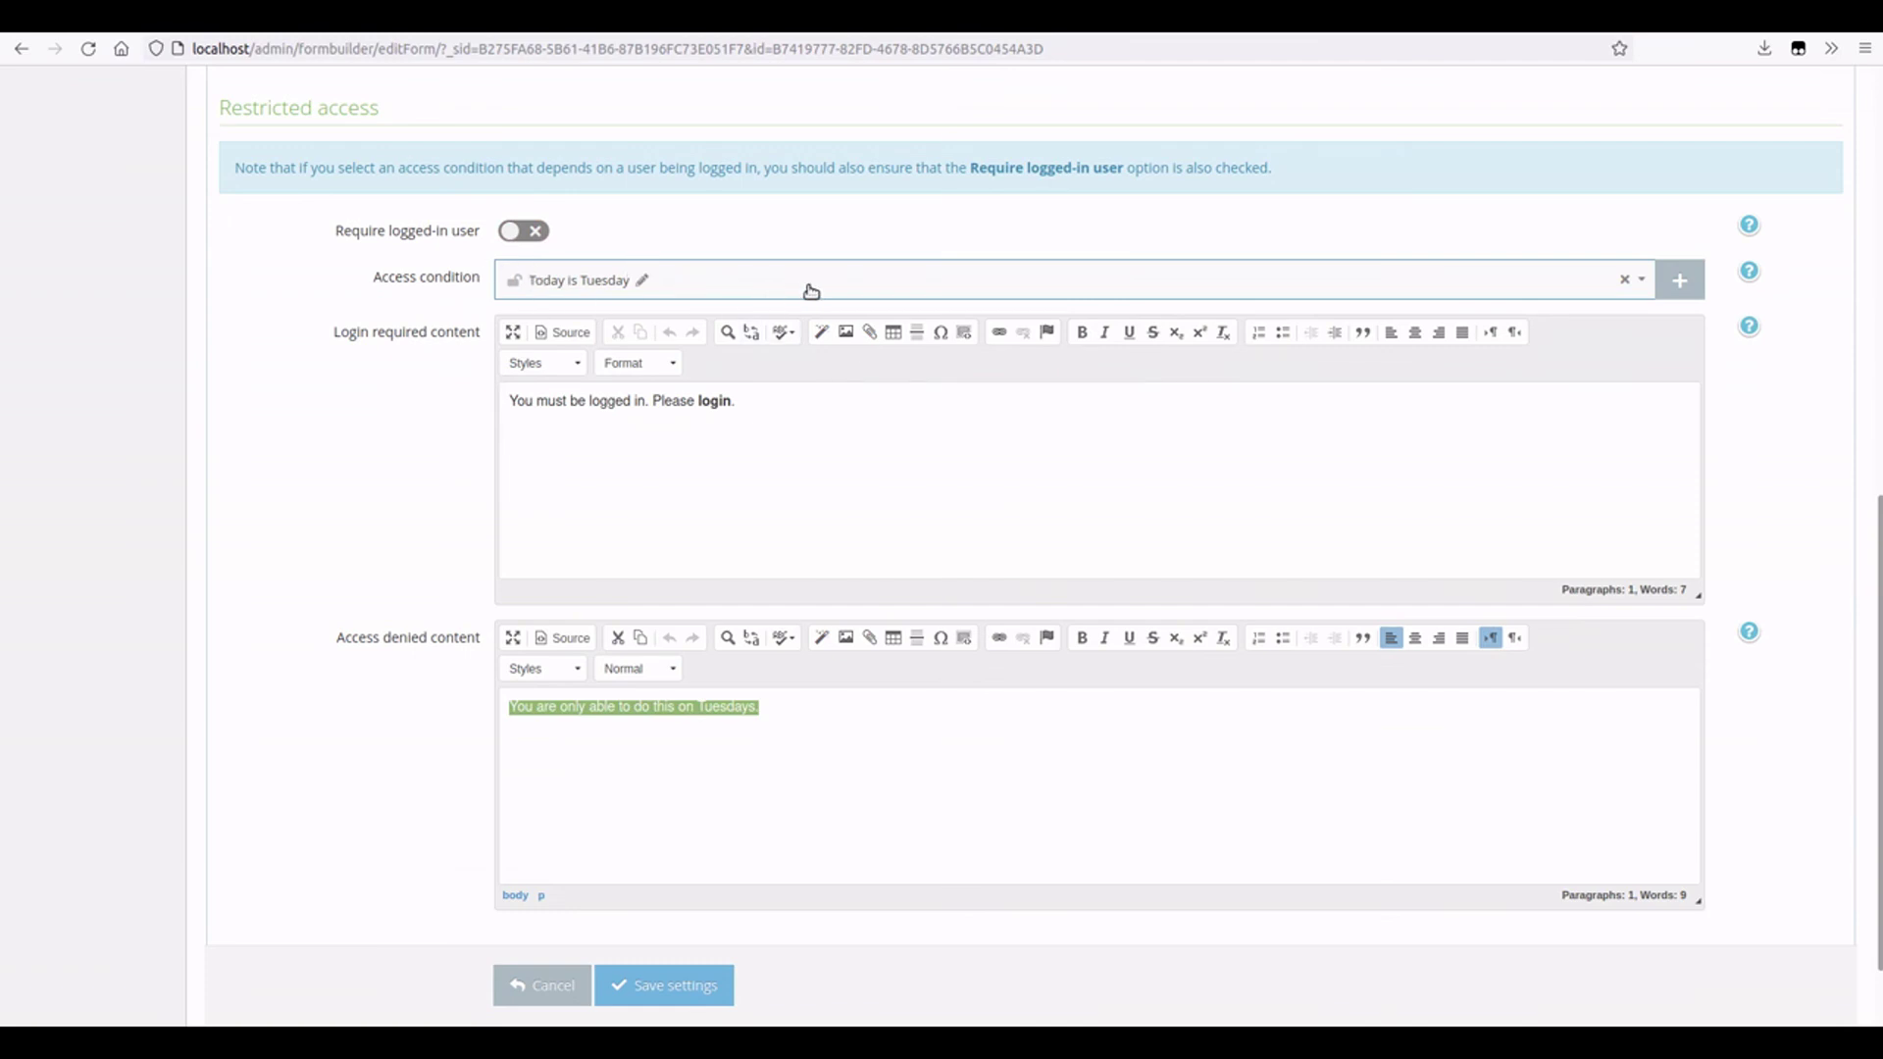
click(520, 235)
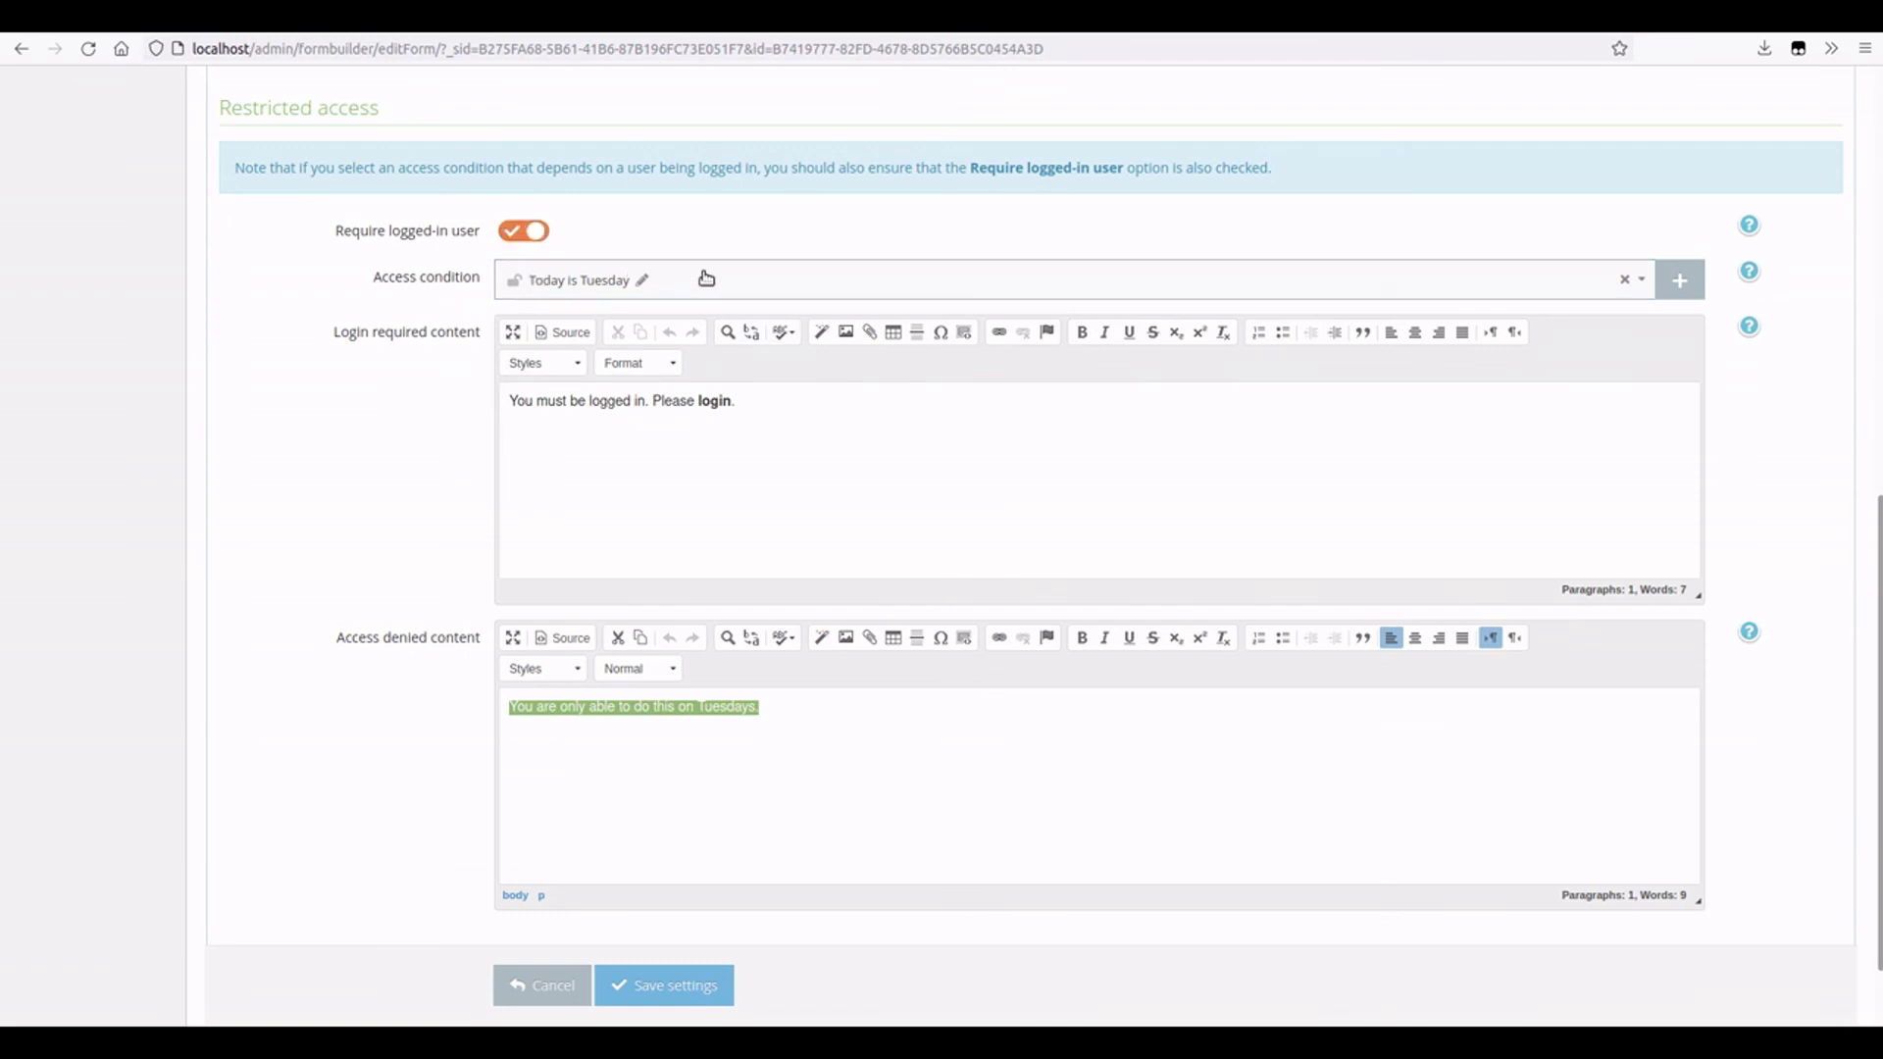
click(1628, 281)
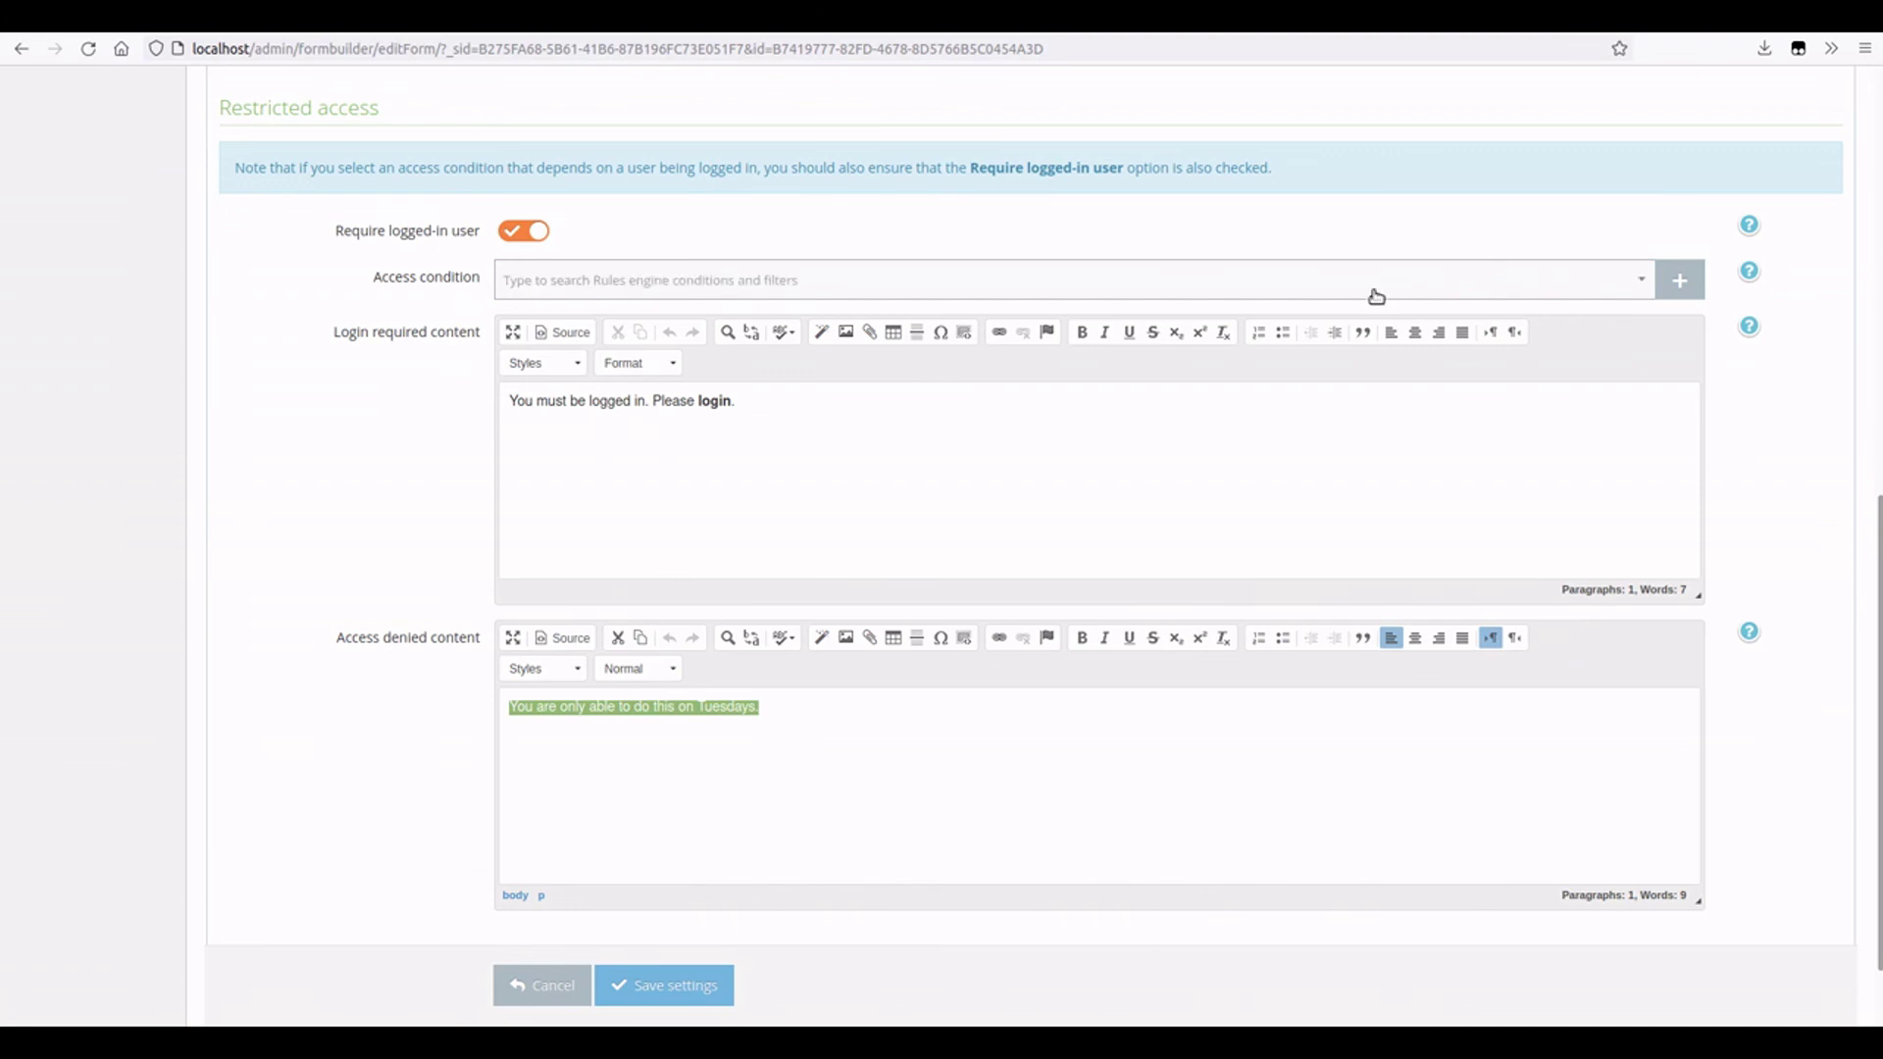
- Select the login required message, save the settings, and reload the form page
click(655, 428)
drag(513, 400, 791, 413)
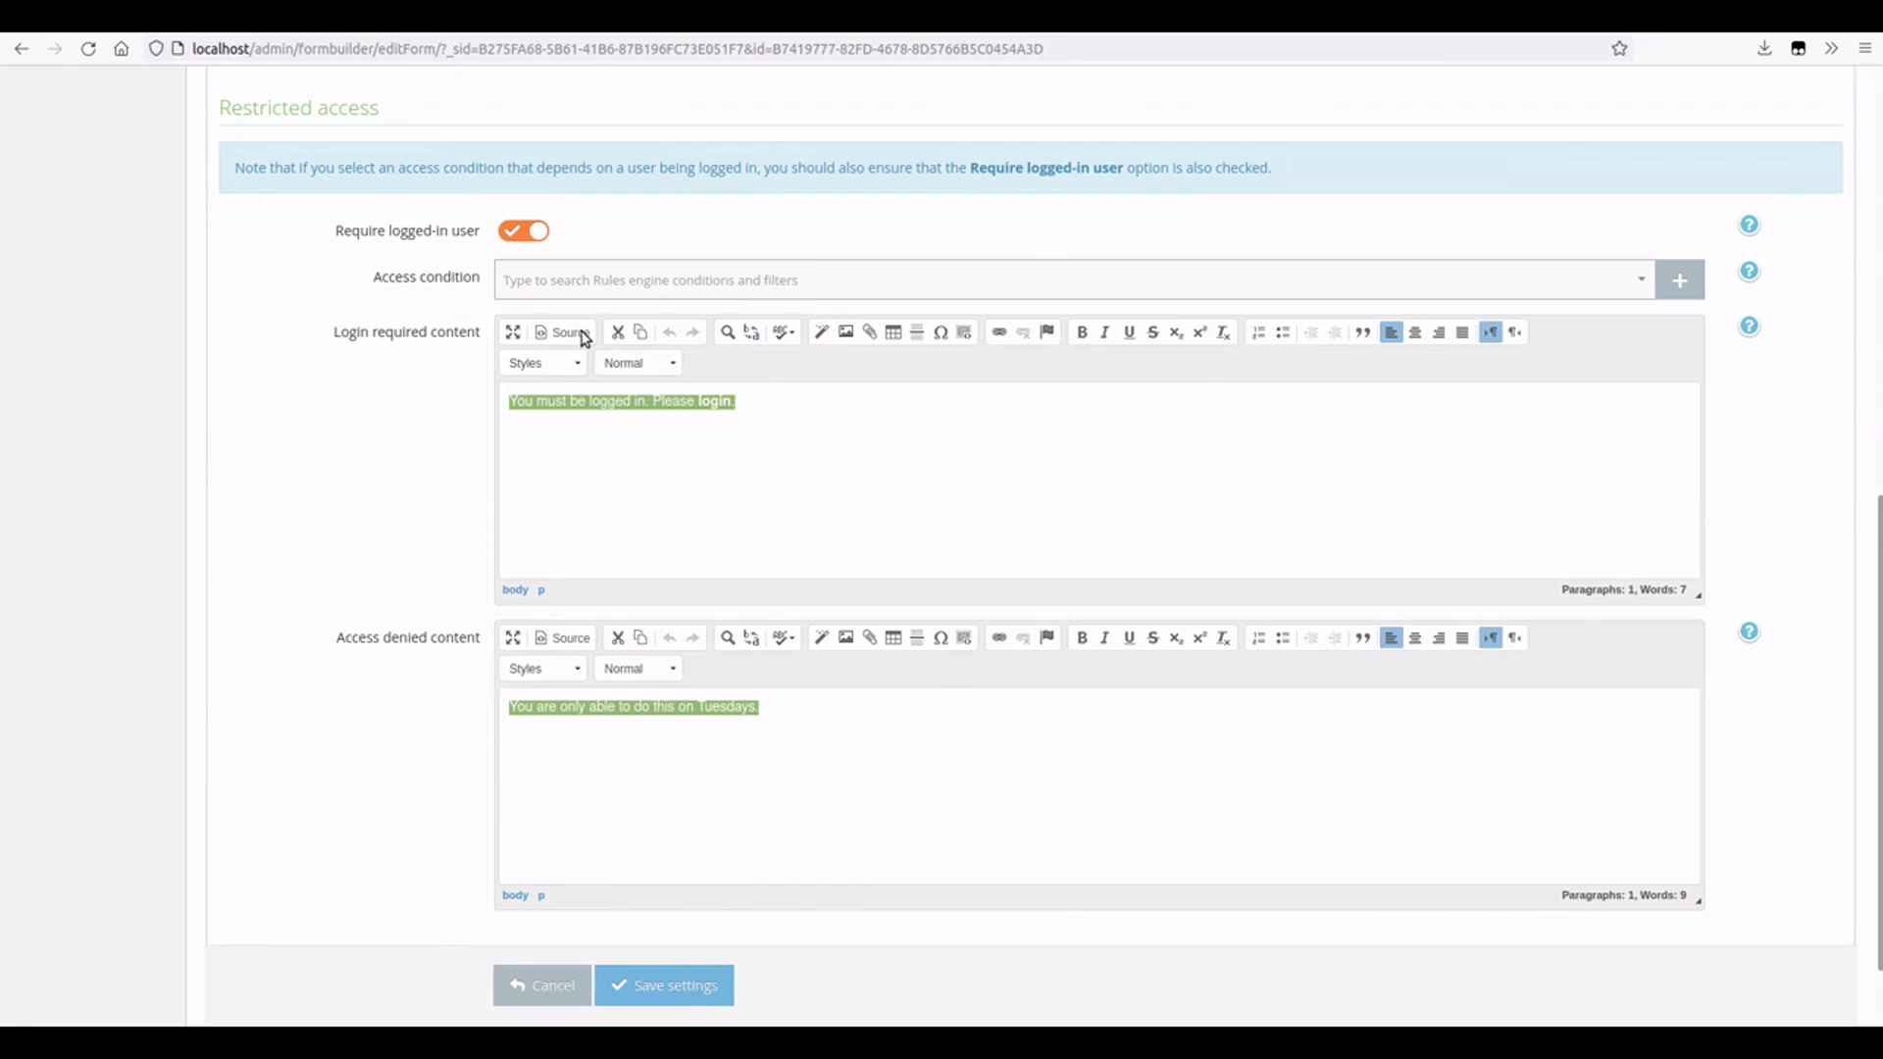
scroll(711, 826, down, 2)
click(691, 863)
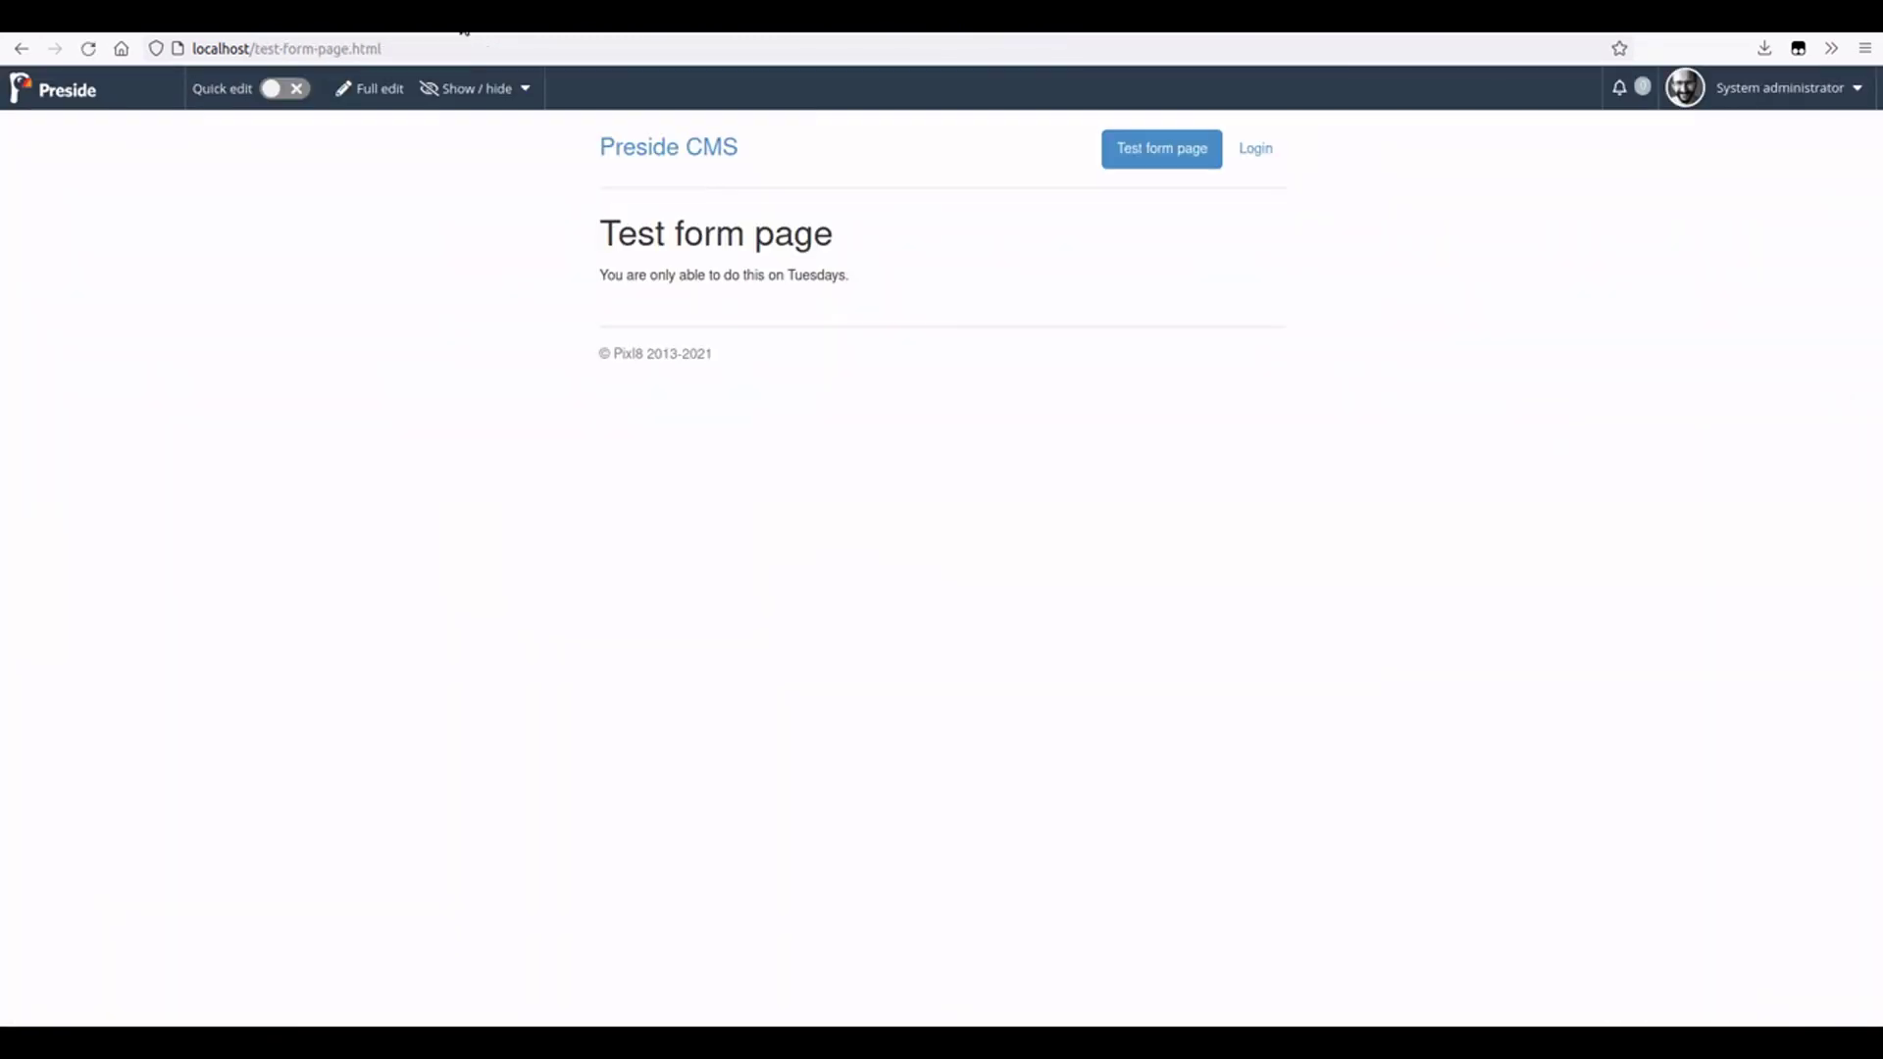
key(F5)
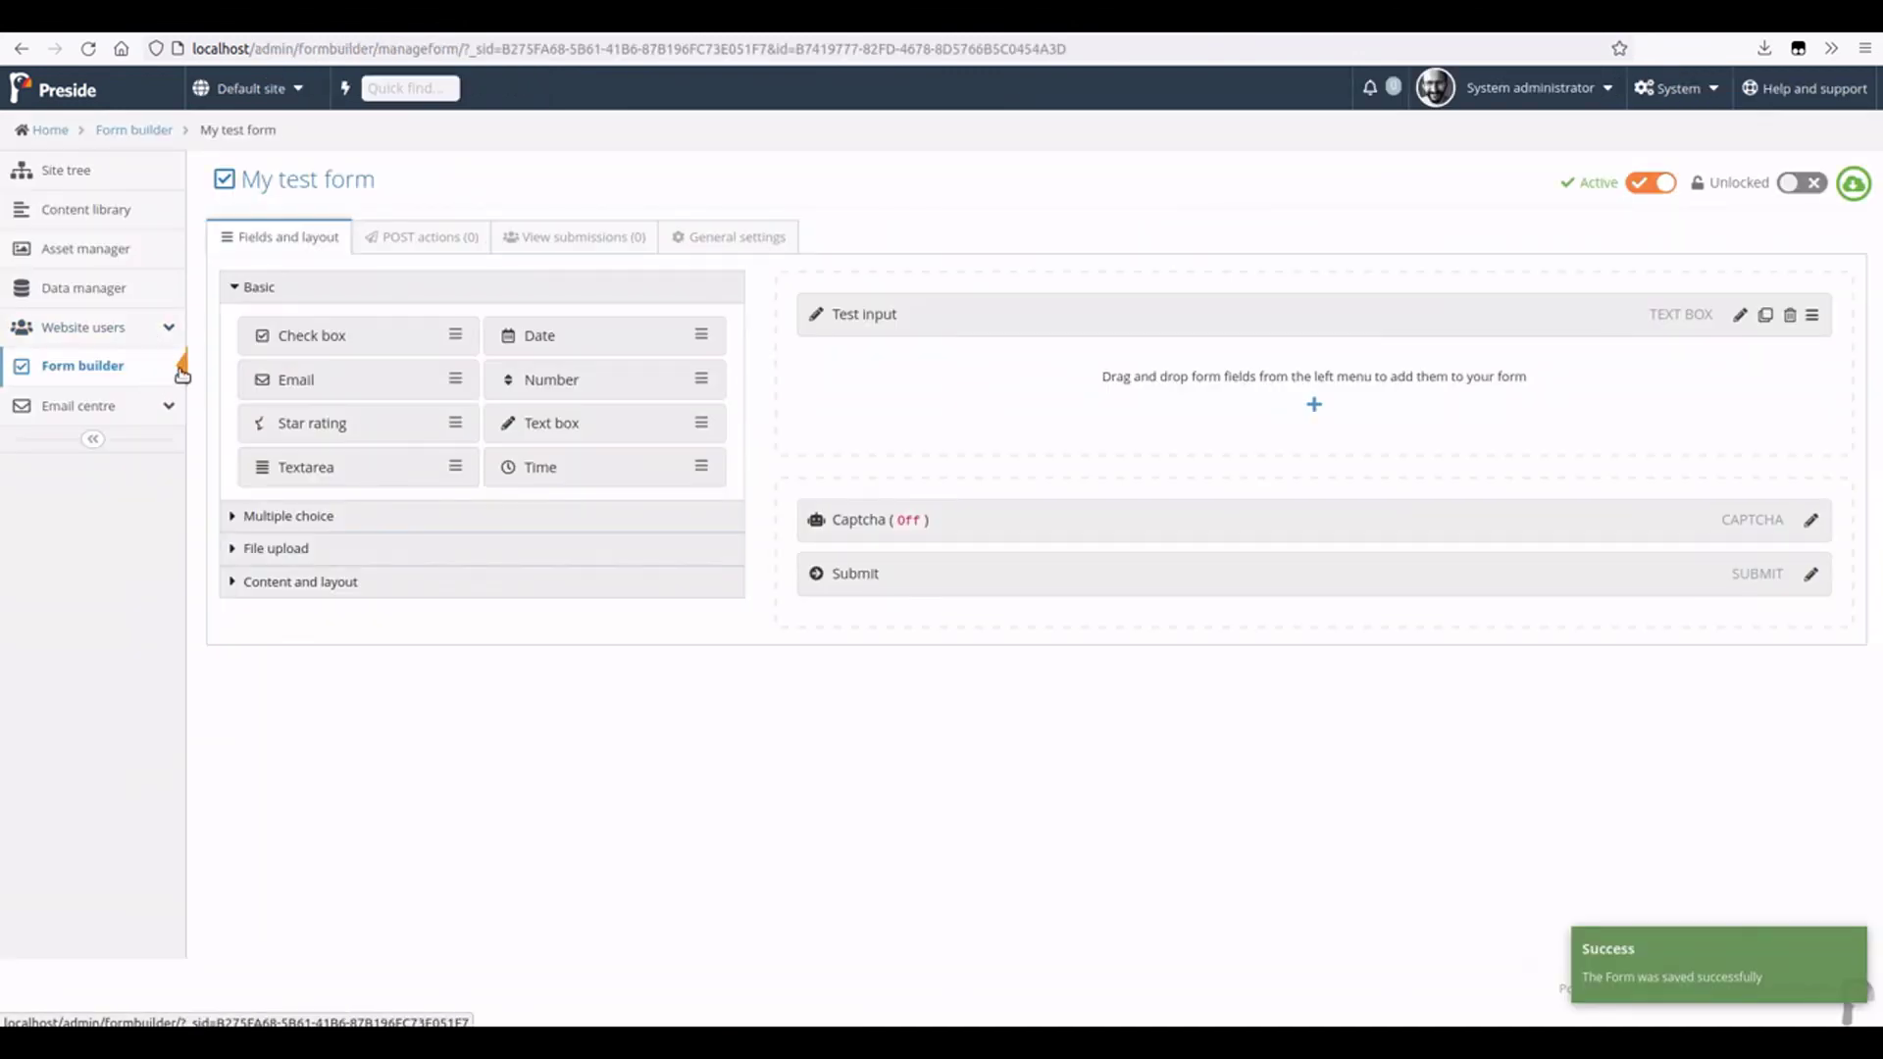
- Impersonate the test contact from Website users and enter 'Test form' into Test input
click(136, 332)
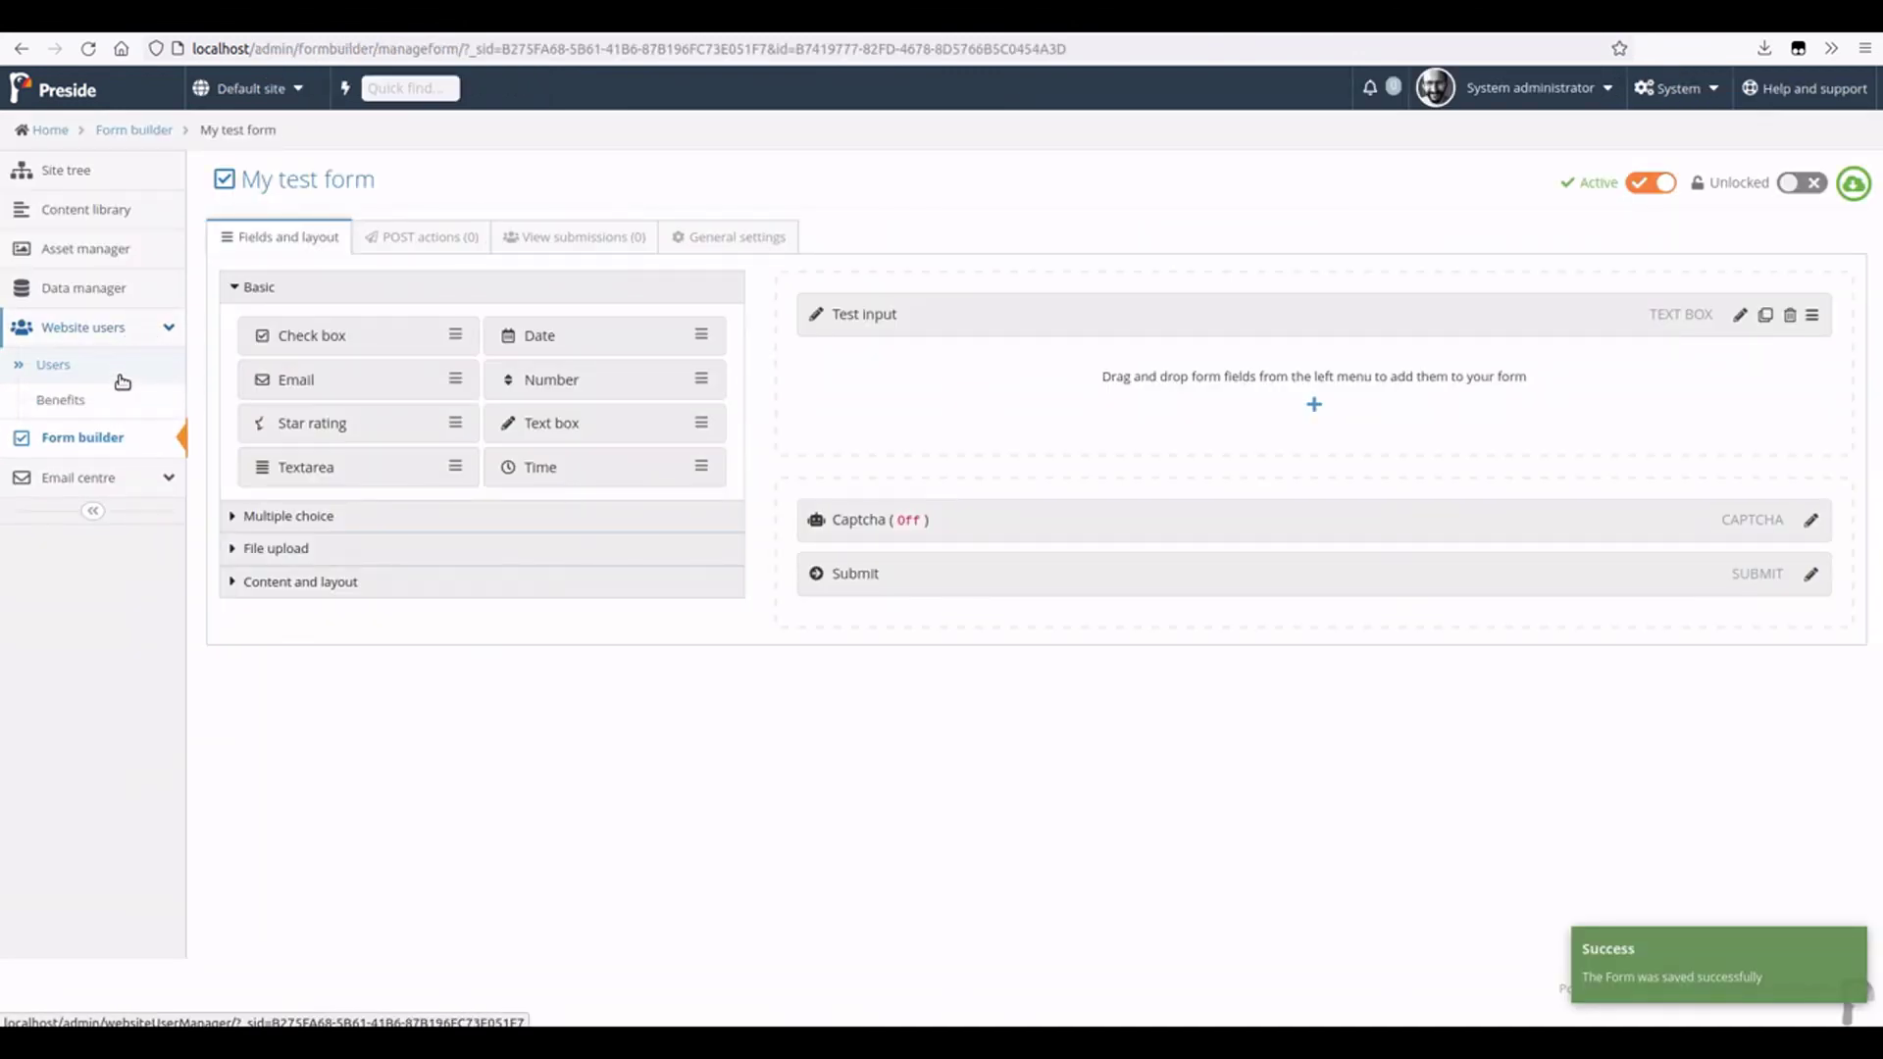
click(117, 371)
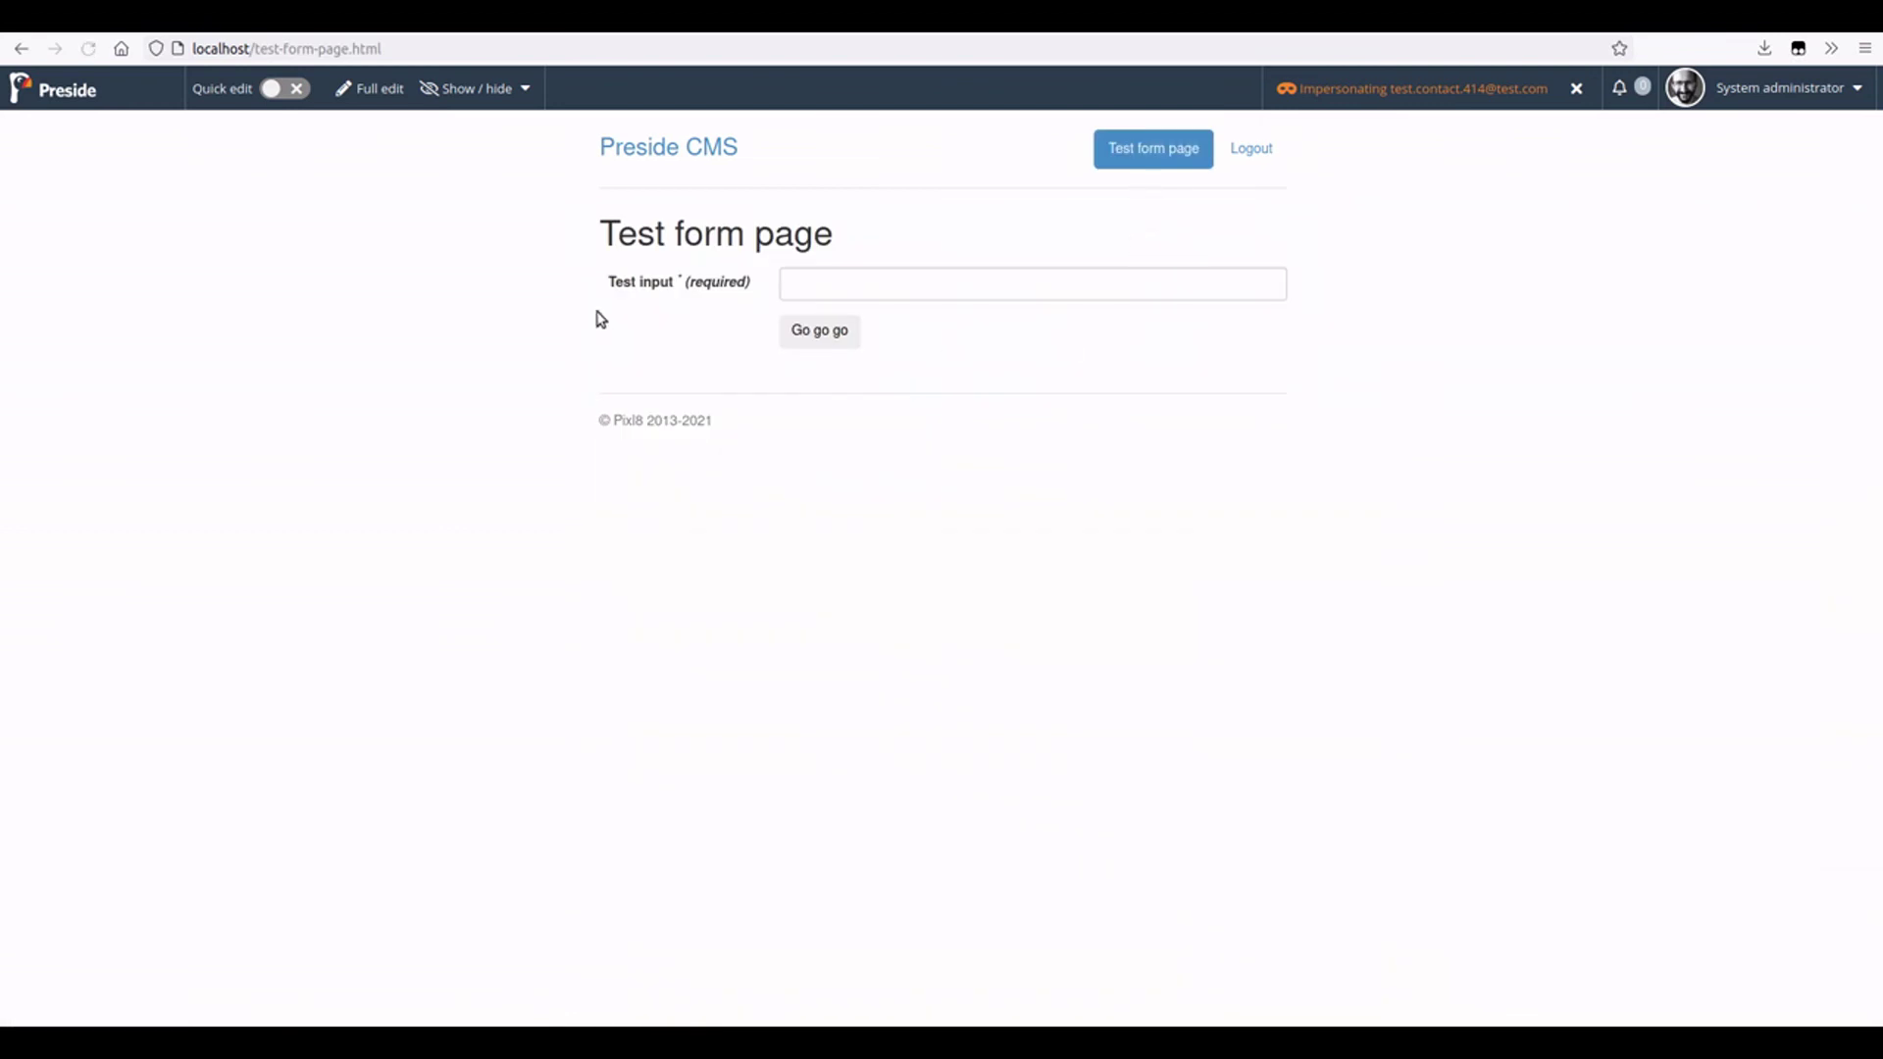
click(941, 290)
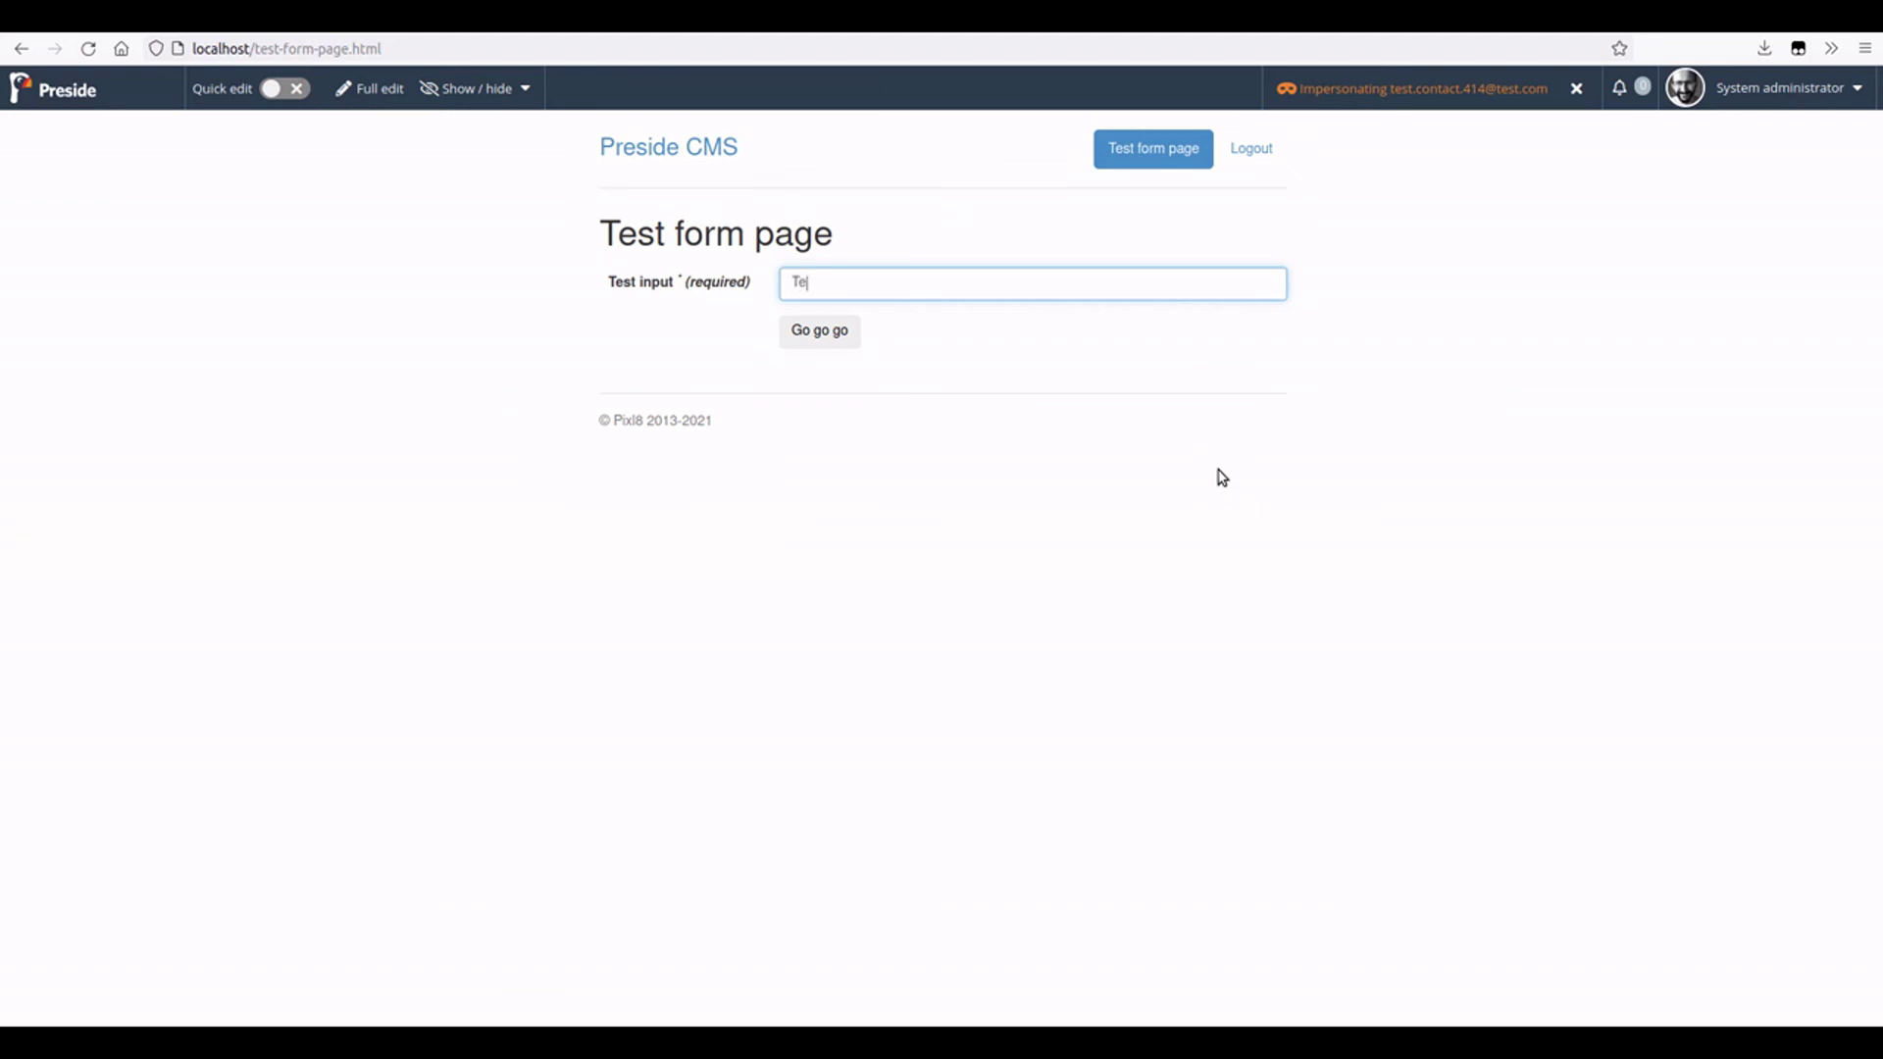
text(orm)
- Reload the form page, log out the impersonated user, and submit the form logged out
key(F5)
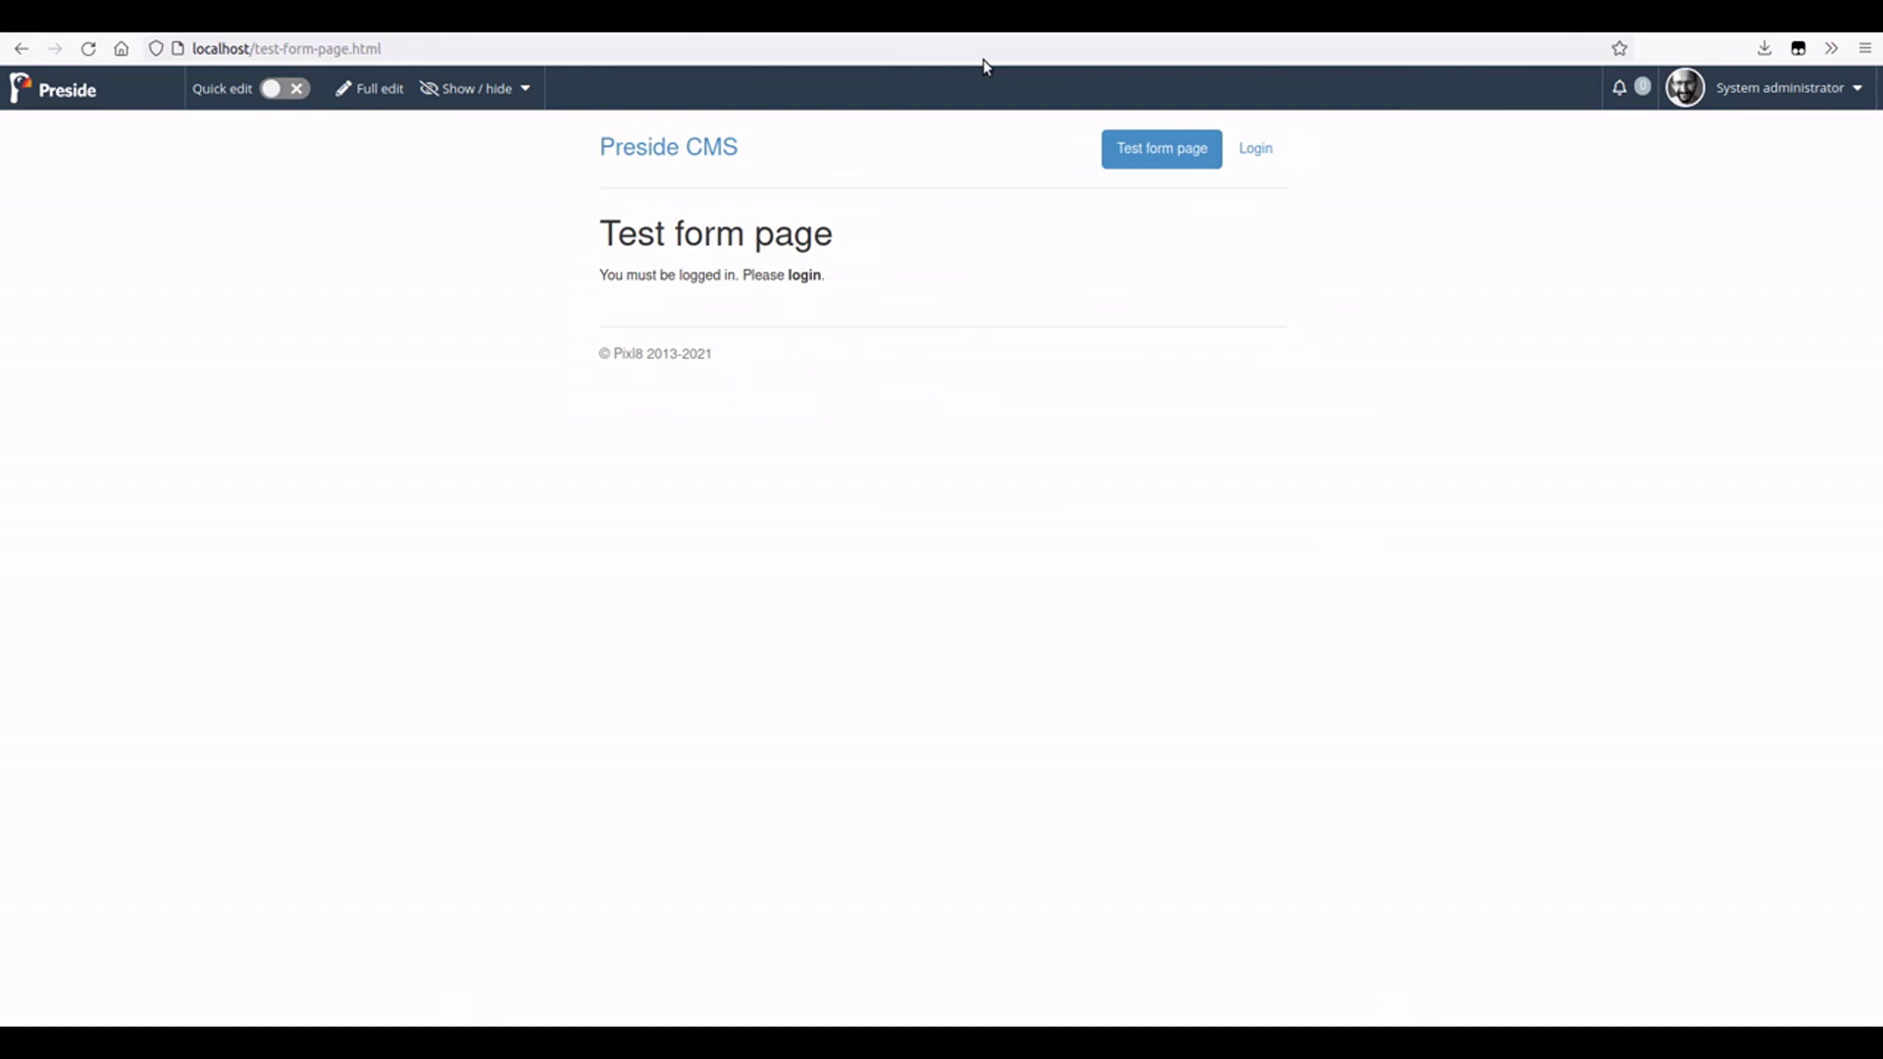
key(F5)
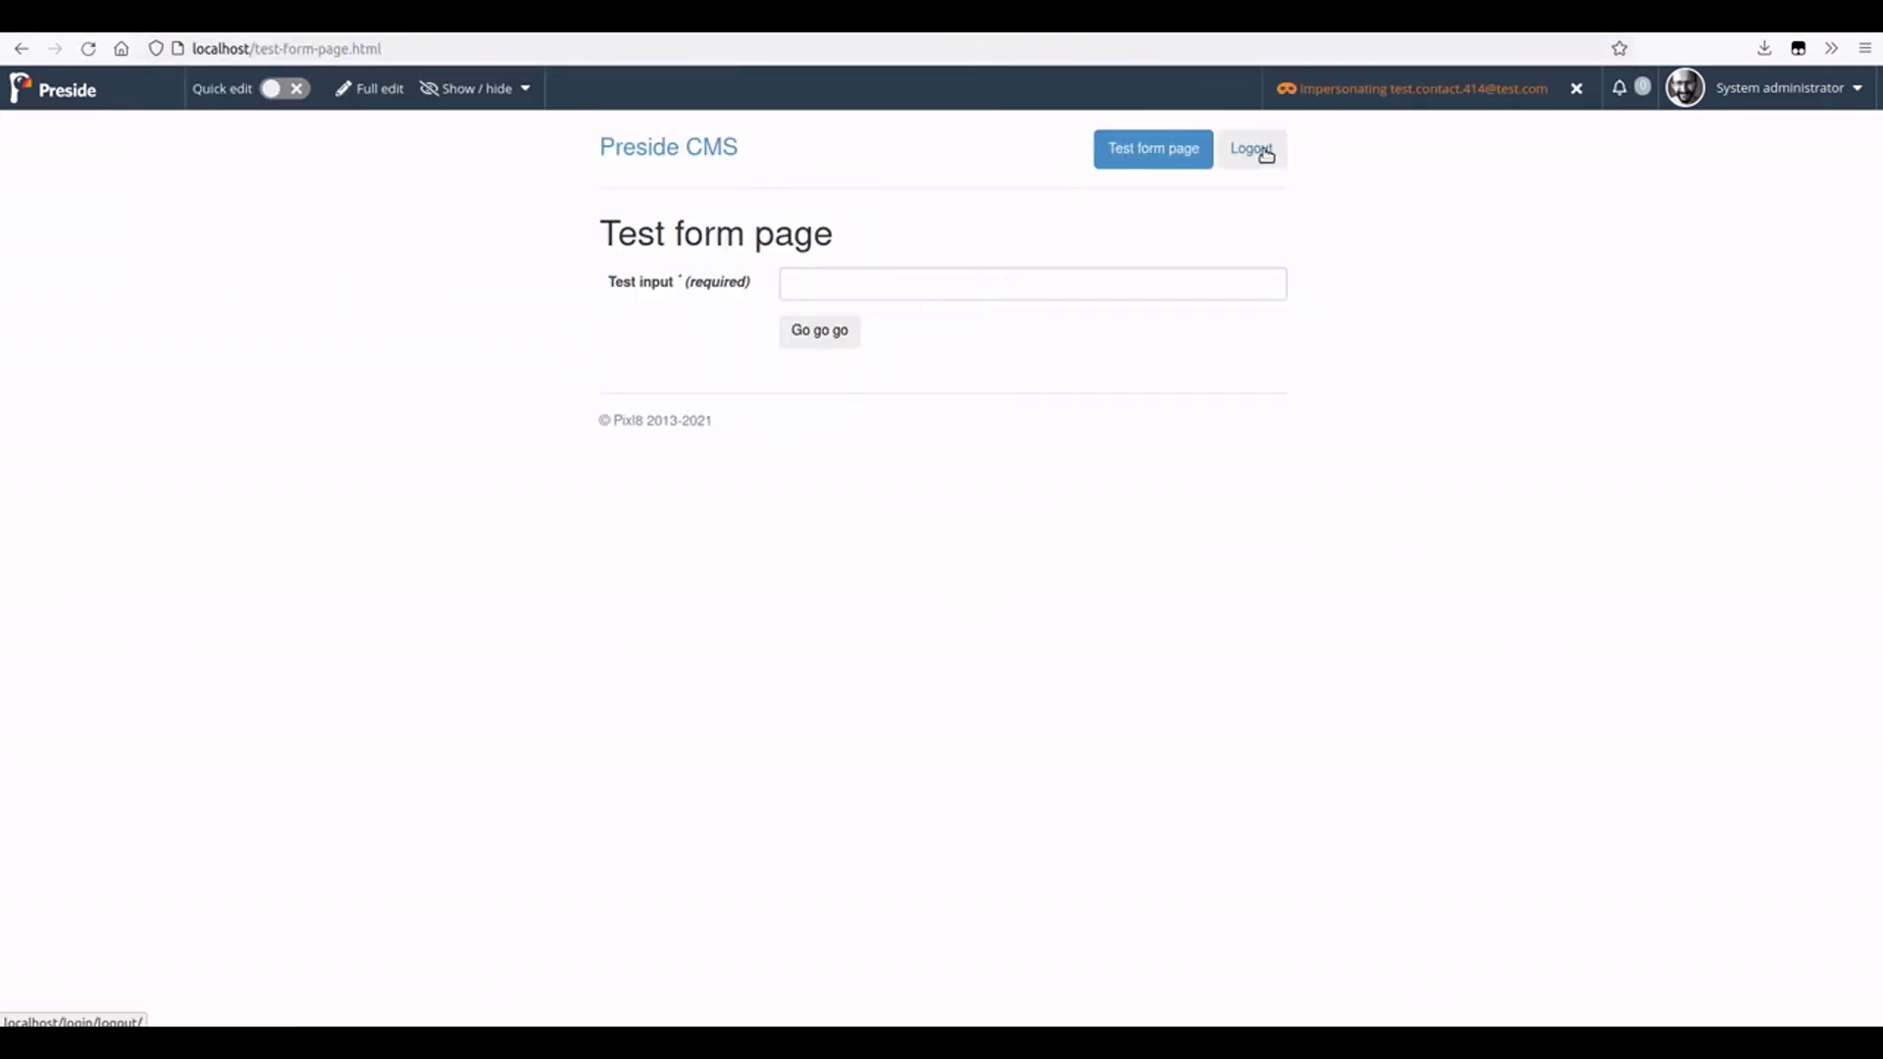
click(1265, 155)
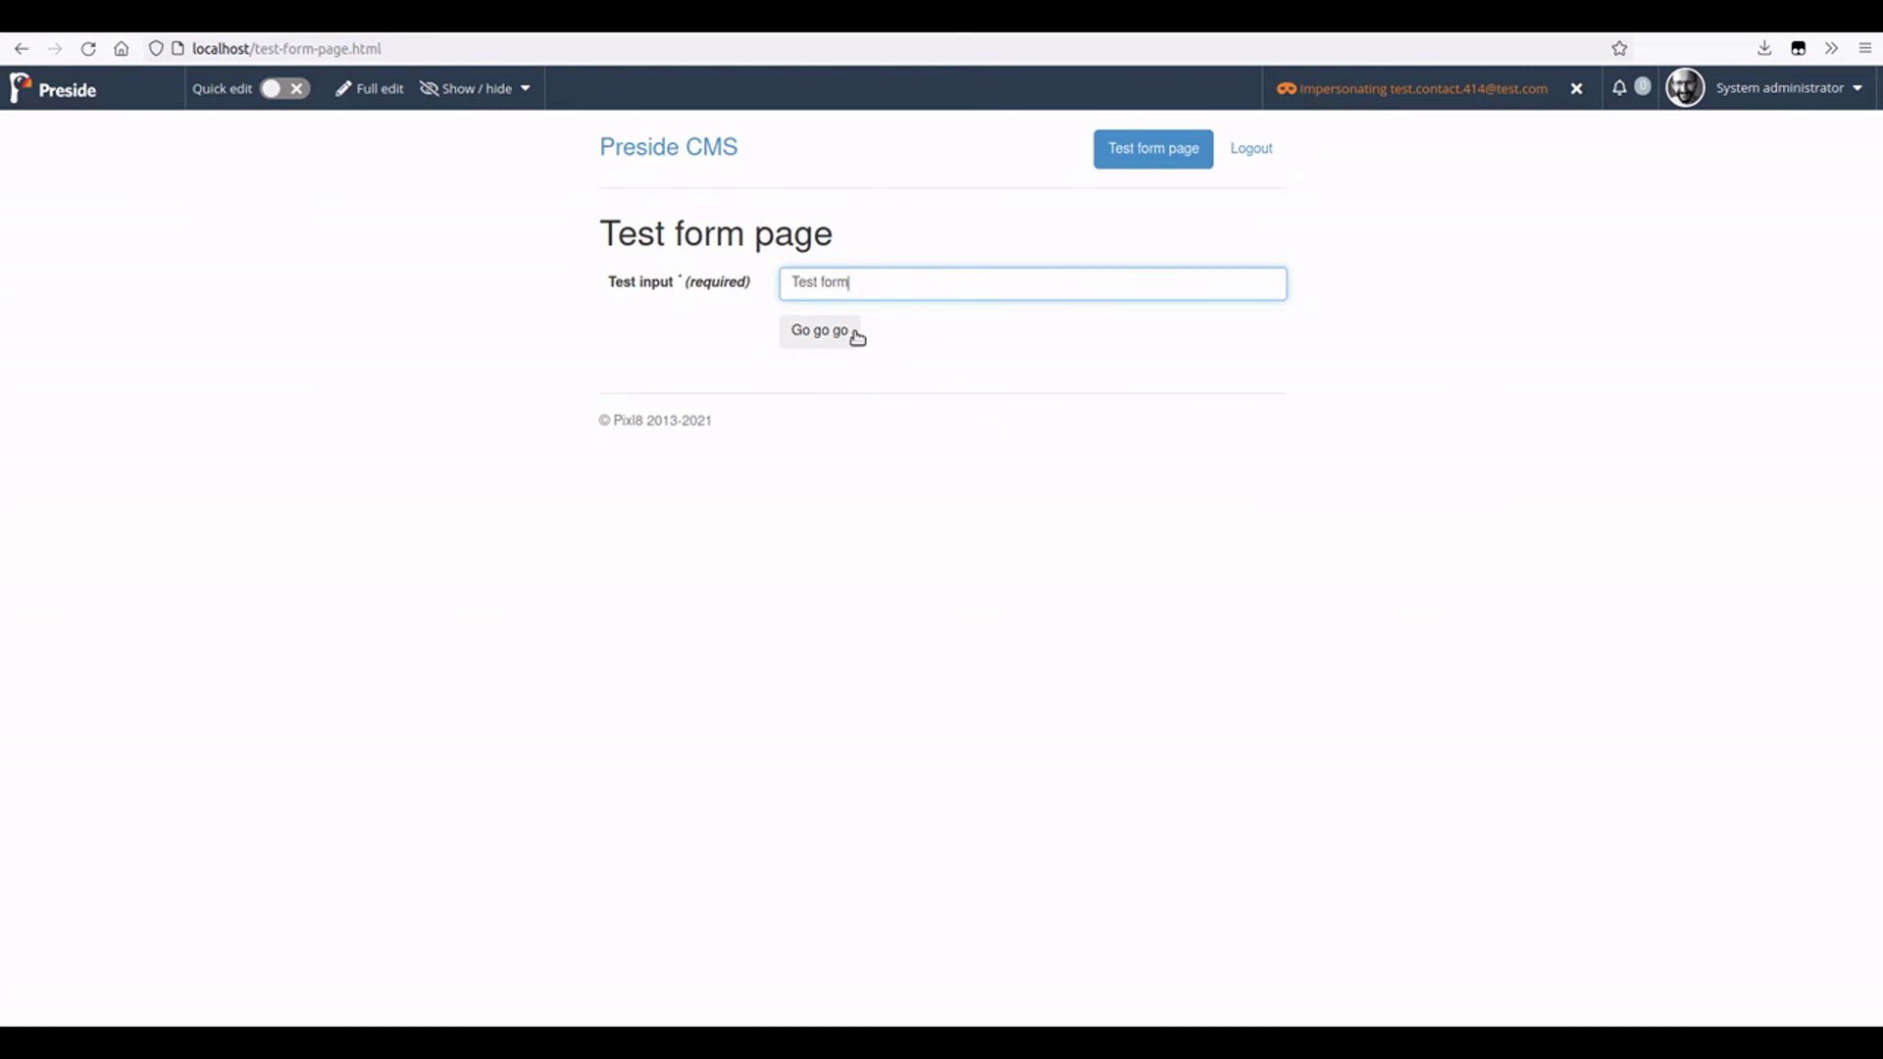
click(836, 336)
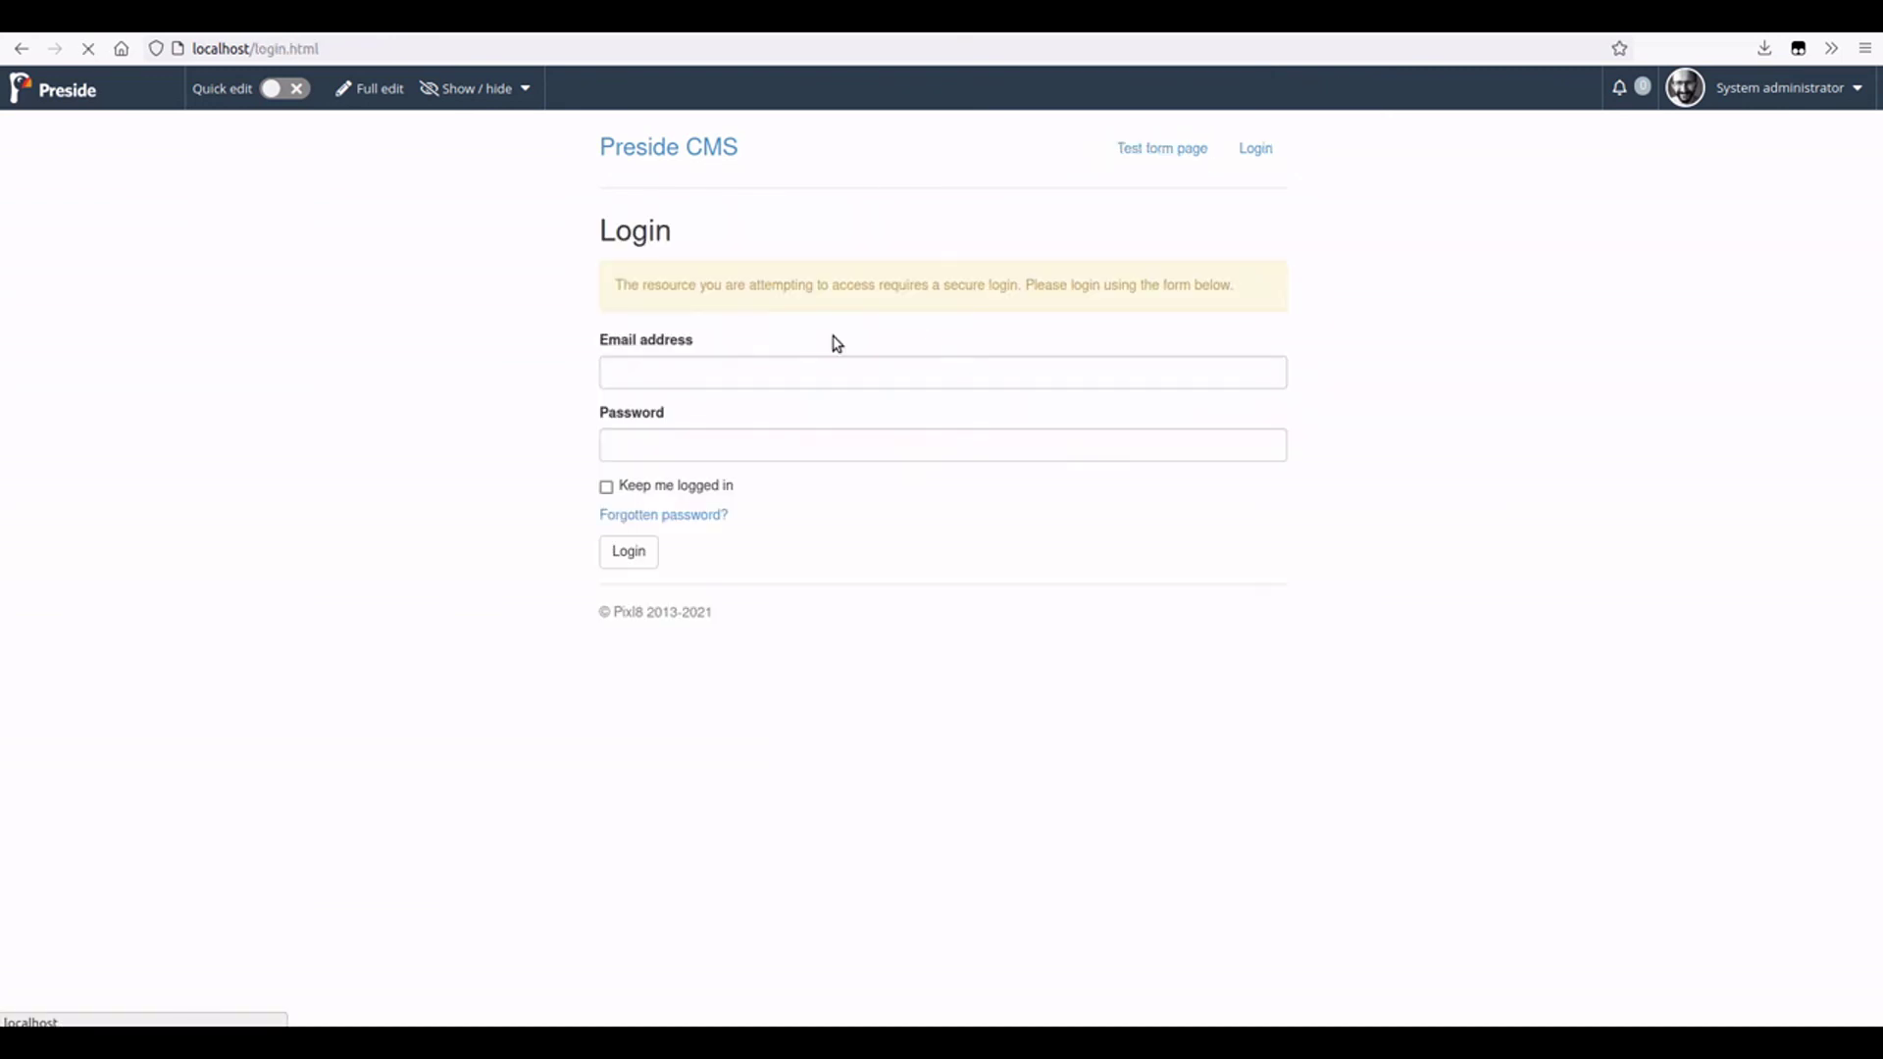
- Log in as the website user with their email address and password
click(819, 382)
text(test.)
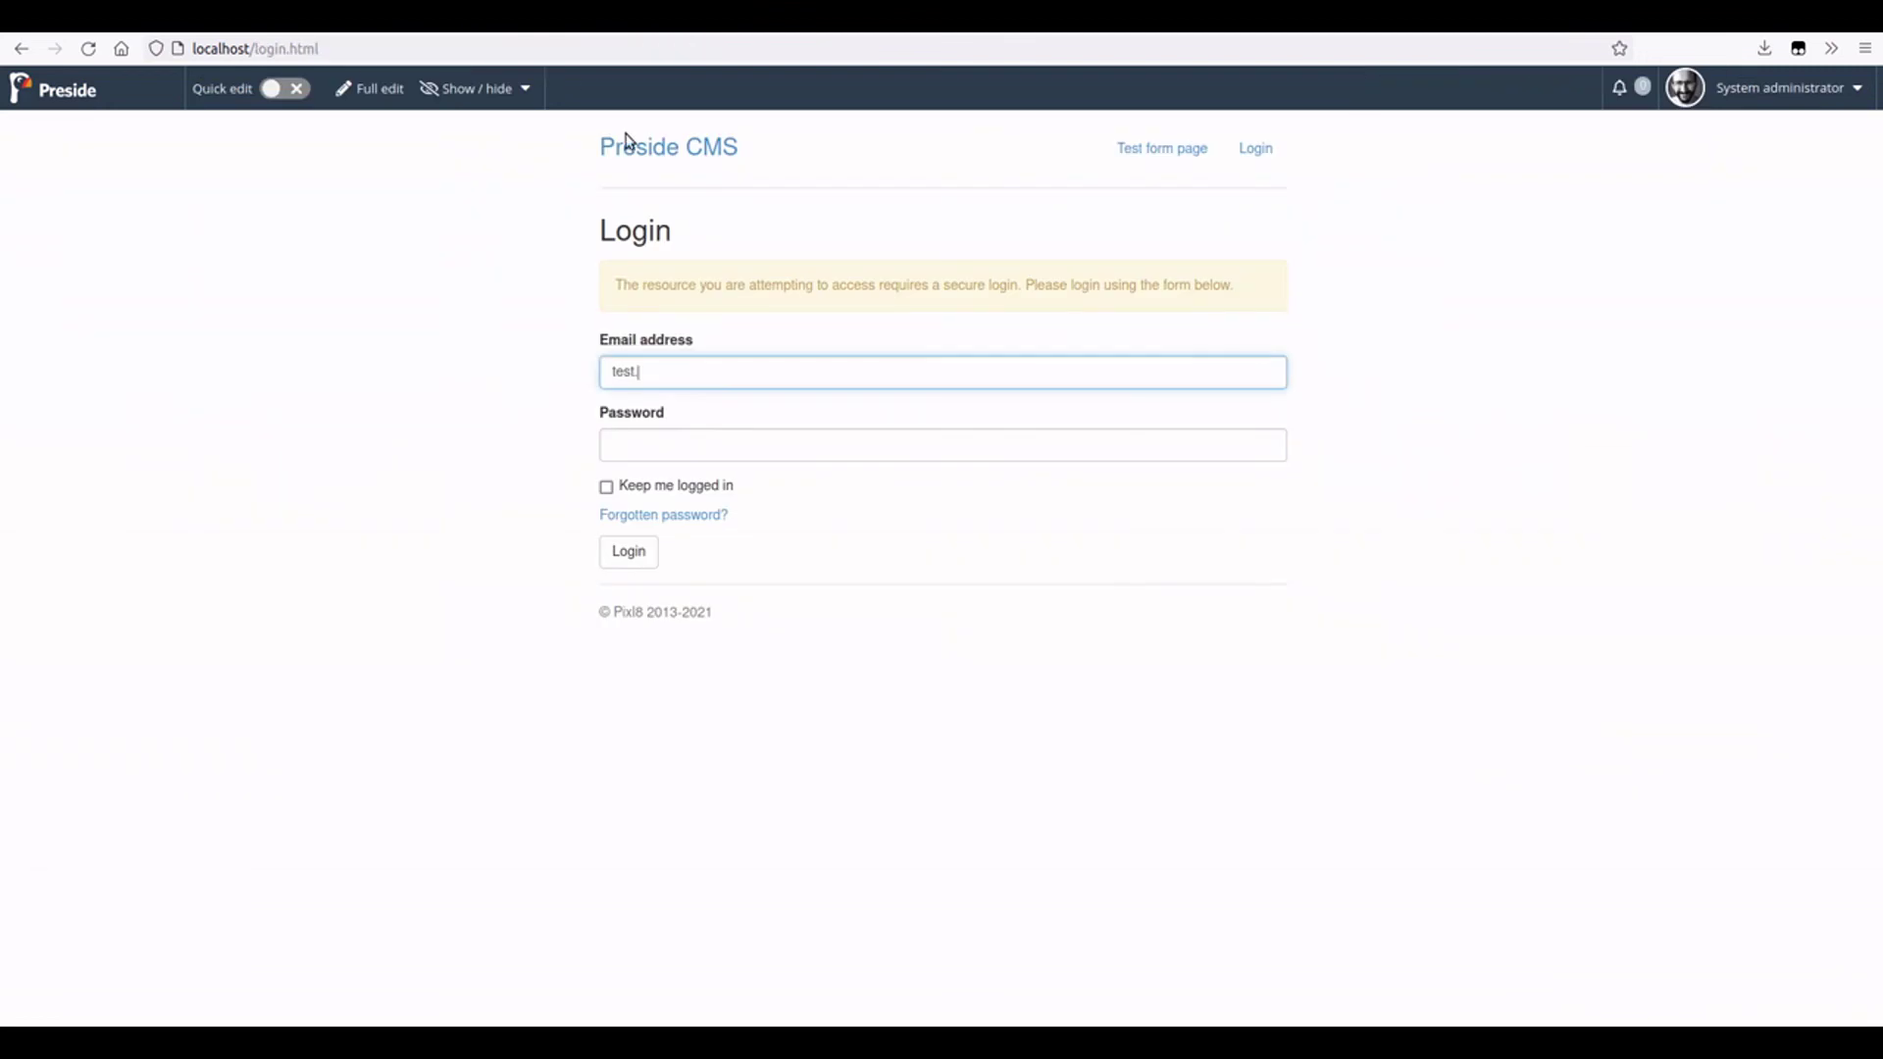
text(cn)
text(ntac)
text(t.414)
text(@test.com)
key(Tab)
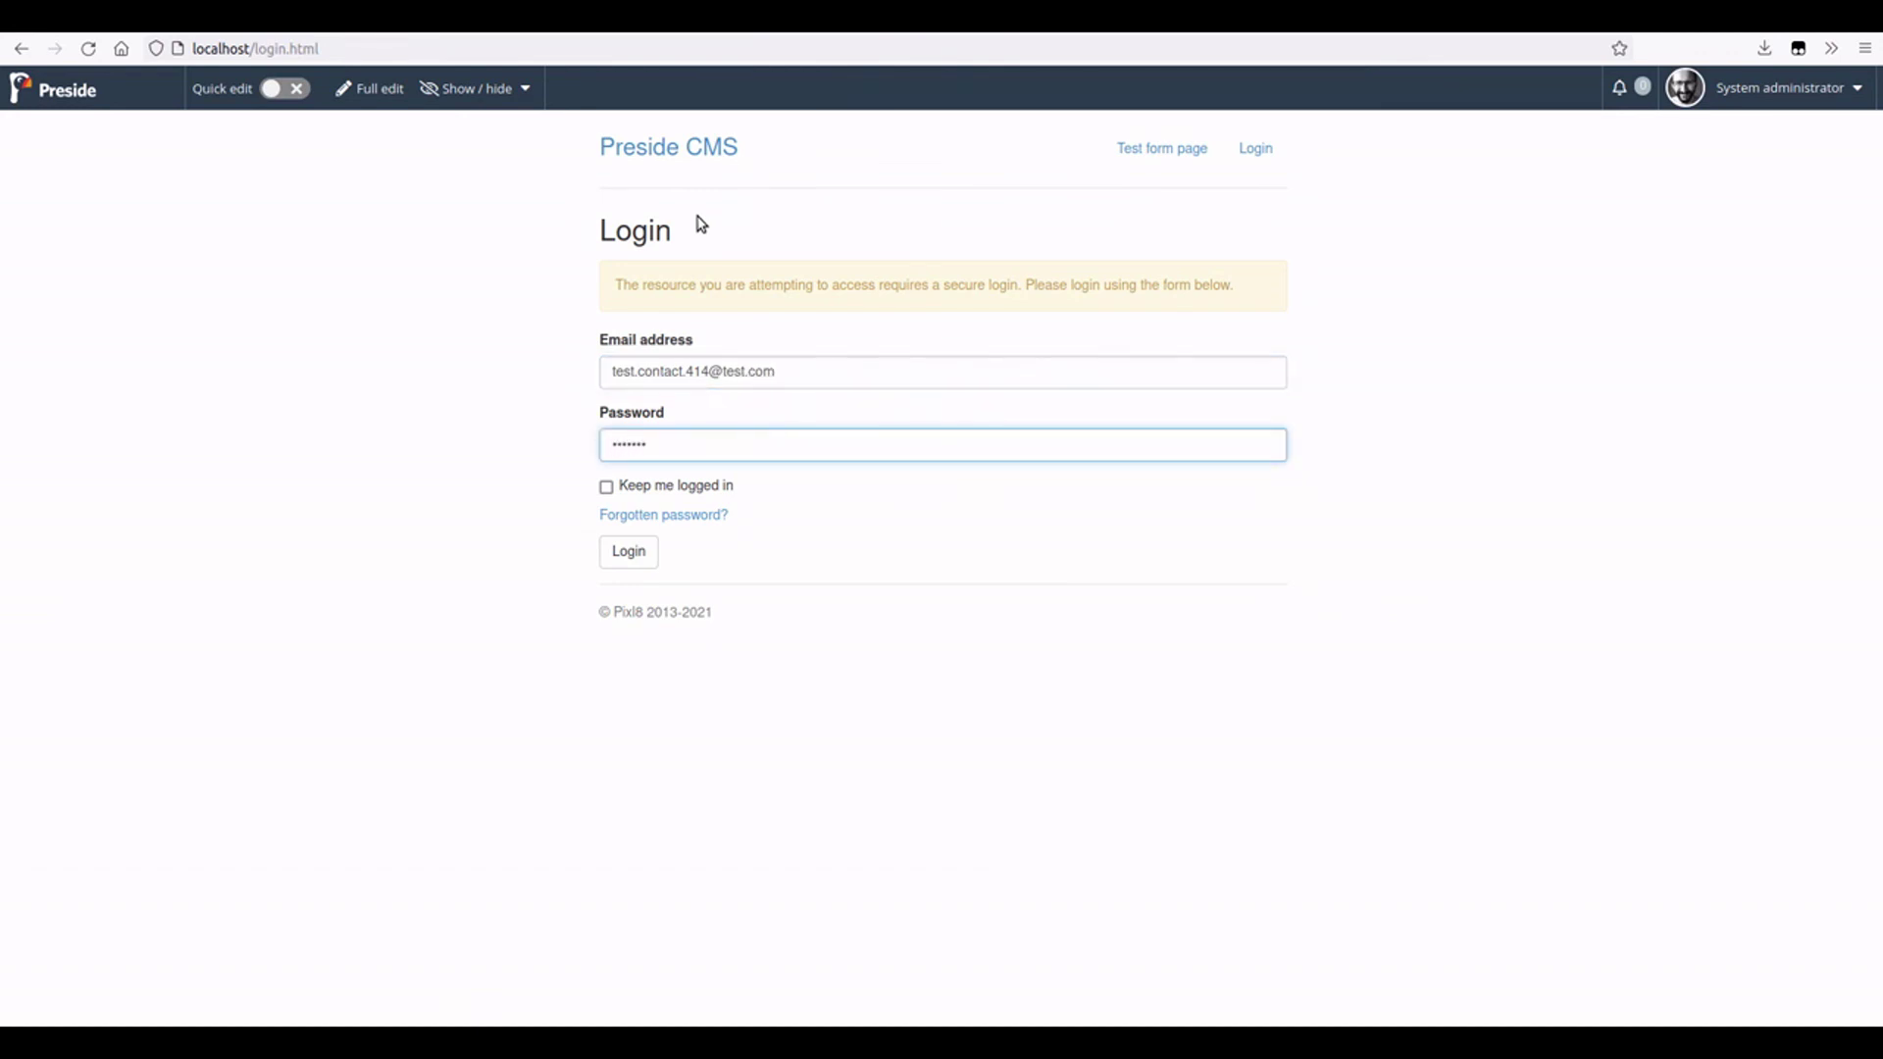
click(658, 554)
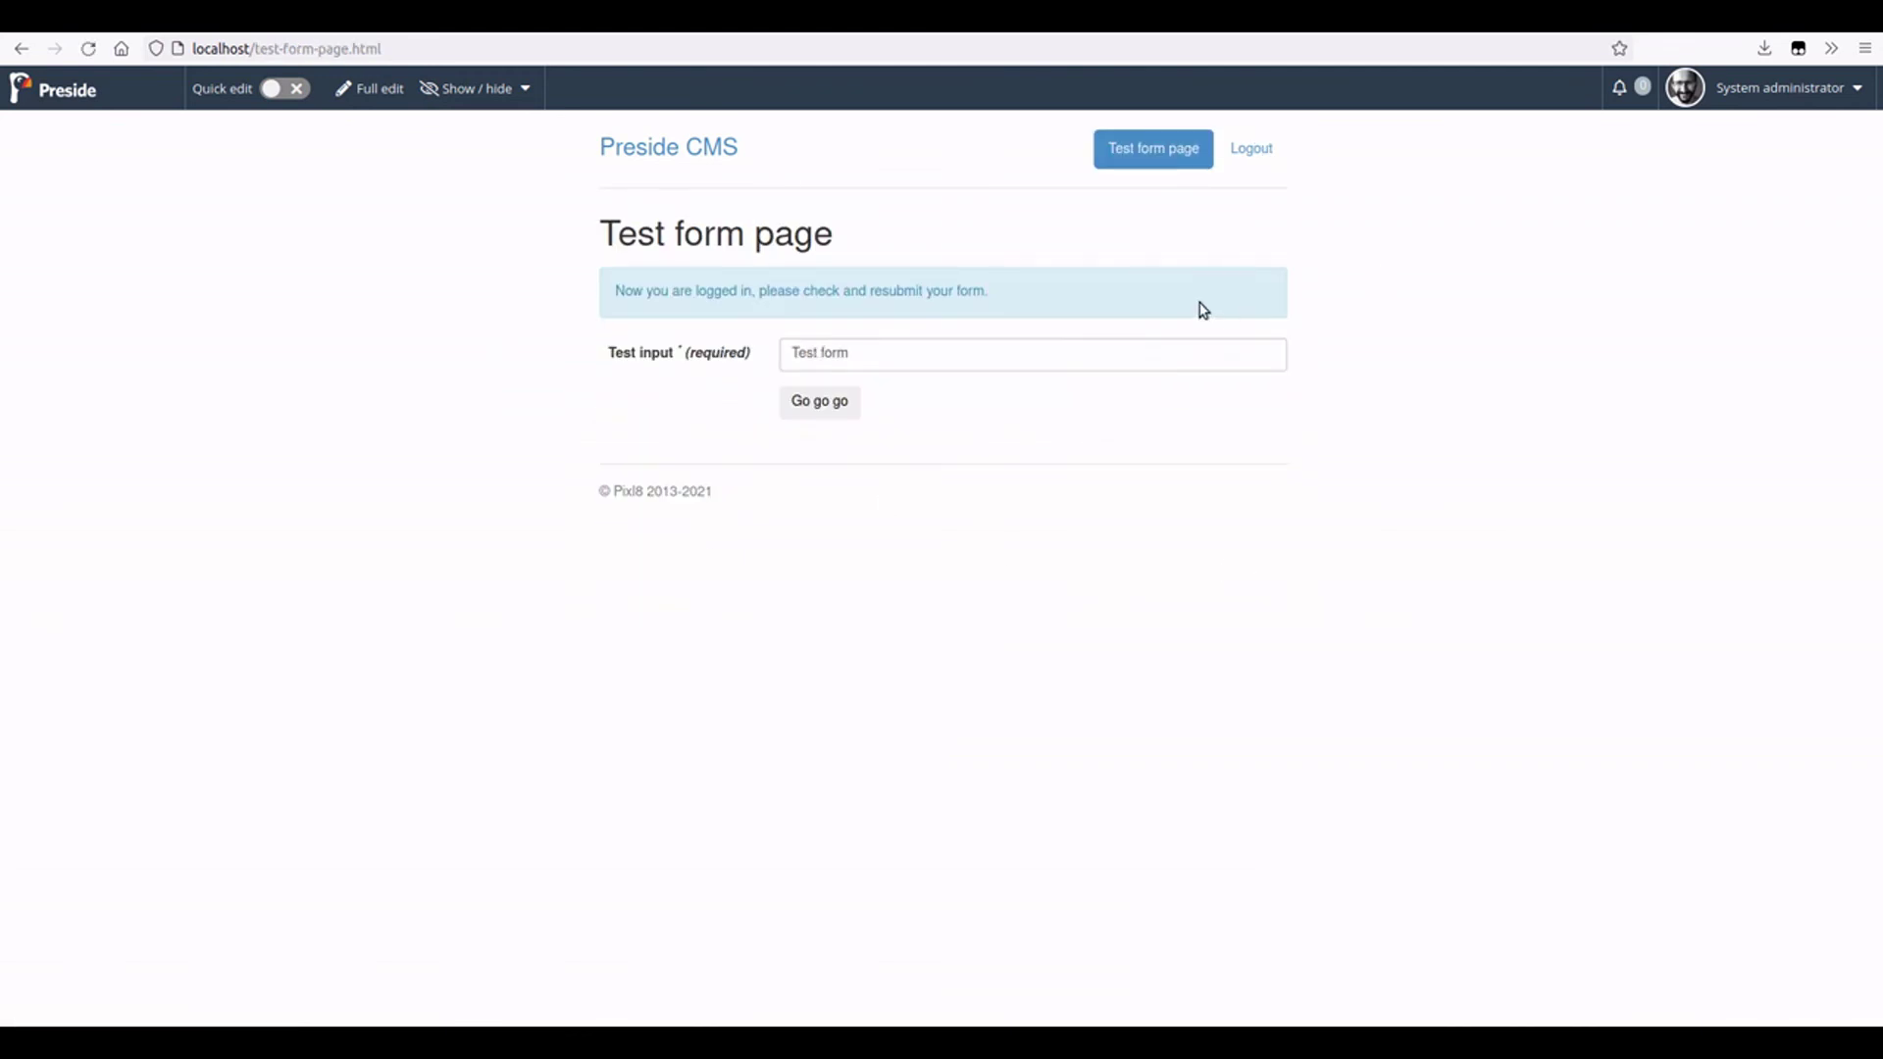
- Resubmit the test form with its 'Test form' value via Go go go
drag(645, 291, 1078, 294)
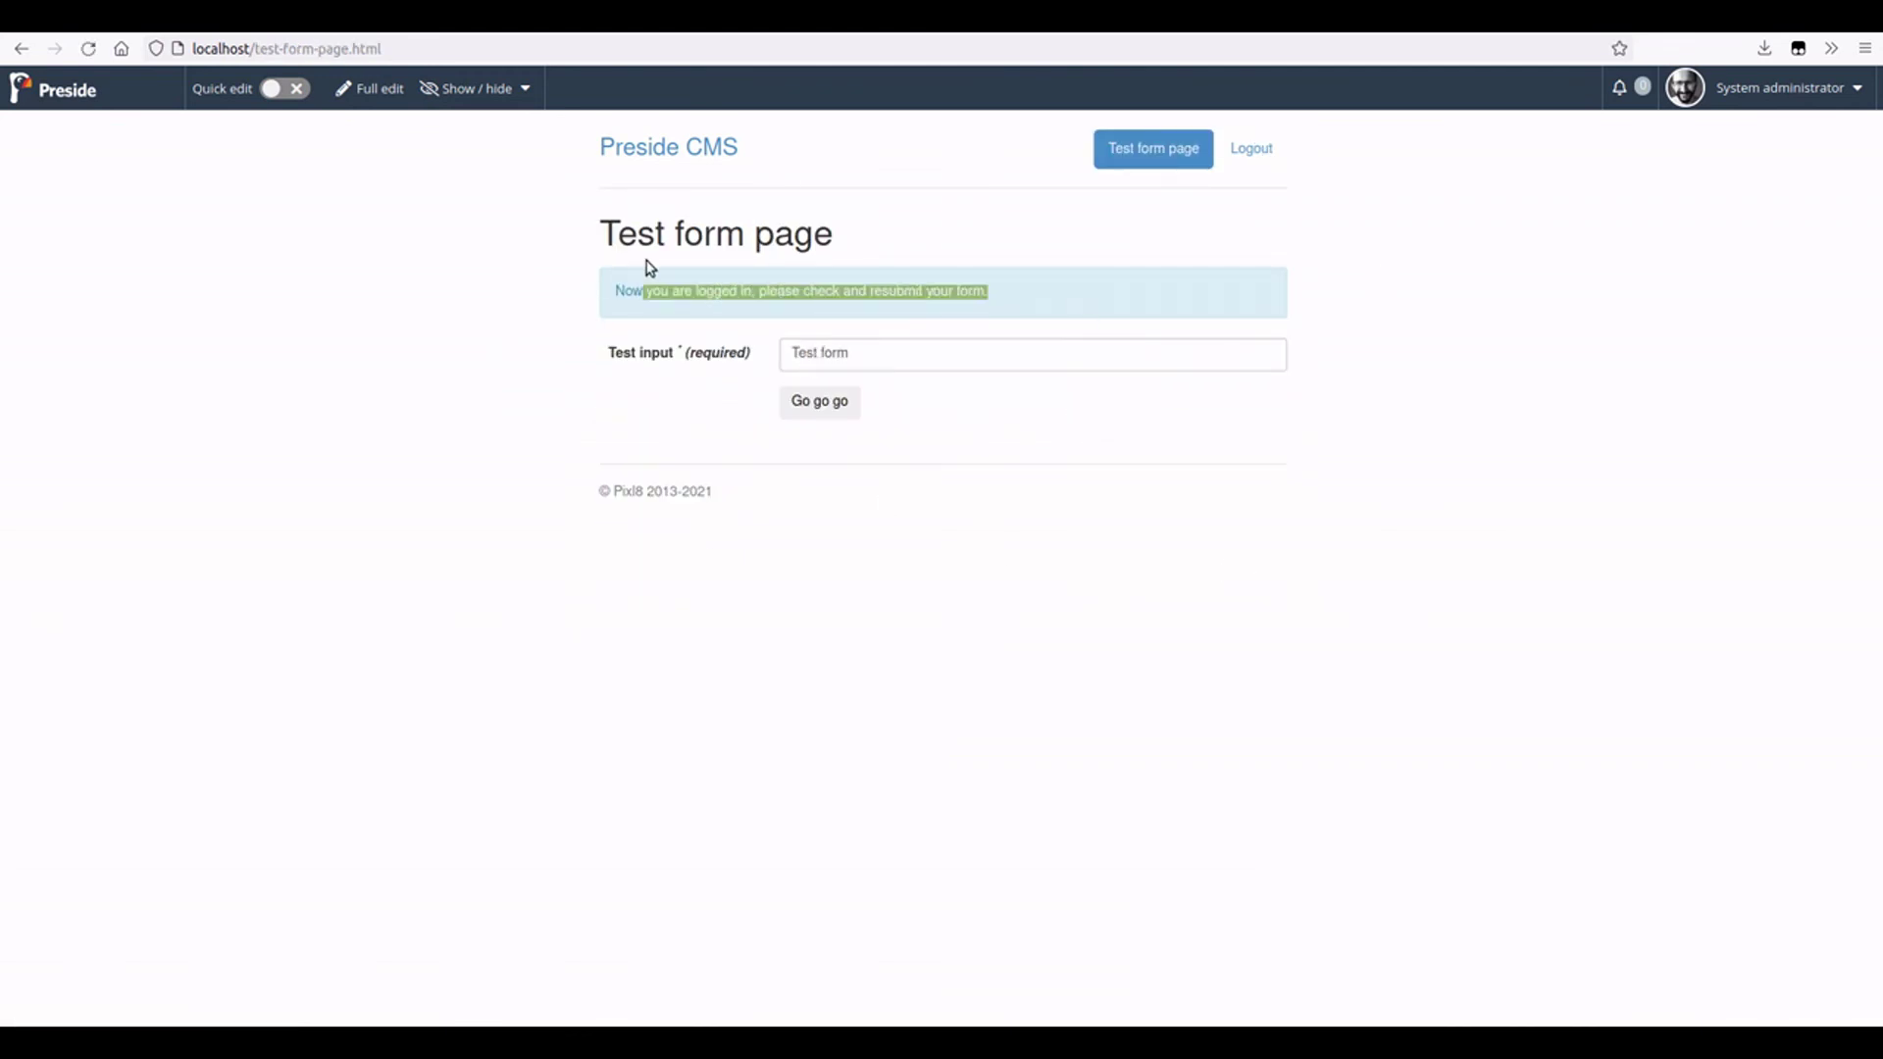
click(1029, 297)
triple_click(1013, 355)
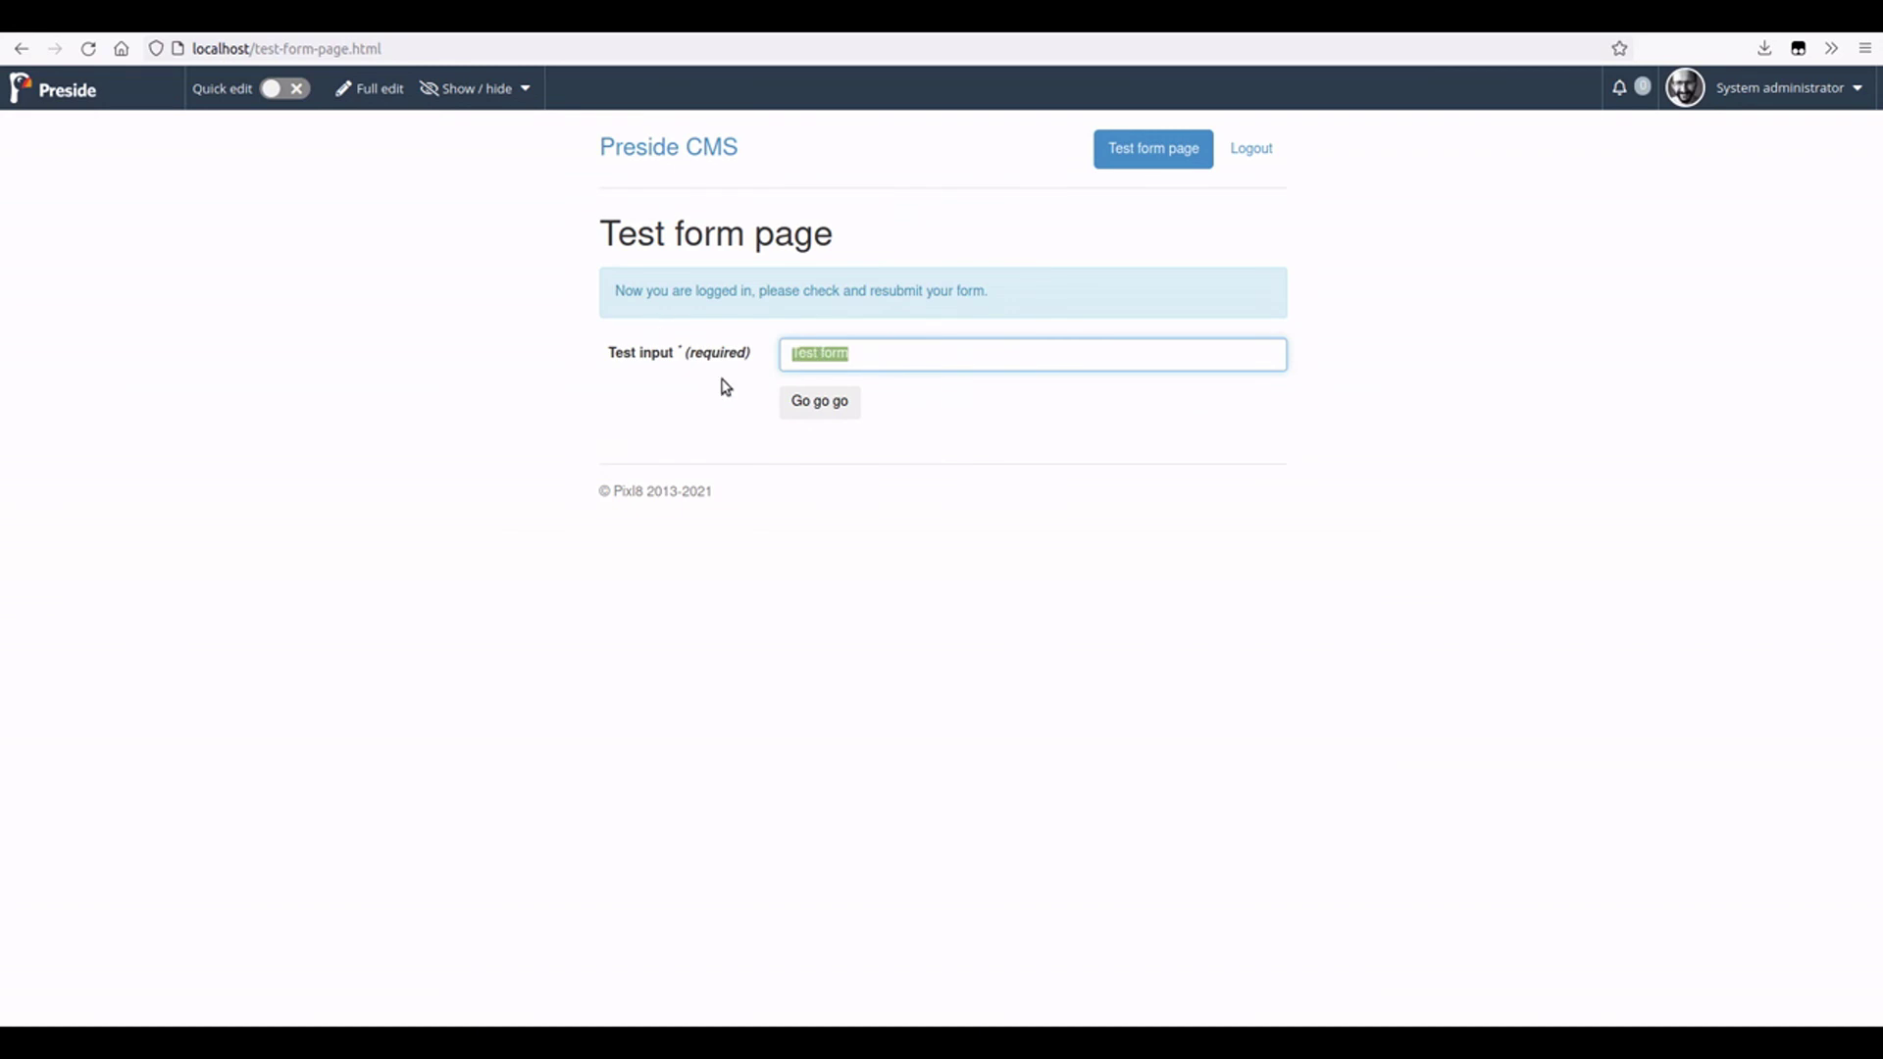
click(835, 402)
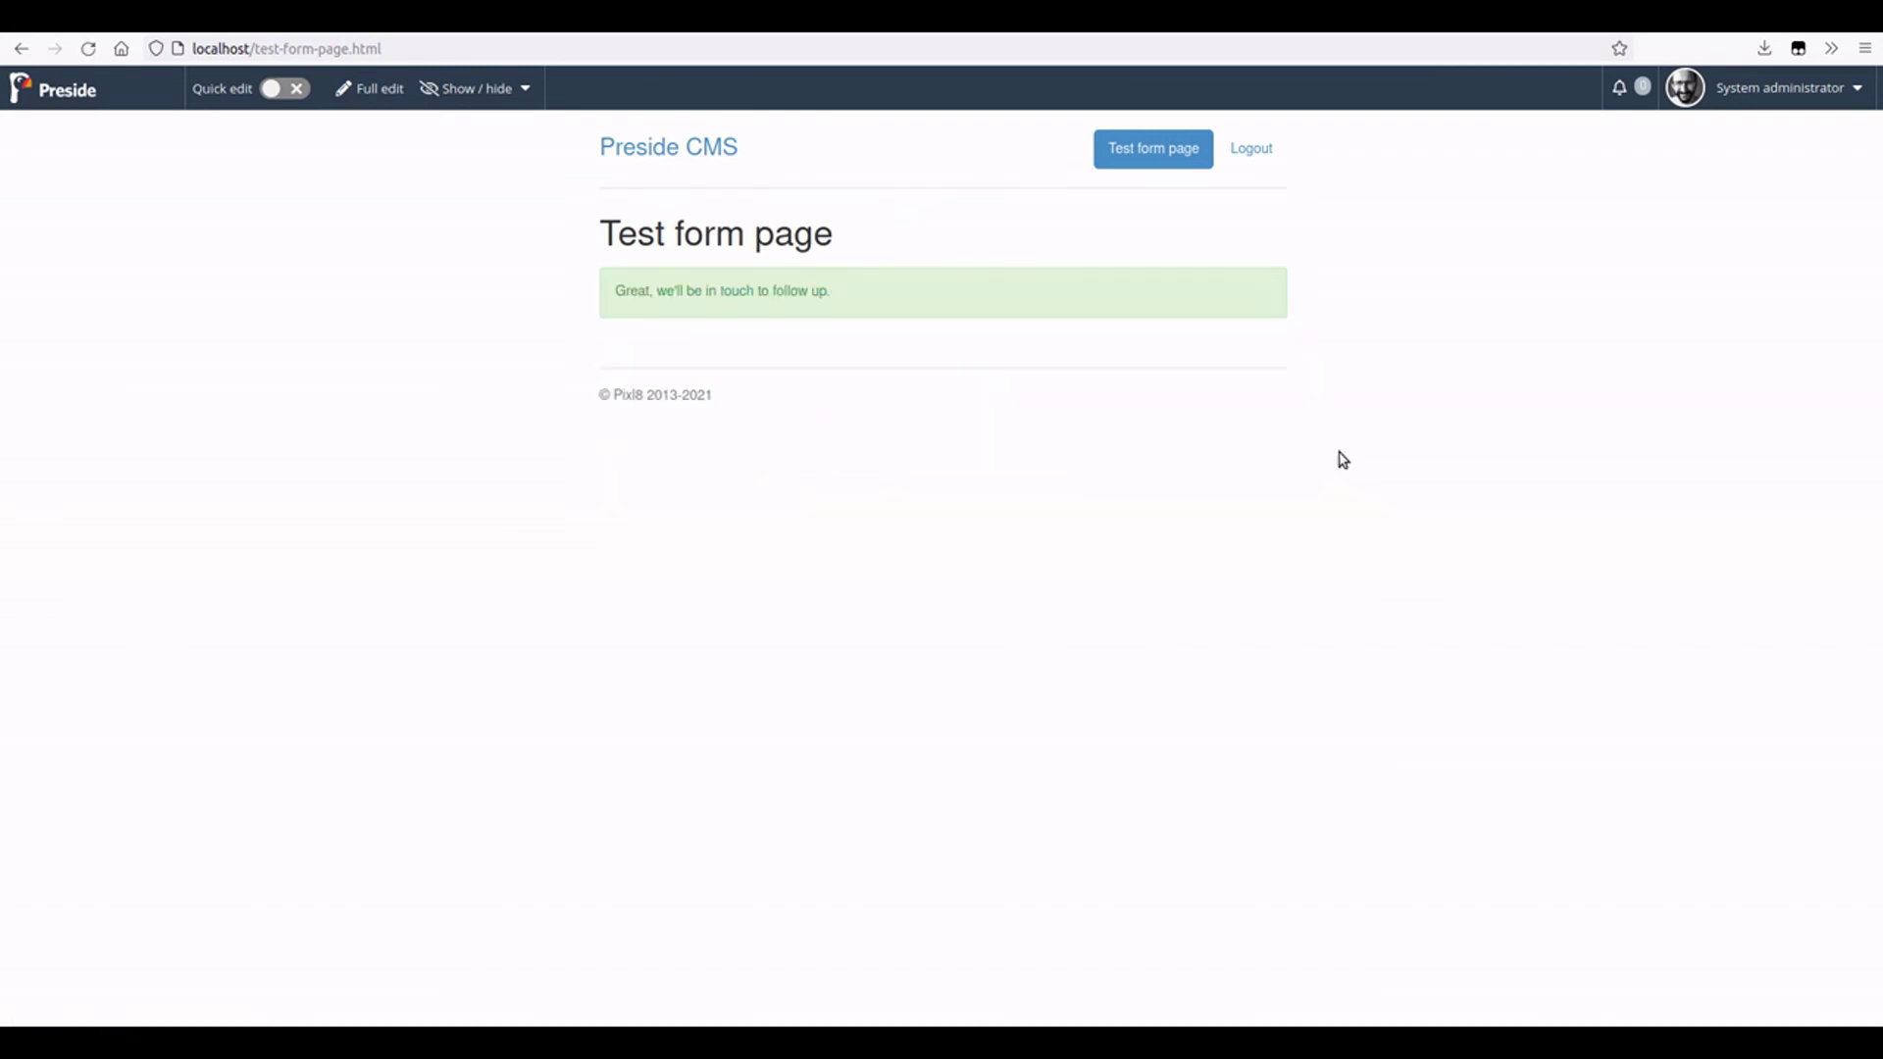